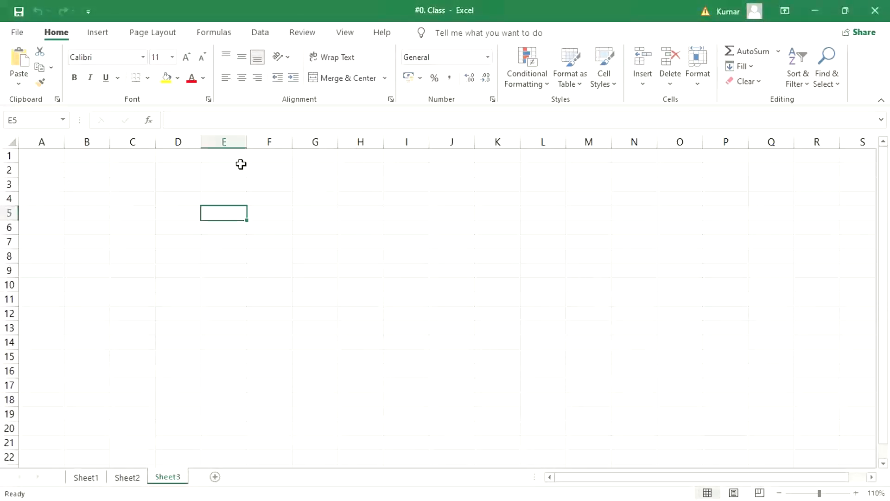
Enter OB24 in cell E1 of Sheet3.
click(231, 157)
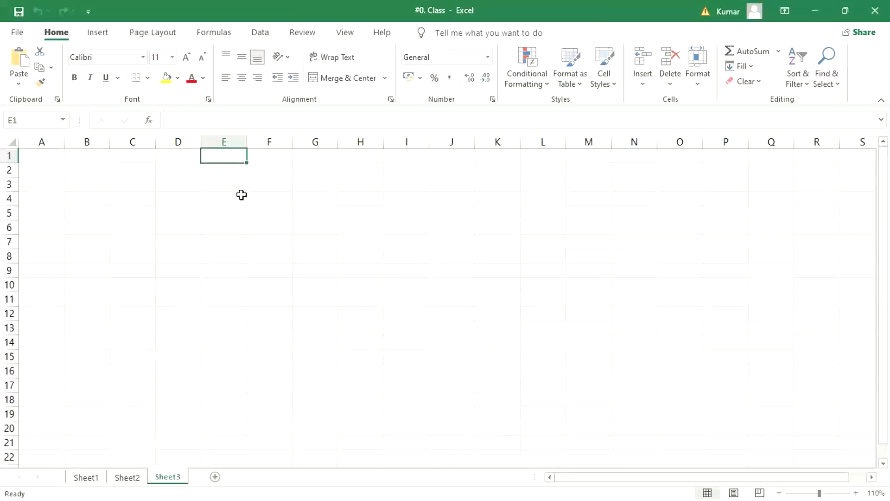
text(OB24)
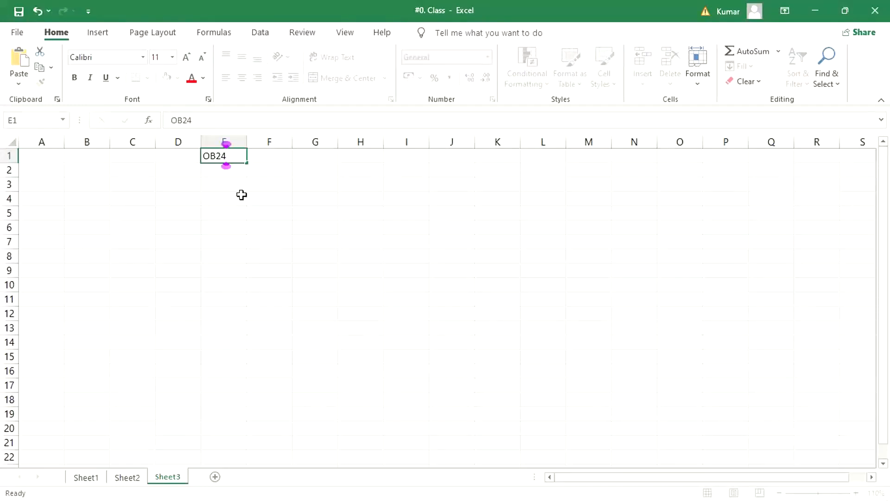
key(Return)
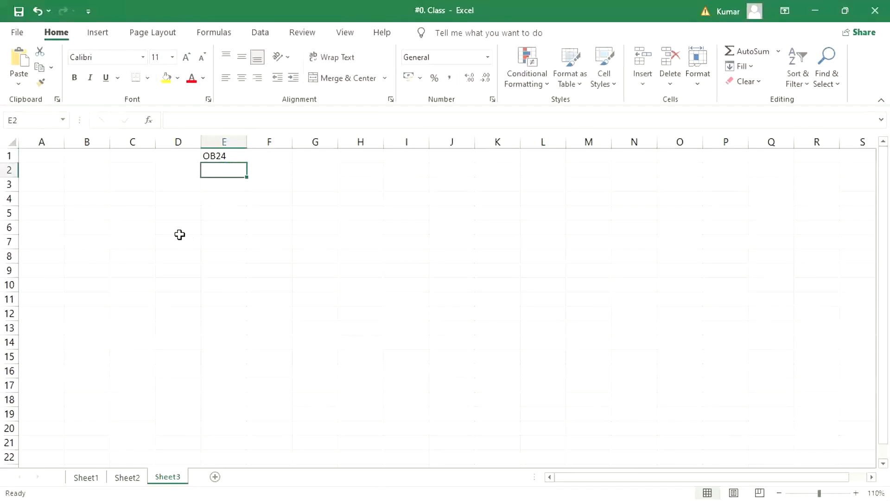
Center the contents of all cells in the sheet horizontally.
click(180, 231)
click(10, 141)
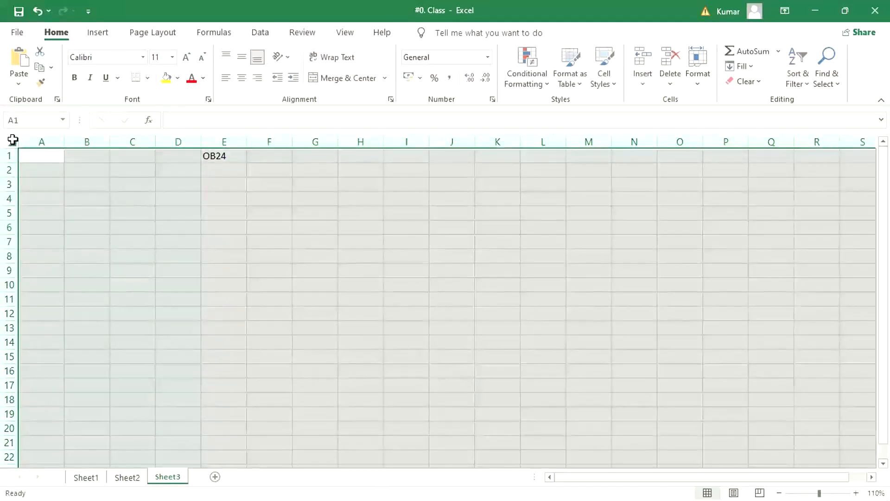
click(242, 77)
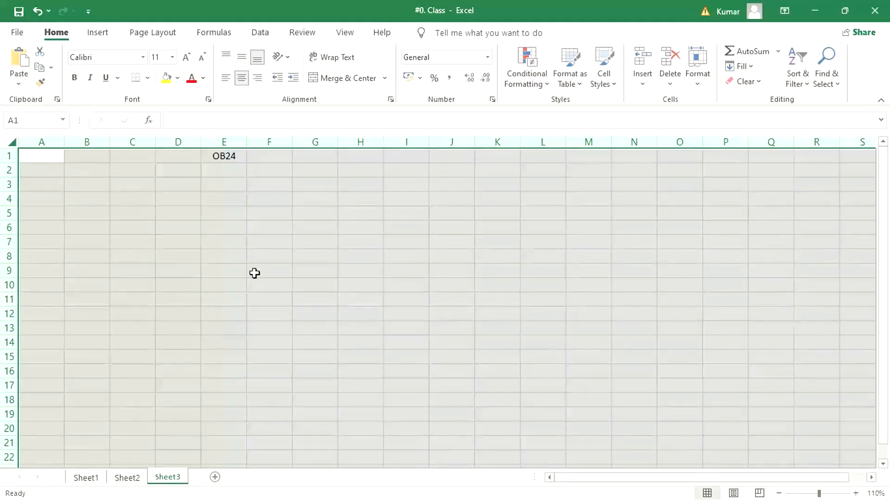
click(255, 273)
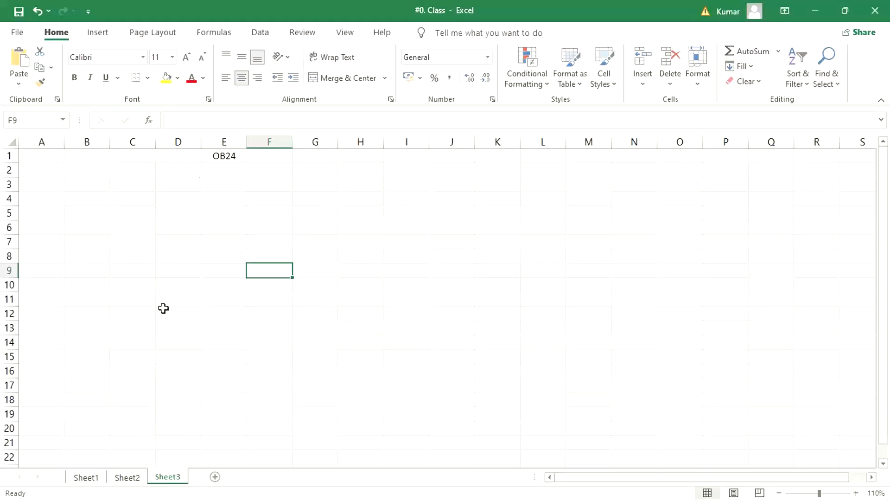
Enter the codes TM33, TS33 and TC33 in cells F2 to F4.
click(323, 208)
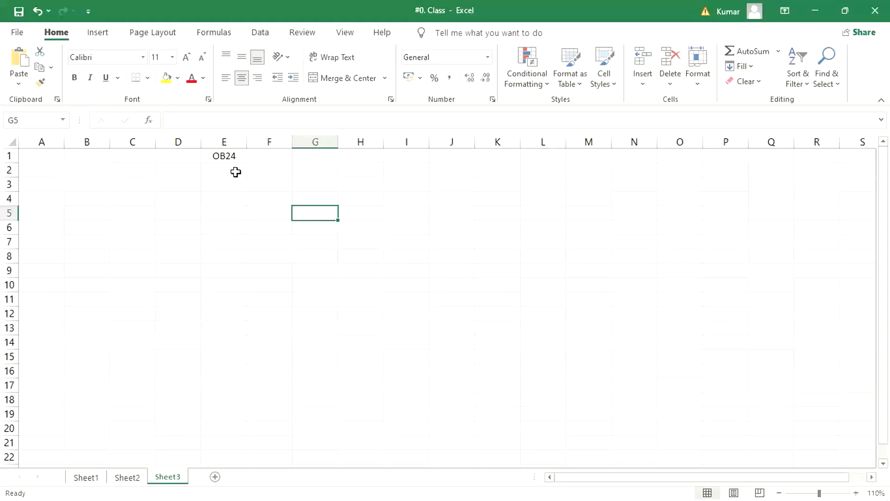
click(214, 158)
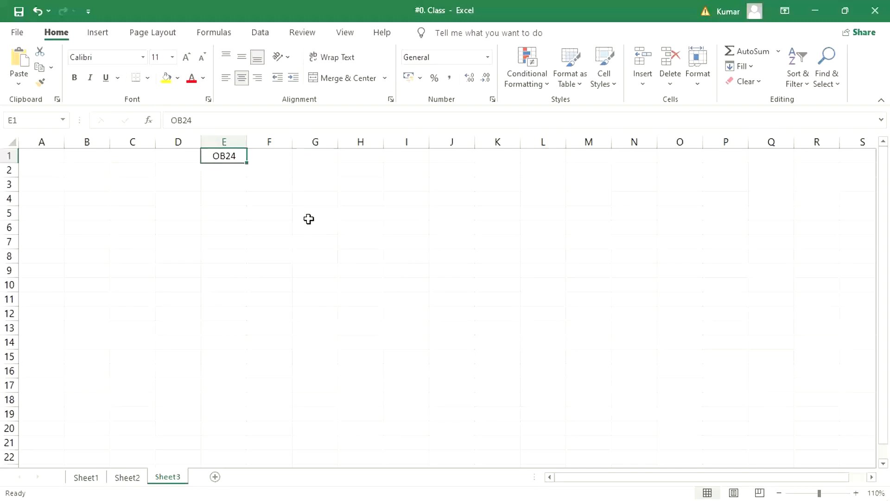
click(270, 167)
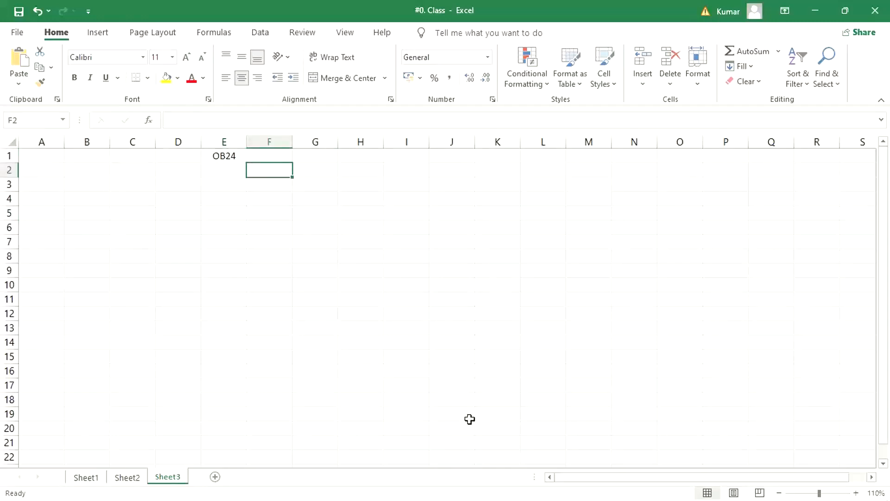
text(TM)
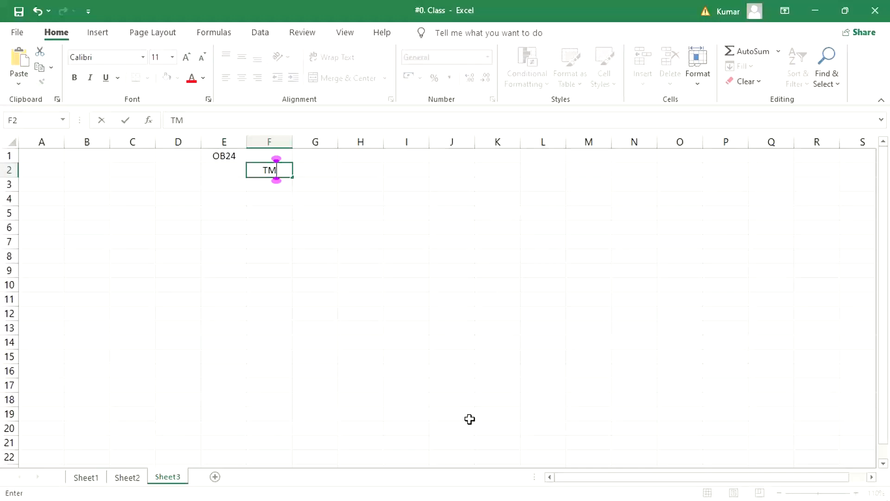
key(BackSpace)
text(M33)
key(Return)
text(TS)
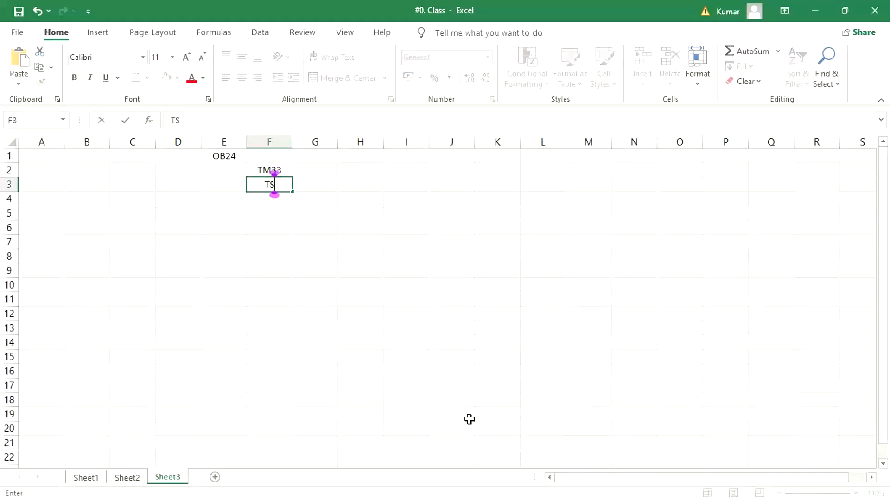
text(33)
key(Return)
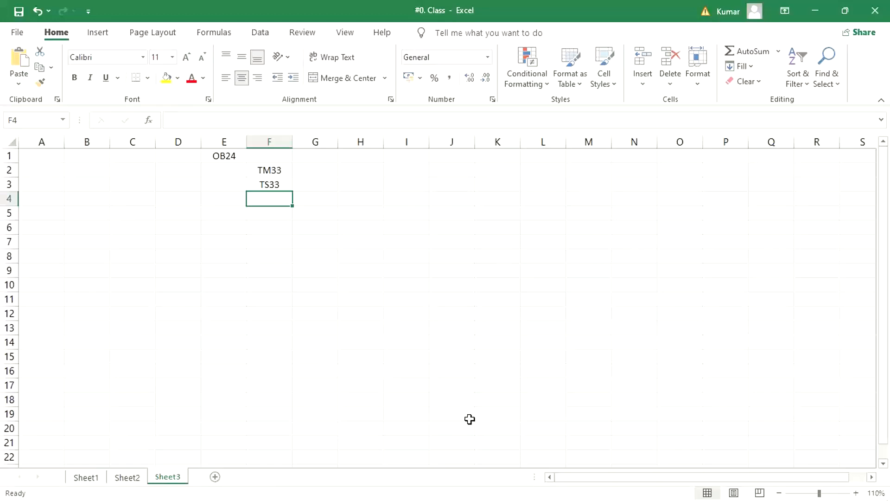
text(TC33)
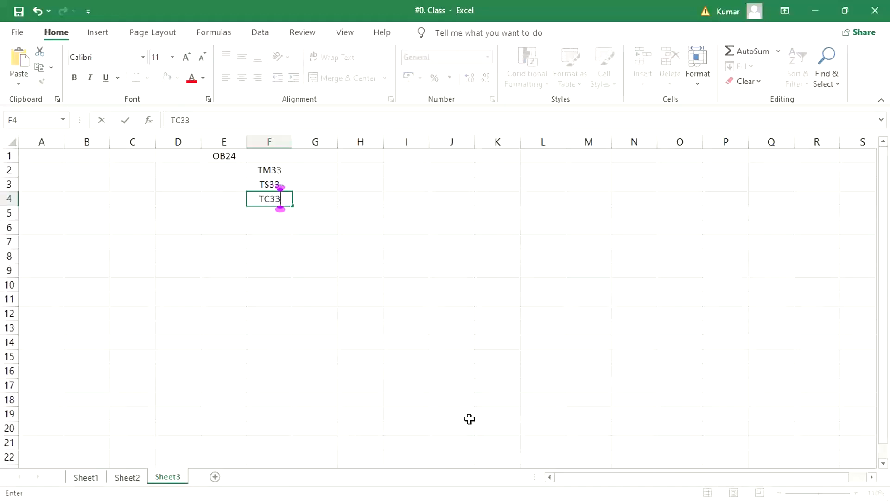
key(Return)
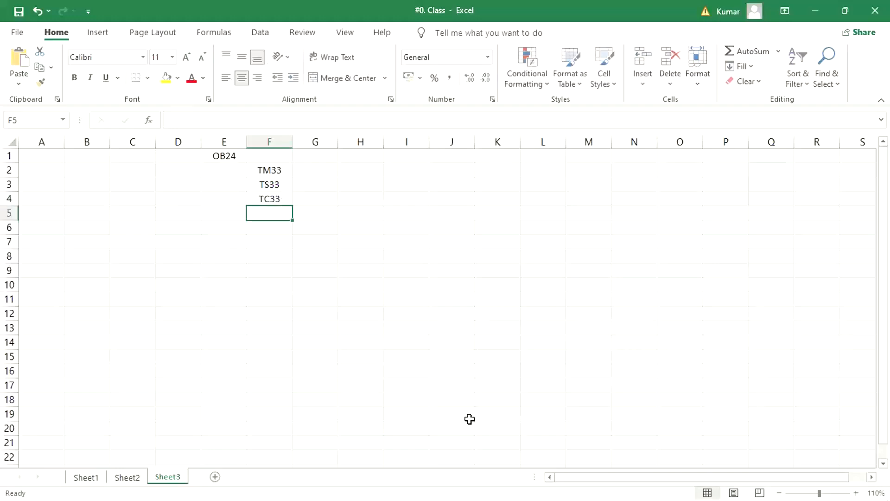
Fill column G with the heading TOP in row 1 and R, O, O in rows 2 to 4.
click(320, 158)
text(TOP)
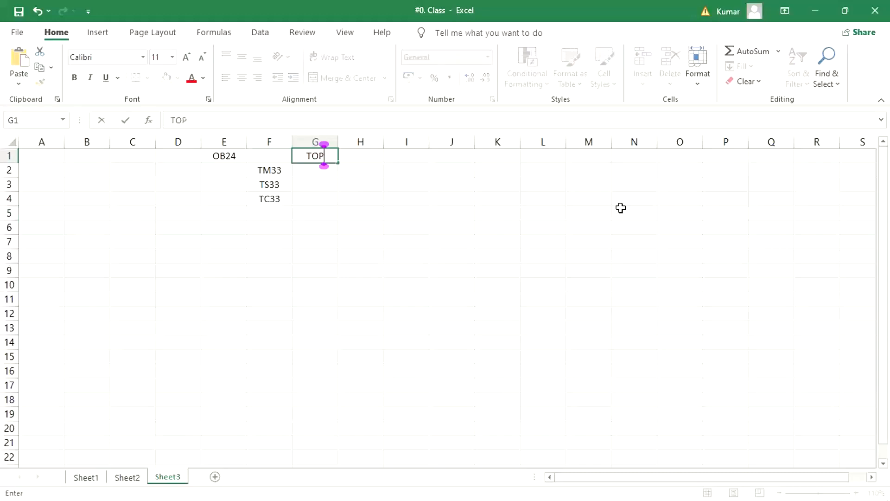
key(Return)
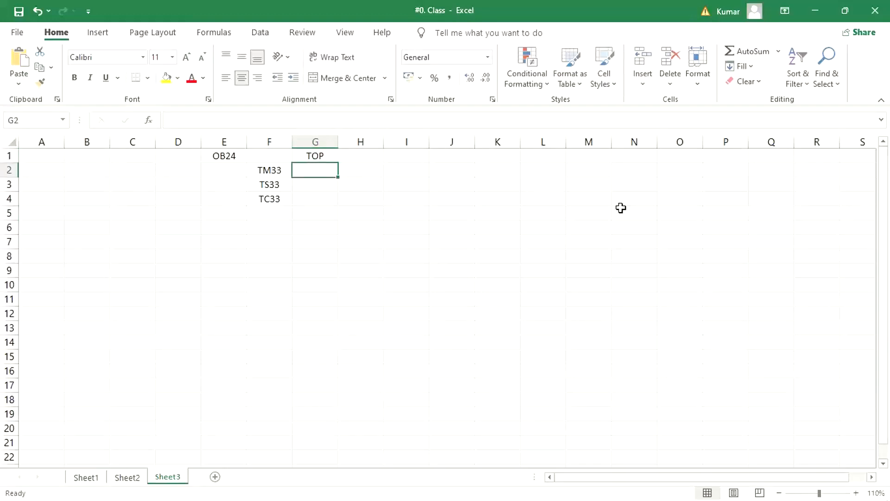
text(R)
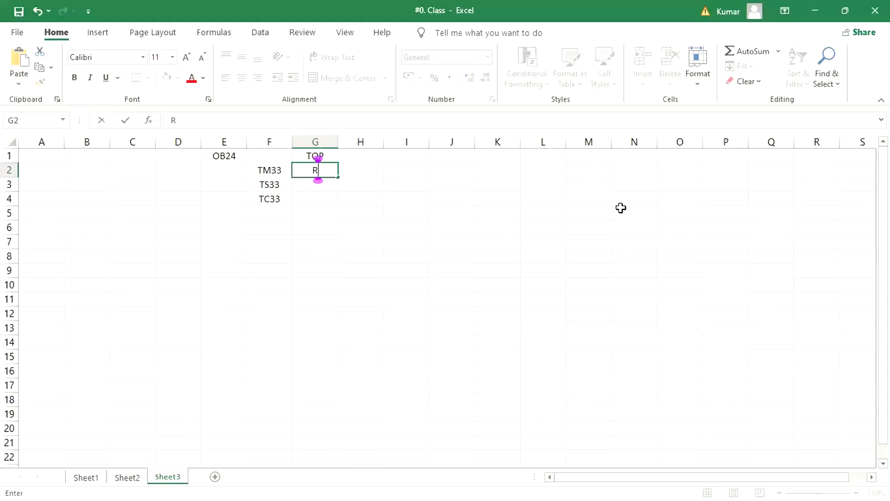
key(Return)
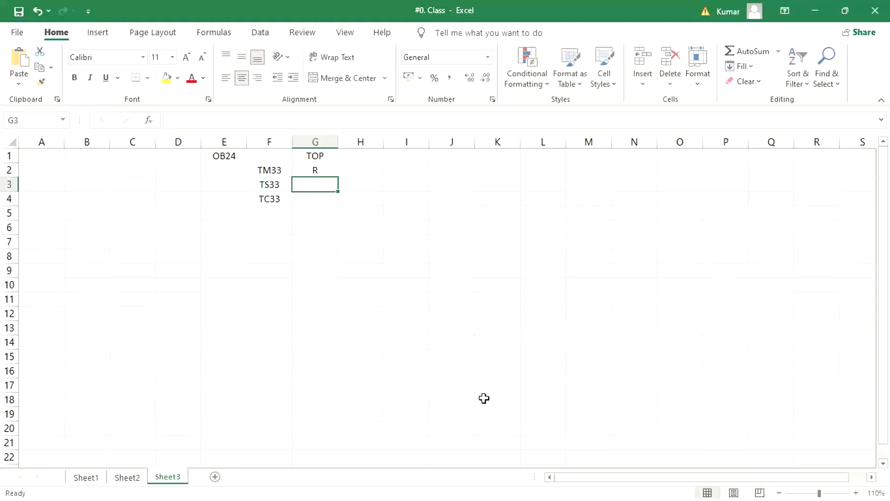
text(O)
key(Return)
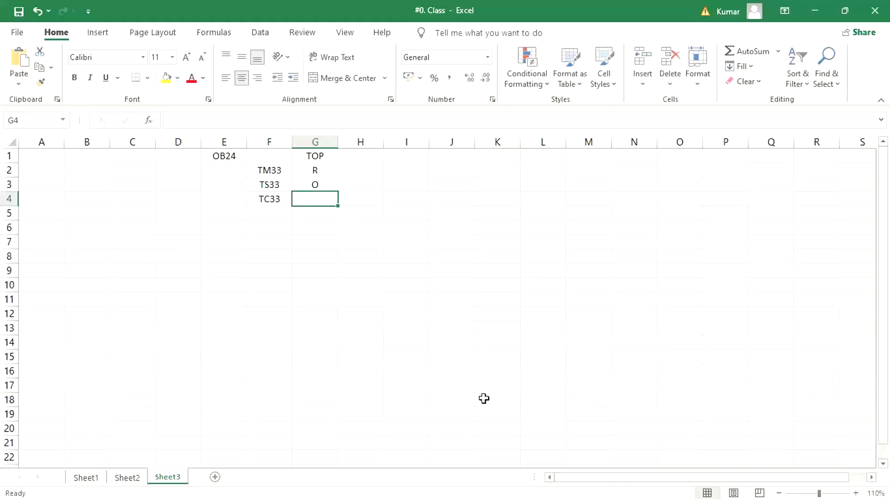
text(O)
key(Return)
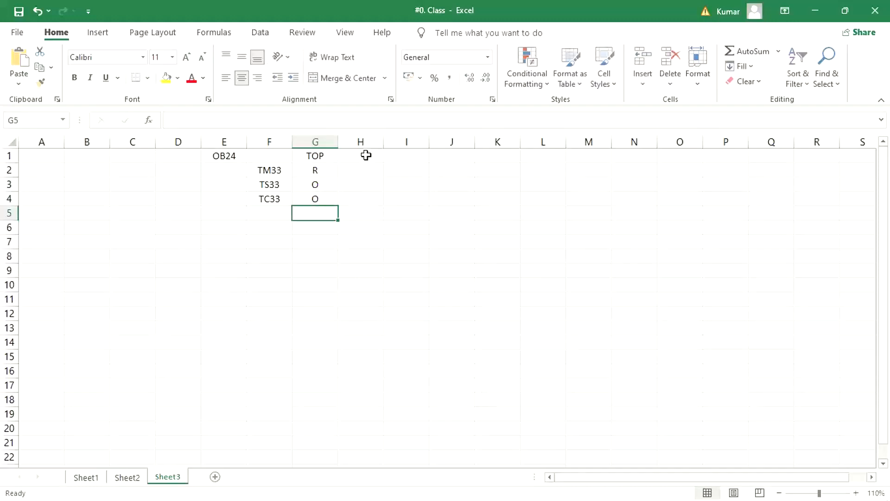
Fill column H with the heading XYZ in row 1 and O, R, D in rows 2 to 4.
drag(367, 155, 367, 170)
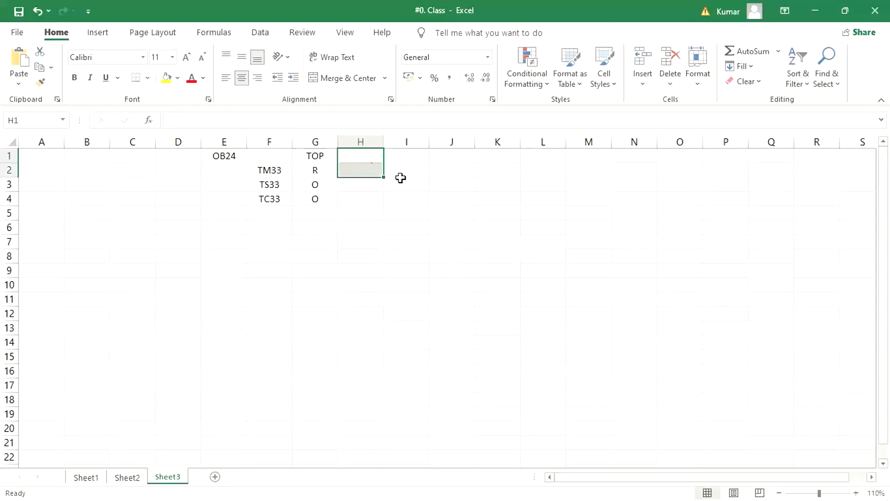
click(366, 155)
text(XYZ)
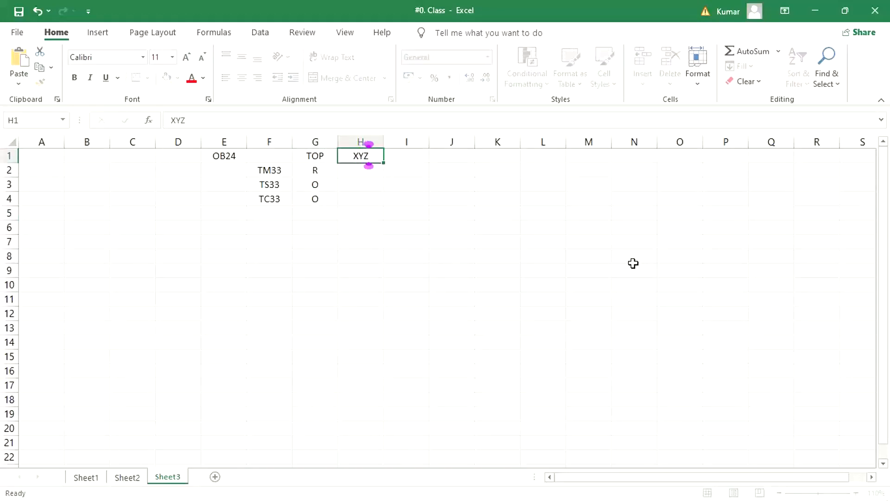
key(Return)
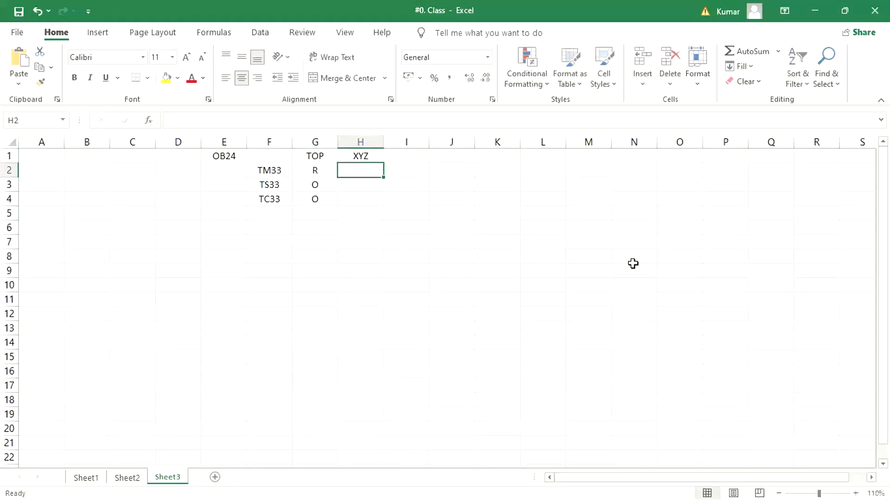
text(O)
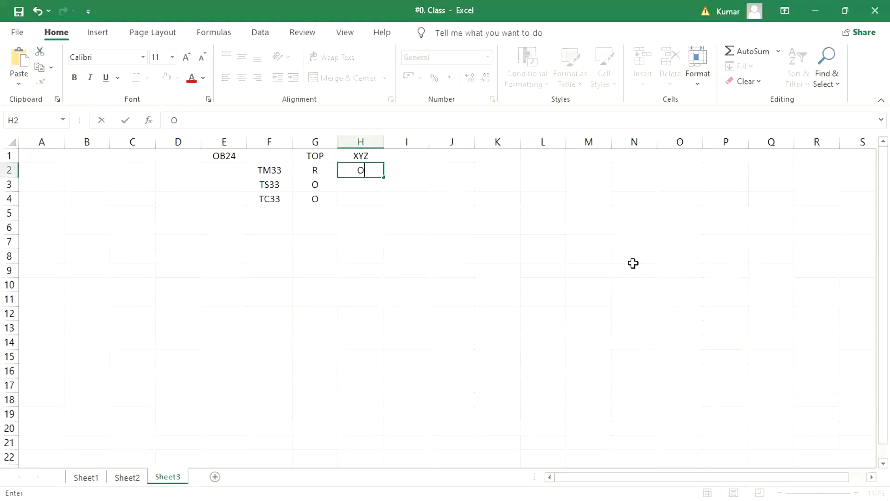
key(Return)
text(R)
key(Return)
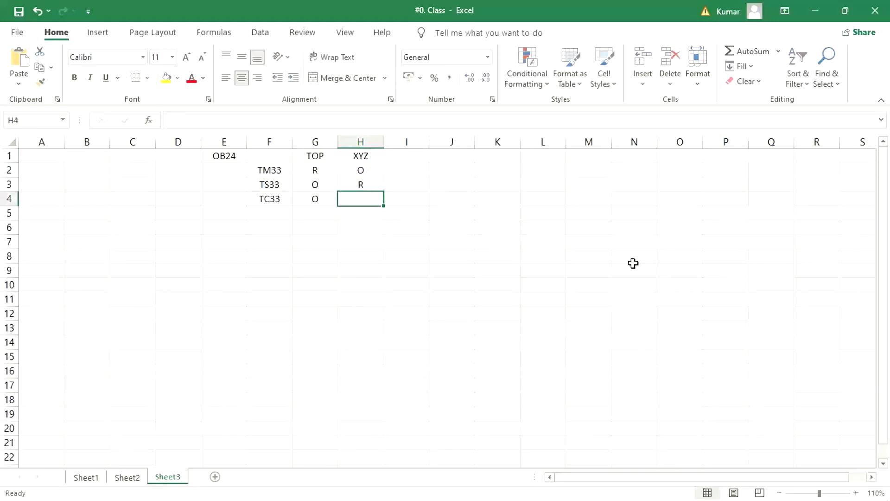
text(D)
key(Return)
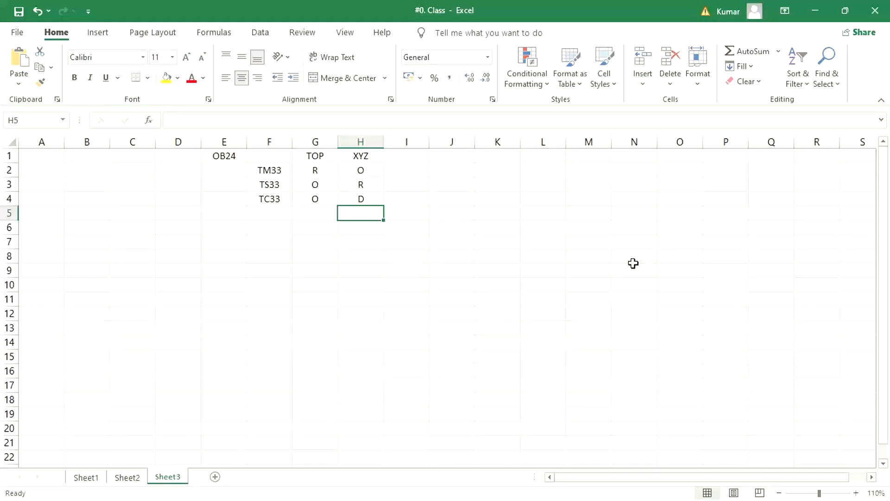
drag(278, 173, 288, 197)
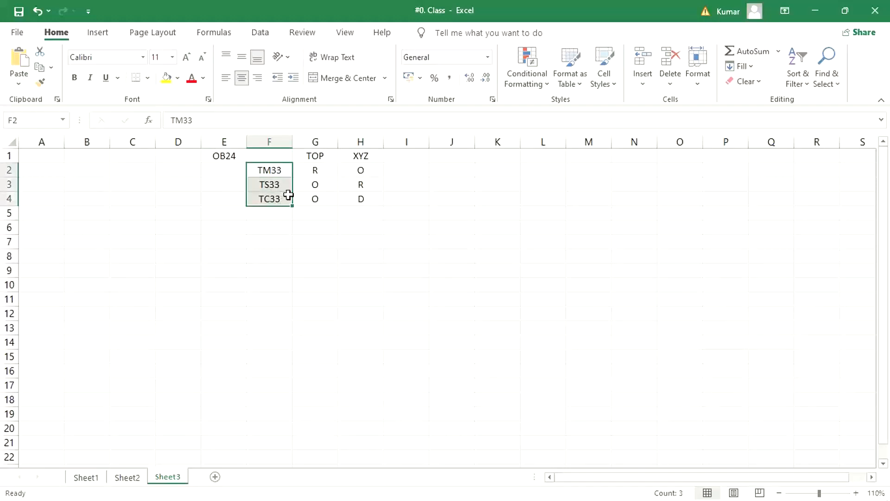
click(280, 173)
click(268, 184)
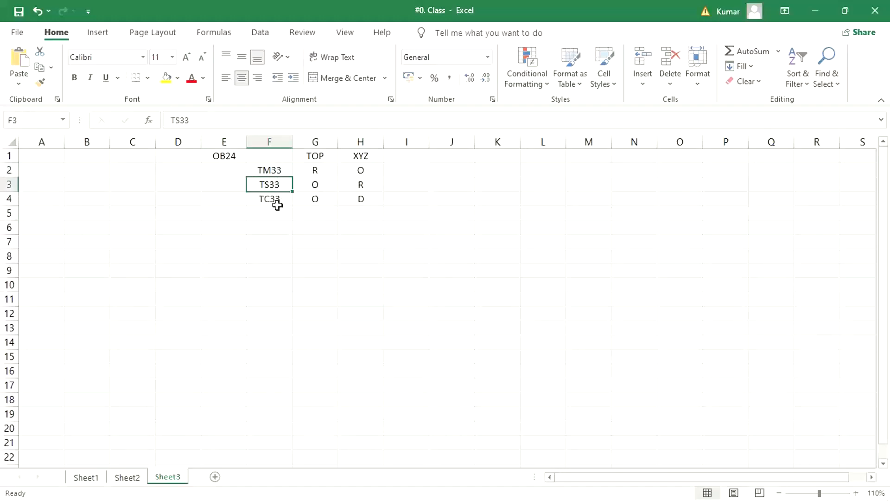
click(277, 204)
click(276, 172)
click(277, 187)
click(278, 198)
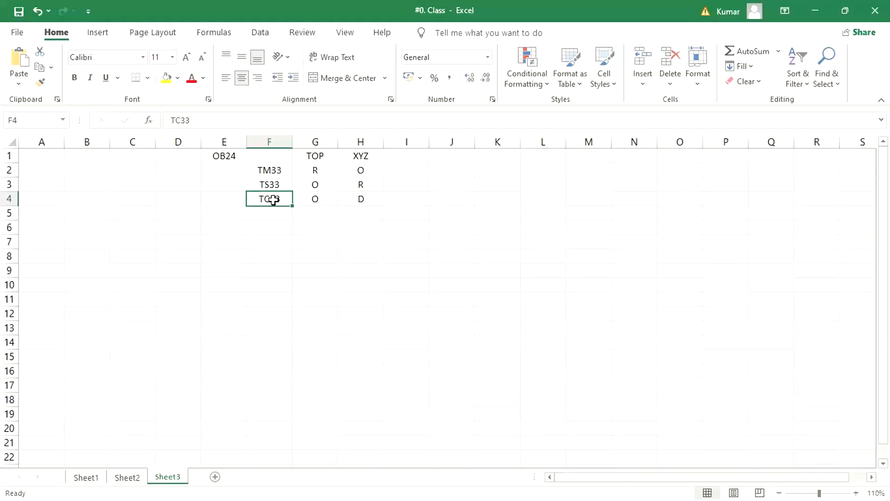
Switch to SAP Logon and open the connection to the IDES ECC 6.0 EhP7 system.
mouse_move(295, 495)
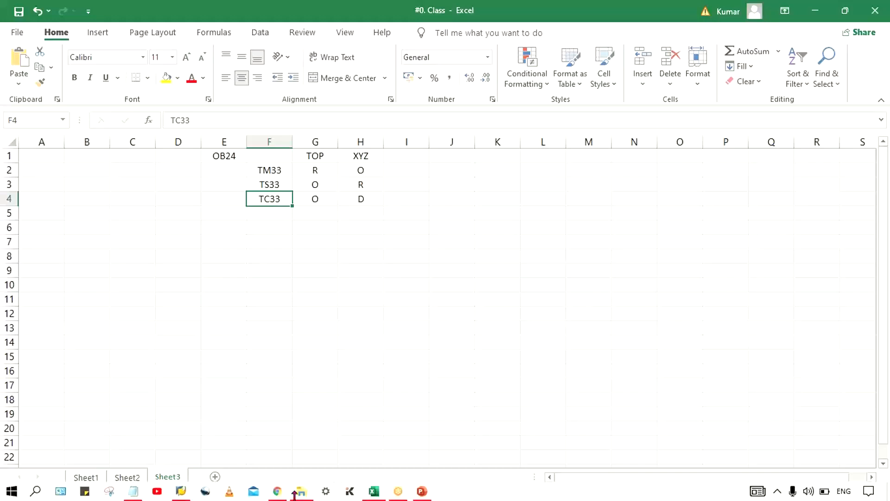
click(205, 491)
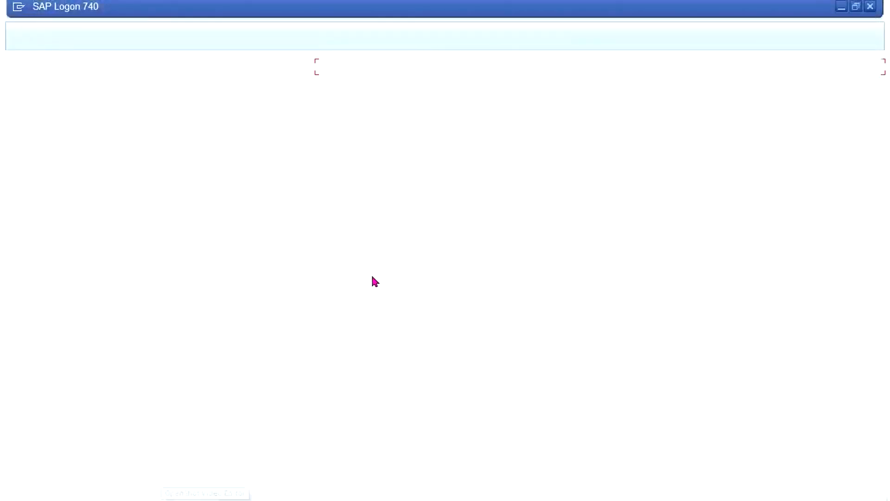
double_click(357, 82)
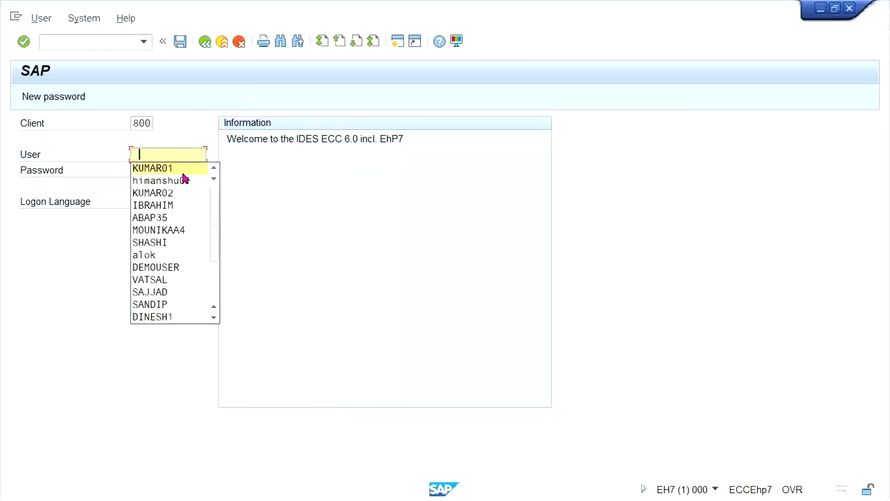
Log on to client 800 by choosing the saved user name and entering the account password.
click(183, 173)
key(Tab)
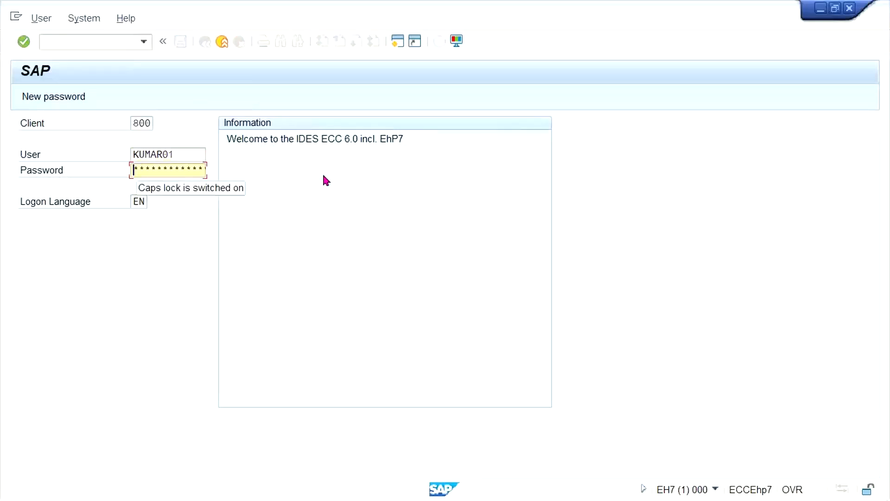
text(*********)
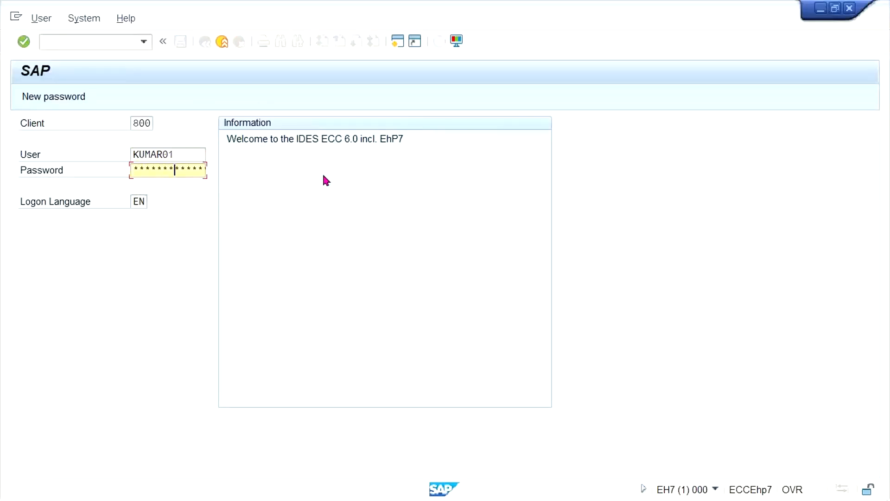
key(Return)
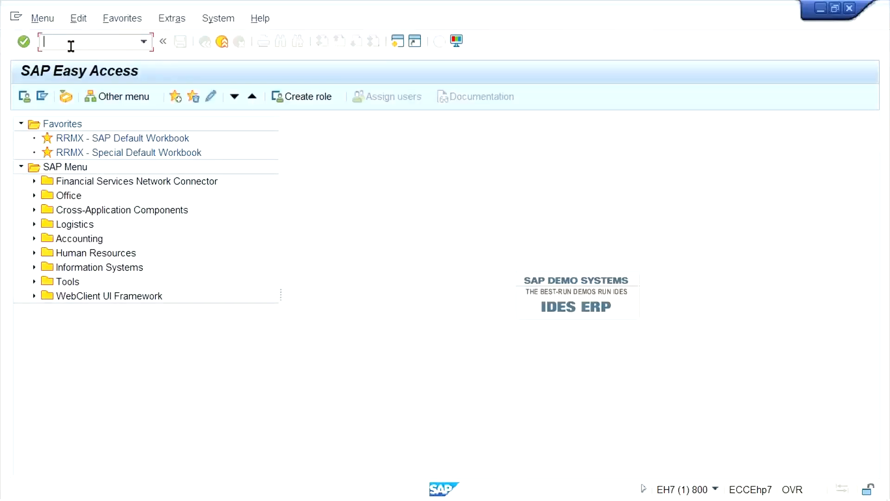
In transaction OB24, add a new entry for company code TM33 and save it under the proposed TATA MOTOR customizing request.
text(OB24)
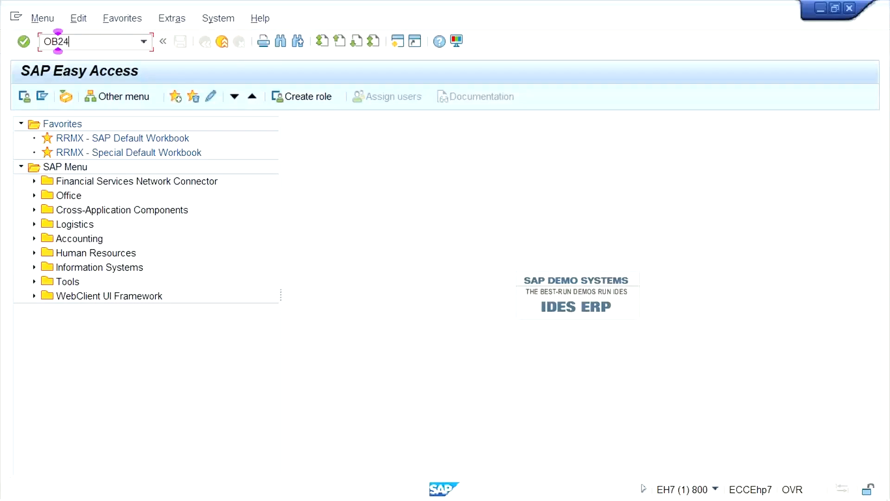
key(Return)
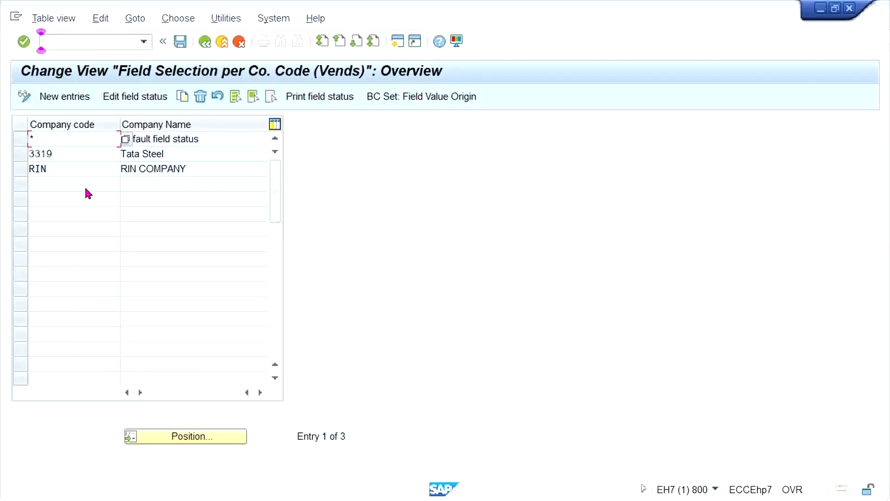
click(79, 98)
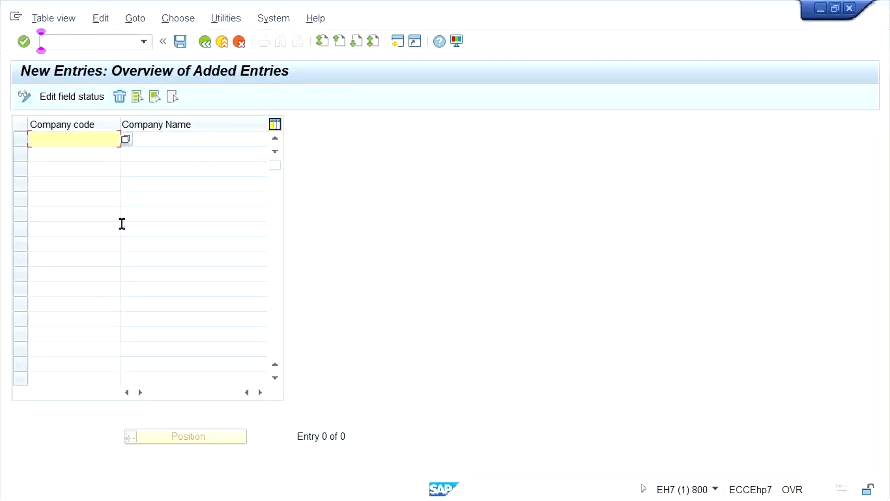
text(TM33)
key(Return)
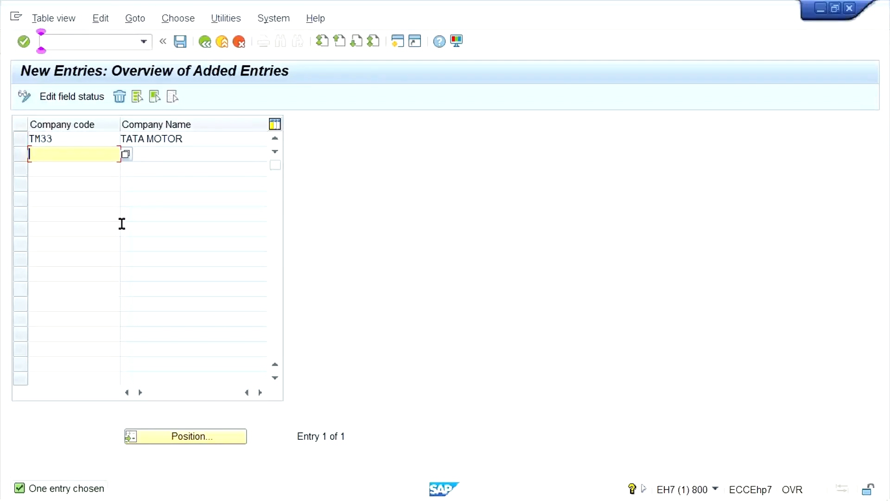
key(ctrl+s)
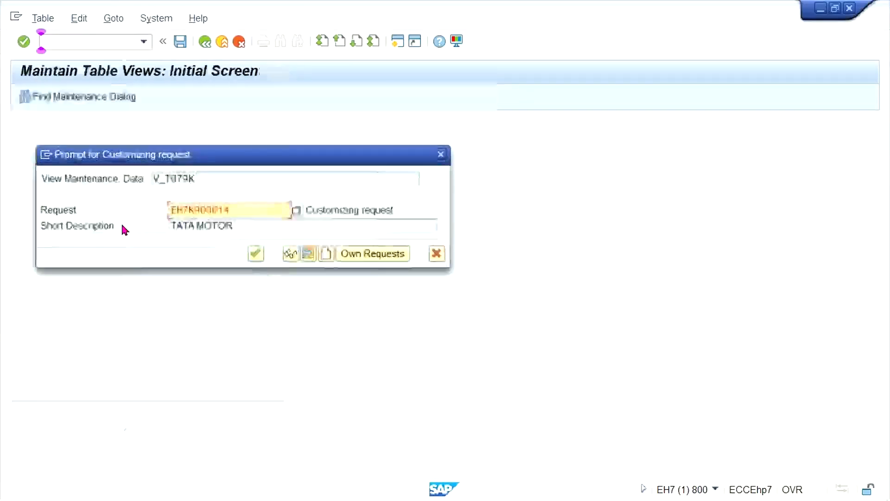
key(Return)
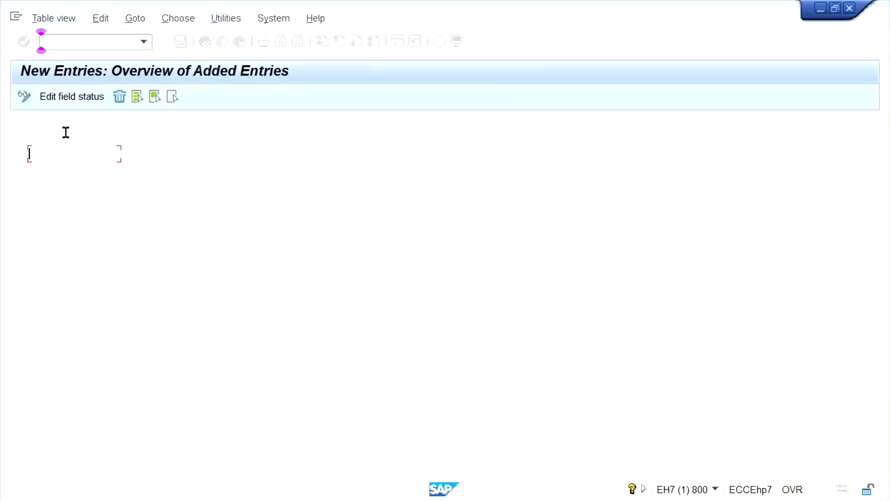
Examine the field statuses of company code TM33 in the Account management and Payment transactions groups, returning to the group overview.
double_click(69, 138)
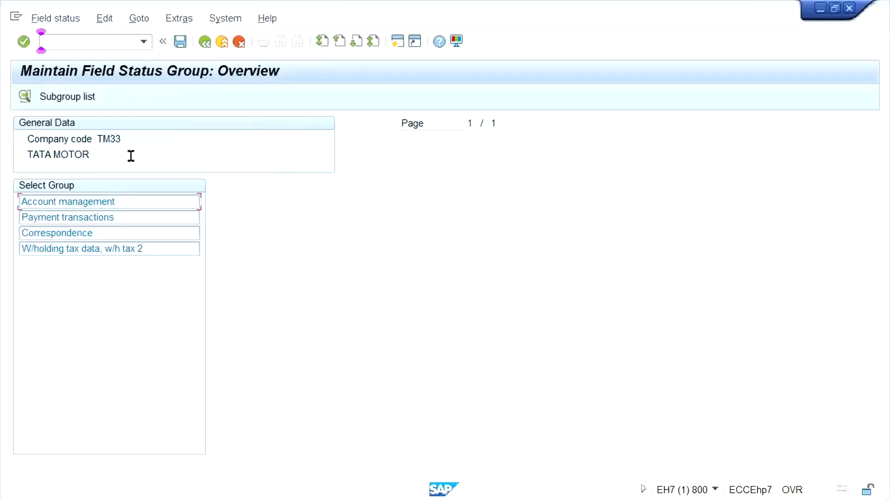
double_click(99, 206)
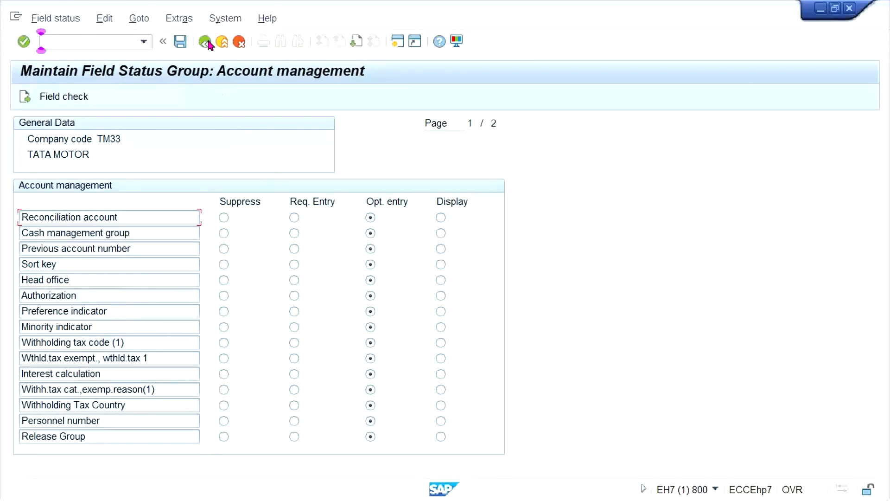
key(F3)
key(F3)
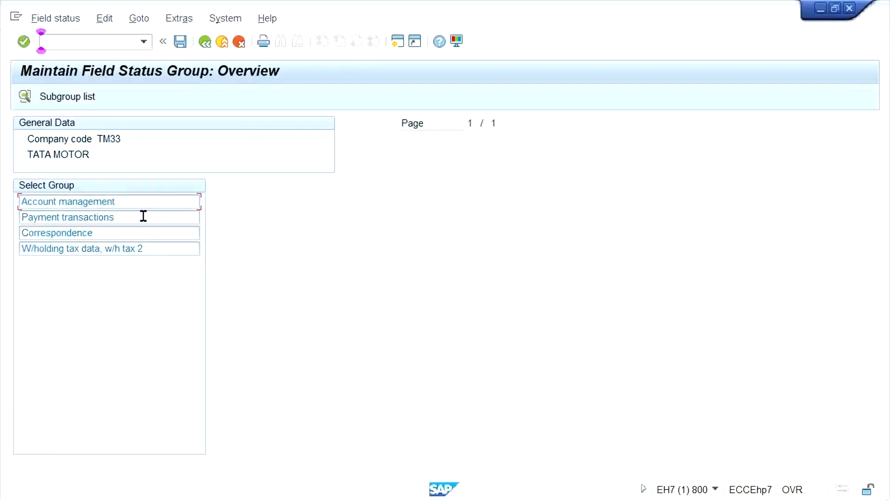
double_click(69, 219)
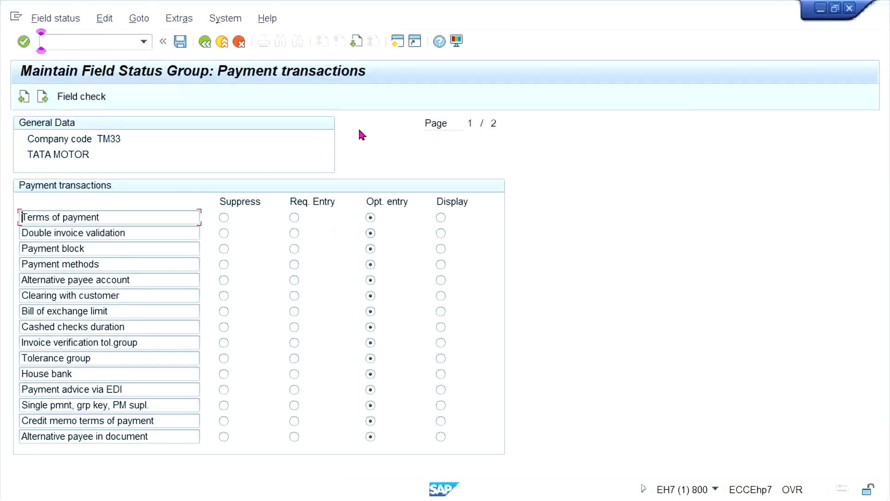
click(204, 41)
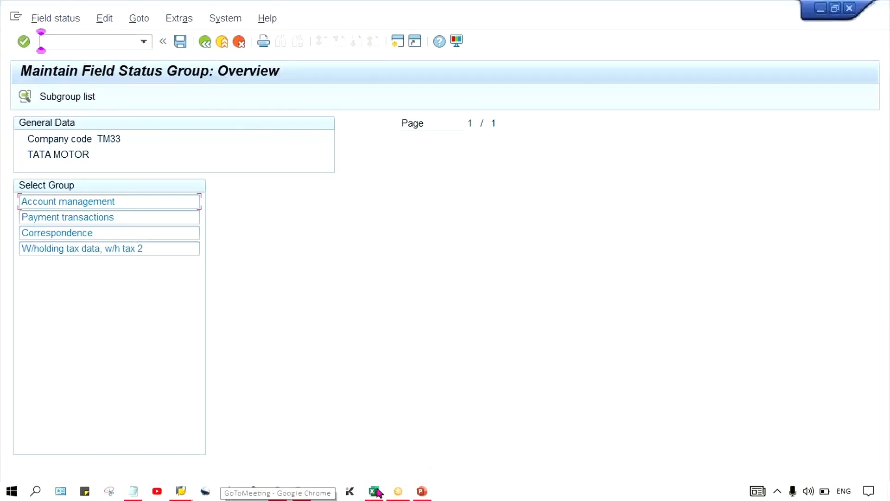
Switch to the Excel worksheet and enter OB23 in cell E2 below OB24.
click(375, 492)
click(389, 228)
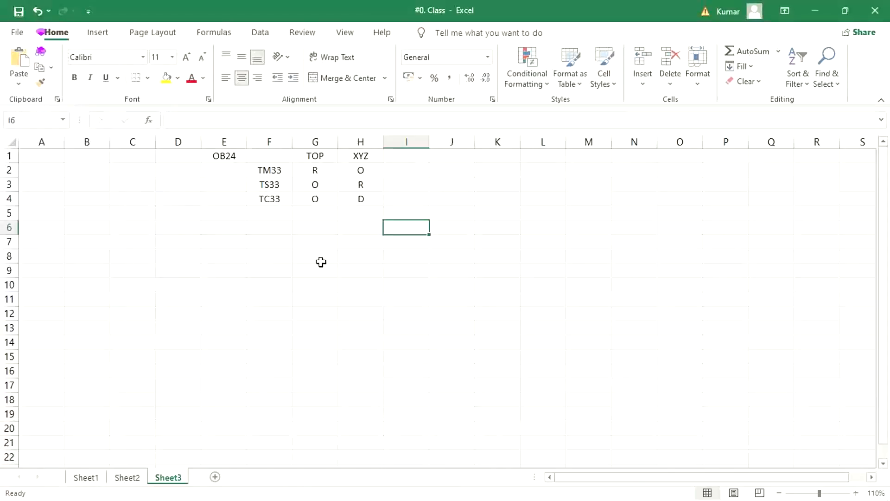
click(222, 171)
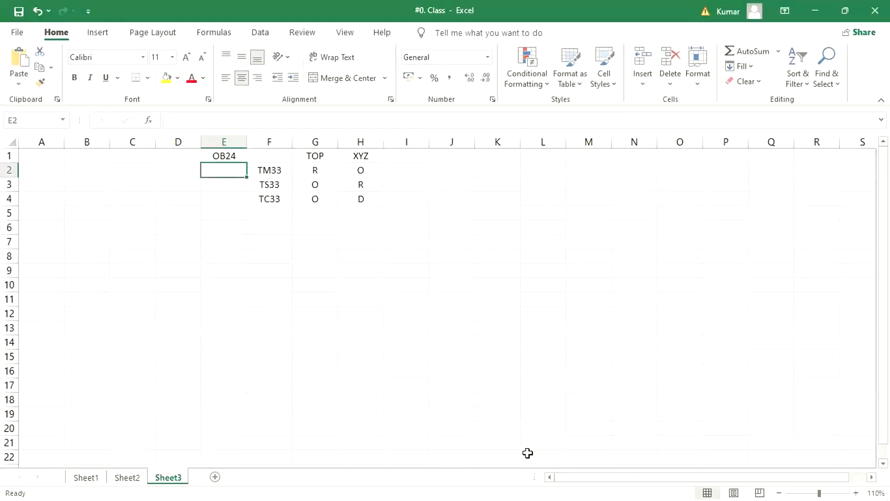
text(PO)
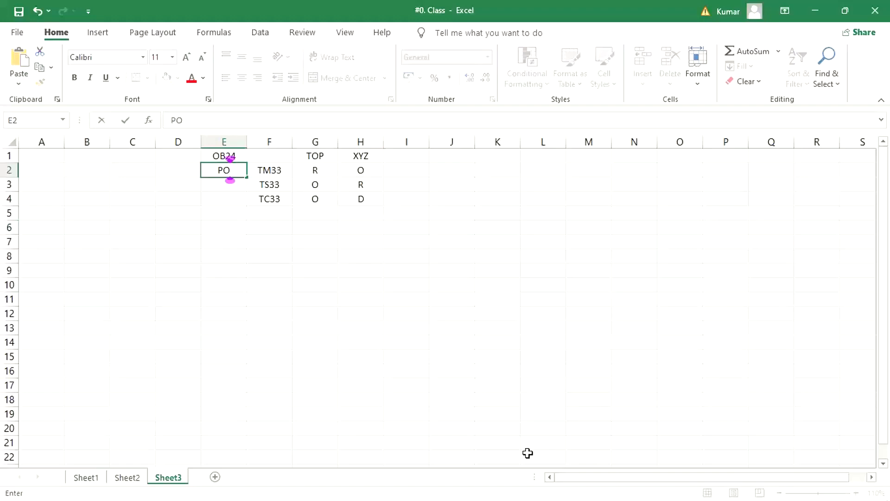
key(BackSpace)
key(BackSpace)
text(OB23)
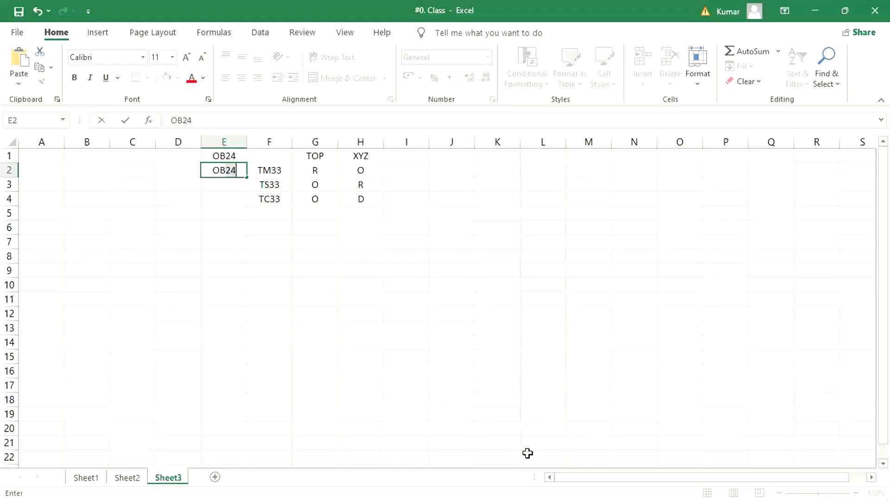
key(Return)
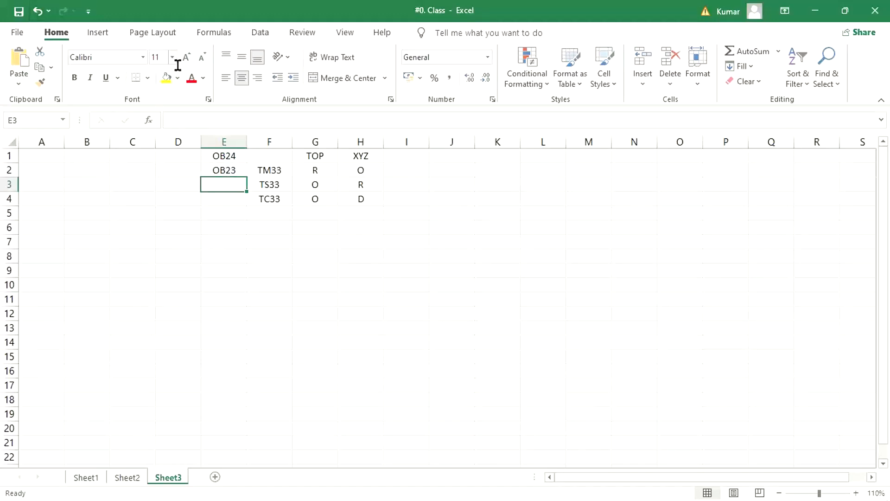
Label the transaction codes in column D with CC in D1 and TC in D2.
click(171, 159)
text(CC)
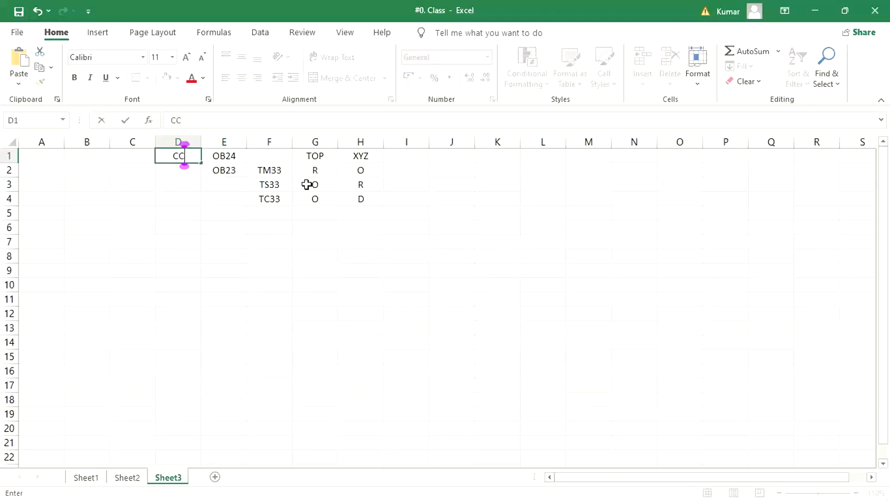
key(Return)
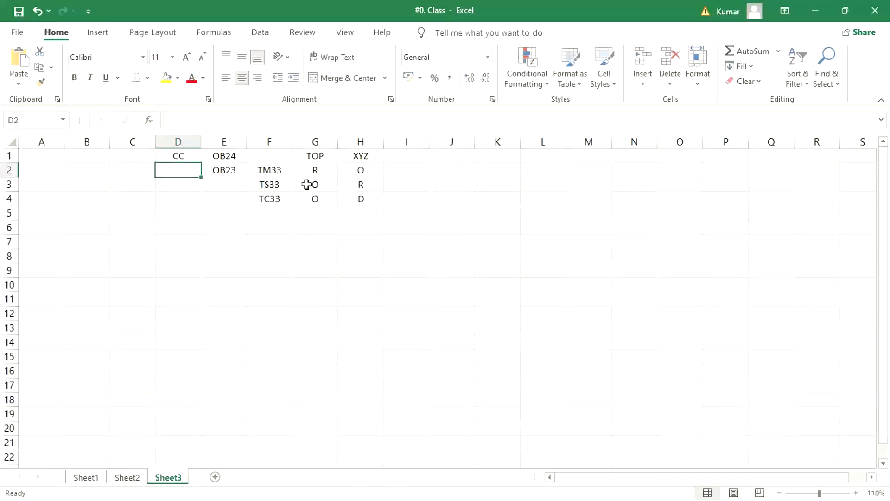
text(TC)
key(Return)
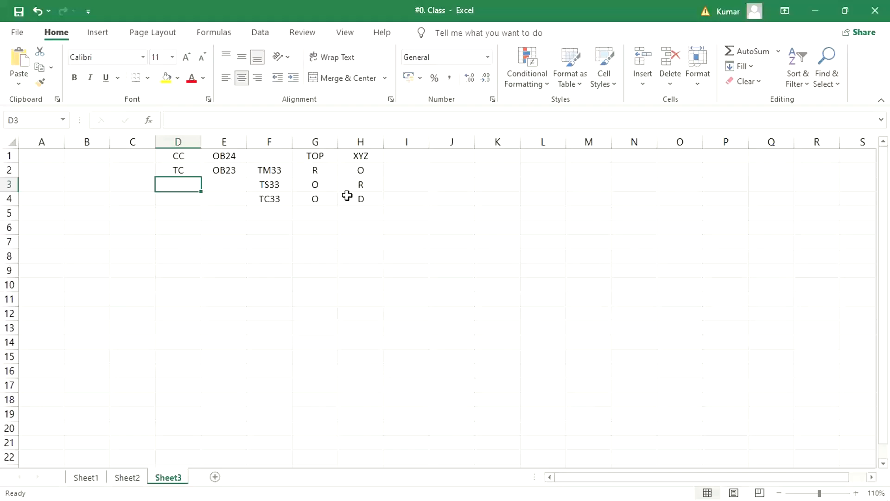
Clear the TS33 and TC33 rows from the table in cells F3 to H4.
click(308, 157)
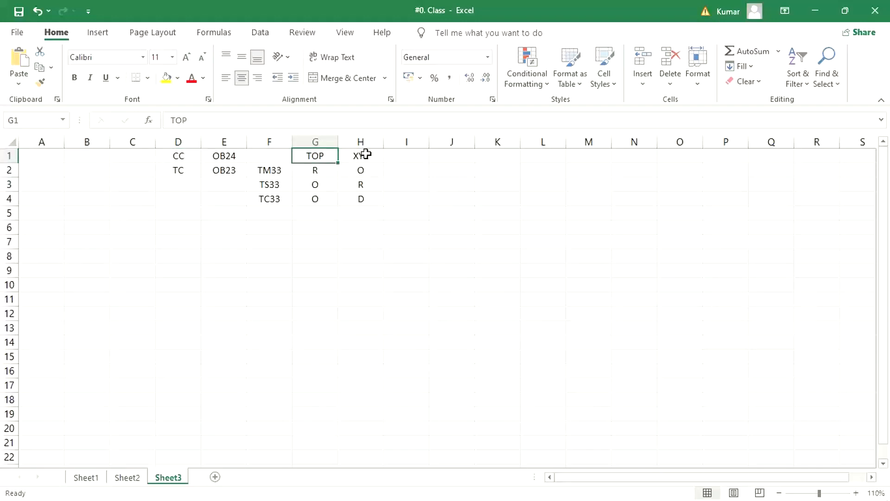
drag(262, 191, 355, 204)
key(Delete)
click(406, 324)
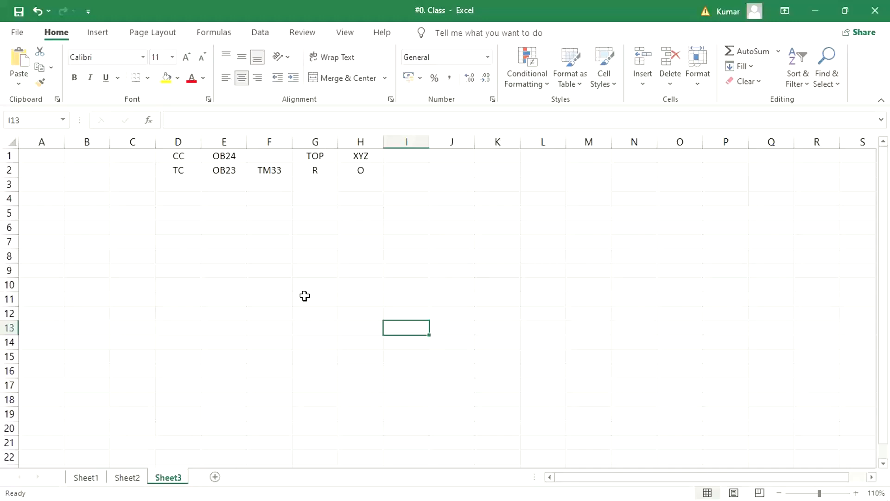
Clear the TM33 row from column F onward and the TOP and XYZ headings in row 1.
click(306, 175)
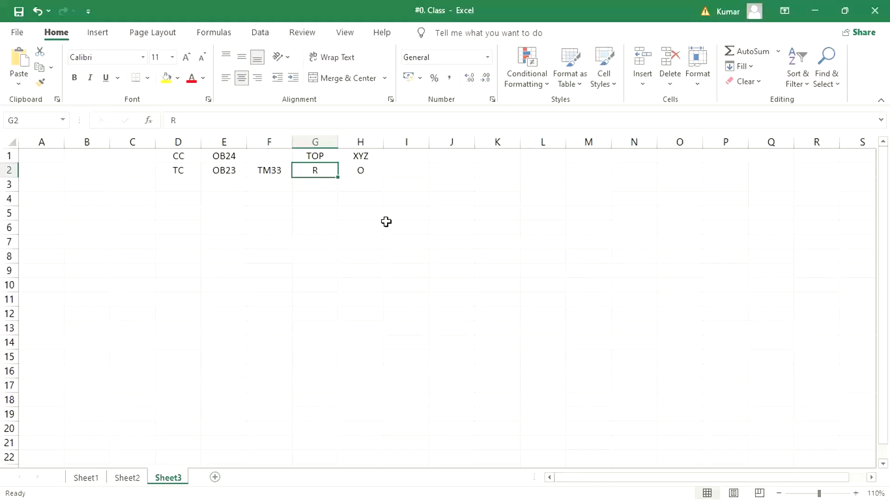
drag(267, 170, 427, 175)
key(Delete)
drag(313, 157, 390, 157)
key(Delete)
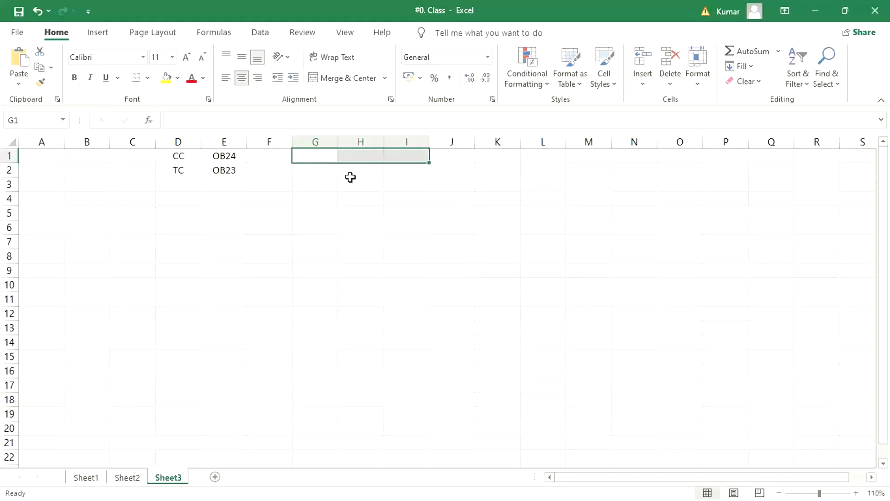
Enter TOP as a row label in cell G2.
click(363, 171)
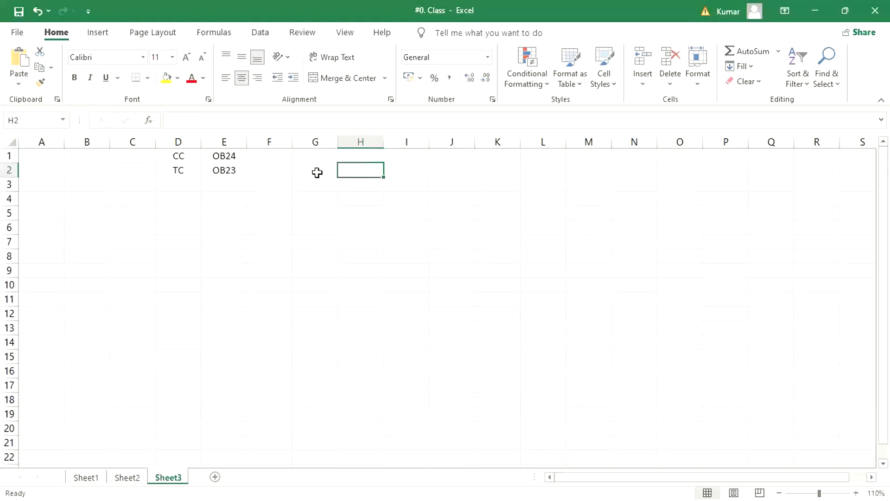
click(319, 173)
click(354, 176)
key(Down)
key(Up)
key(Left)
text(TOP)
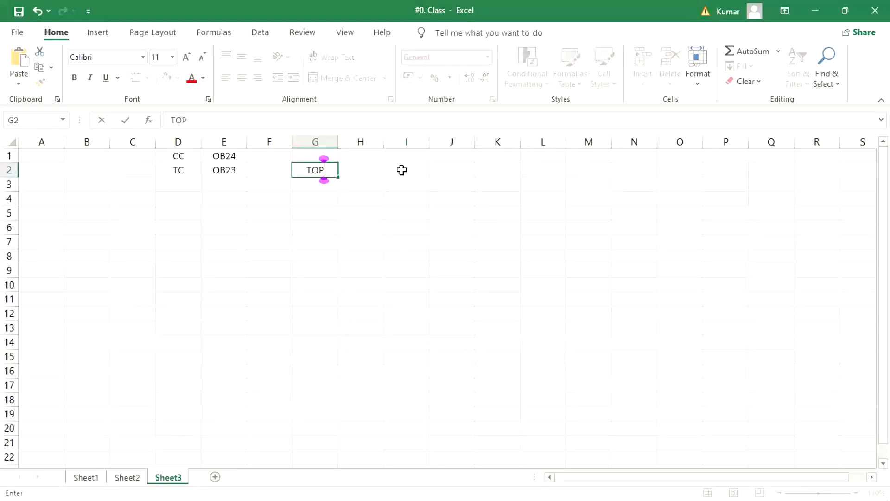
key(Return)
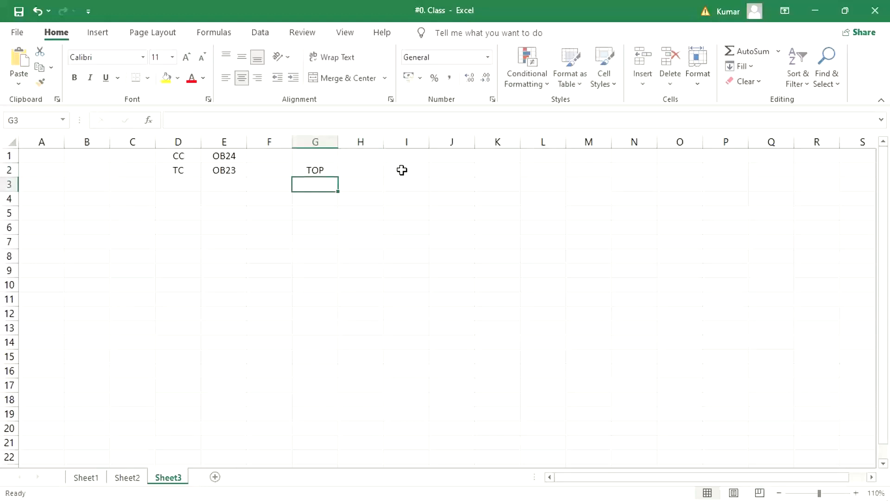
Enter CREAT. as a column heading in cell H1.
click(374, 154)
text(CREA)
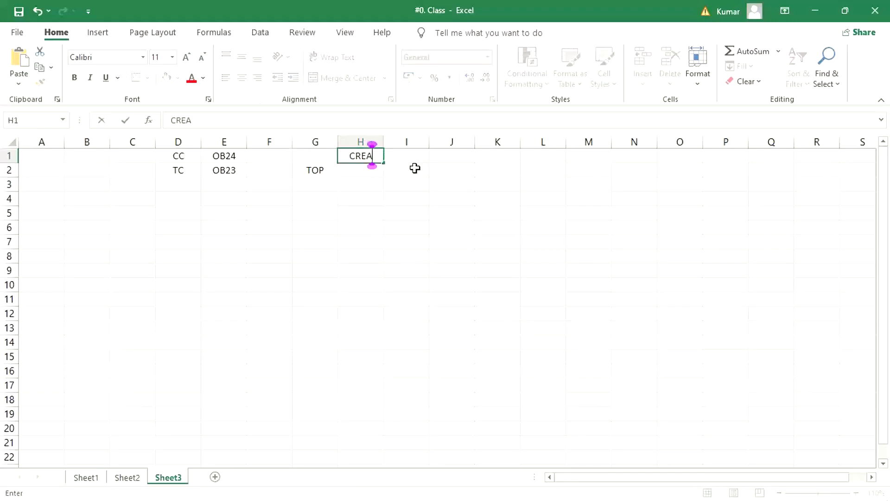
text(T.)
key(Return)
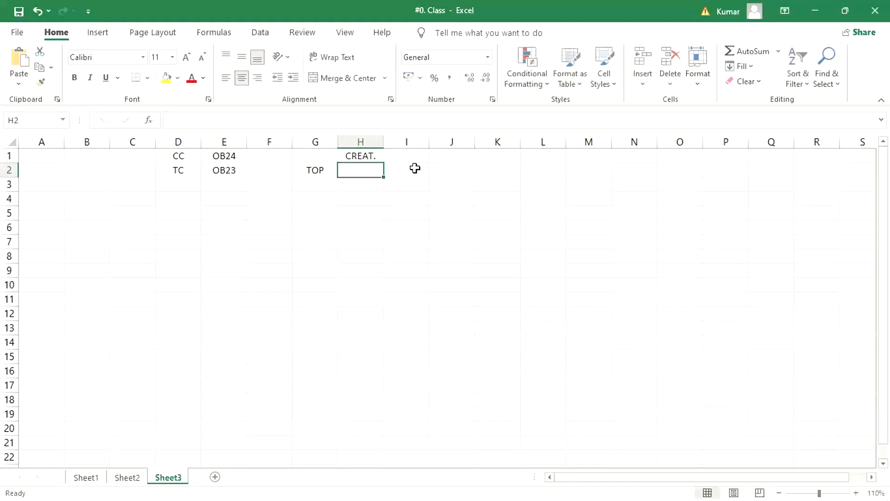
click(395, 313)
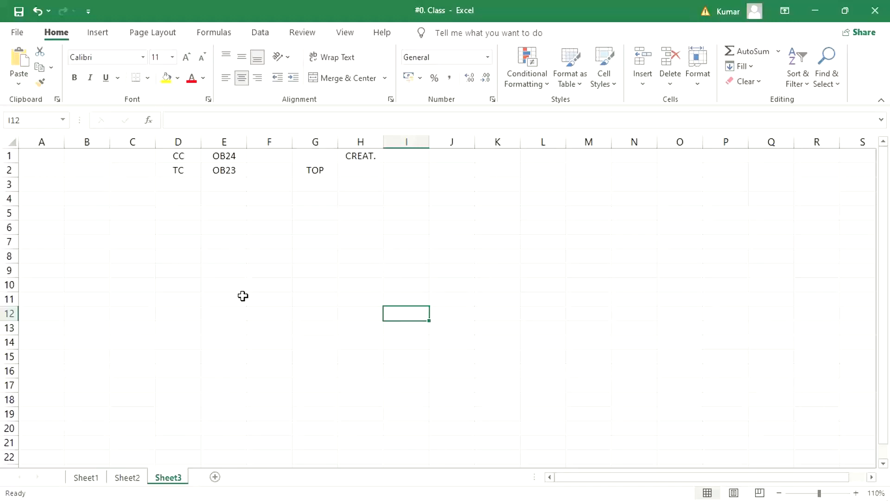
Switch back to the SAP field status session, try to open transaction OX02, and decline displaying the locked data.
mouse_move(290, 499)
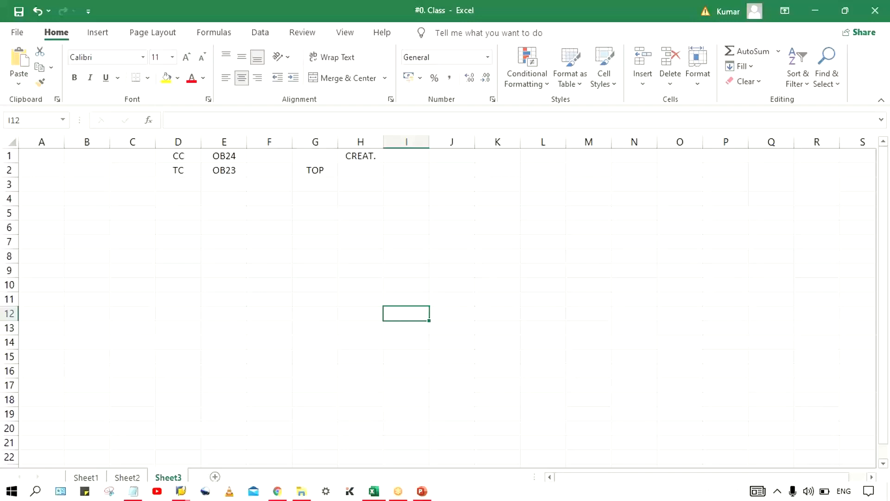
click(185, 496)
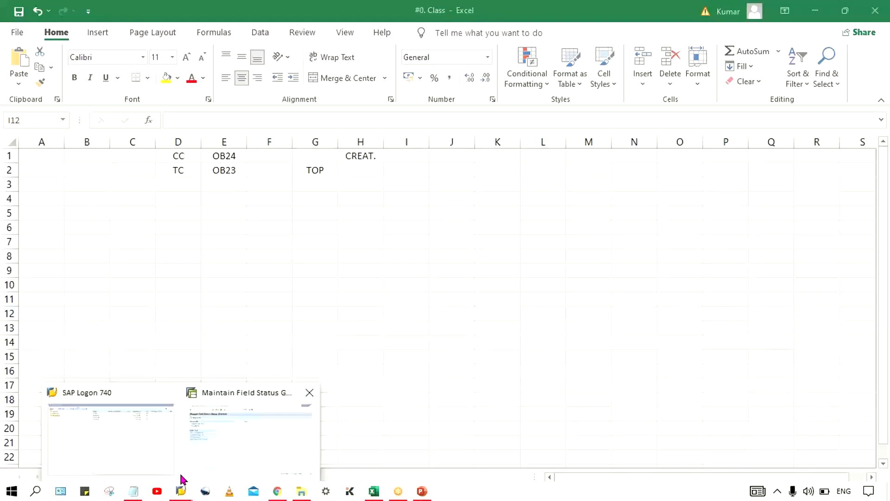
click(216, 436)
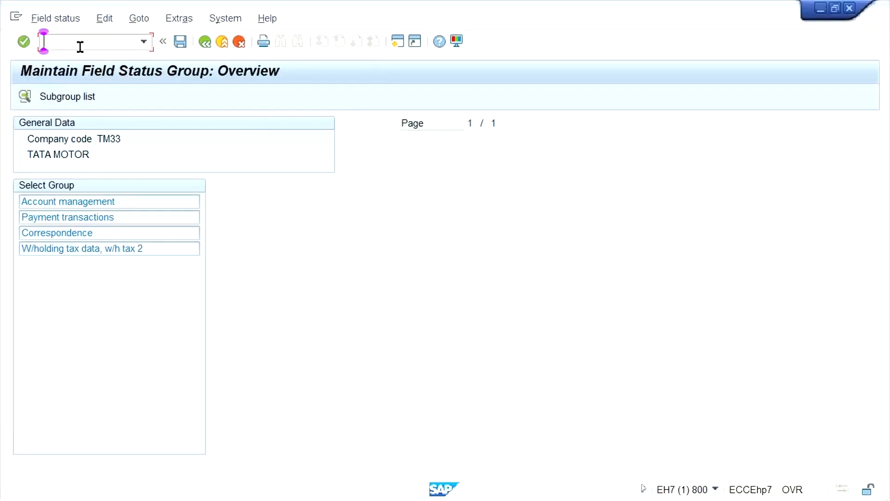
text(/NOX02)
key(Return)
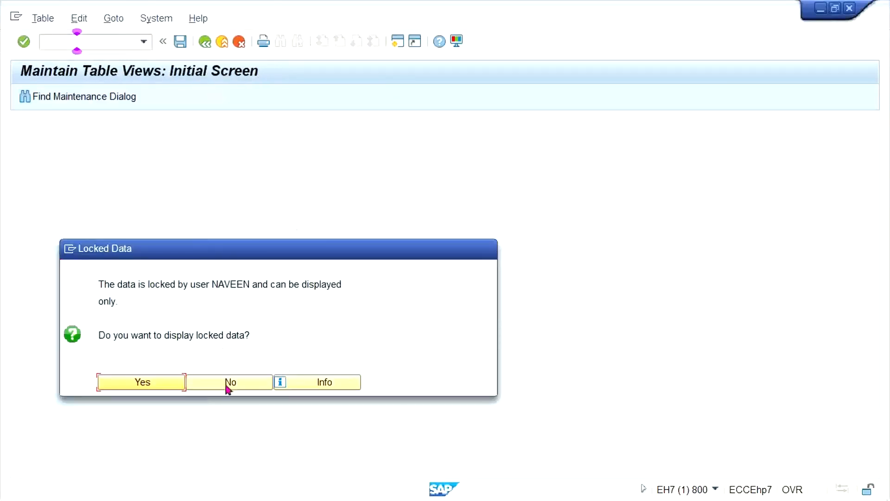
click(222, 381)
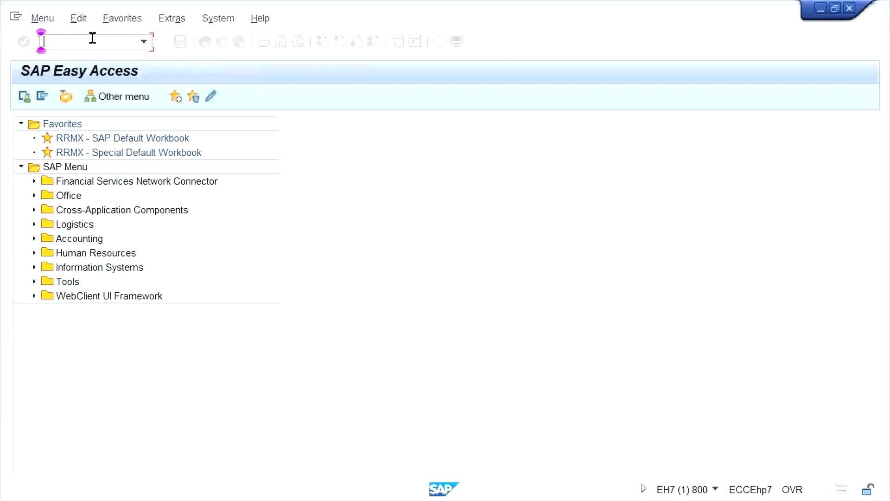
Open transaction SM12 and list the lock entries of all users in client 800.
text(SM12)
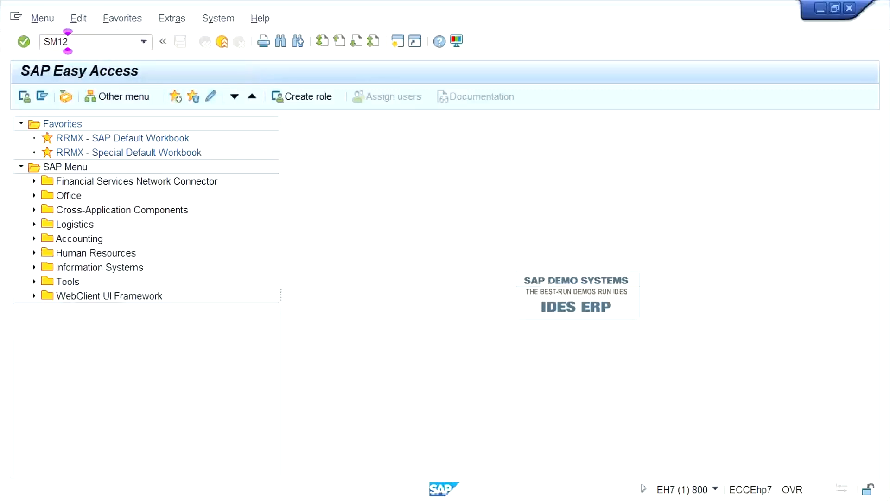
key(Return)
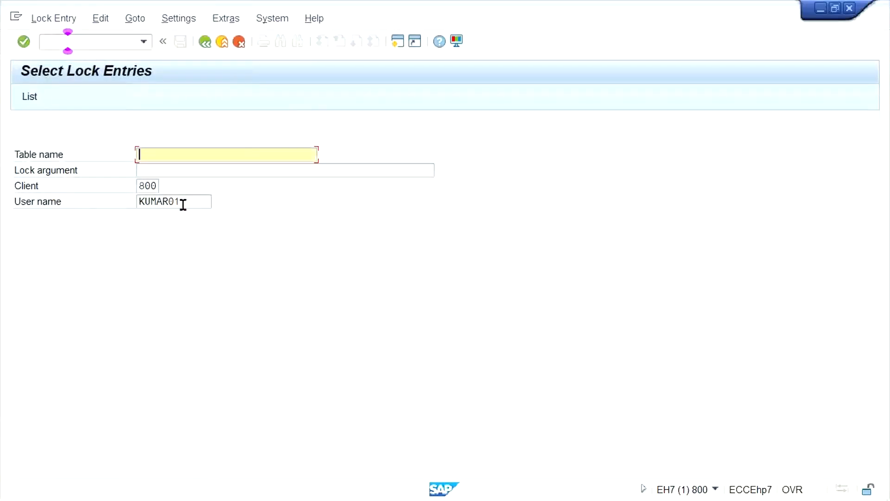
drag(183, 202, 117, 218)
key(Delete)
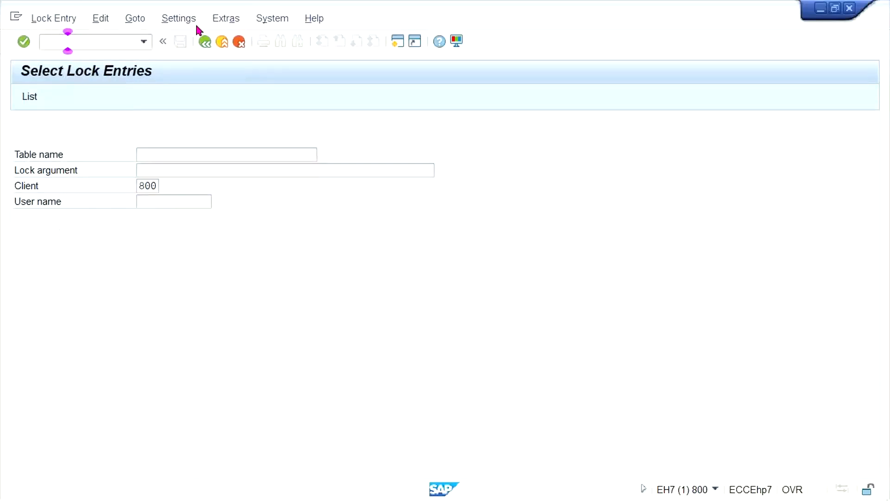
Delete all lock entries in the list and dismiss the help text about manual deletion.
click(60, 20)
click(60, 122)
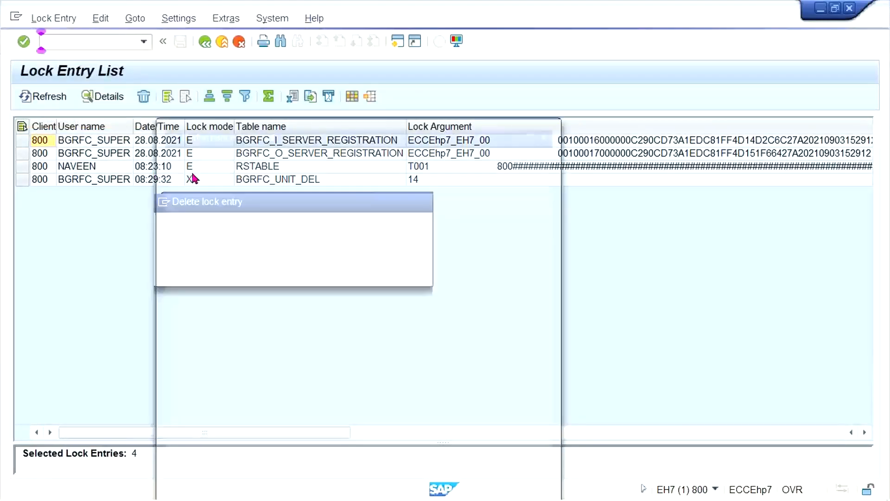
click(225, 273)
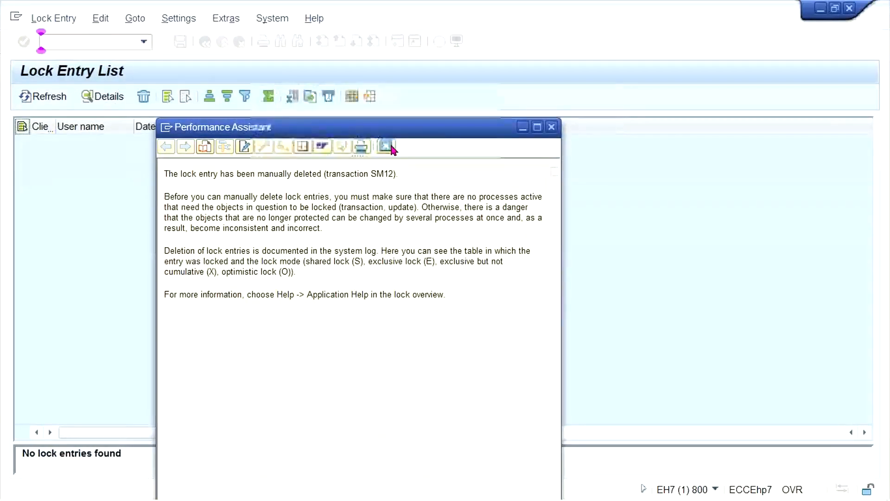
click(386, 146)
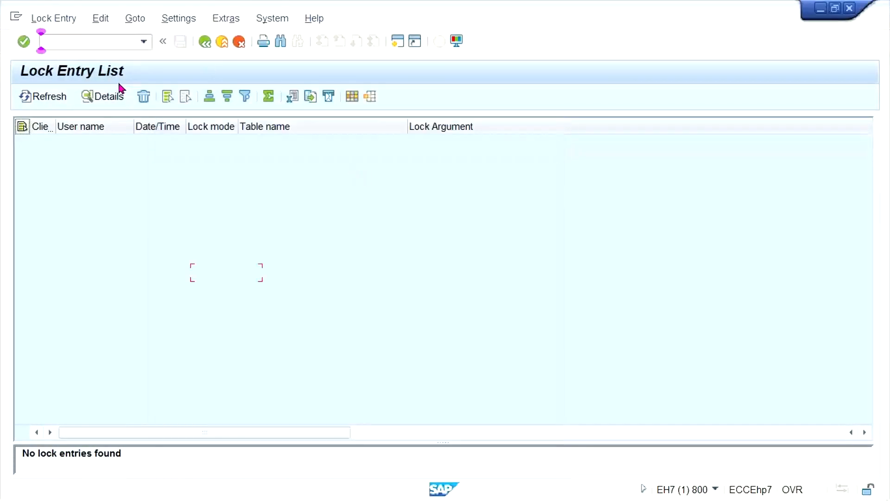
Open transaction OX02 to maintain company codes.
click(144, 42)
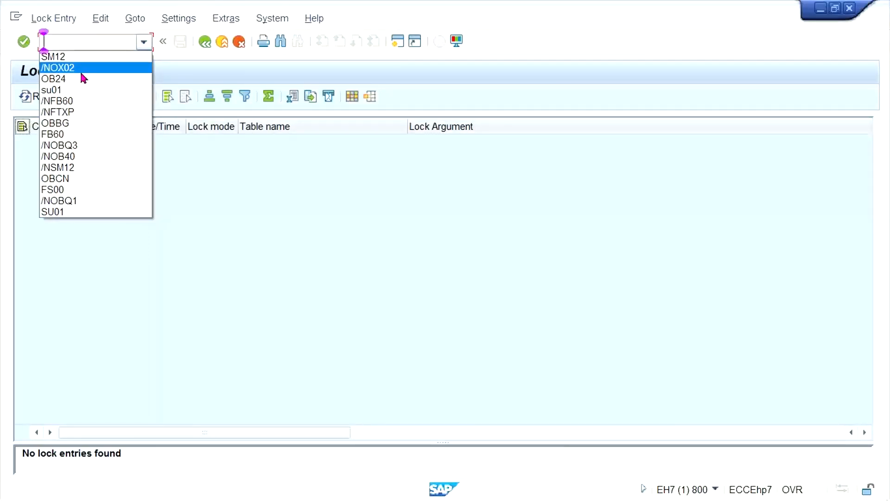
click(80, 72)
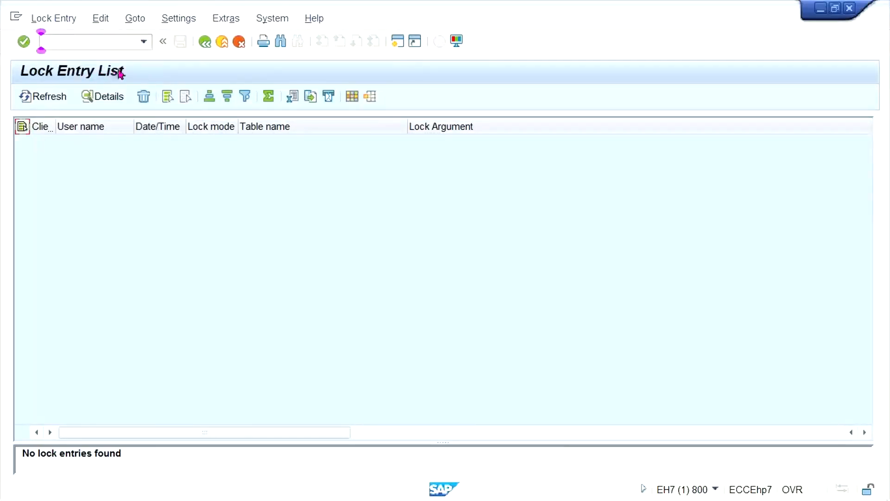
click(145, 43)
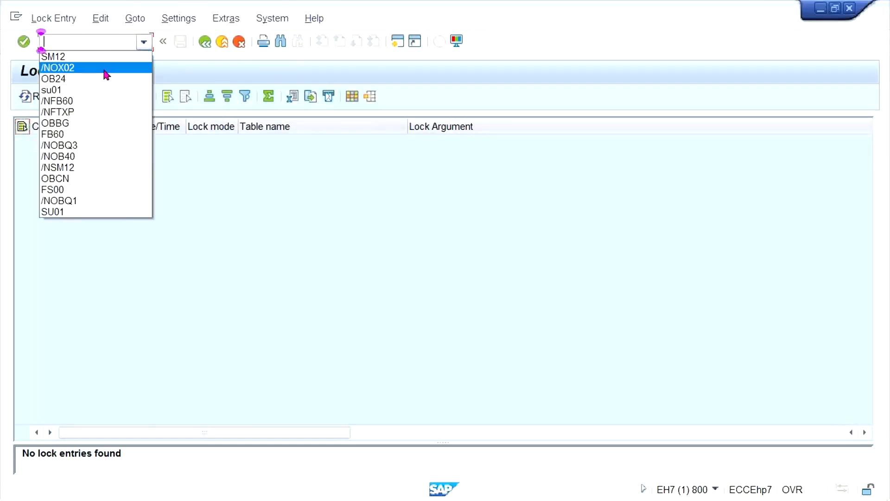
click(103, 73)
key(Return)
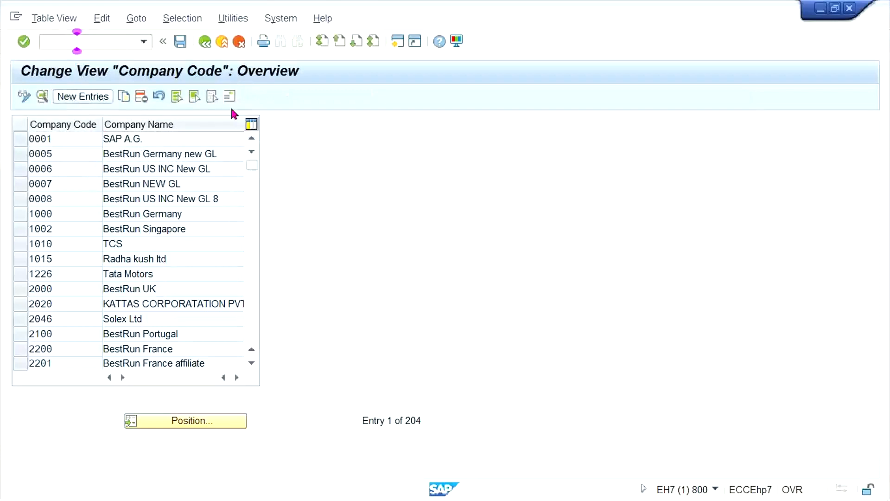
Start a new company code entry TS33 with the company name TATA STEEL.
key(F5)
text(T)
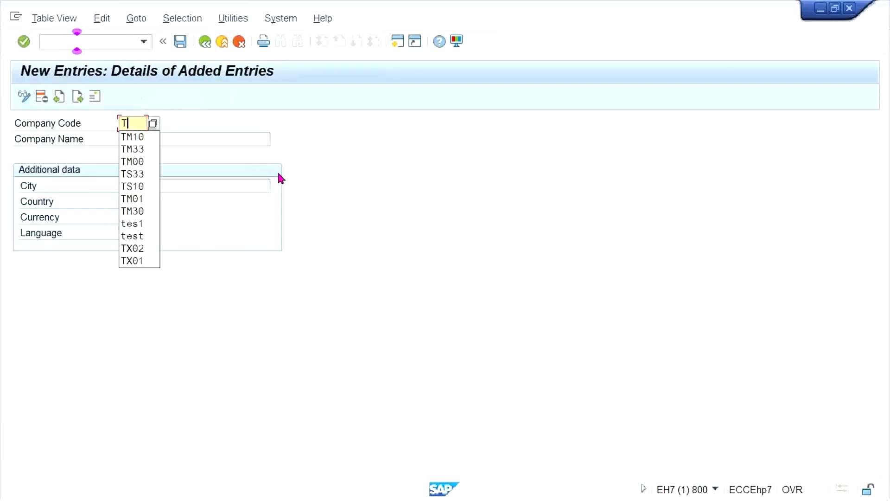
text(S33)
key(Tab)
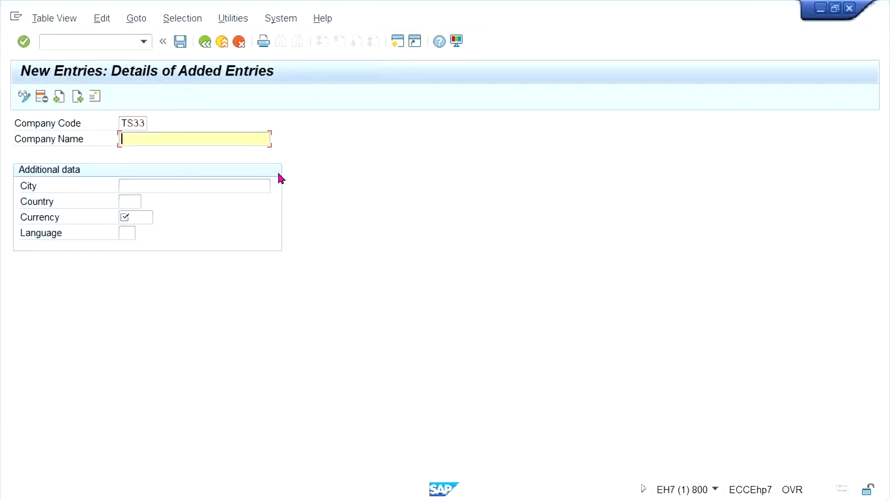
key(Tab)
key(shift+Tab)
key(Down)
key(Down)
key(Return)
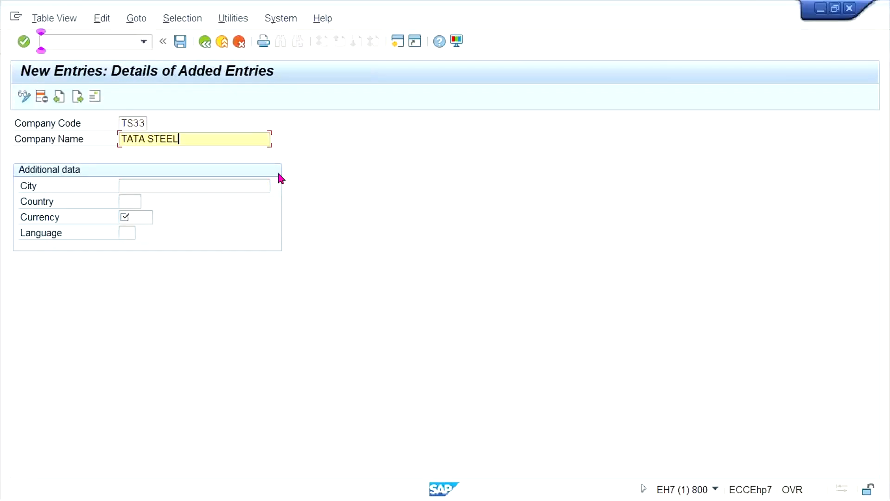
Enter city NEW DELHI, country IN, currency INR and language EN for TS33, and save the entry.
key(Tab)
key(Down)
key(Return)
key(Tab)
key(Down)
key(Return)
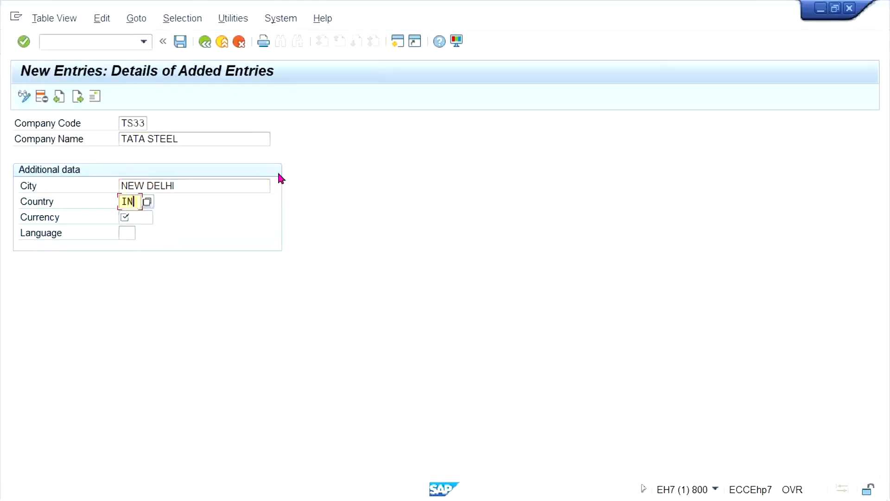
key(Tab)
key(Down)
key(Return)
key(Tab)
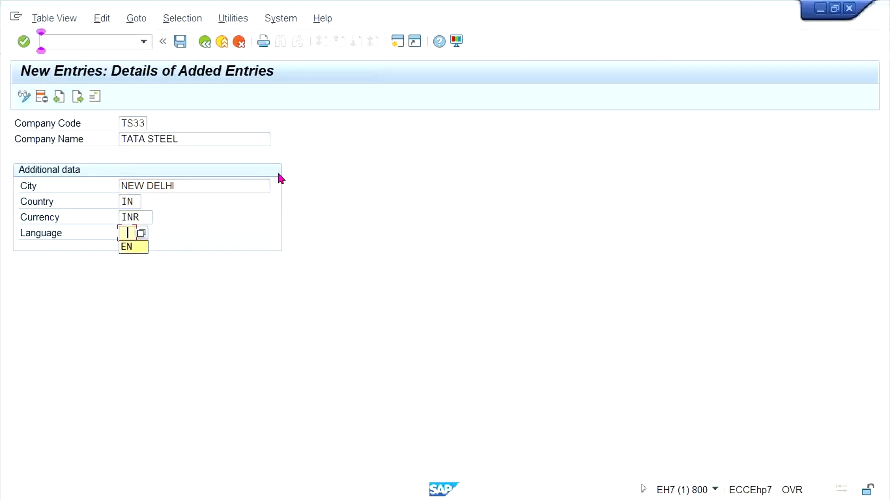
key(Down)
key(Return)
key(ctrl+s)
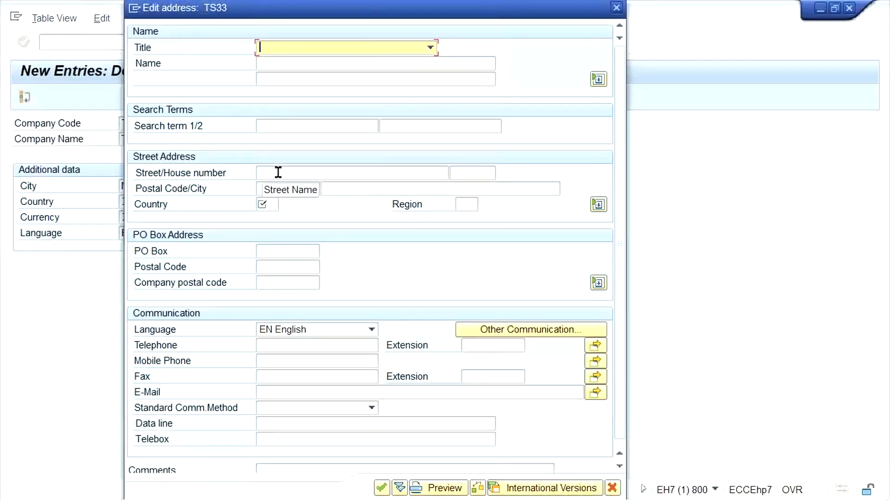
Set the country in TS33's address to IN and save the company code under the proposed customizing request.
key(Down)
key(Down)
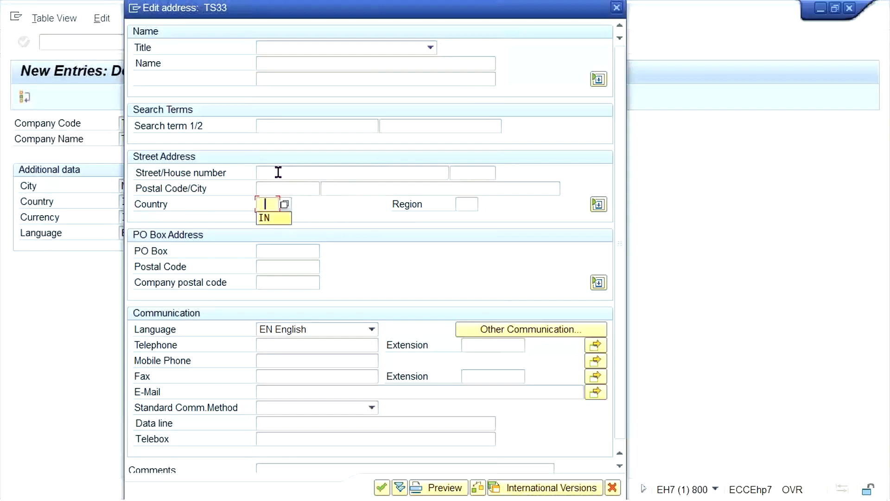
key(Return)
key(Return)
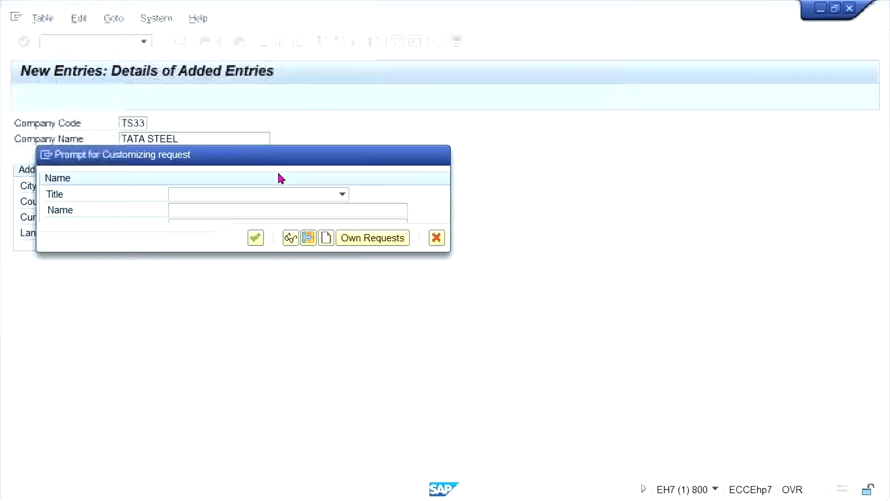
click(256, 238)
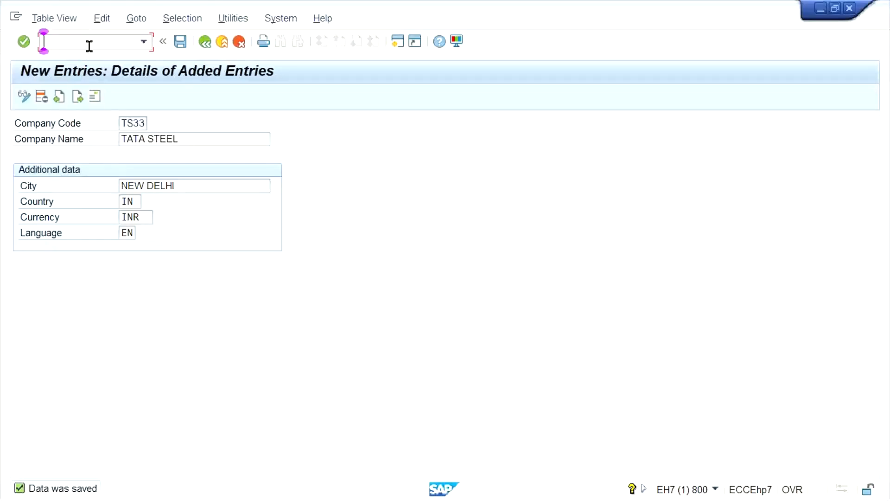
Open transaction OBY6 and display the global data of company code TM33.
text(/NOBY6)
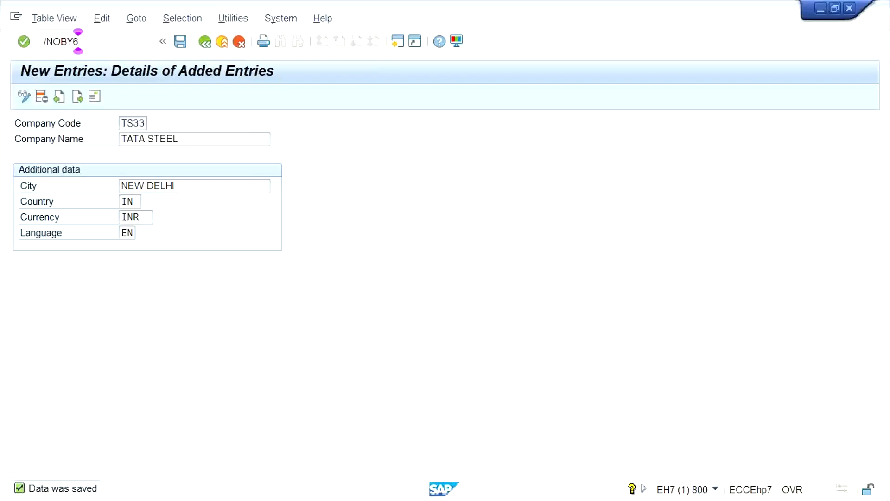
key(Return)
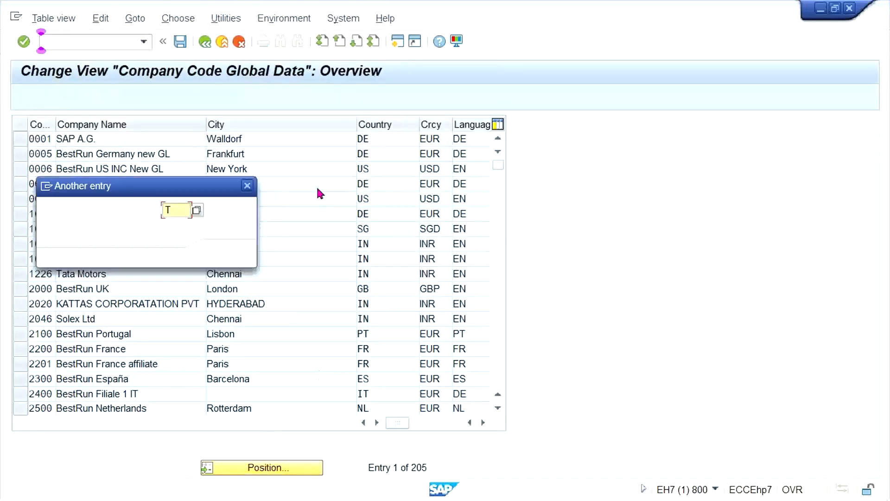
text(TM33)
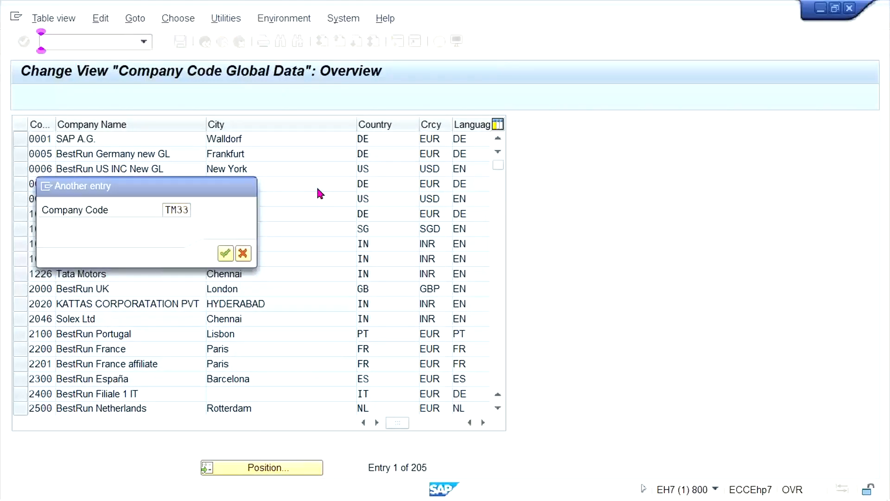
key(Return)
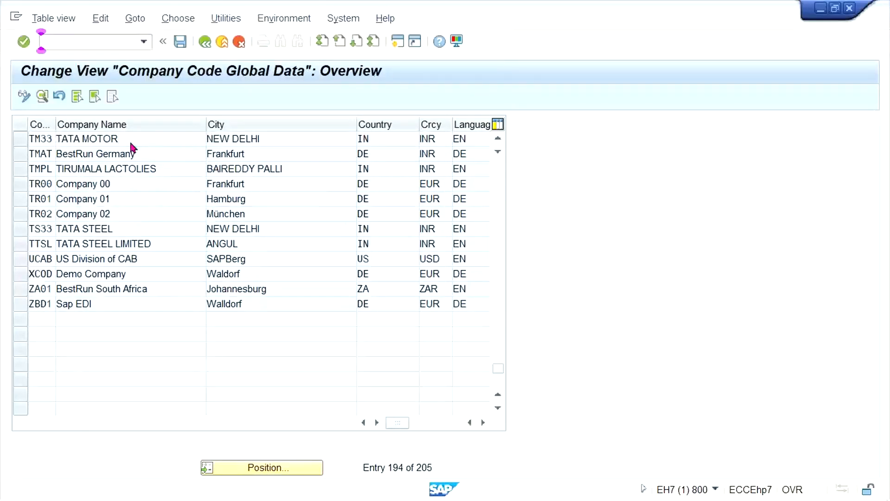
double_click(133, 140)
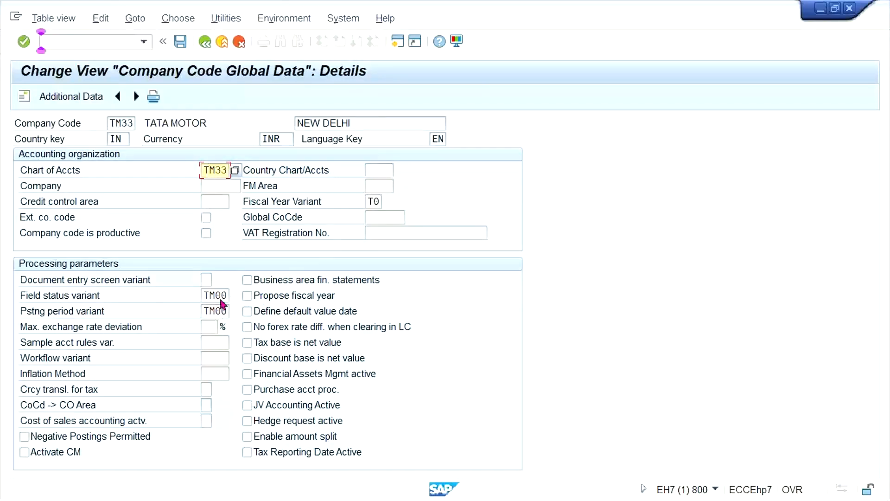
click(95, 43)
text(/N)
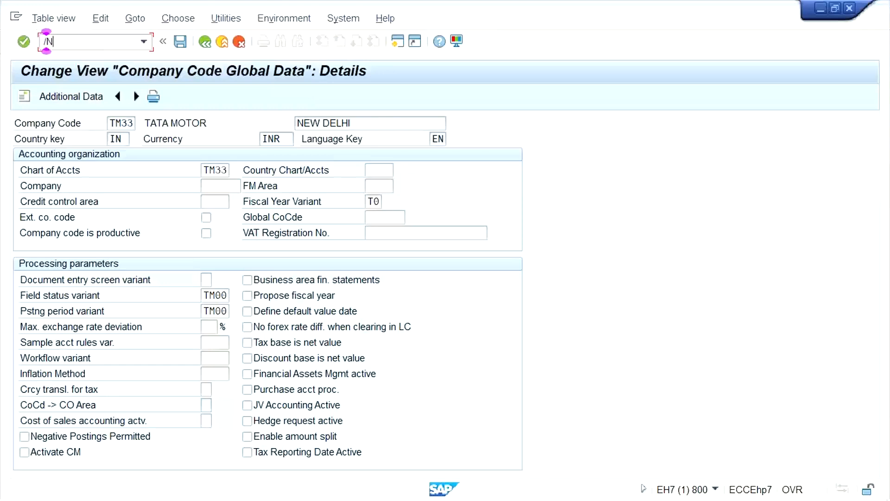
text(OB)
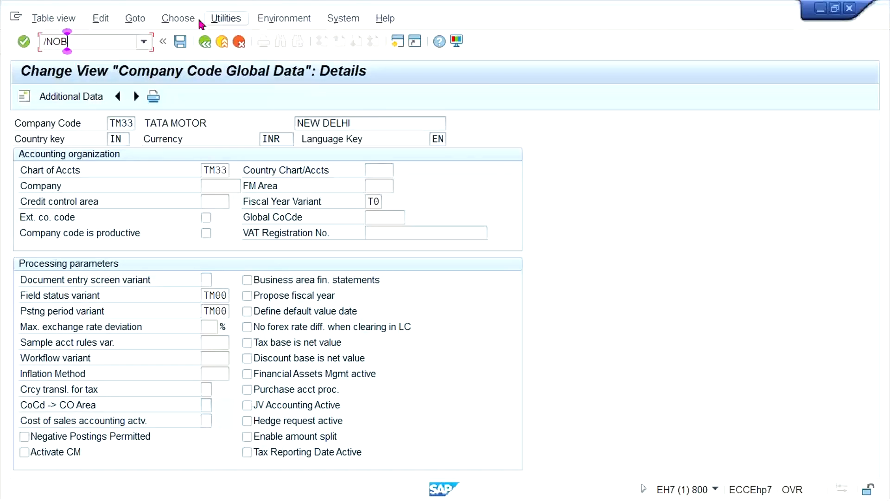
Return to the company code overview and open the global data of TS33.
key(Return)
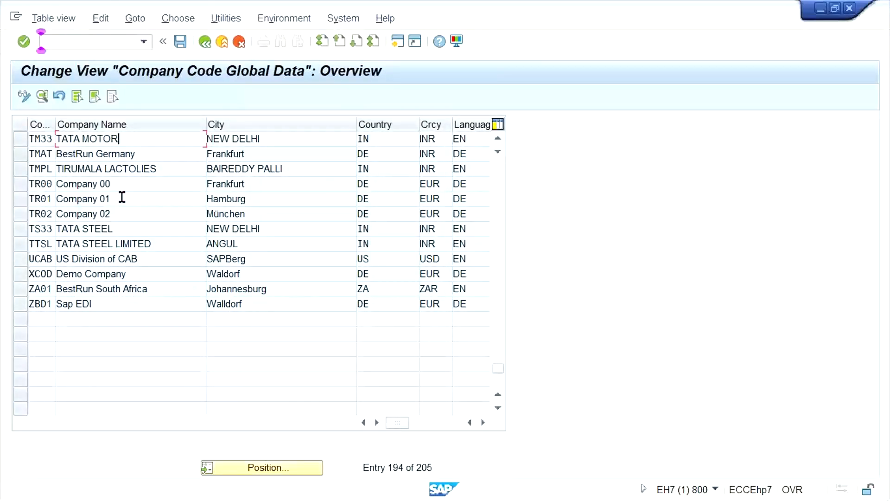
click(112, 227)
double_click(107, 226)
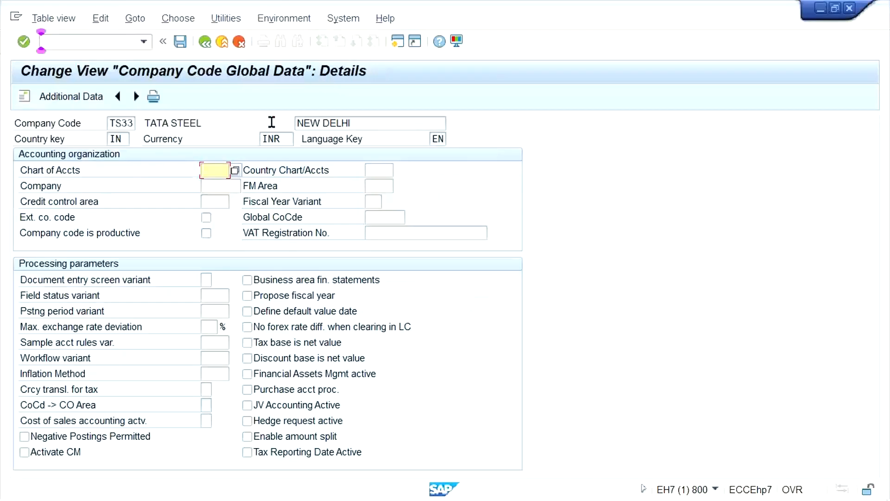
Assign chart of accounts TM33 and fiscal year variant T0 to company code TS33.
text(TM)
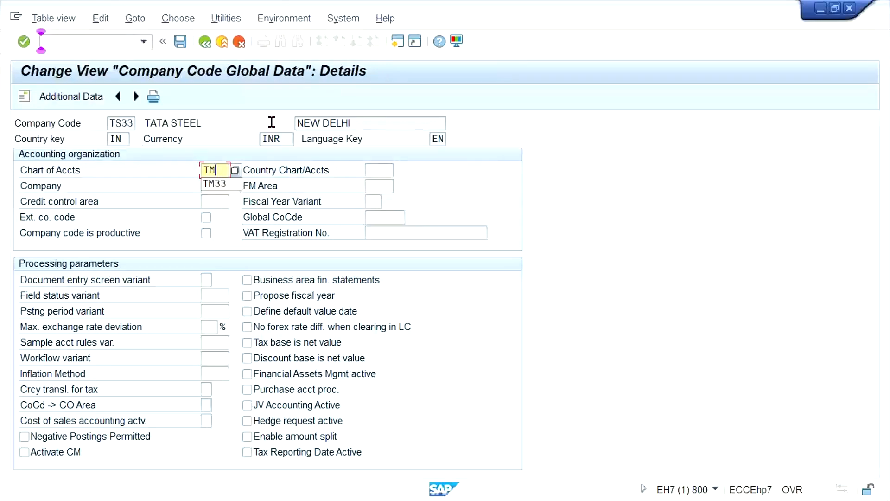
text(33)
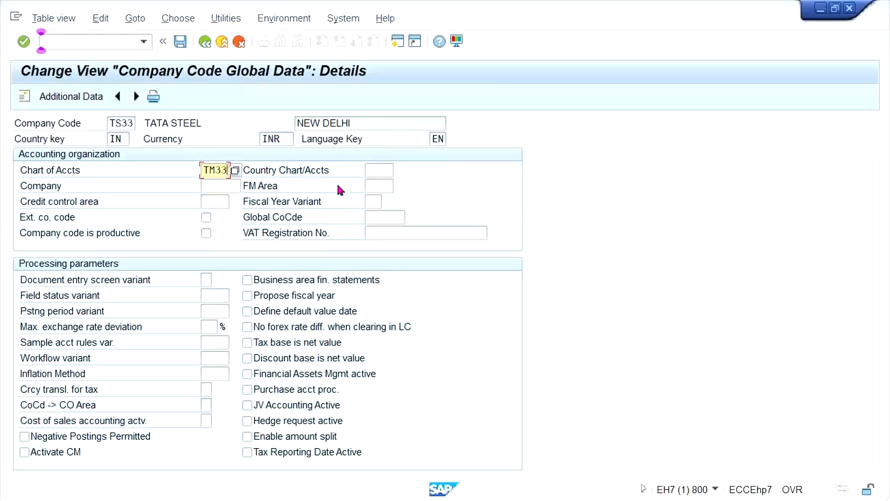
click(374, 201)
text(T0)
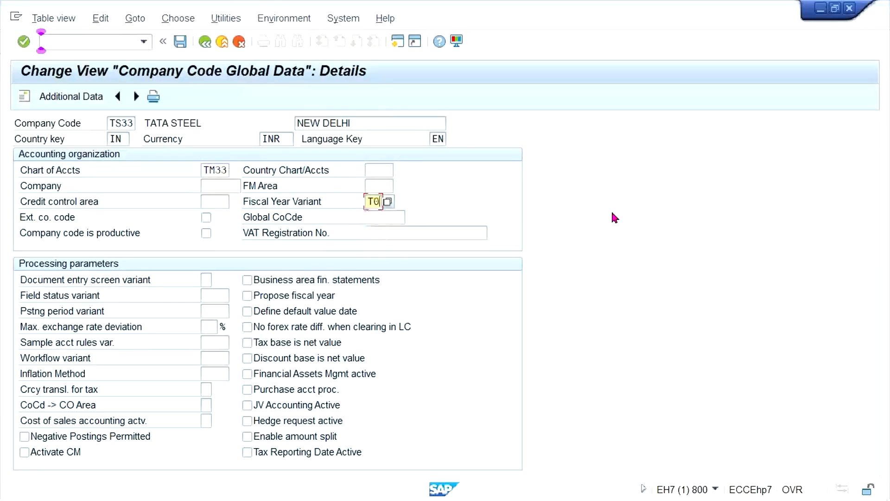
Set TS33's field status variant and posting period variant to TM00 and save under the proposed customizing request.
click(218, 295)
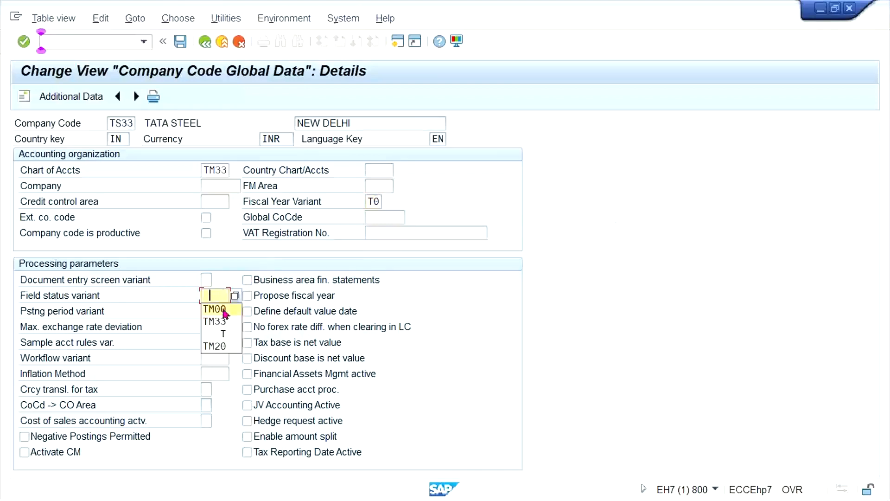
click(223, 309)
click(214, 310)
click(218, 325)
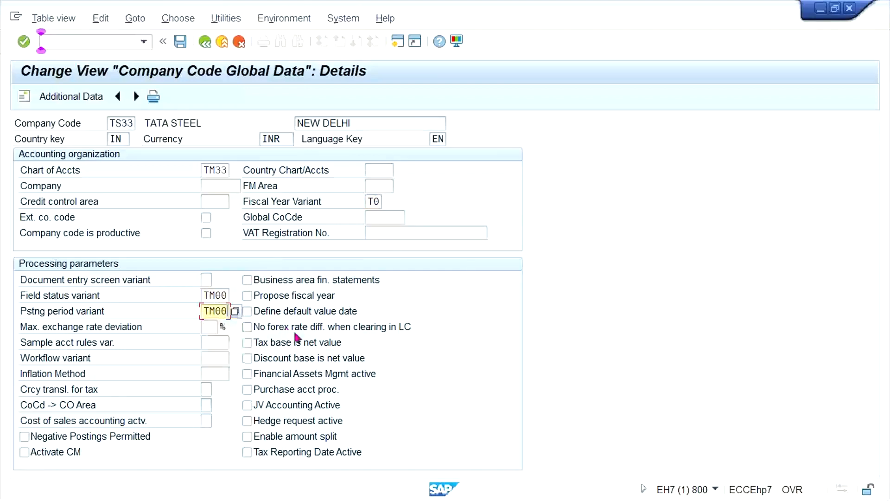
key(ctrl+s)
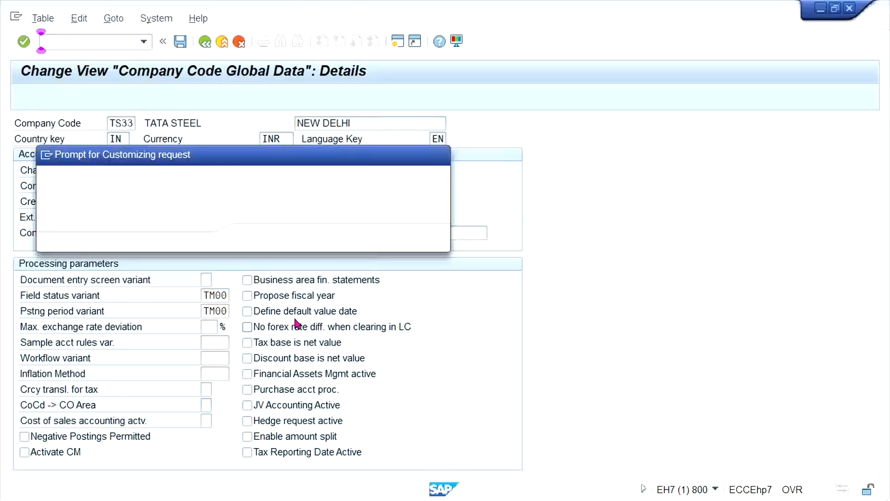
key(Return)
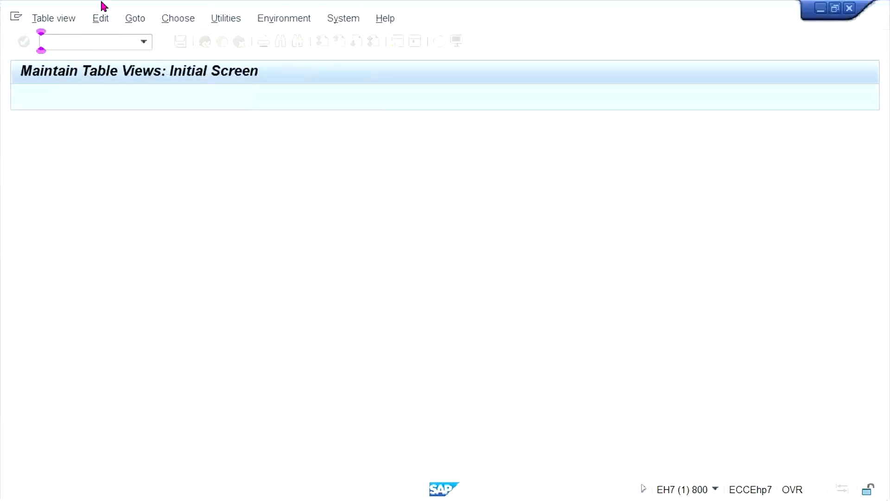
Open transaction FBN1 and bring up the accounting document number intervals of company code TS33 for editing.
text(/N)
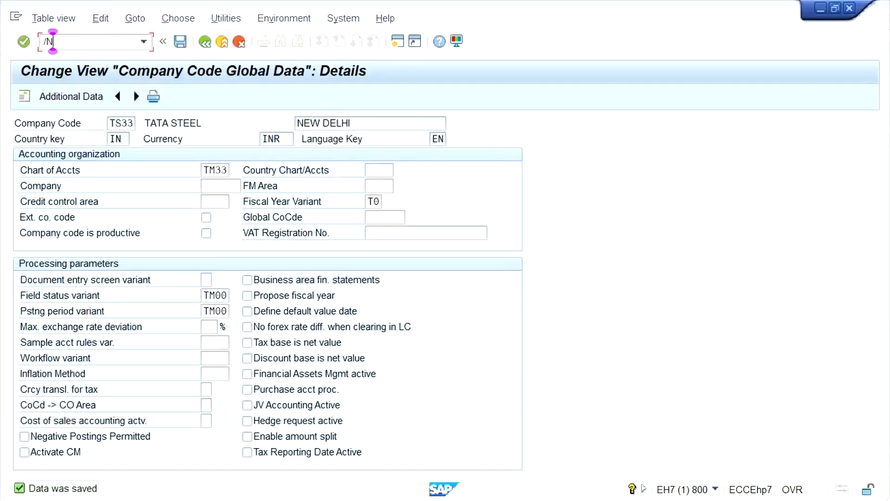
text(FBN1)
key(Return)
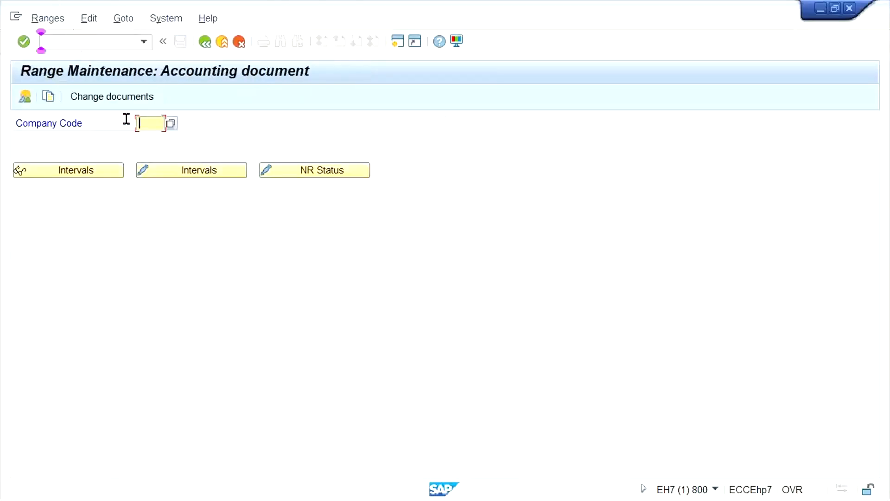
text(TS33)
click(238, 168)
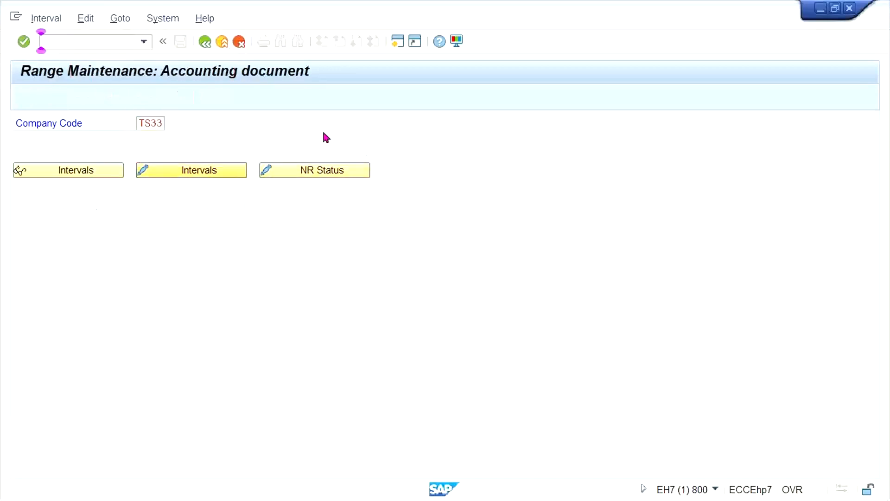
Add number range 01 for year 2021 from 1000 to 1999 and save it.
text(01)
key(Tab)
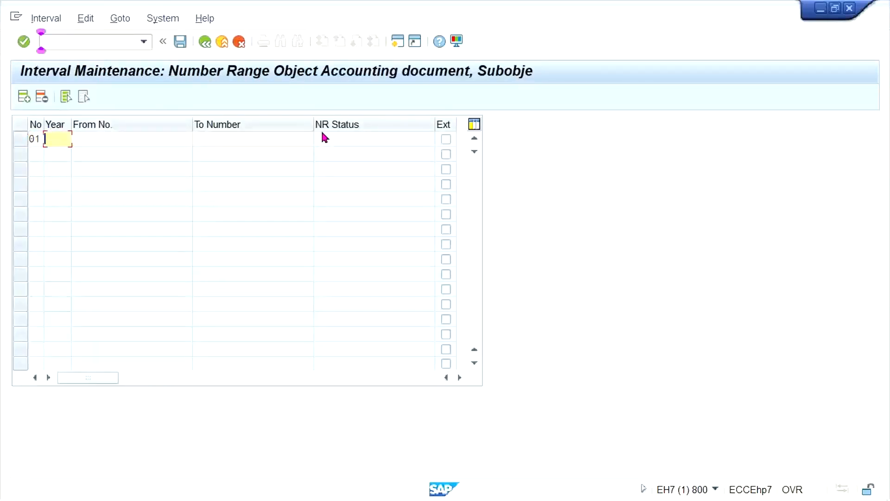
text(2021)
key(Tab)
text(1000)
key(Tab)
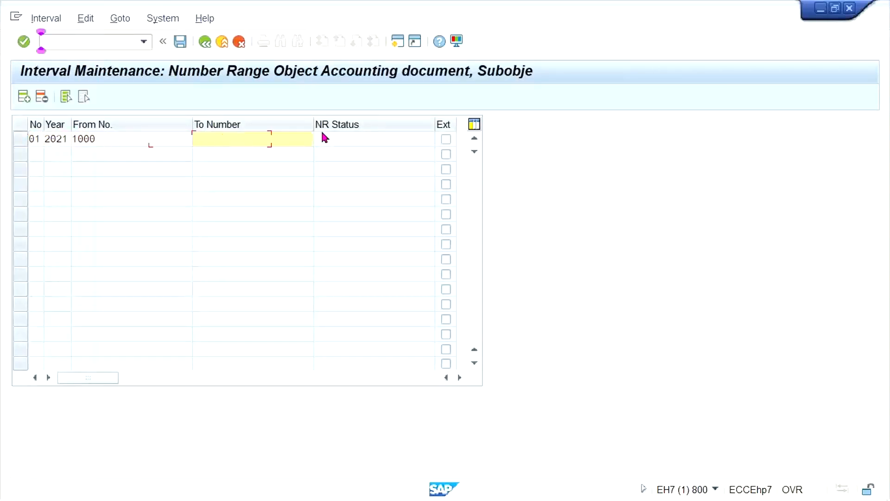
text(1999)
key(ctrl+s)
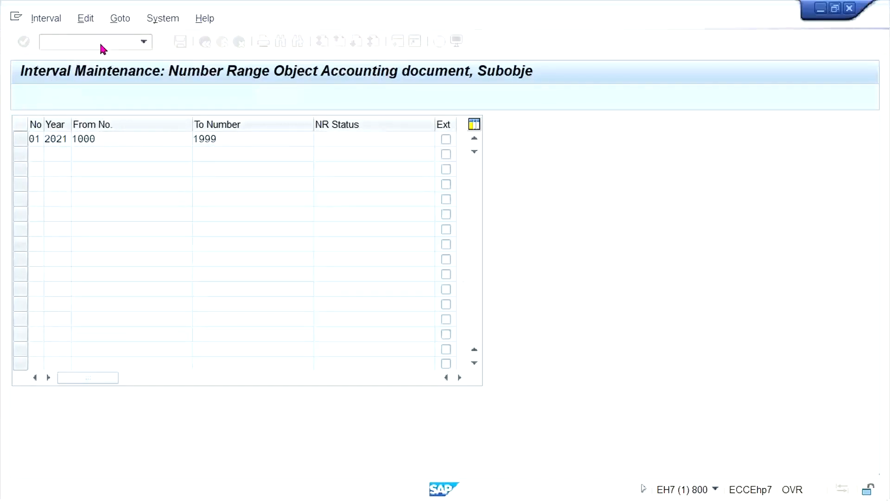
Open the maintenance of FI tolerance groups for users and start a new entry.
text(/N)
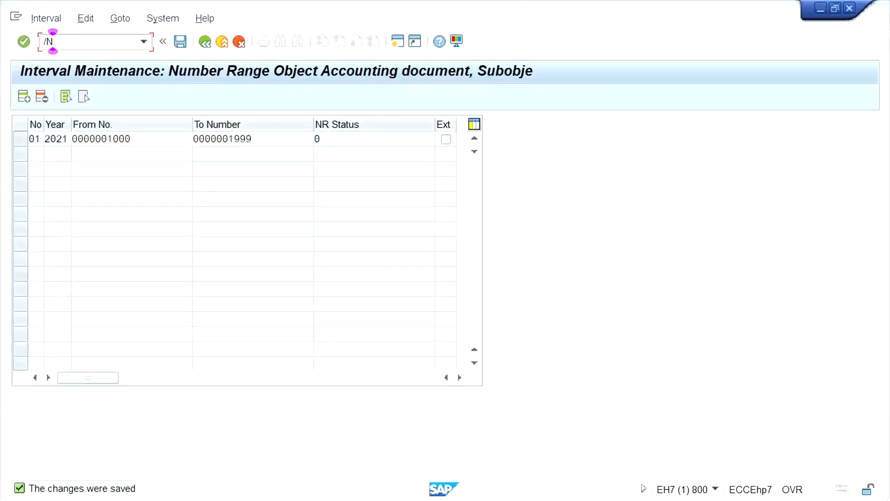
text(OBA4)
key(Return)
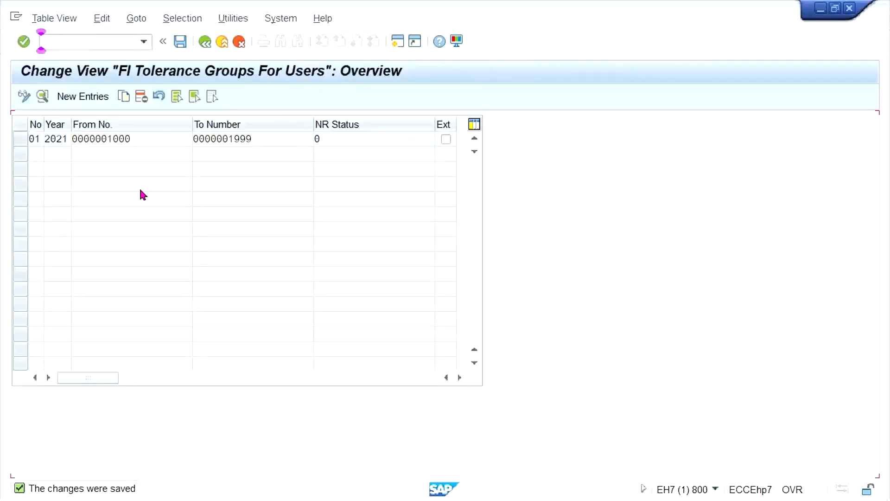
click(80, 97)
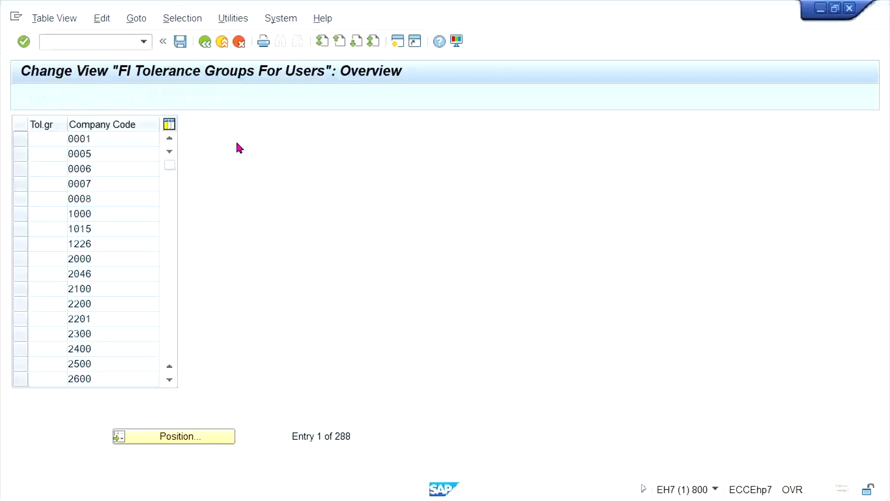
Enter TS33 as the company code of the new user tolerance group, leaving the group blank.
key(Tab)
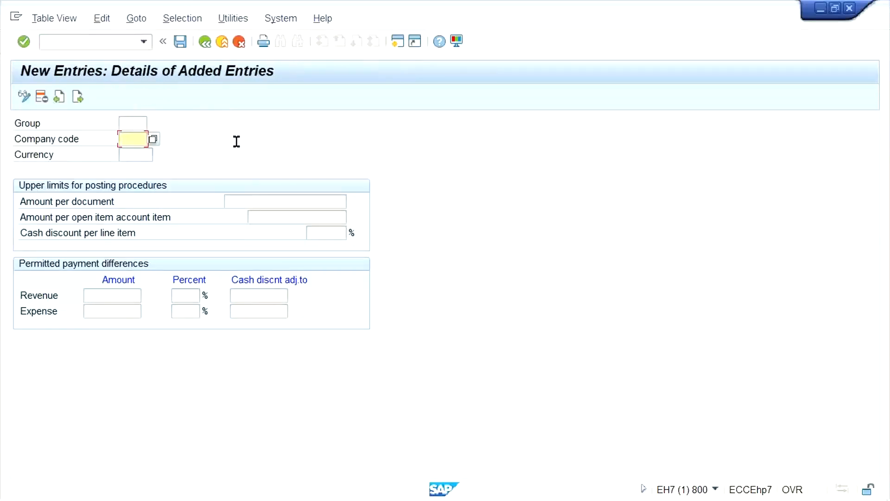
text(TM)
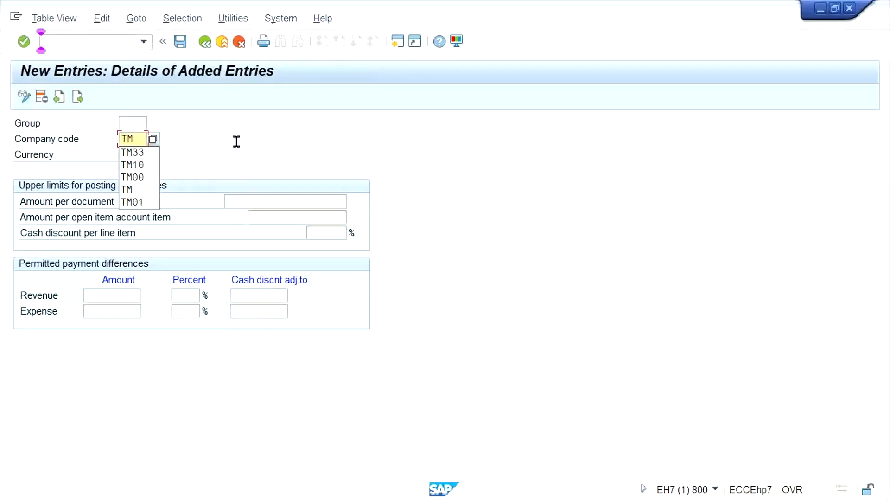
text(33)
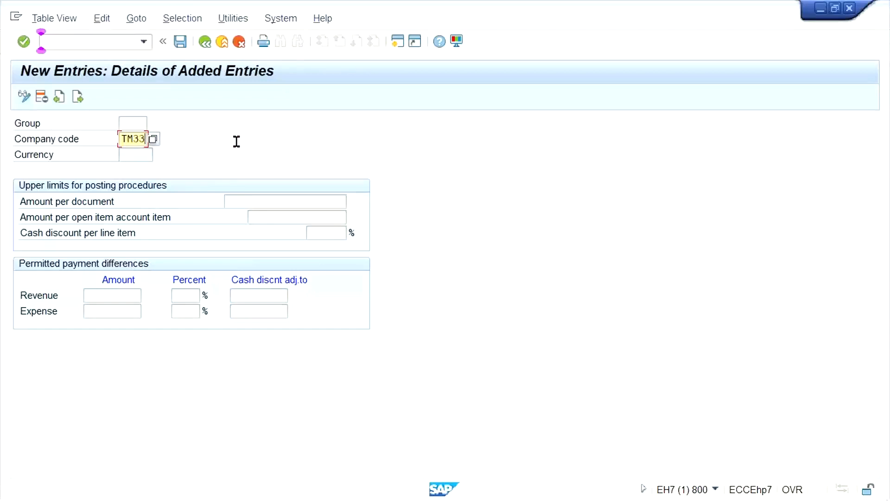
key(BackSpace)
key(BackSpace)
key(BackSpace)
text(S3)
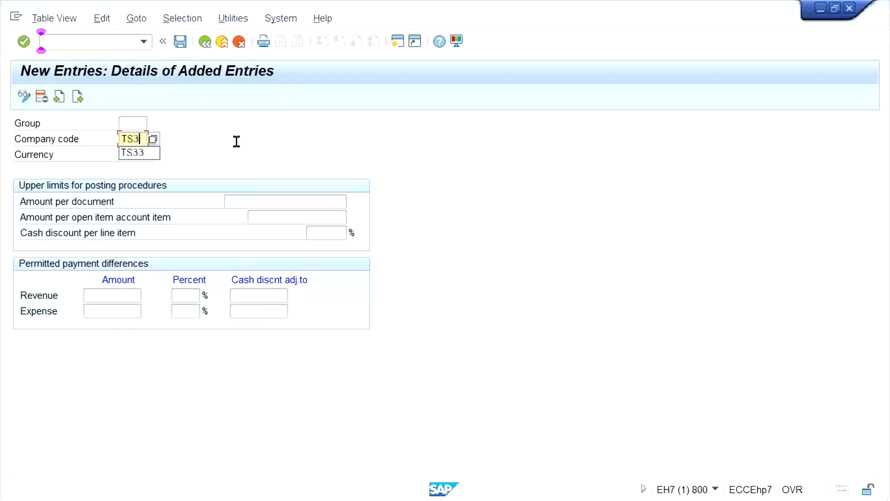
text(3)
key(Tab)
key(Down)
key(Down)
key(Down)
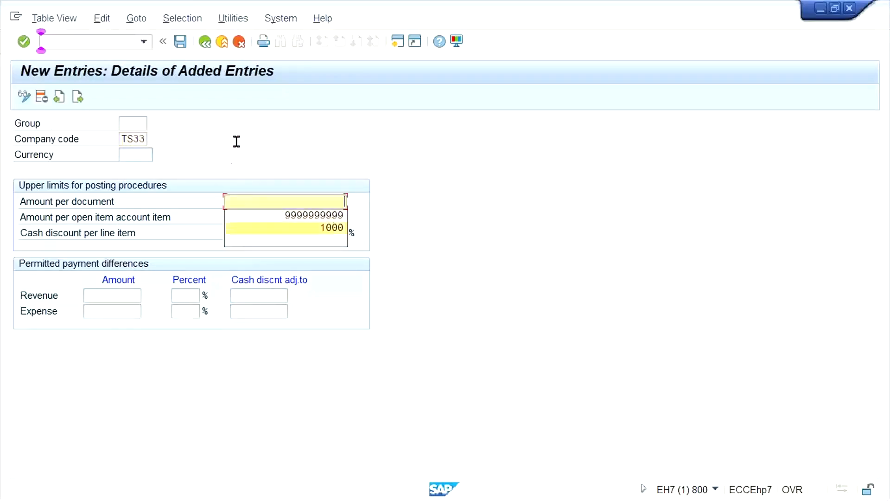
key(Return)
key(ctrl+a)
key(BackSpace)
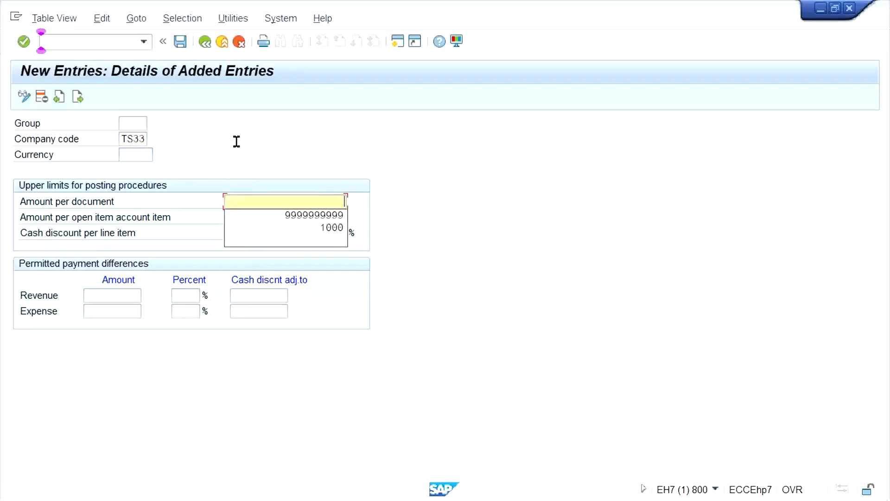
key(Down)
key(Return)
key(Tab)
key(Down)
key(Return)
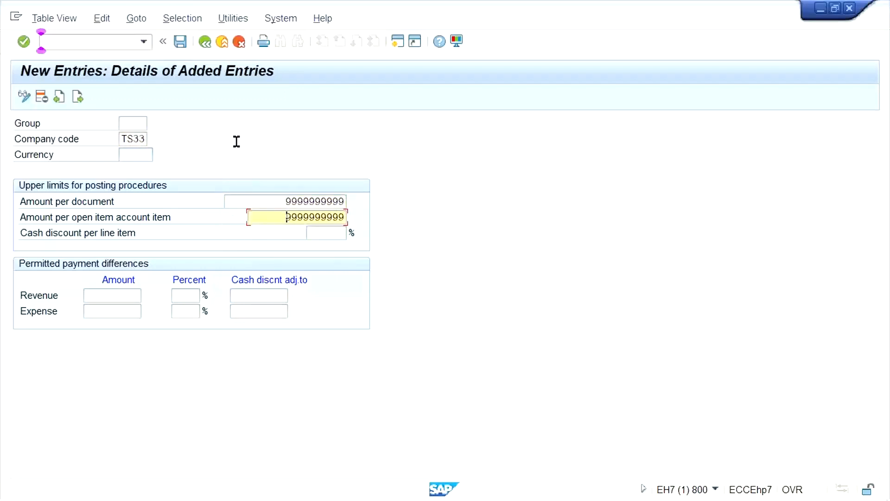
key(Tab)
key(Down)
key(Return)
Set the permitted payment difference amounts for revenue and expense to 5 each and save the tolerance group.
key(Tab)
key(Down)
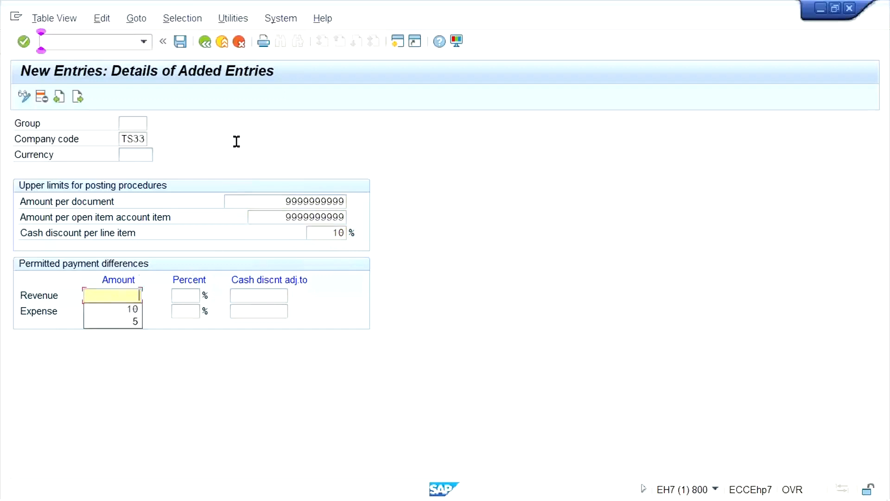
key(Down)
key(Return)
key(Down)
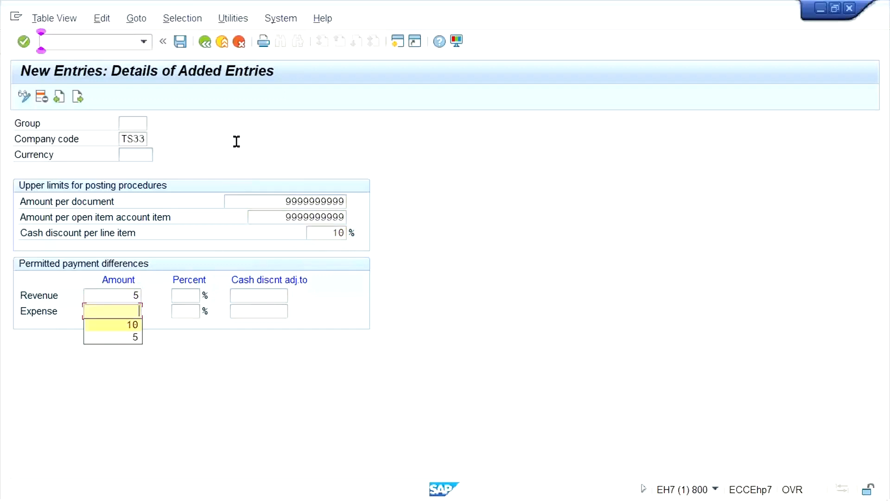
key(Down)
key(Return)
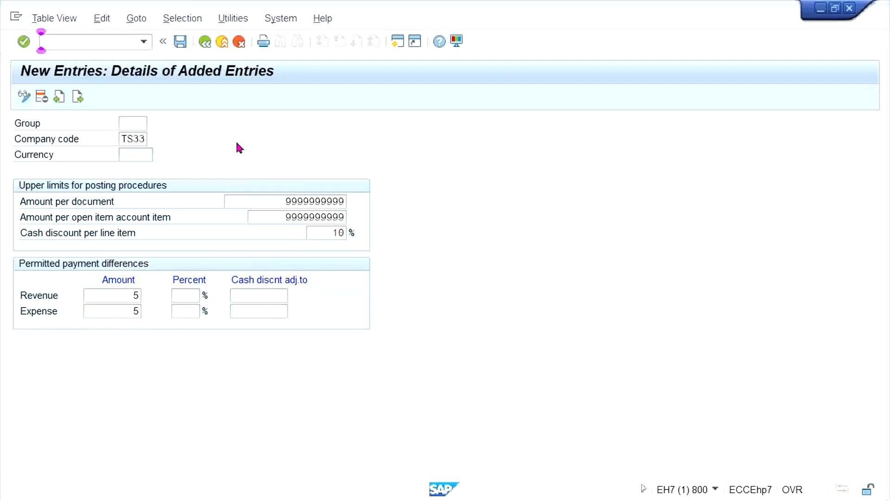
key(ctrl+s)
key(Return)
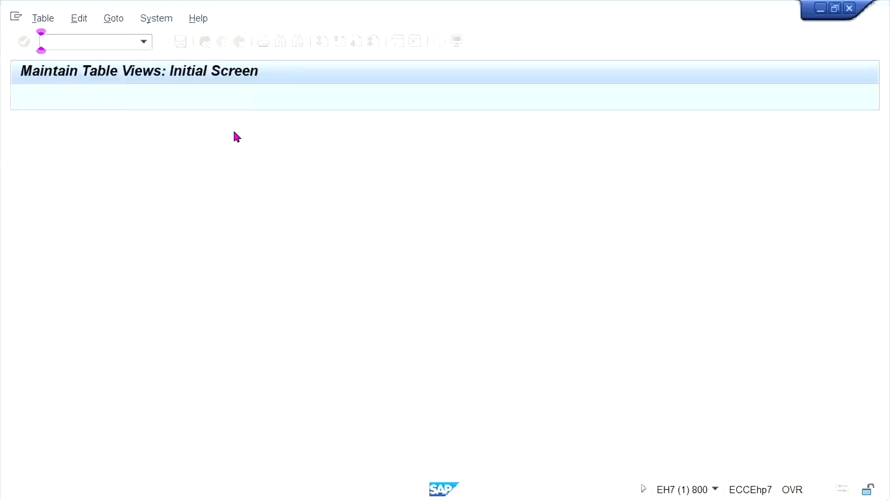
Open transaction OBA0 for G/L account tolerance groups and start a new entry.
click(57, 40)
text(/N)
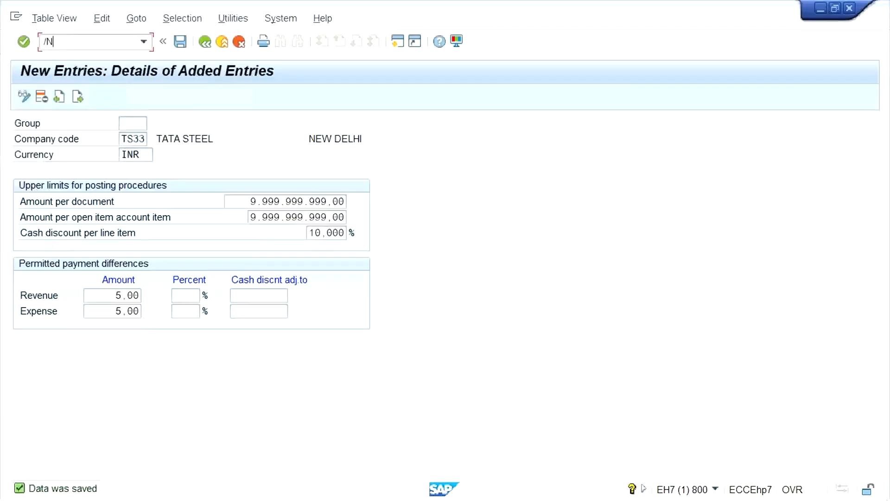
text(OBA0)
key(Return)
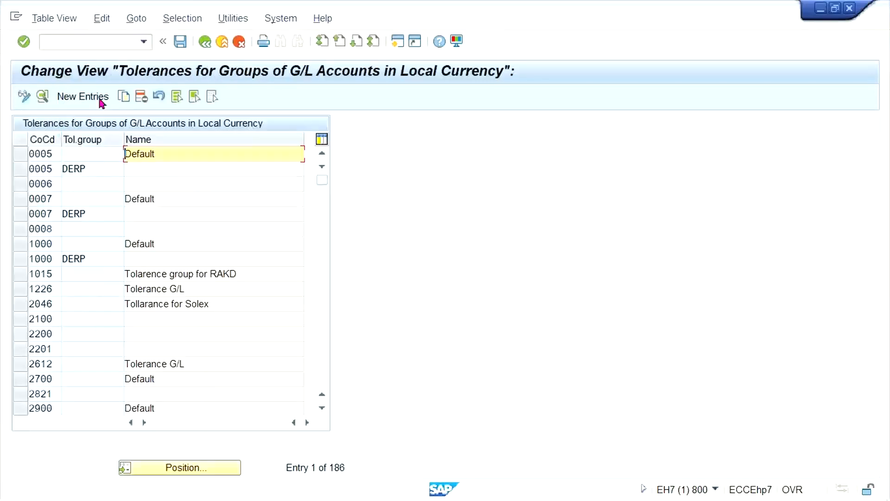
click(82, 96)
Enter company code TS33 with a blank tolerance group and the name TATA STEEL.
text(TS)
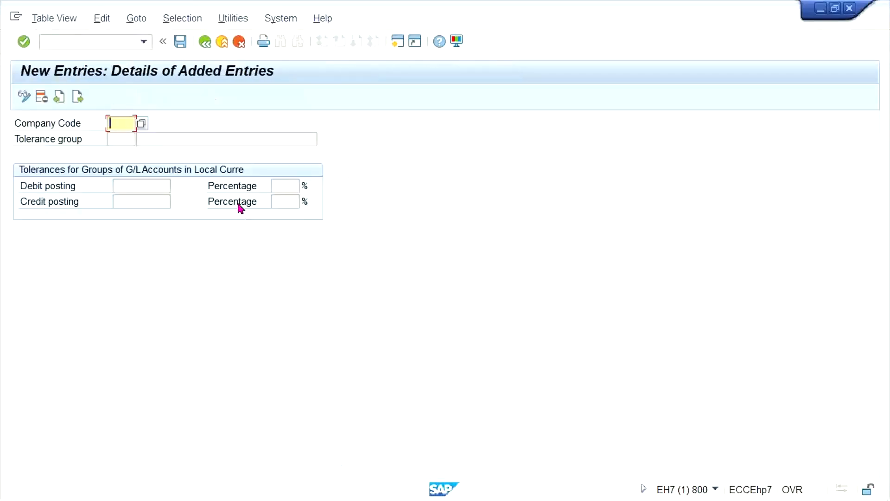
text(33)
key(Tab)
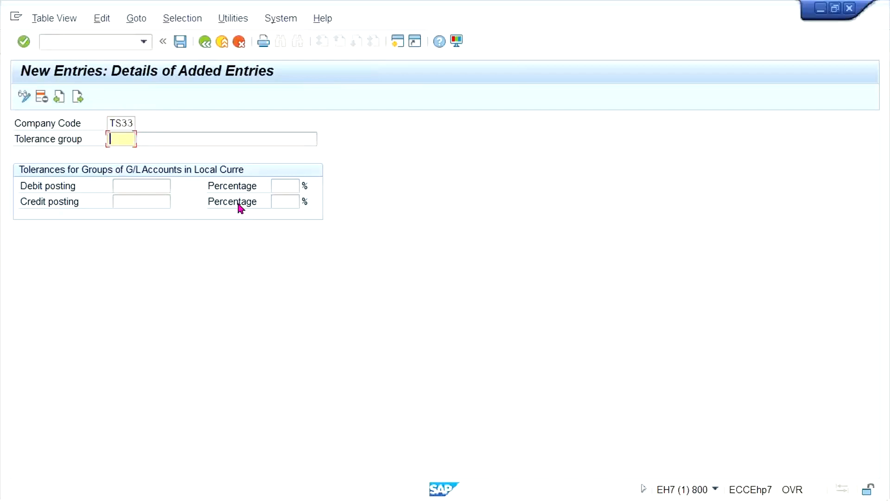
key(Tab)
key(Down)
key(Return)
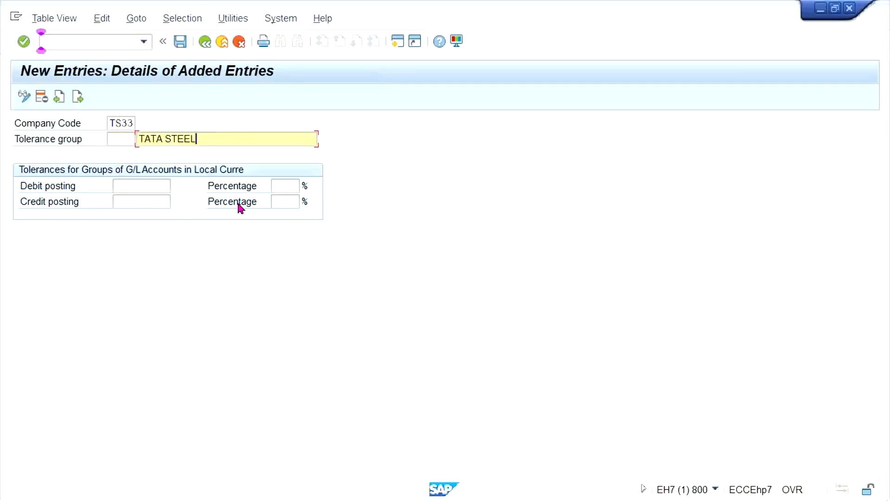
Set the debit and credit posting tolerances to 10 each and save under the proposed customizing request.
key(Tab)
key(Down)
key(Return)
key(Tab)
key(Down)
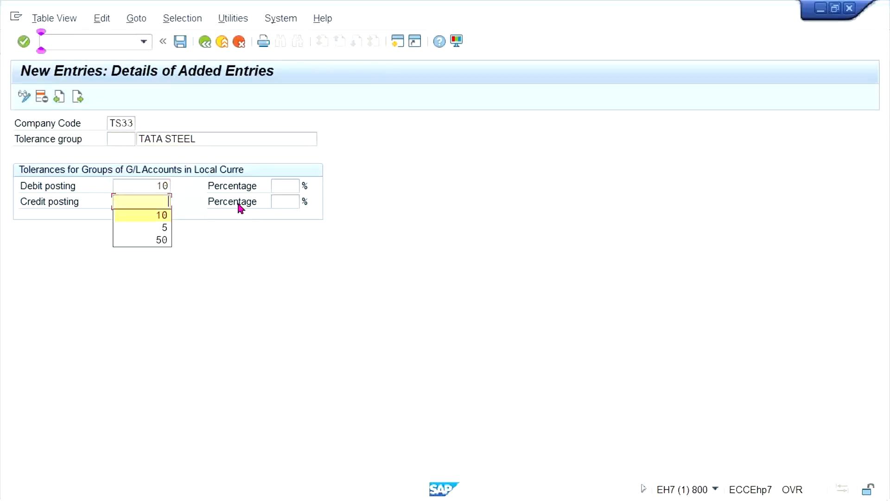
key(Return)
key(Return)
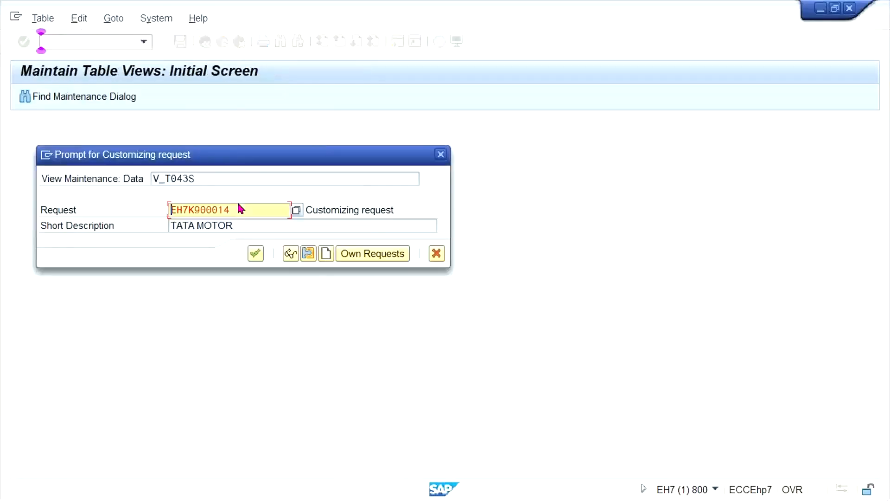
key(Return)
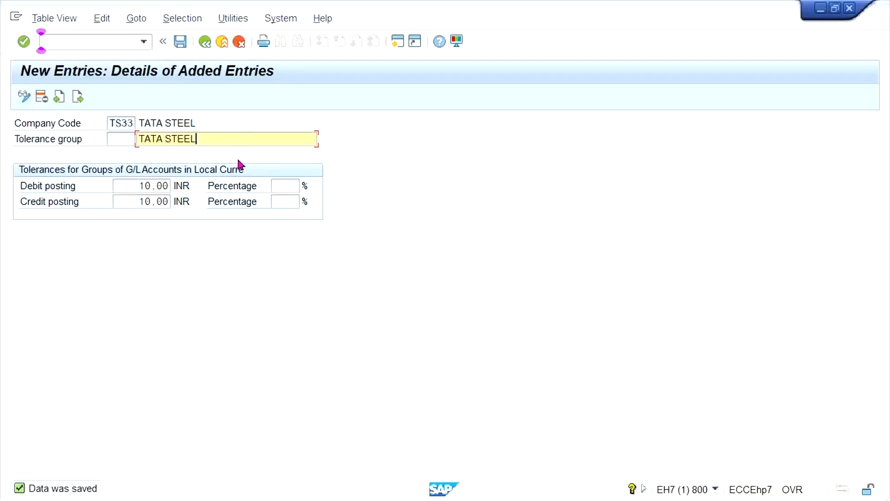
Open transaction FS00 to edit G/L accounts centrally.
click(98, 43)
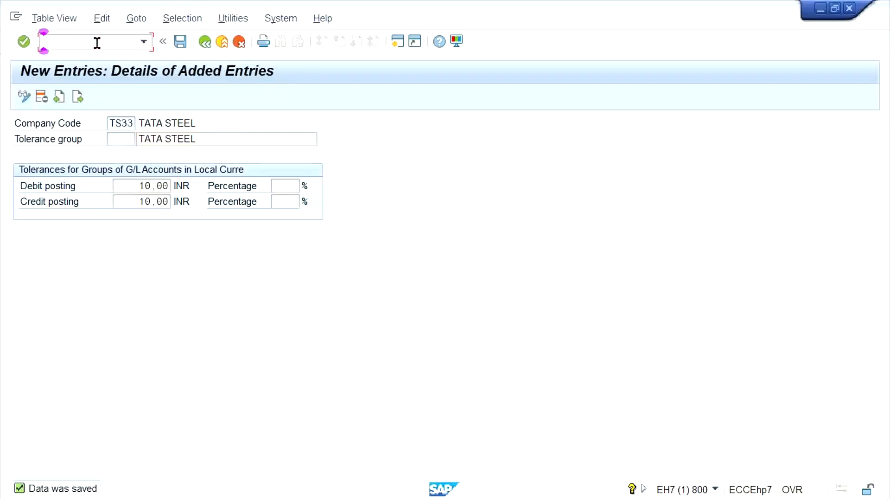
text(/N)
text(FS00)
key(Return)
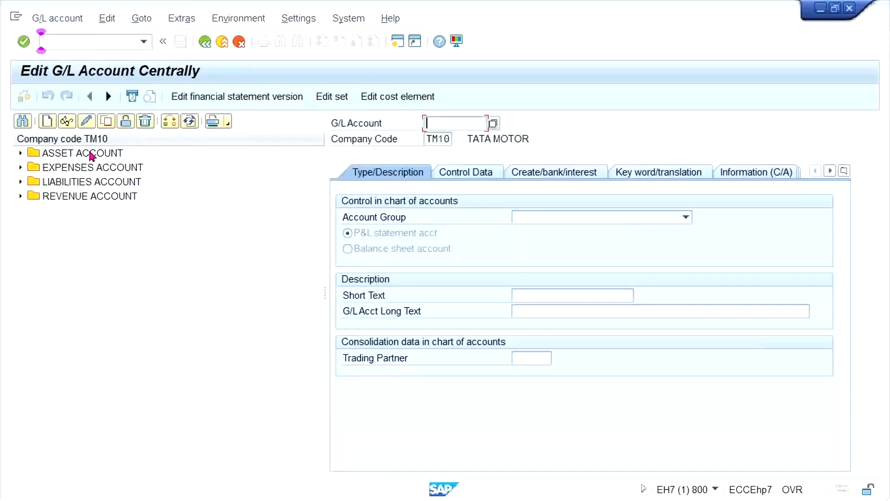
Expand the EXPENSES ACCOUNT group of company code TM10 and select account 4000 RENT ACT.
click(91, 154)
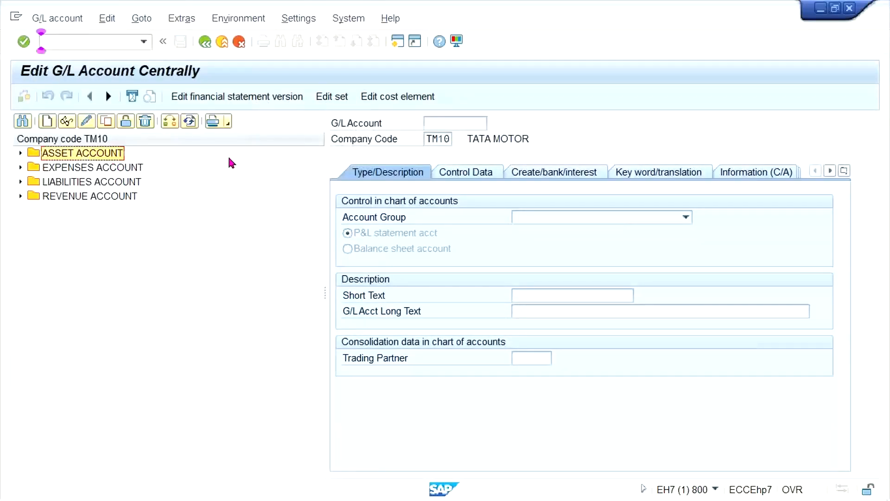
key(Down)
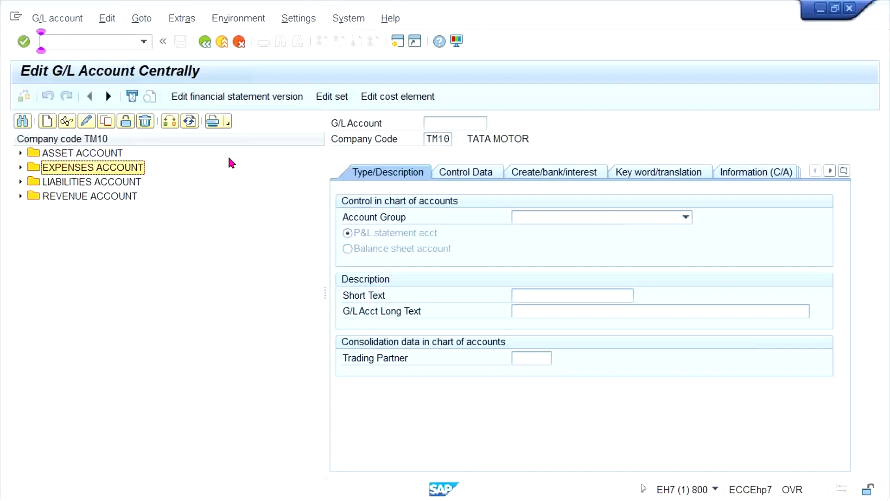
key(Right)
click(110, 183)
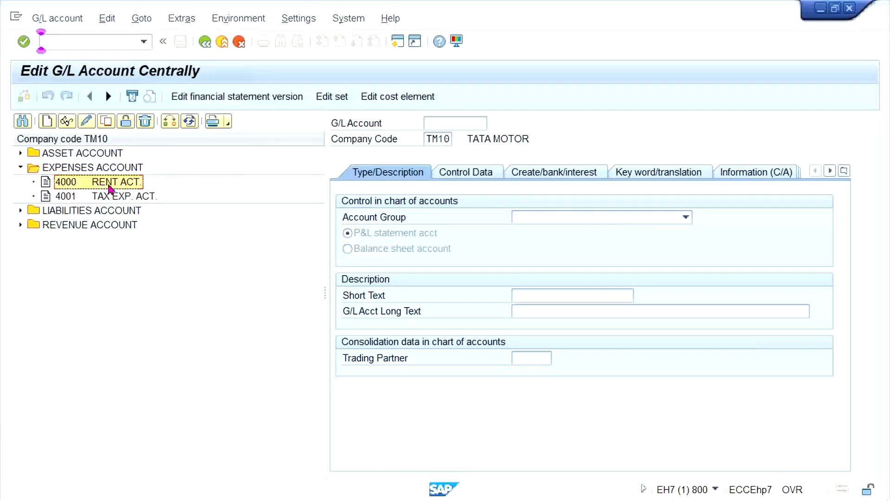
Change the company code of the G/L account list to TM33.
click(168, 122)
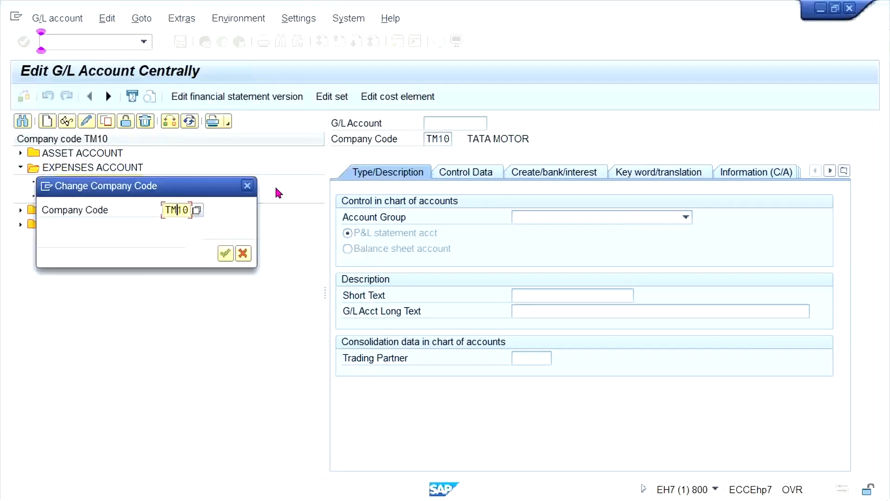
text(TM33)
key(Return)
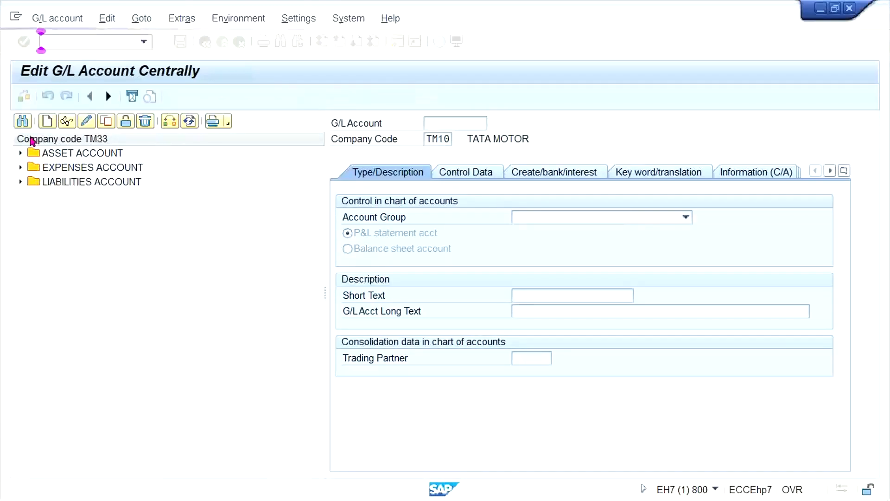
Copy G/L account 1000 HDFC BANK ACT. from company code TM33 to TS33 under the same number and save it.
double_click(51, 155)
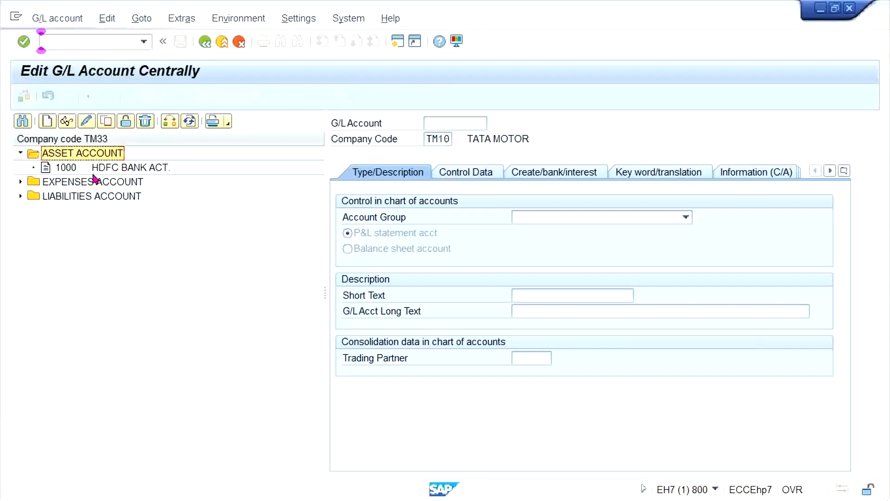
click(81, 166)
click(105, 124)
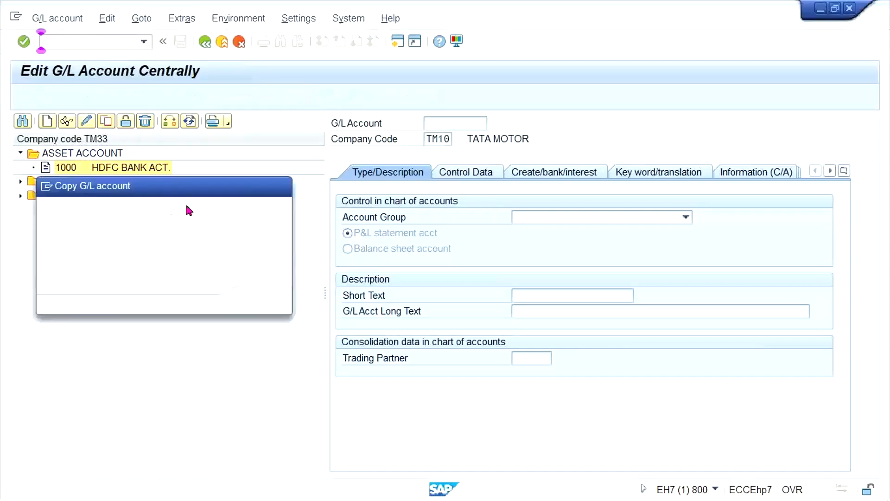
click(174, 257)
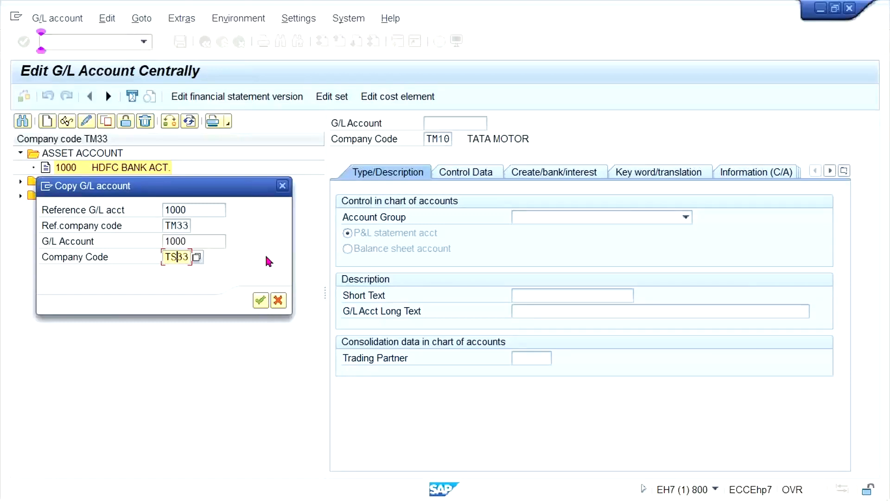
text(S)
key(Return)
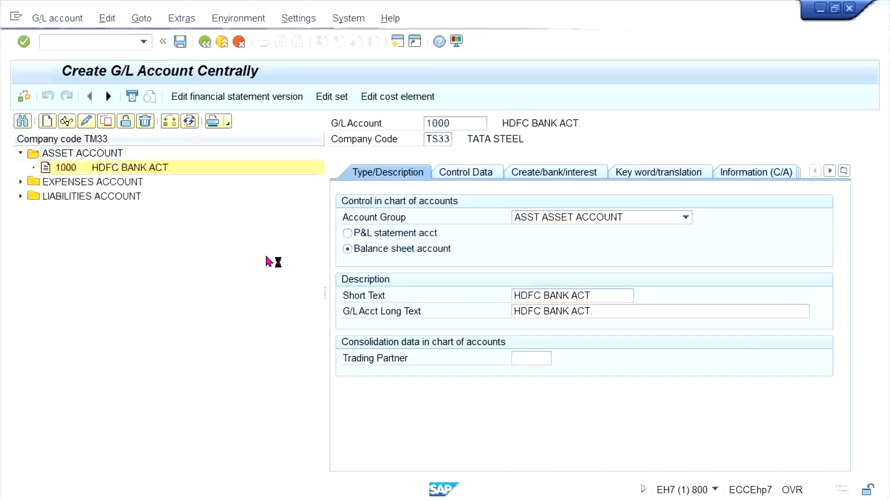
key(ctrl+s)
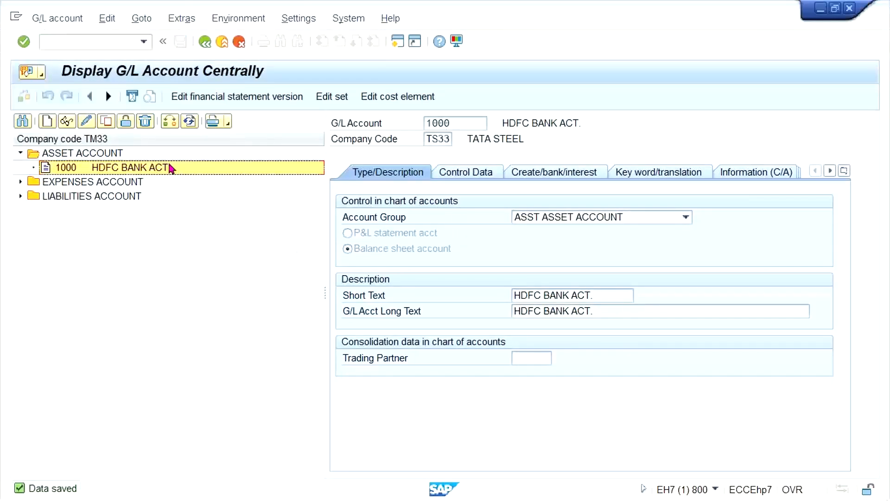
Copy expense account 4000 RENT ACT. from company code TM33 to TS33 and save it.
double_click(127, 180)
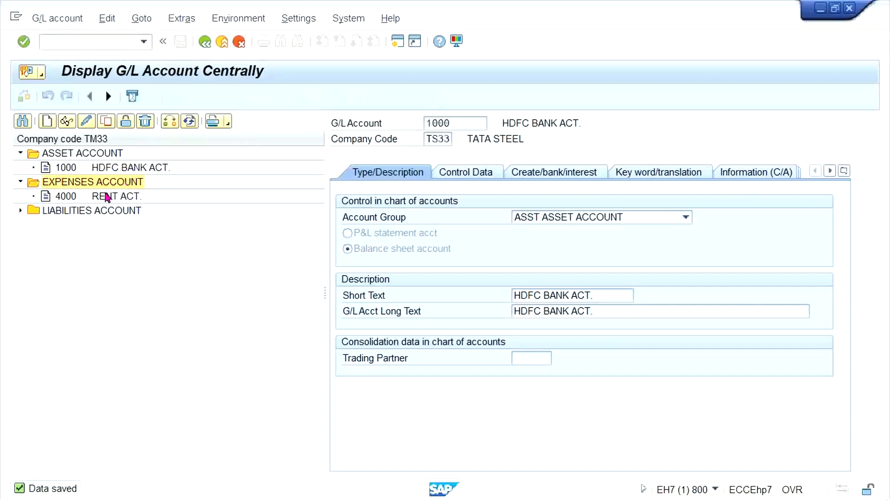
click(107, 197)
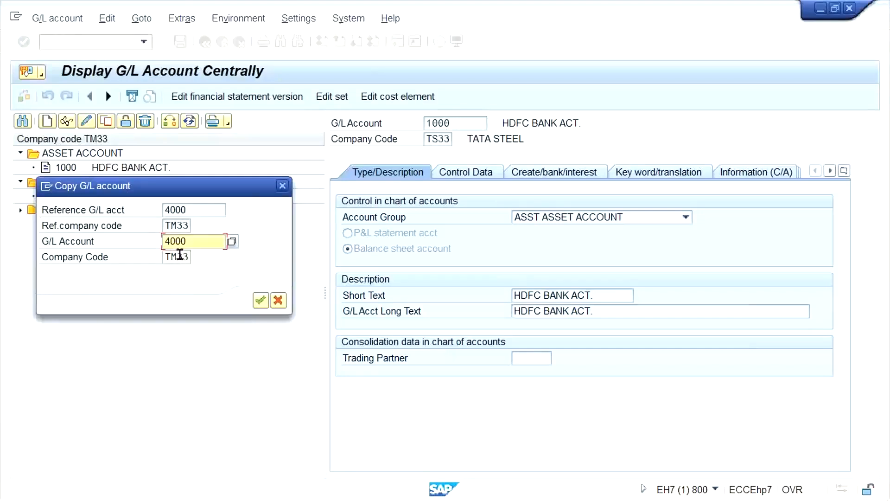
click(179, 254)
key(Left)
key(Left)
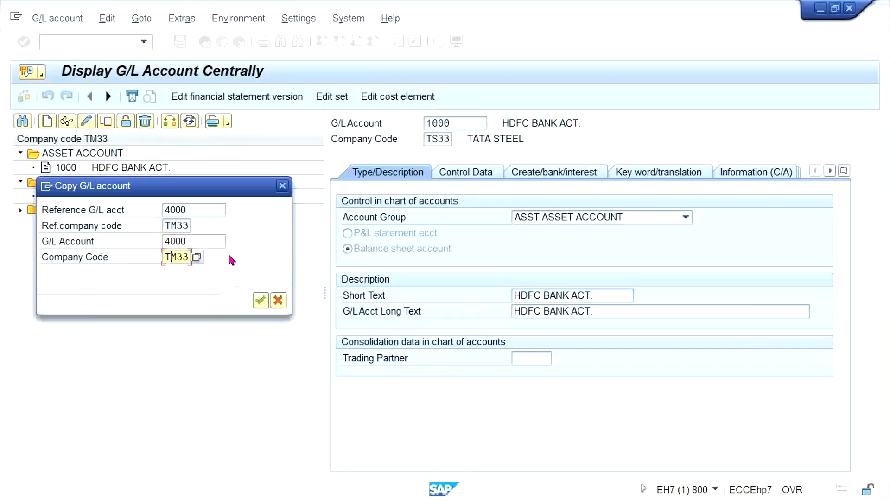
text(S)
key(Return)
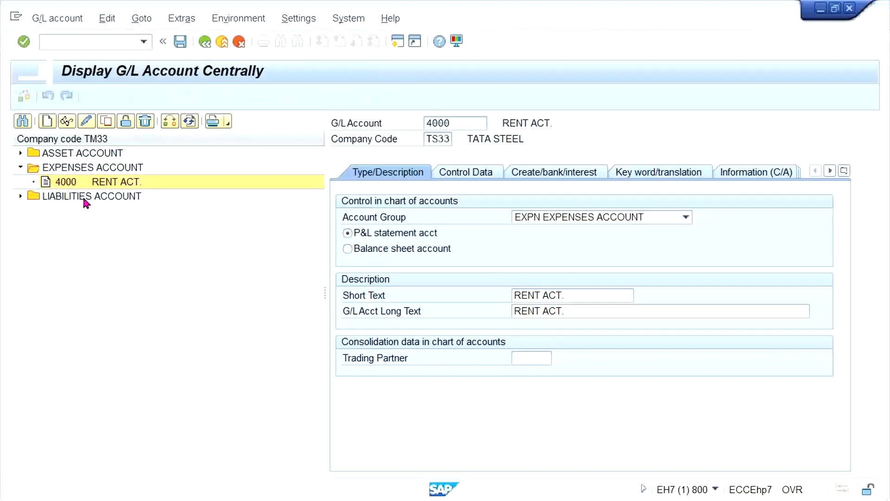
Copy liabilities account 2000 ACCOUNT PAYABLE from company code TM33 to TS33 and save it.
double_click(82, 195)
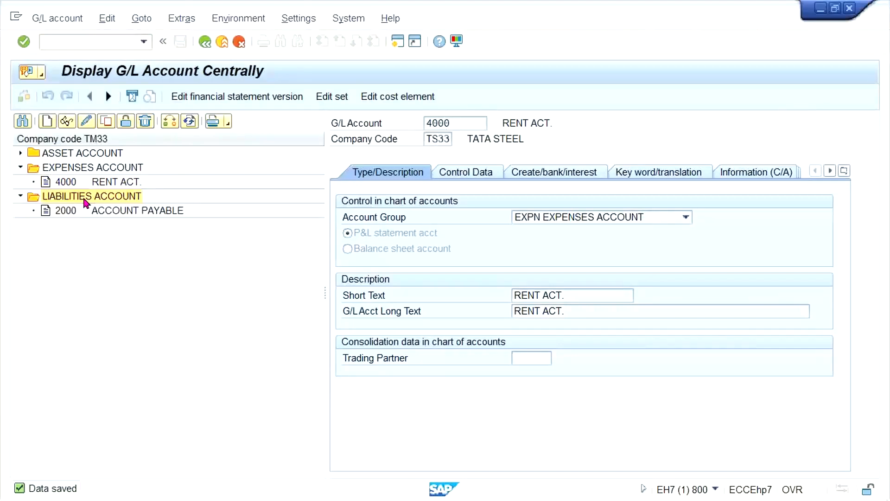
click(138, 212)
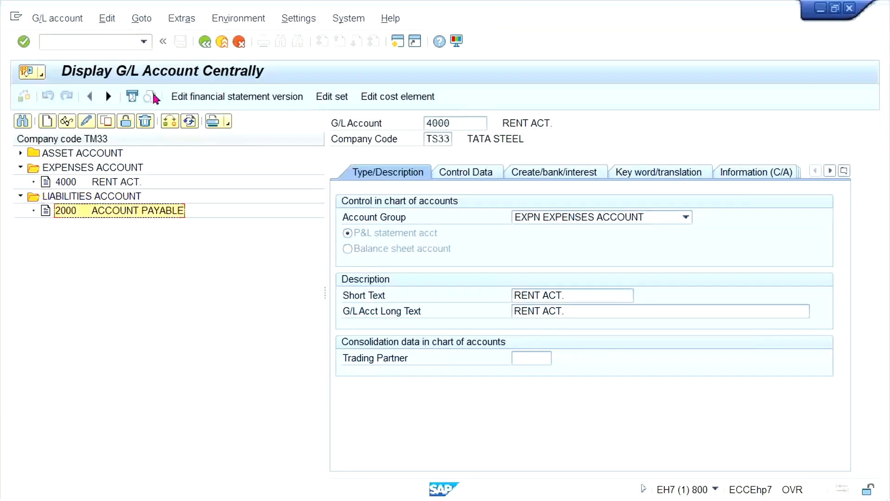
click(106, 121)
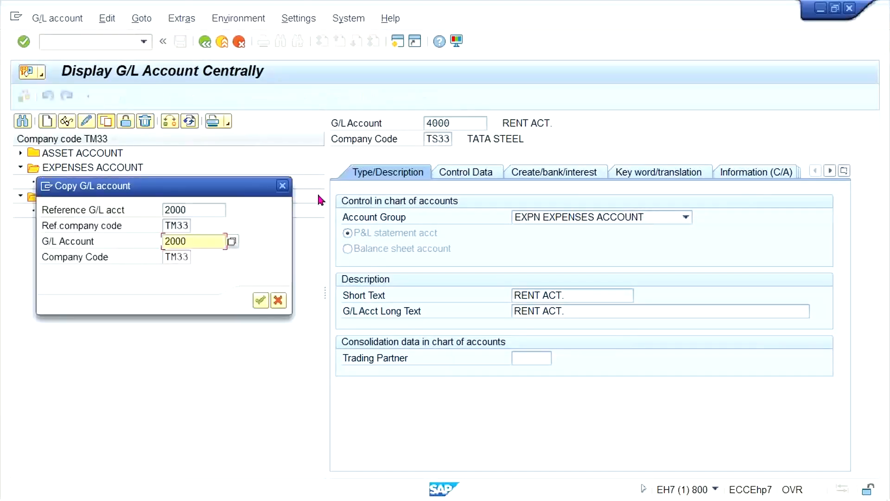
key(Tab)
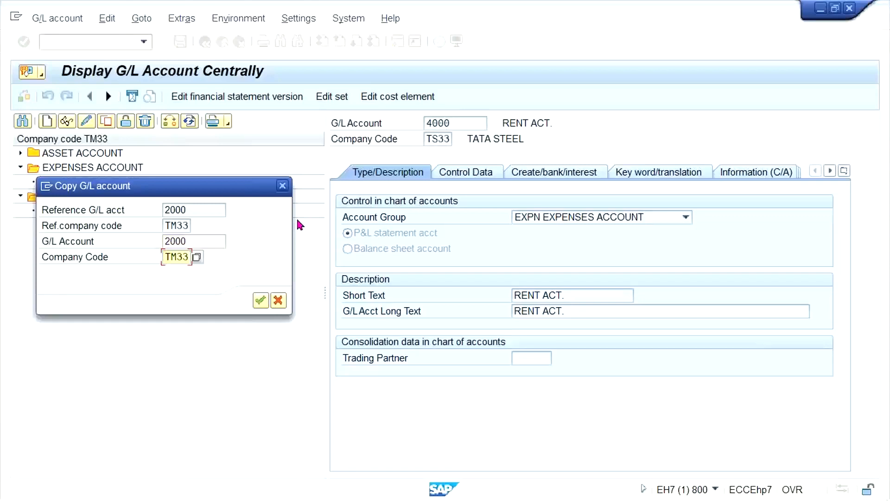
text(TS)
key(Return)
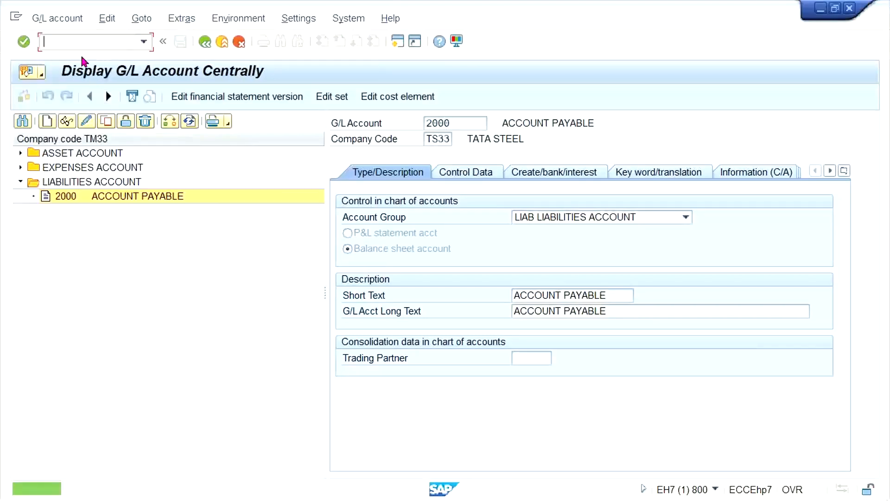
Open transaction FB50 to enter a G/L account document.
click(55, 42)
text(/NF)
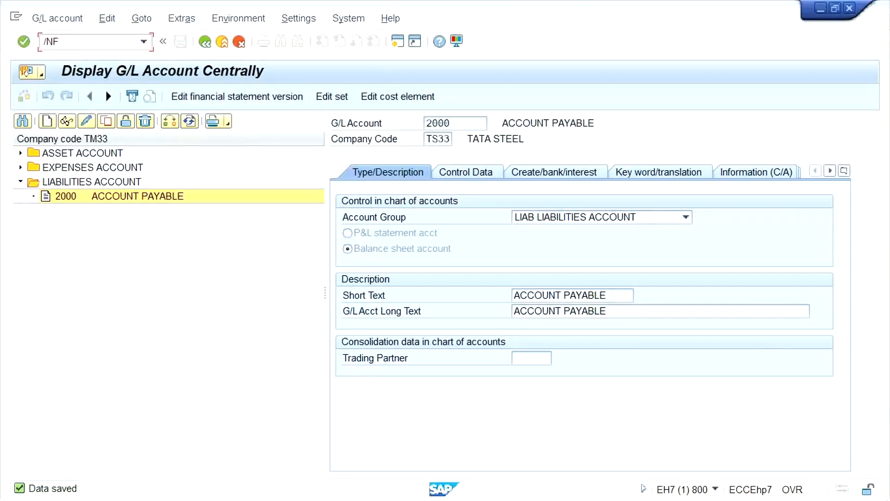
text(B50)
key(Return)
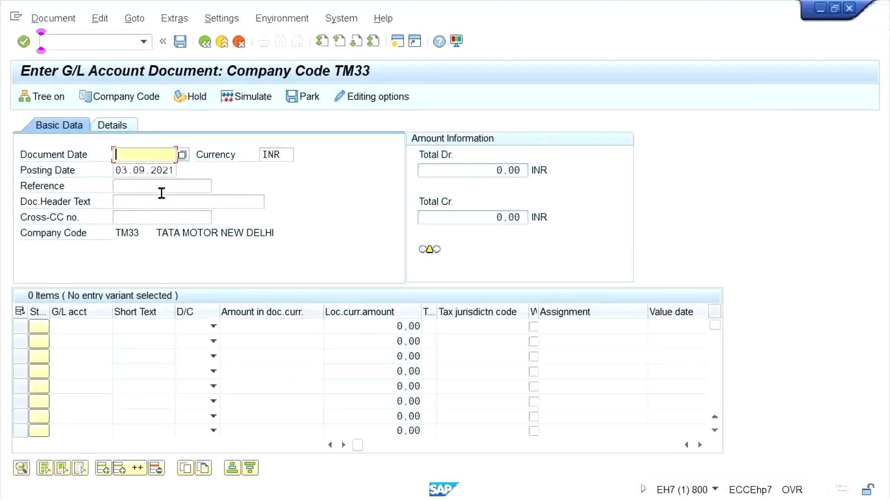
Copy the posting date 03.09.2021 into the document date.
click(144, 171)
key(ctrl+a)
key(ctrl+c)
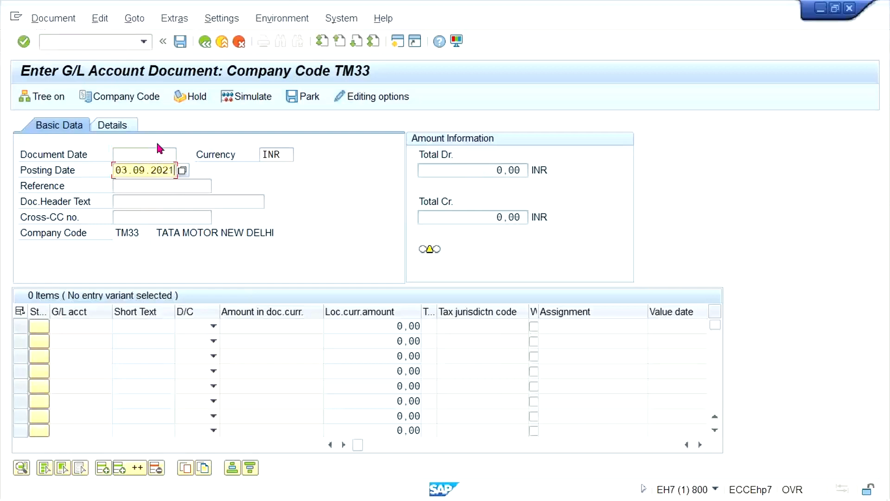
click(143, 155)
key(ctrl+v)
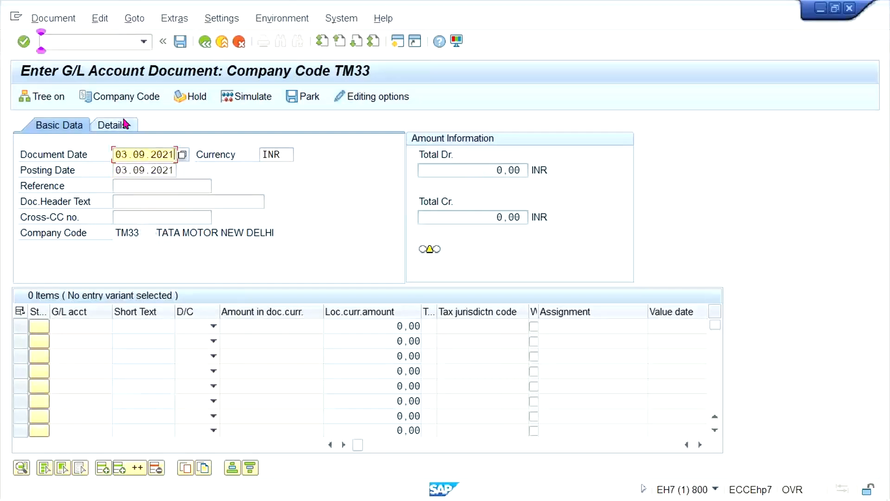
Switch the document entry to company code TS33 and enter 03.09.2021 as its document date.
click(133, 96)
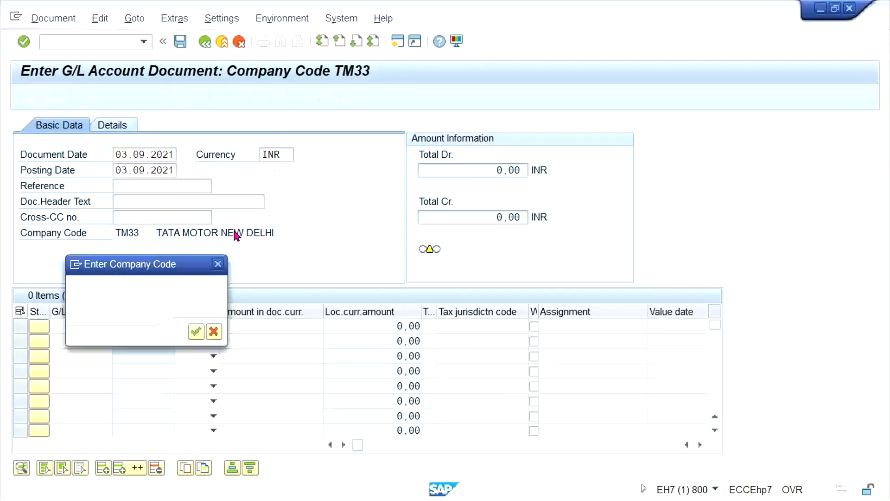
key(Return)
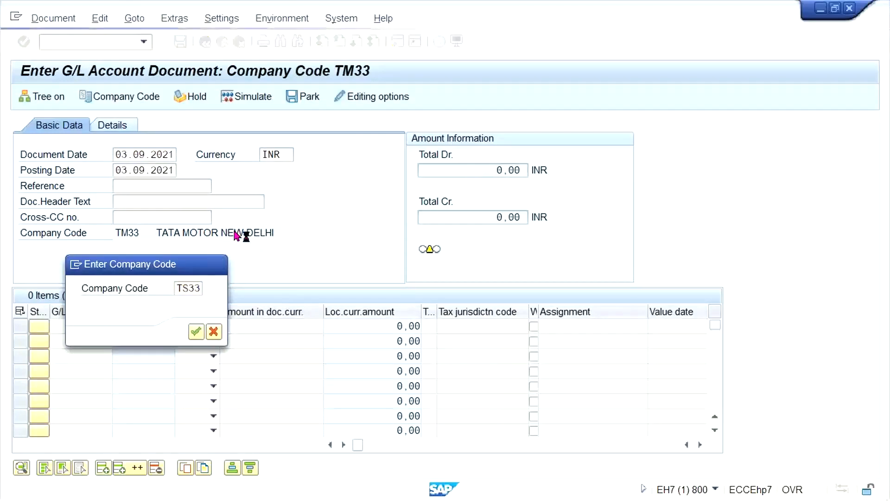
click(156, 154)
click(185, 169)
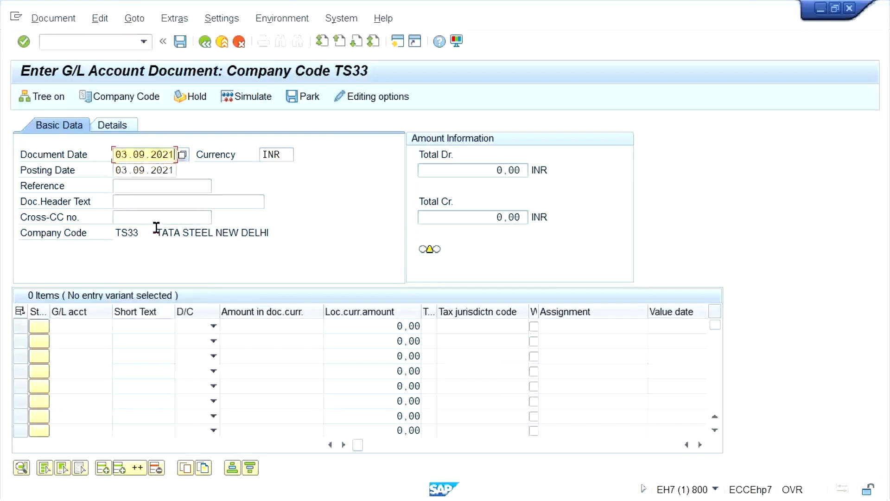
Enter the first line item as a debit of 3000 to G/L account 4000.
click(82, 324)
text(4)
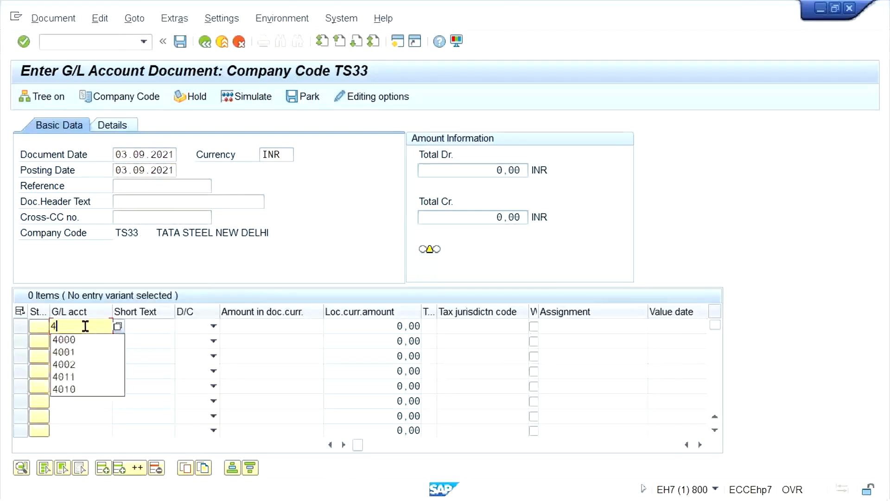
key(Down)
key(Return)
key(Tab)
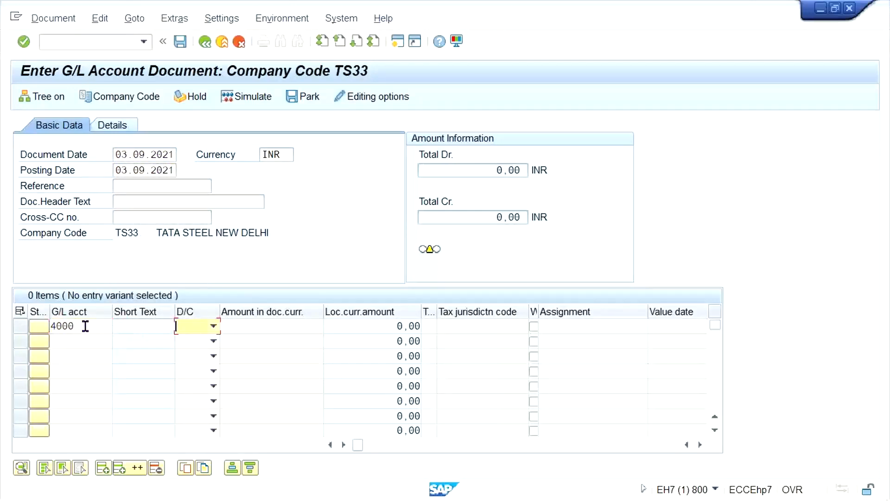
key(Down)
key(Tab)
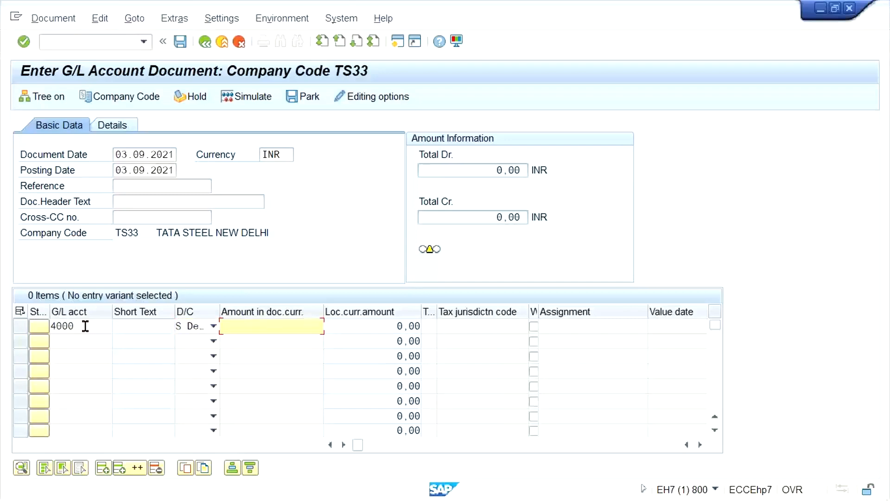
text(3000)
Enter the second line item as a credit of 3000 to G/L account 1000 and validate the entries.
key(shift+Tab)
key(shift+Tab)
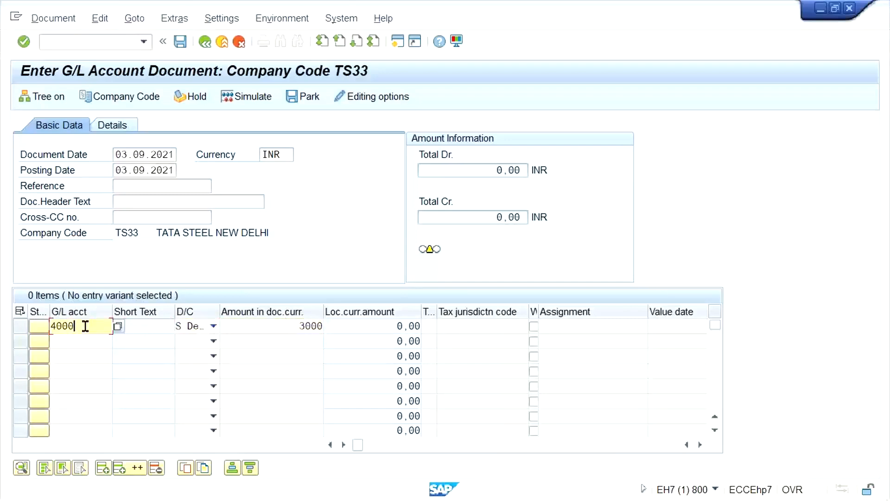
key(Down)
text(1000)
key(Tab)
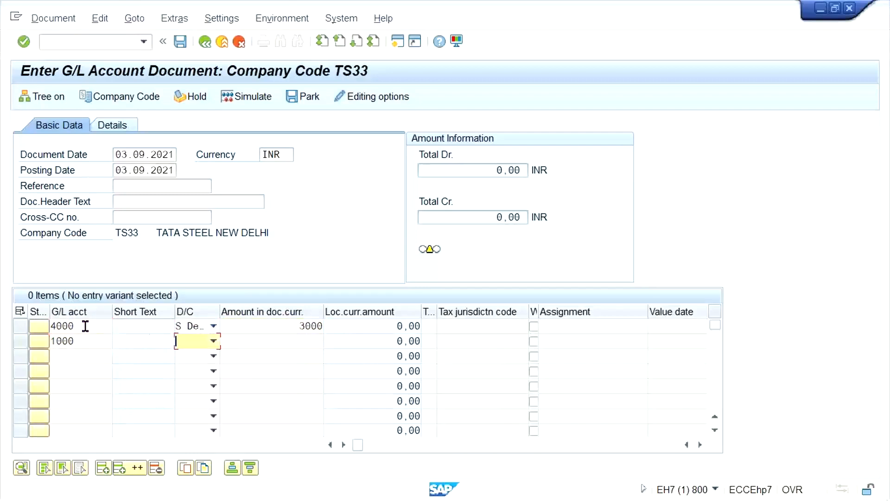
text(H Cr..)
key(Tab)
text(3)
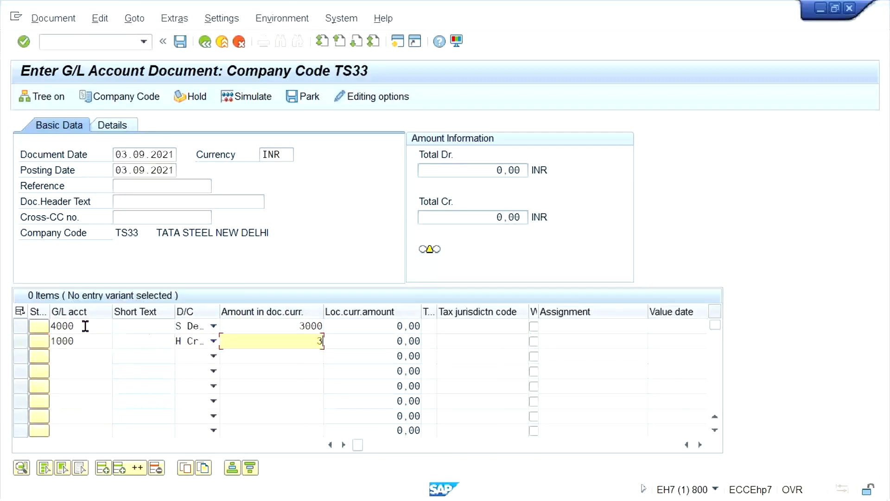
text(000)
key(Return)
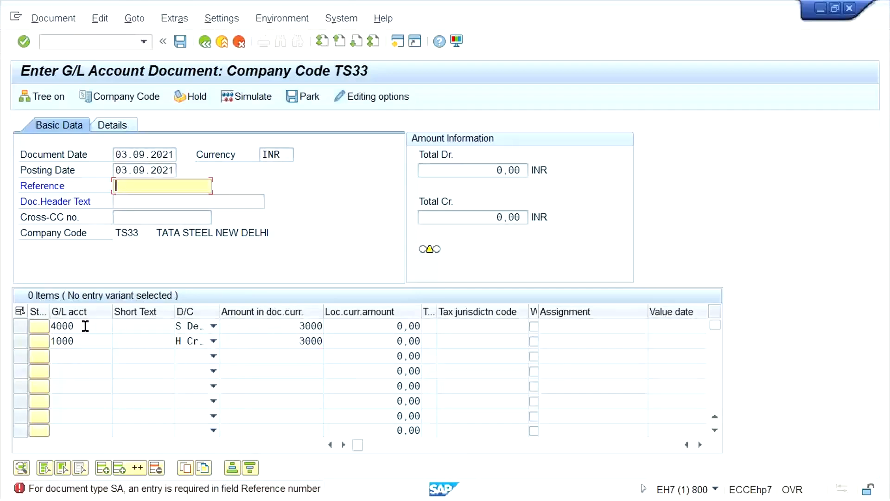
Fill in TEST as both the reference and the document header text, and post the document.
text(TE)
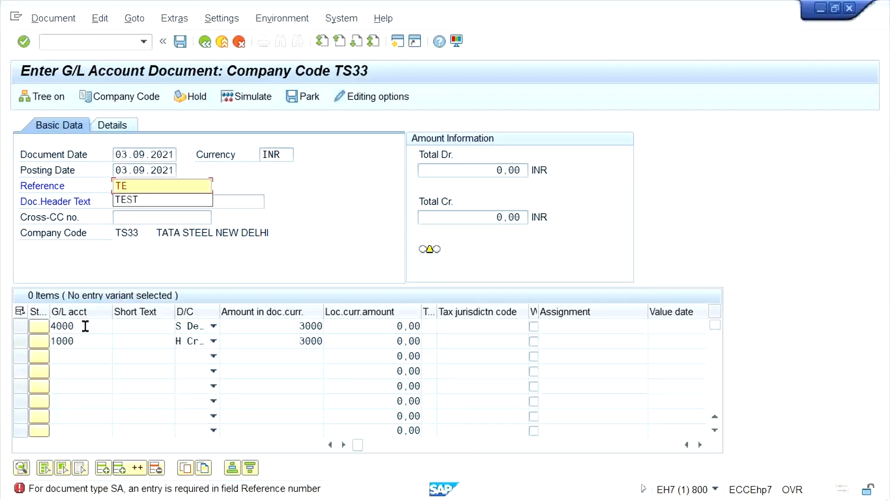
key(Down)
key(Return)
key(Tab)
text(TEST)
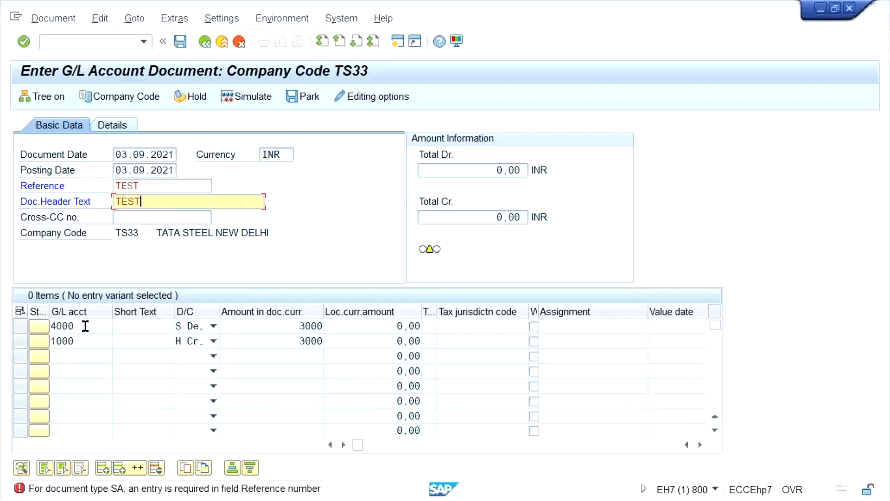
key(Return)
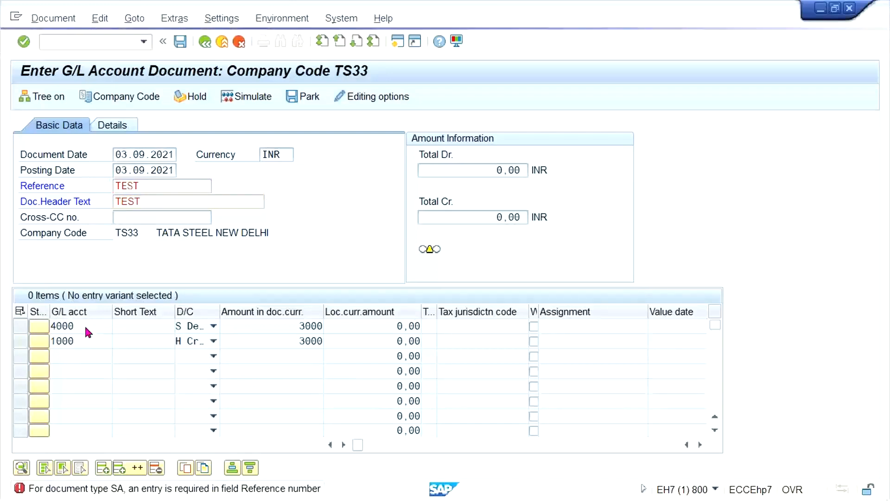
key(ctrl+s)
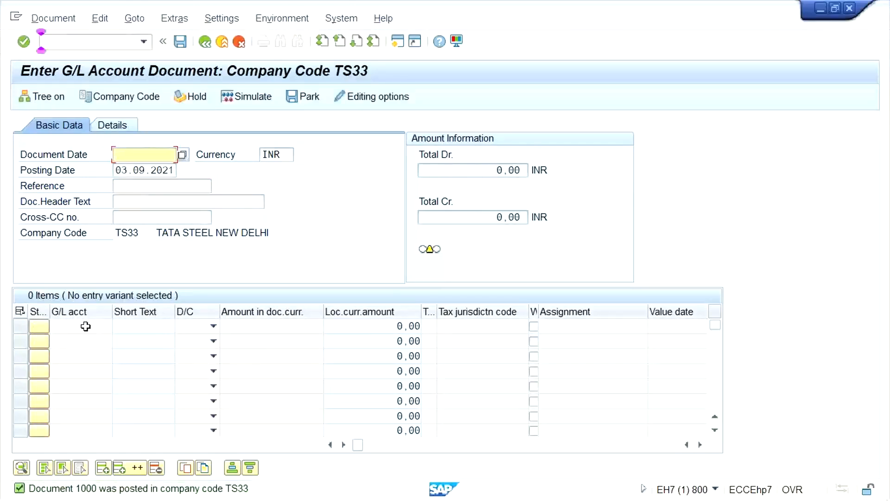
Open the transaction for maintaining vendor account groups.
click(74, 40)
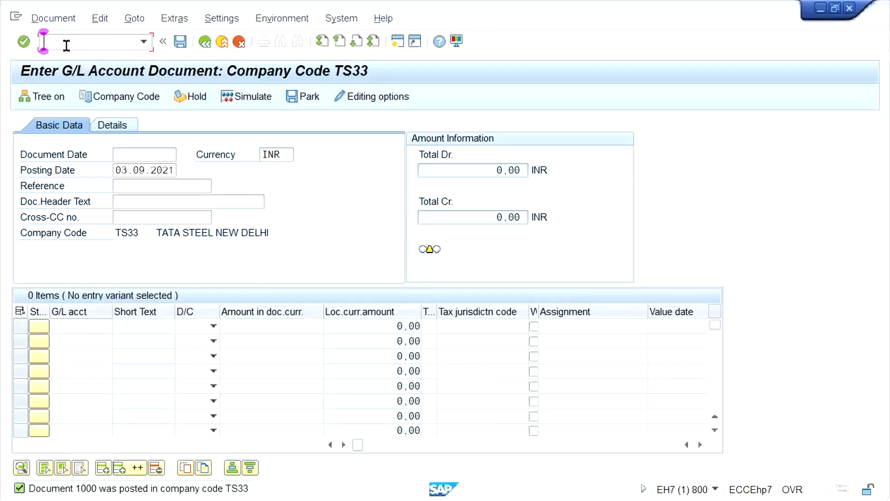
text(/N)
text(BD)
key(Return)
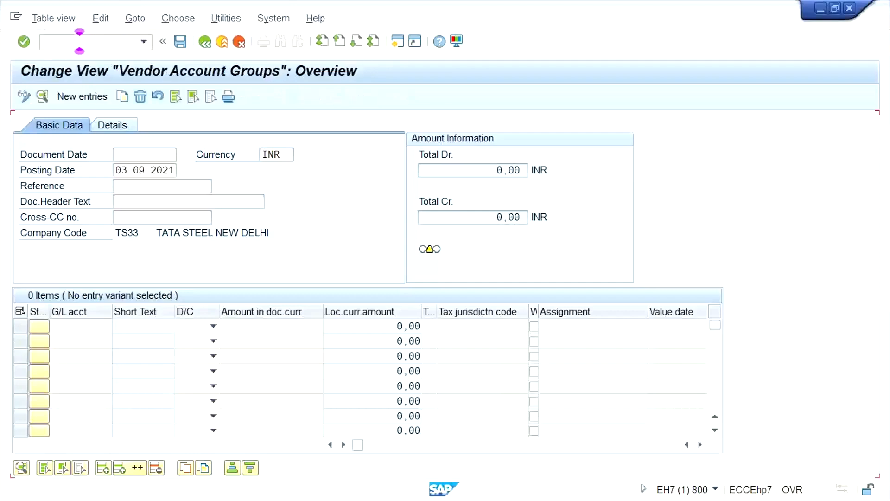
Locate vendor account group TM33 in the list and open its details.
click(203, 421)
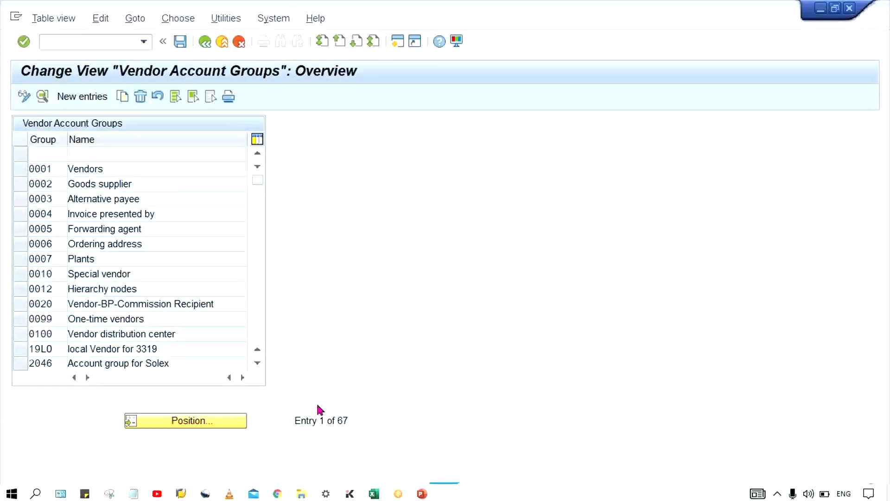
text(TM33)
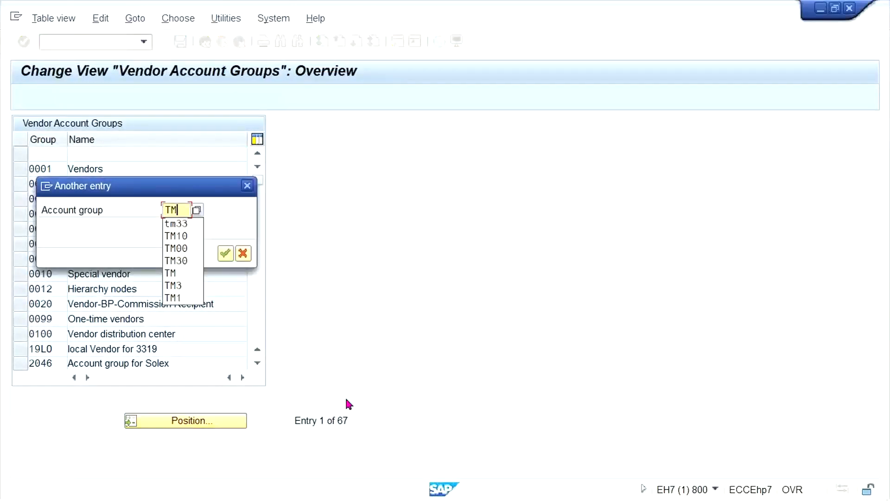
key(Return)
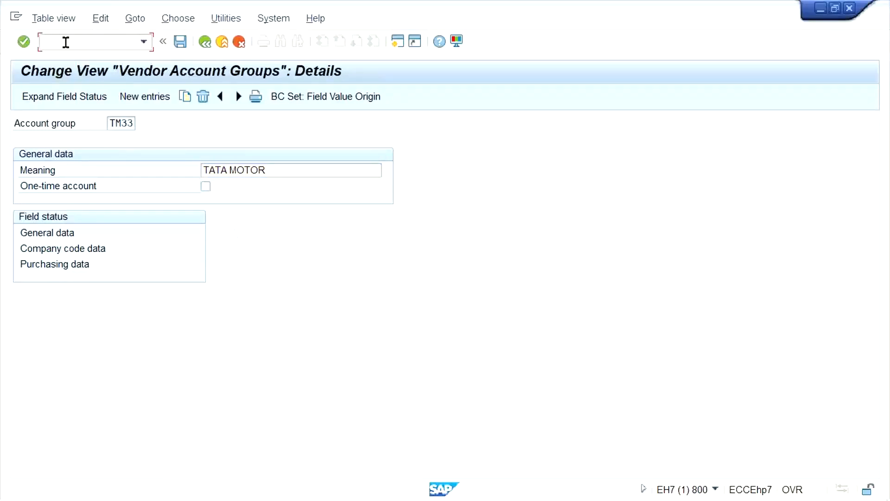
Open the Create Vendor transaction and start a vendor in company code TS33 with account group TM33.
text(/N)
text(XK01)
key(Return)
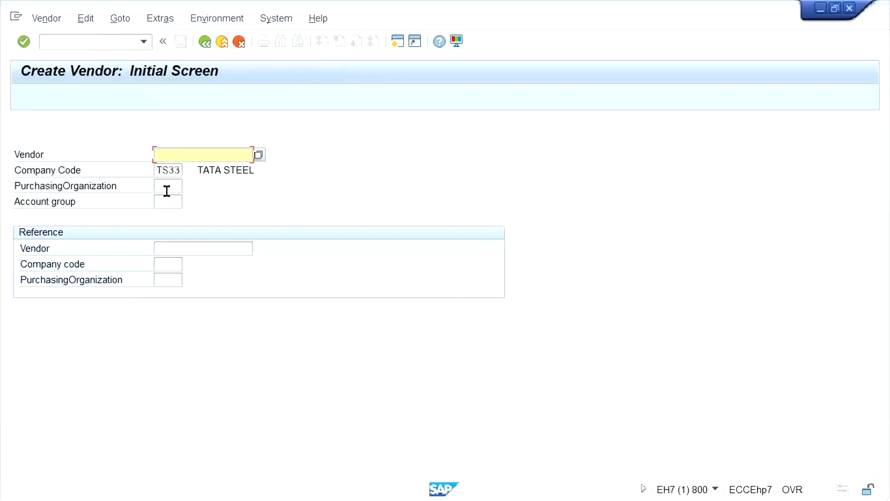
click(167, 186)
click(171, 156)
click(167, 201)
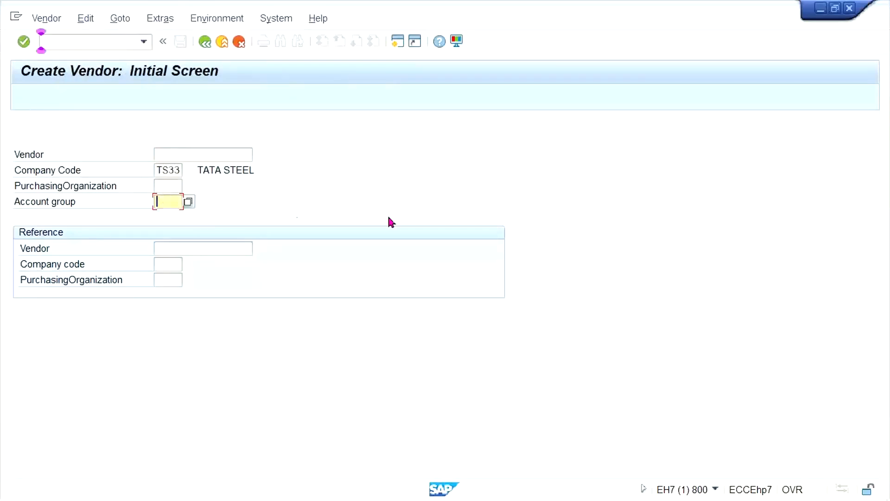
text(TM33)
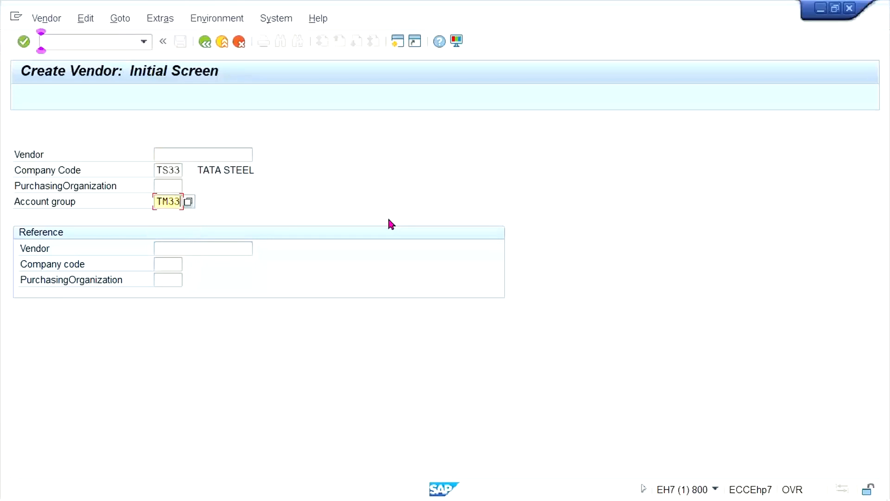
key(Return)
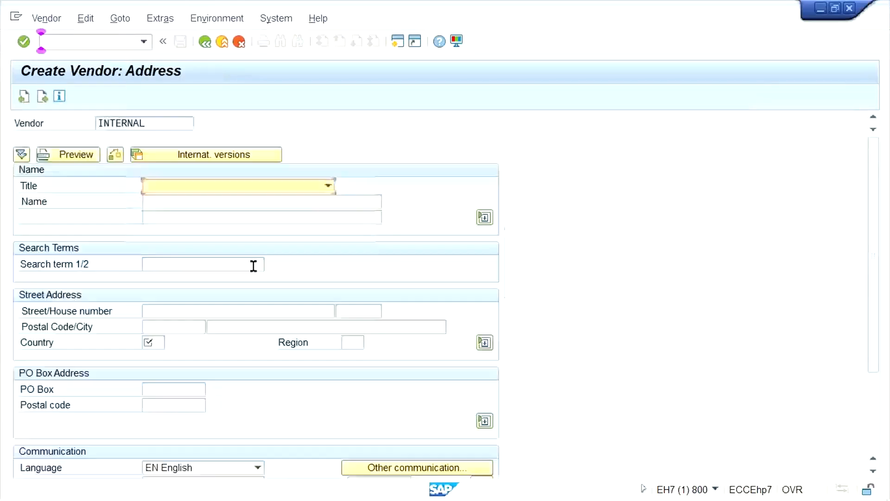
Name the vendor TEST VENDOR_TS33, set its country to IN, and continue to the control data.
click(191, 202)
click(250, 200)
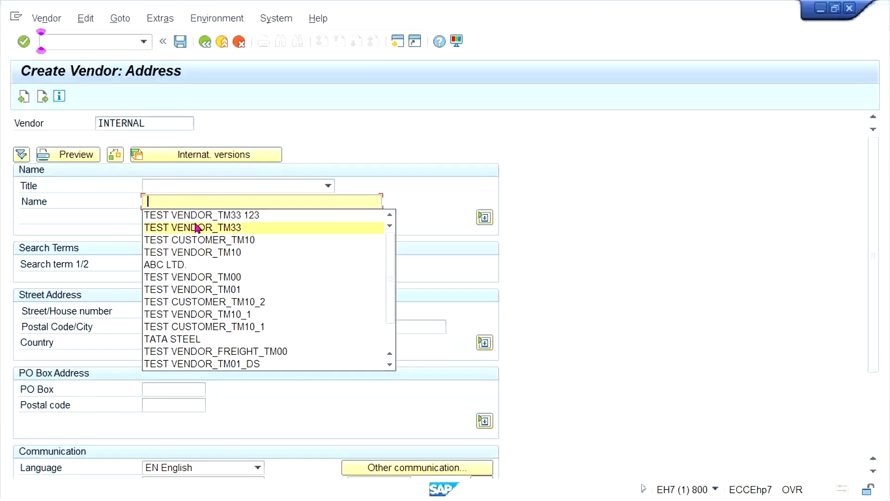
click(259, 228)
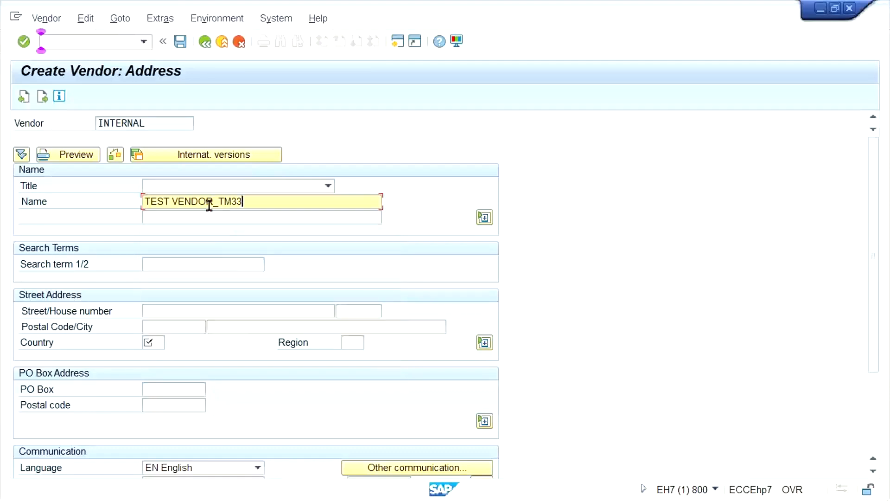
click(225, 202)
text(S)
click(151, 344)
click(158, 355)
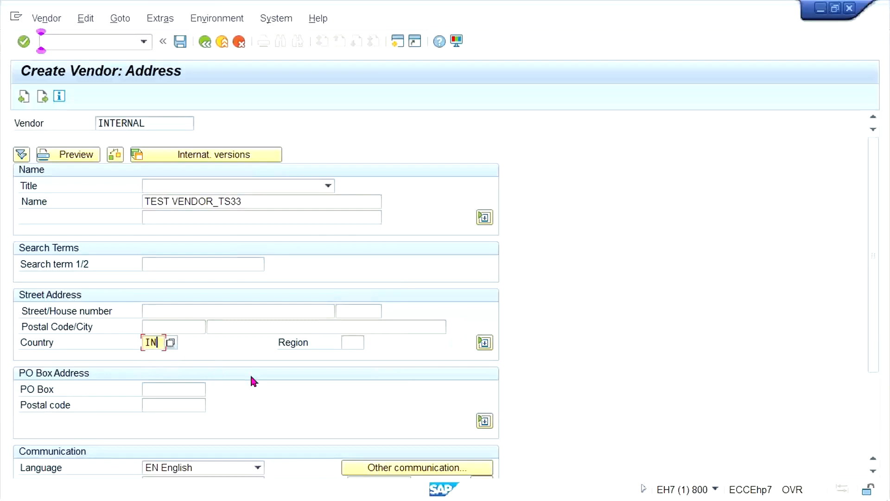
key(Return)
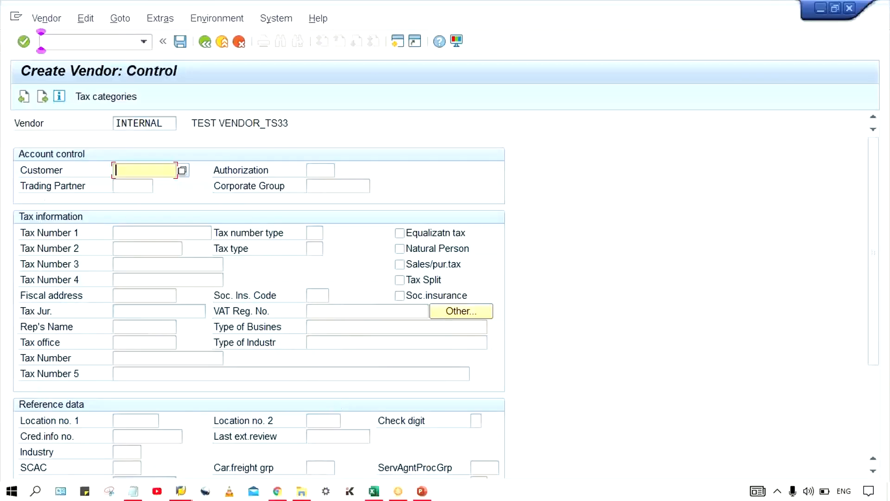
Switch to the Excel notes, clear CREAT. from H1, and enter R in H2 and O in I2 beside TOP.
click(374, 491)
click(339, 230)
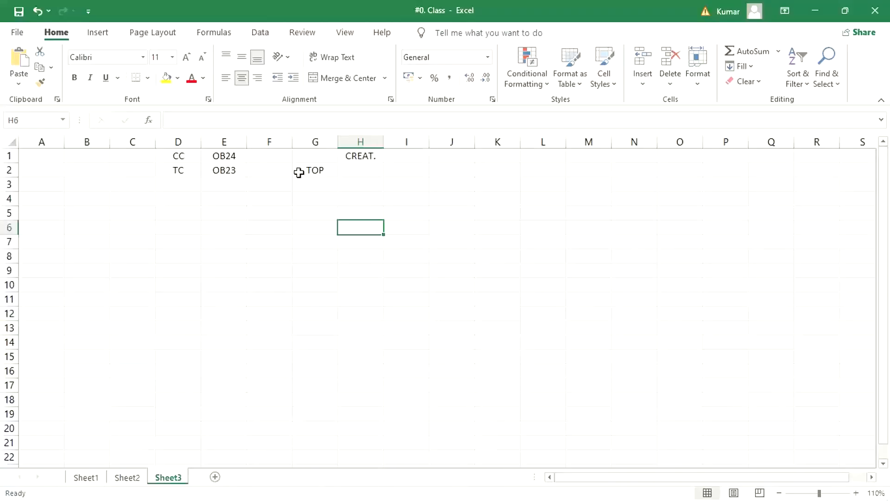
click(319, 170)
click(366, 157)
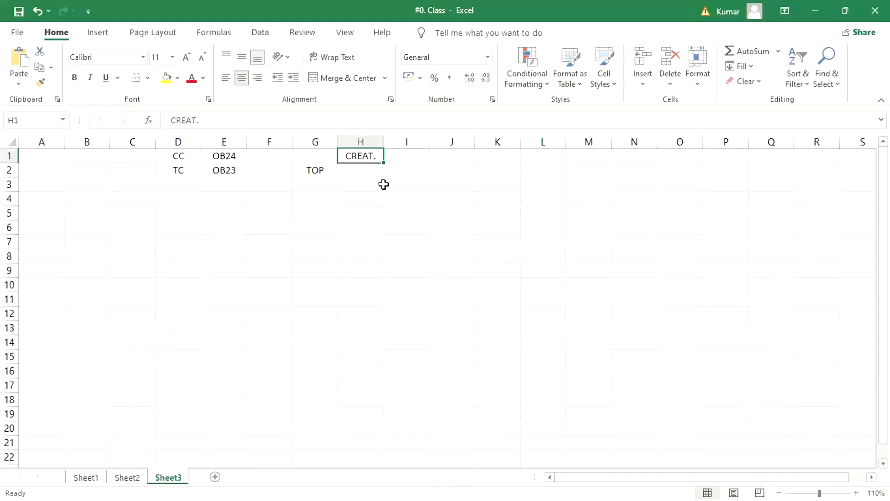
key(Delete)
key(Down)
text(R)
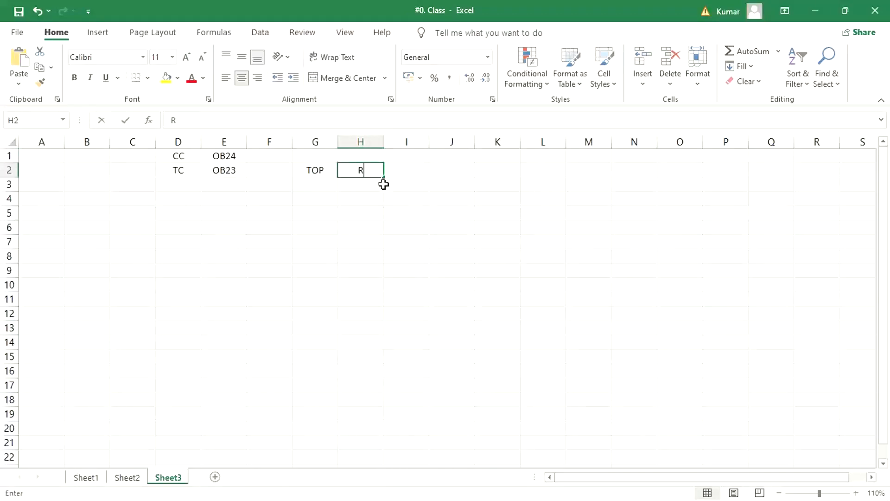
key(Tab)
text(O)
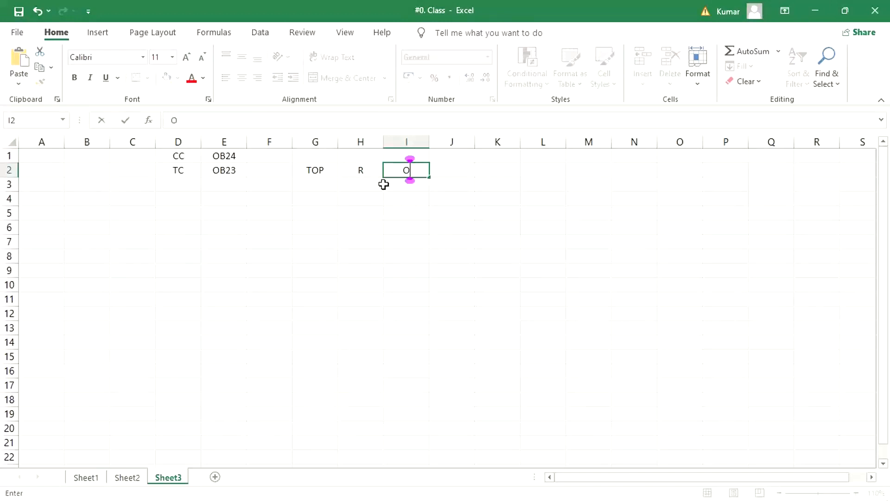
Enter the column headings TS33 in I1 and TM33 in H1 above the O and R entries.
key(Up)
text(TS)
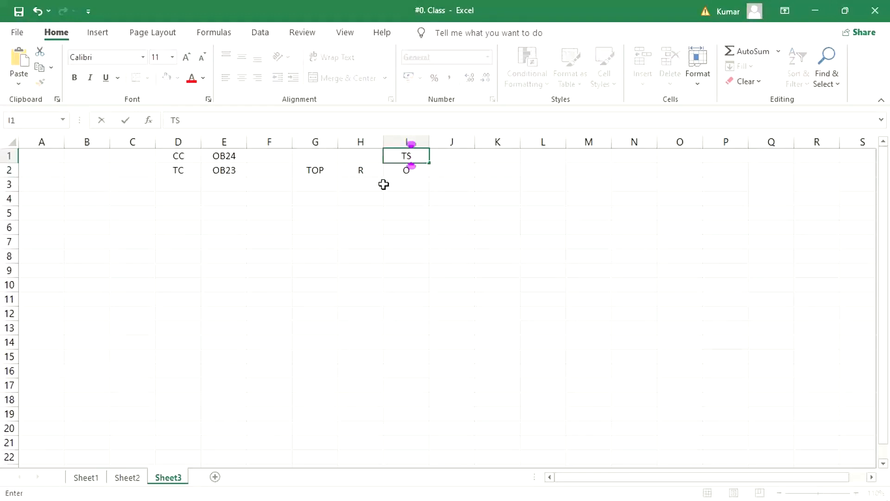
text(33)
key(Left)
key(Left)
key(Right)
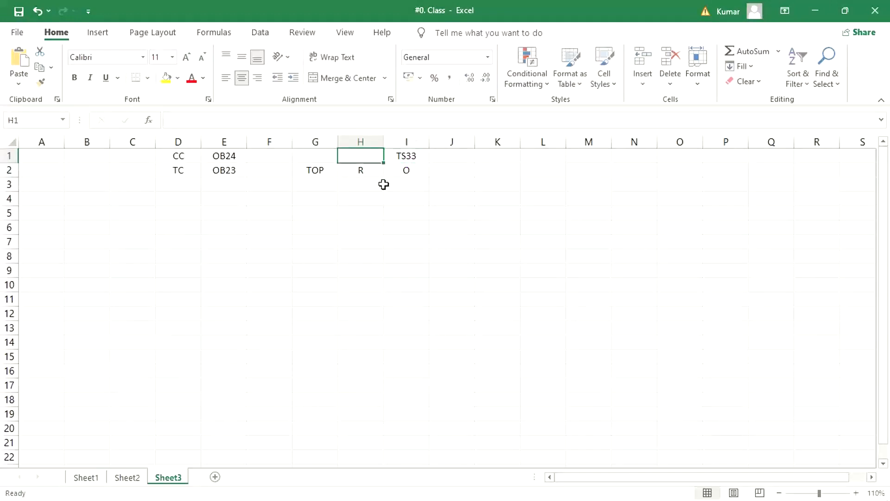
text(TM)
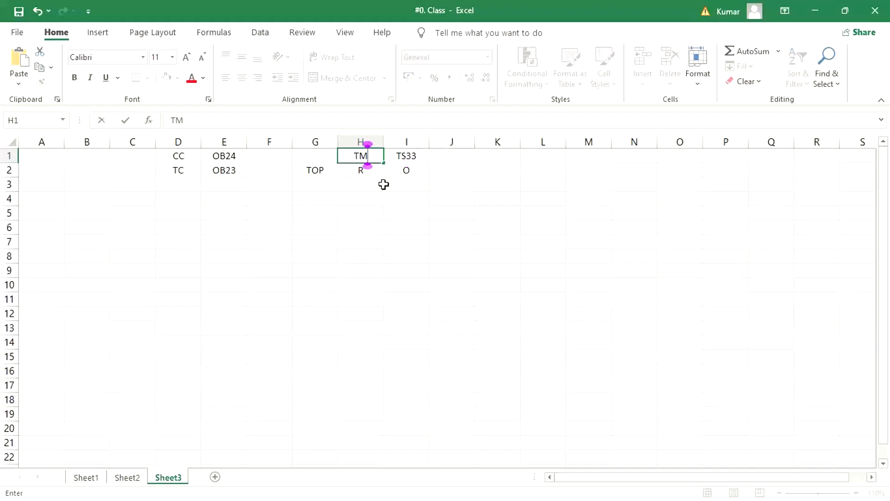
text(33)
key(Return)
key(Left)
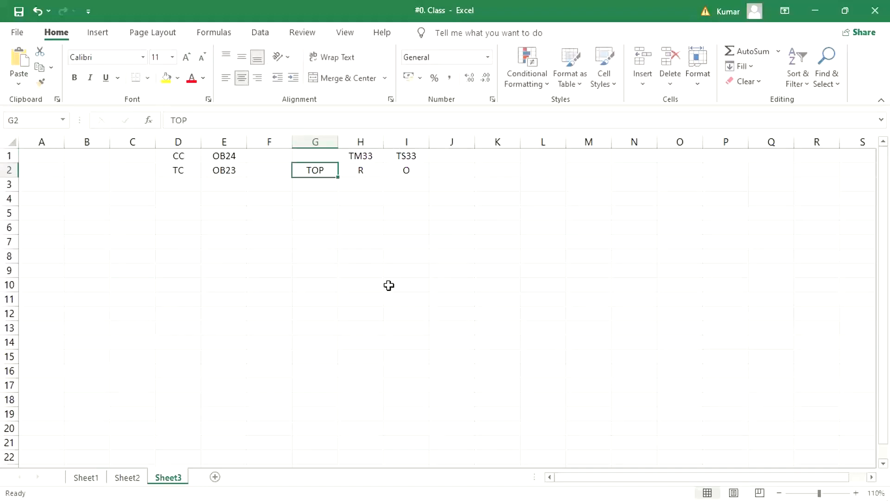
Return to the vendor in SAP, advance to the accounting information, set the reconciliation account to 2000, and continue to the payment transactions accounting data.
key(alt+Tab)
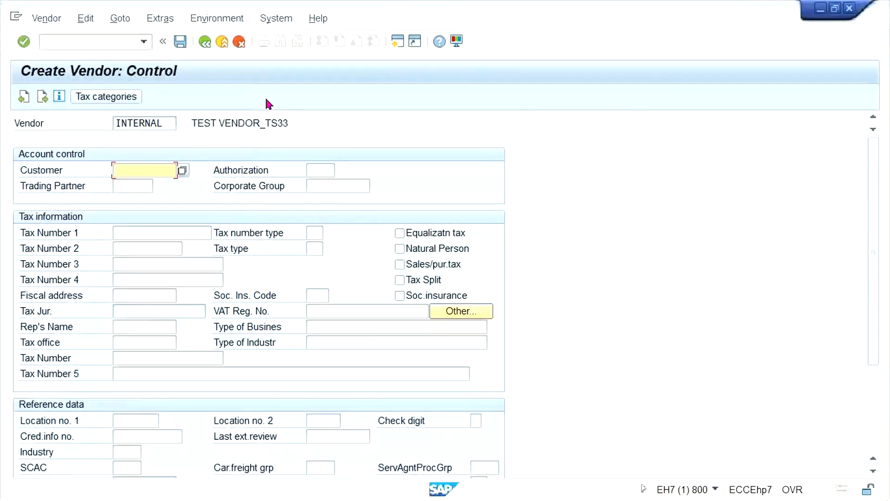
click(84, 42)
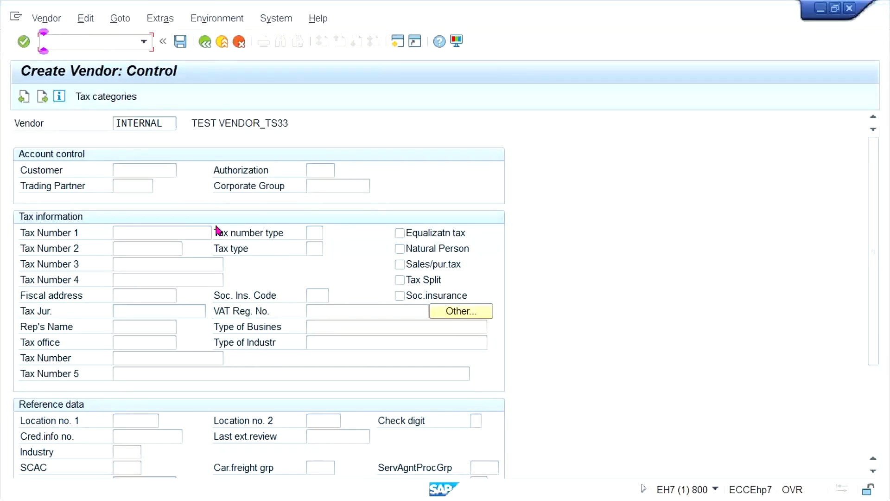
key(Return)
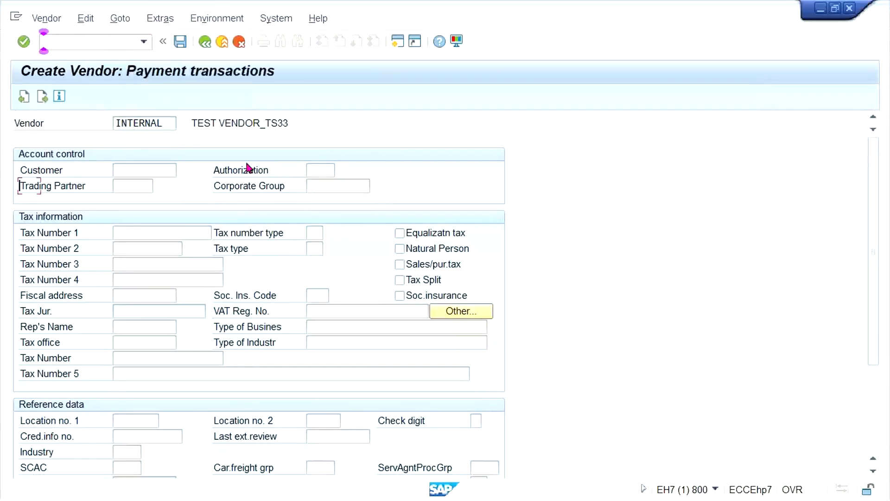
key(Return)
key(Return)
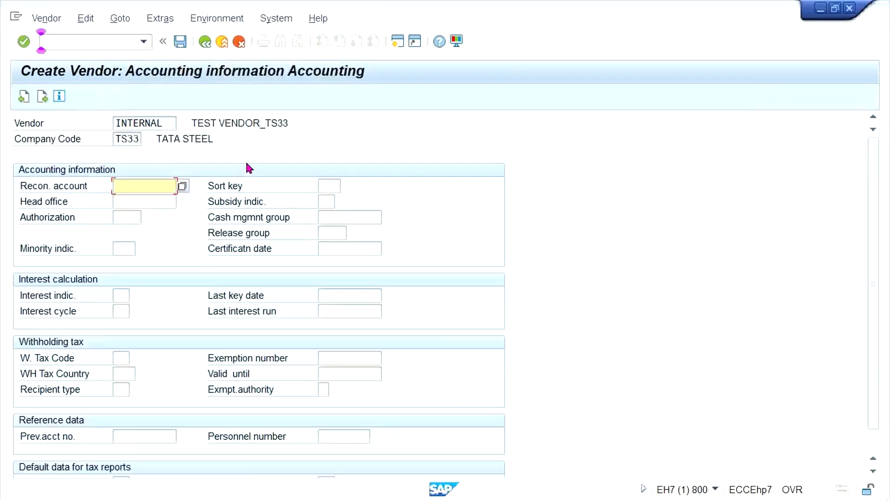
text(2000)
key(Return)
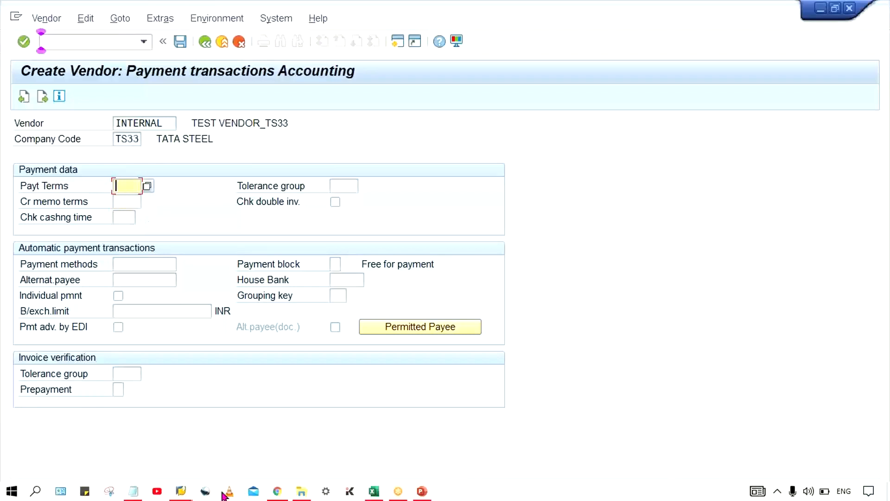
Open a second SAP session and start the transaction for maintaining vendor account groups in it.
click(187, 491)
click(222, 452)
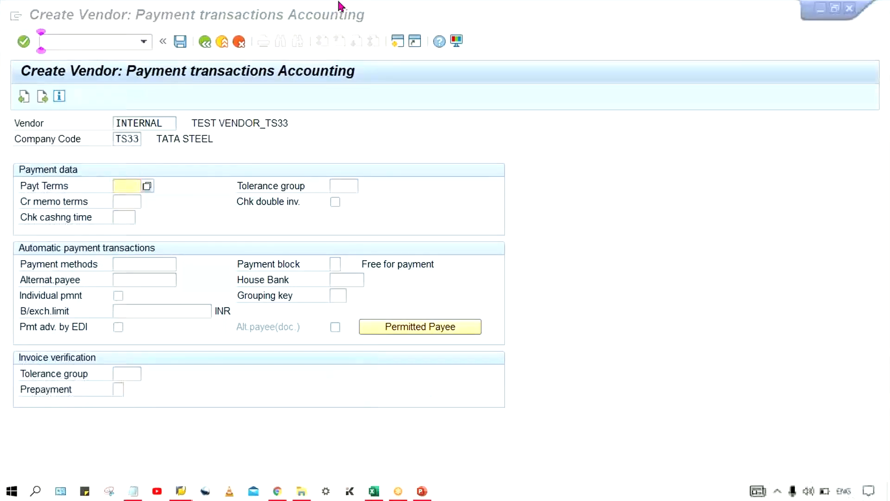
click(395, 43)
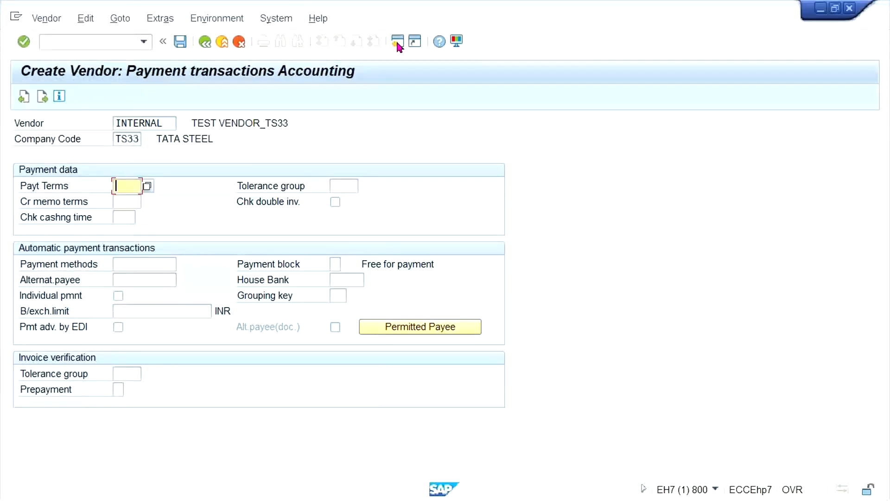
click(397, 45)
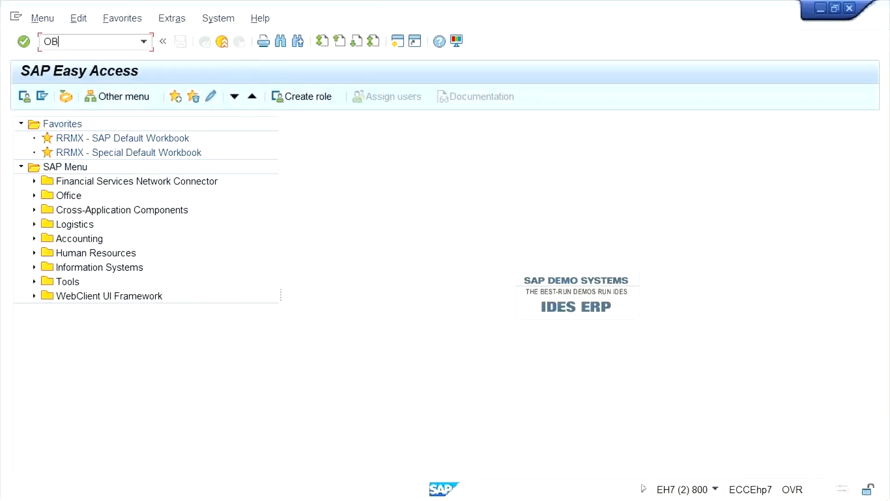
key(Return)
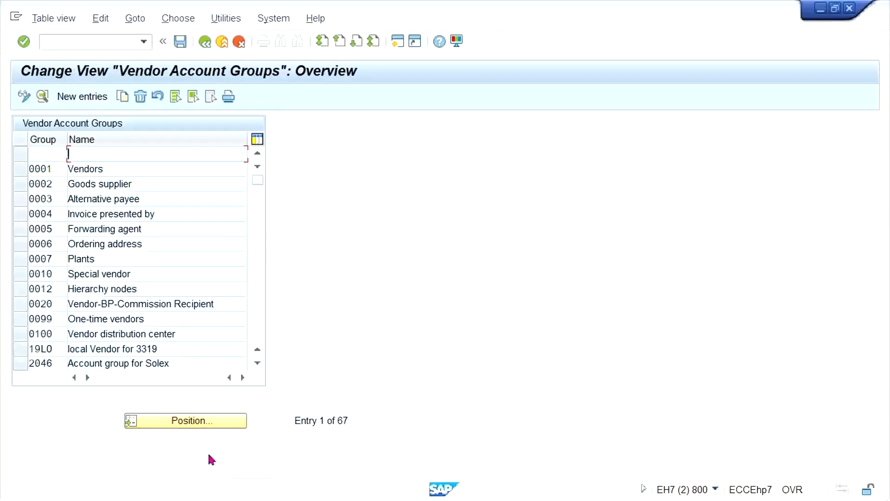
Try to locate vendor account group TS33 in the list and check the details of the first entry reached.
key(Return)
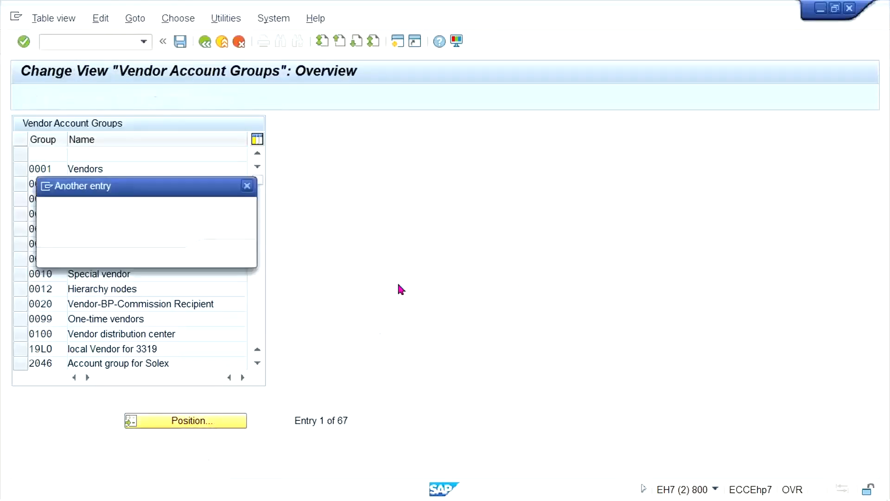
text(TR)
key(BackSpace)
key(BackSpace)
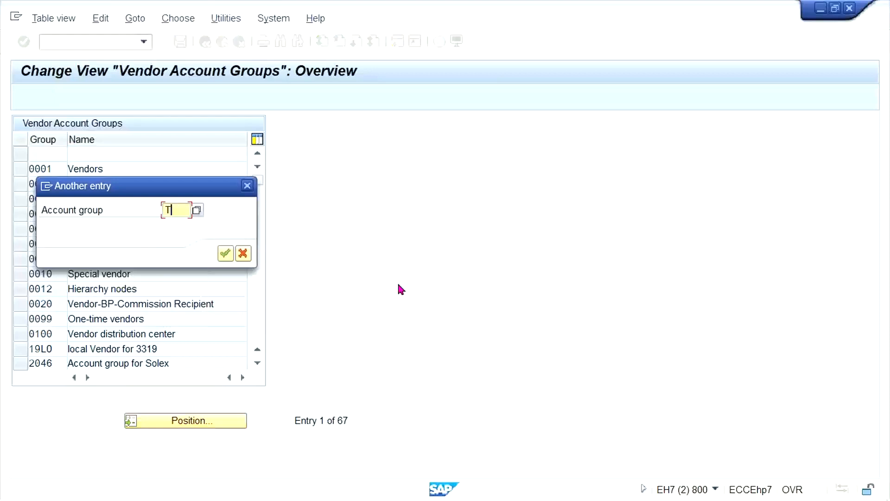
text(TS33)
key(Return)
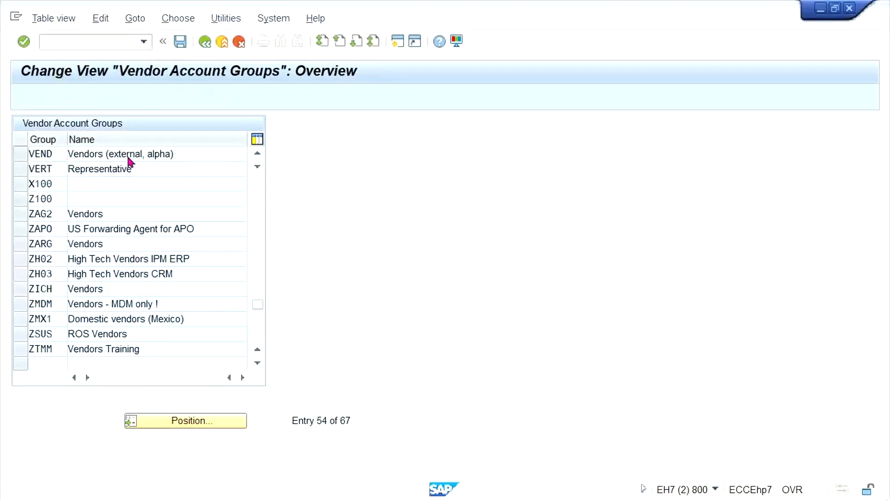
double_click(125, 155)
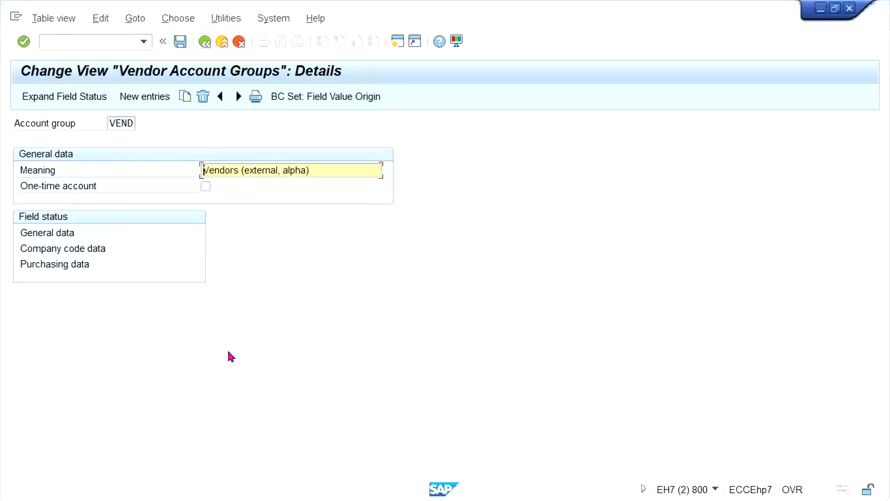
key(F3)
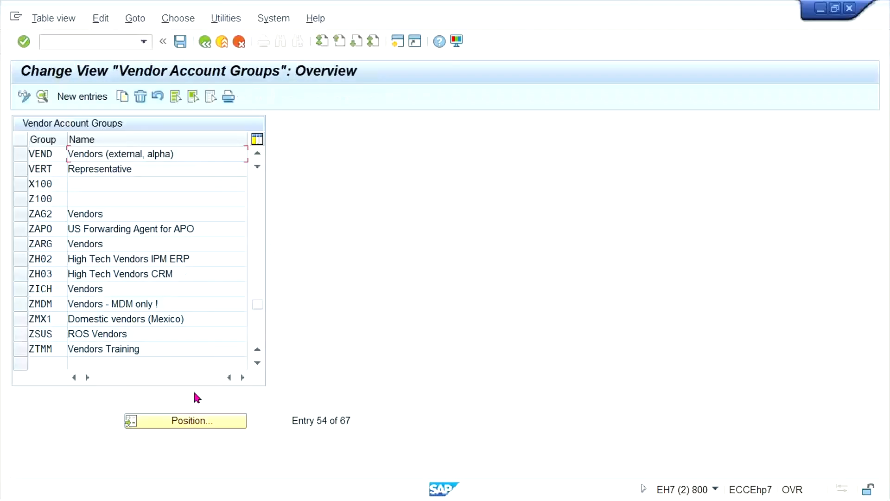
Locate vendor account group TM33 and open the payment transactions field status of its company code data.
click(232, 413)
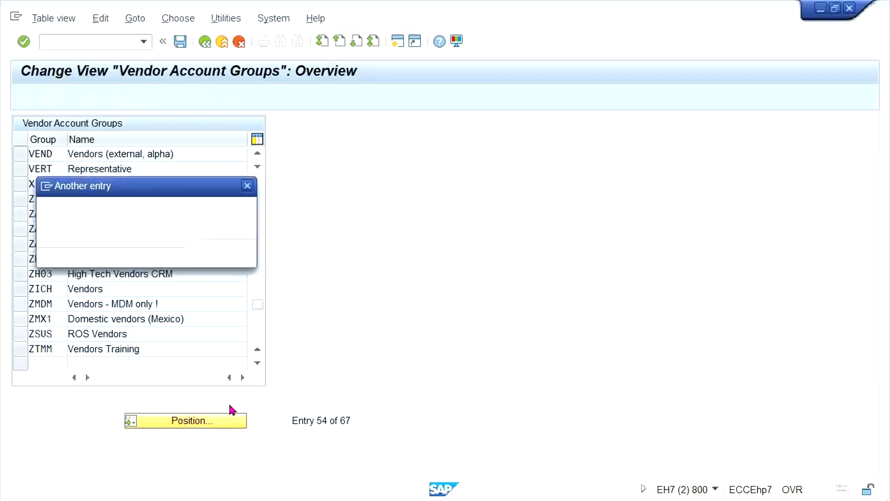
text(TM33)
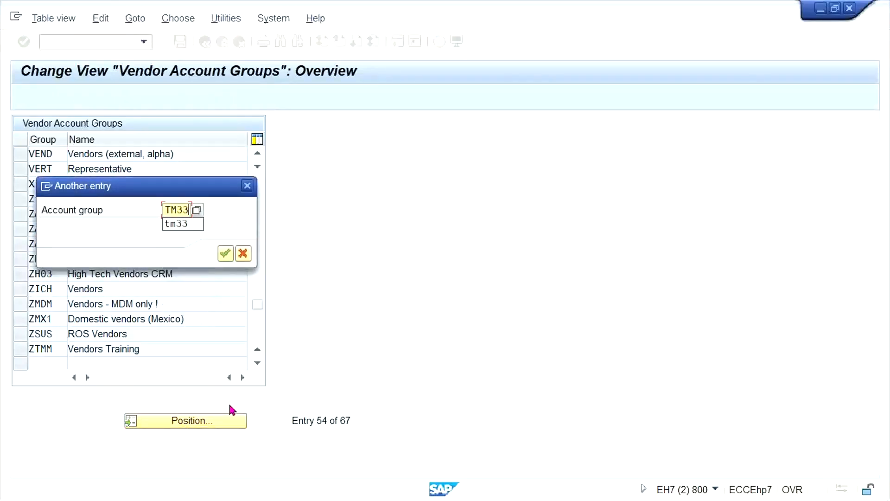
key(Return)
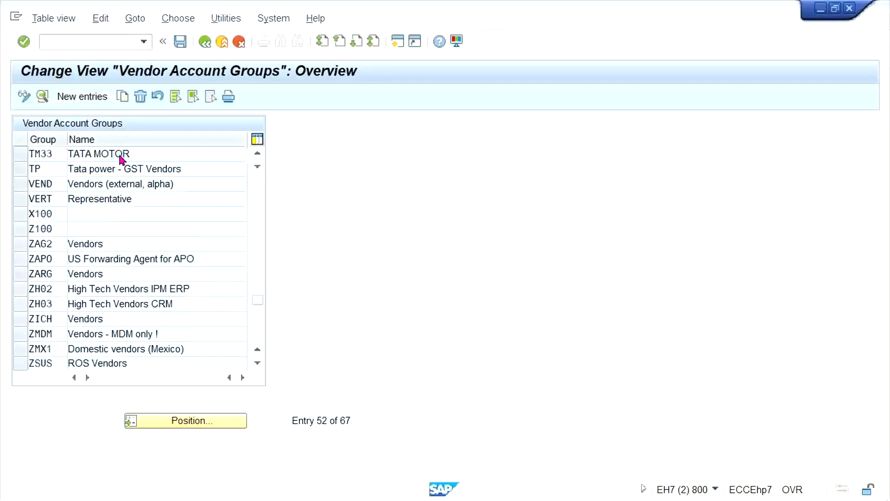
double_click(121, 154)
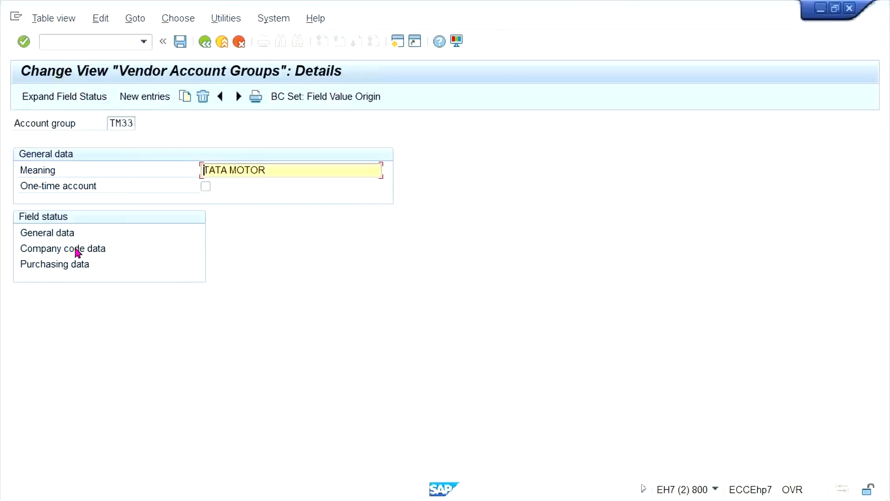
double_click(74, 250)
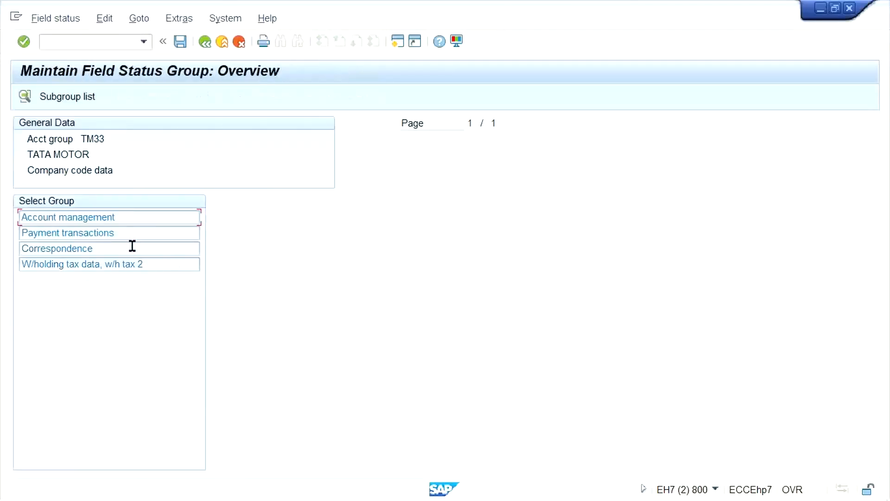
double_click(76, 235)
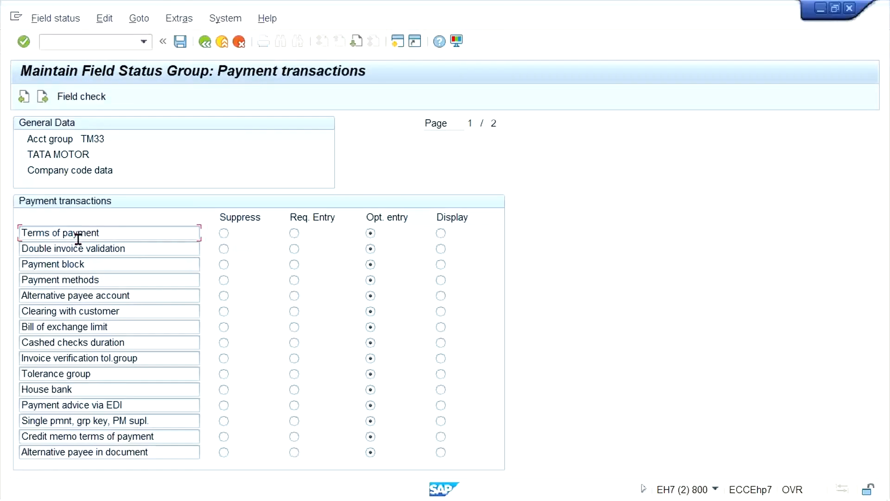
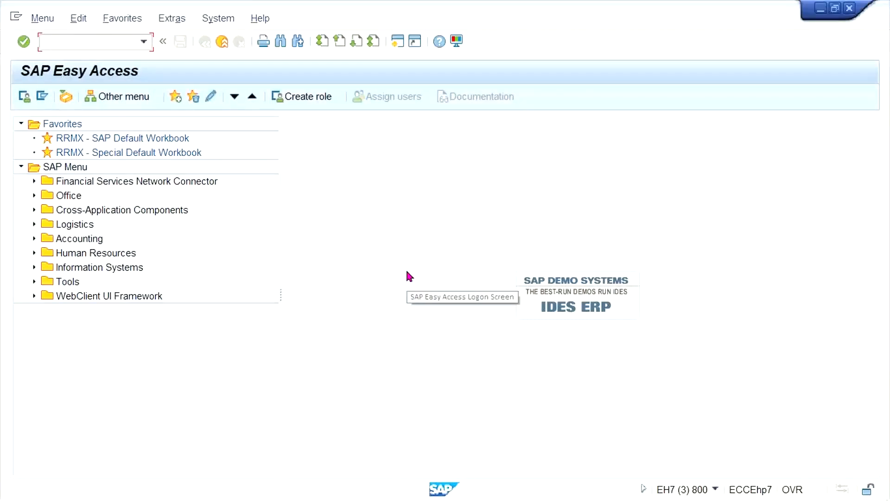
Start transaction OB23 and open the payment transactions field status of the company code data for Create Vendor (Centrally).
click(47, 42)
text(OB23)
key(Return)
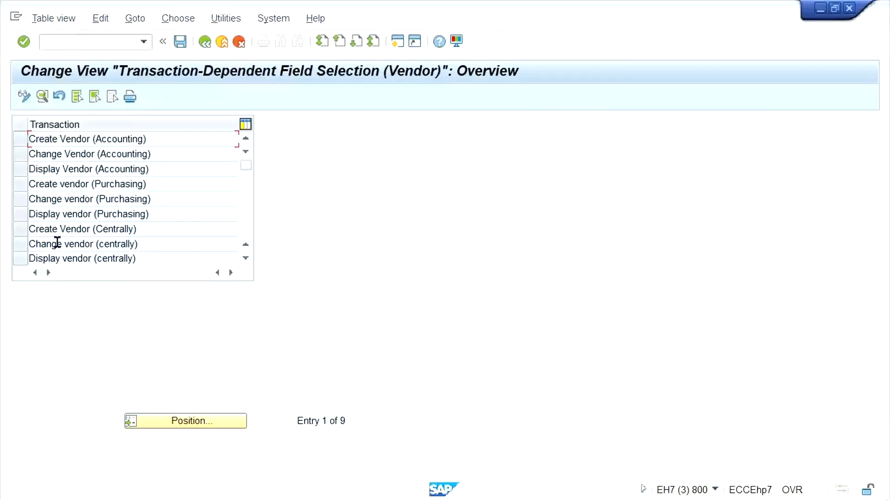
double_click(70, 229)
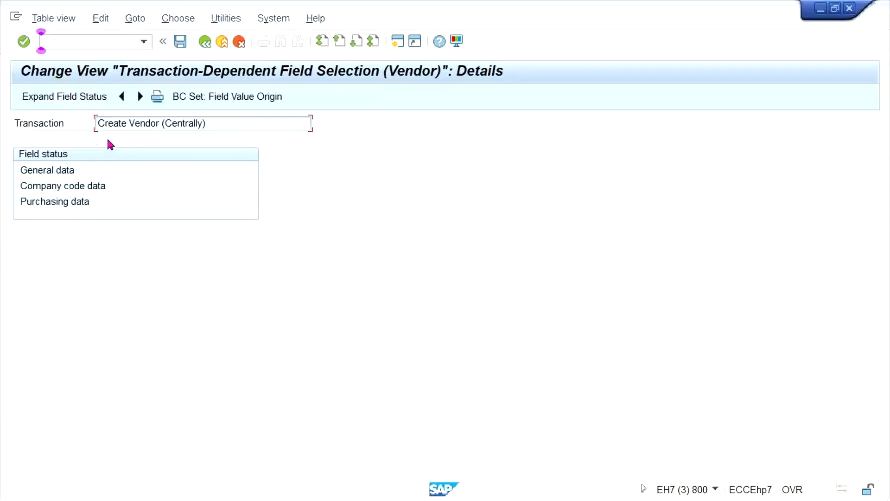
click(64, 187)
double_click(64, 188)
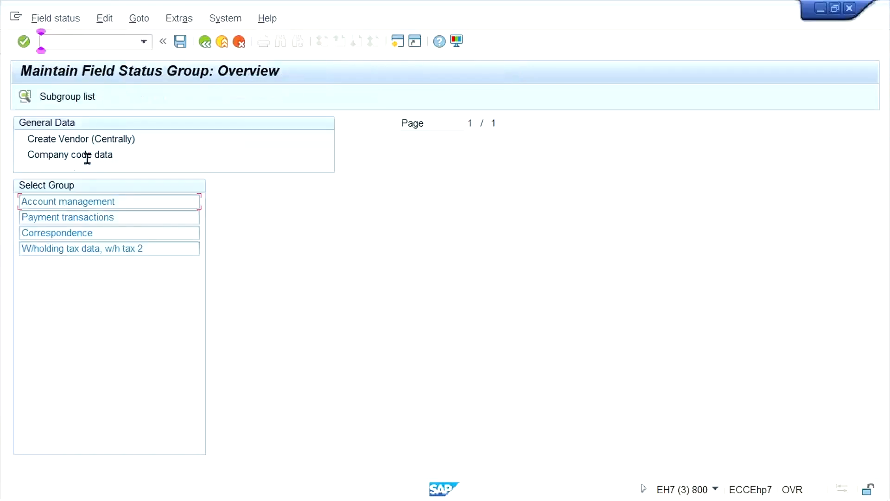
double_click(87, 218)
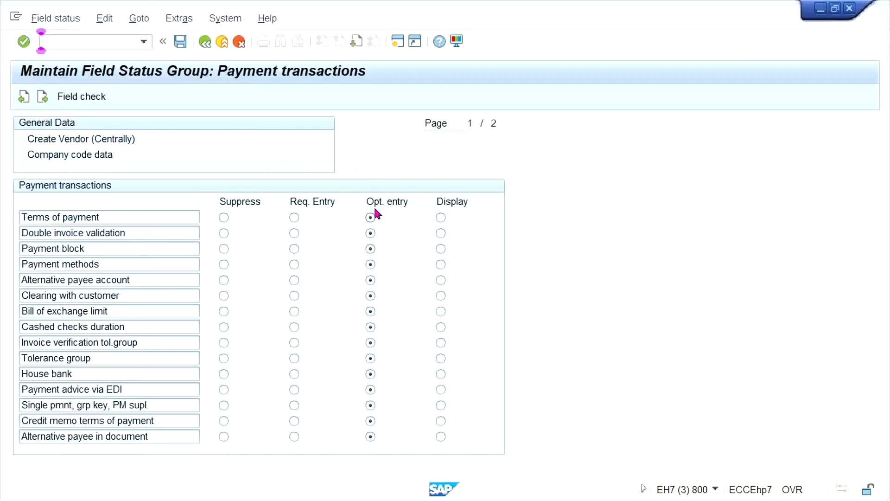
Save the central vendor creation field status under customizing request EH7K900014 and leave the transaction.
key(ctrl+s)
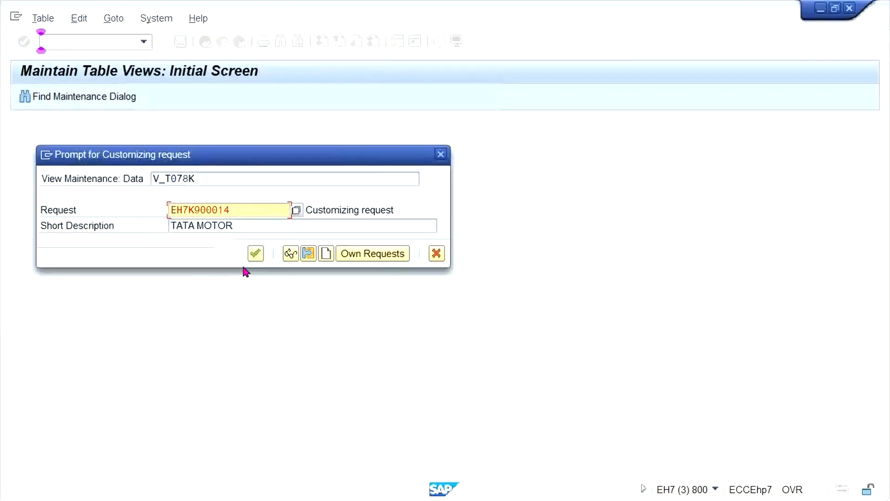
click(254, 253)
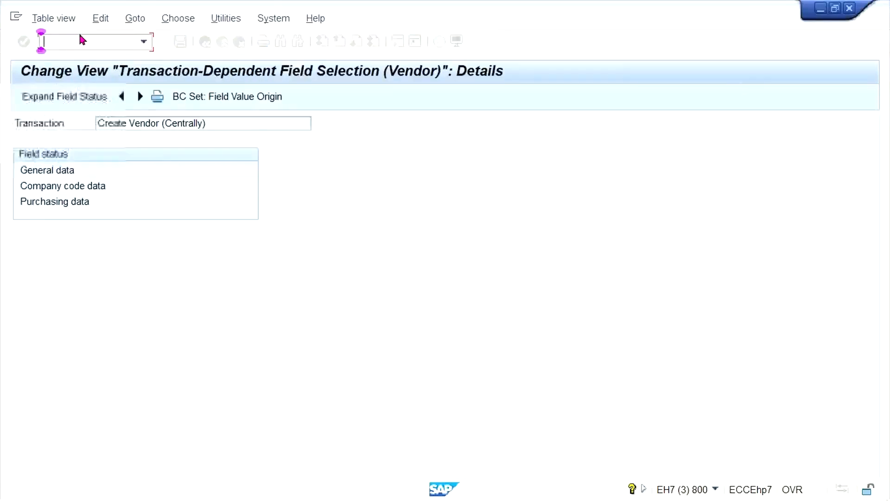
text(/N)
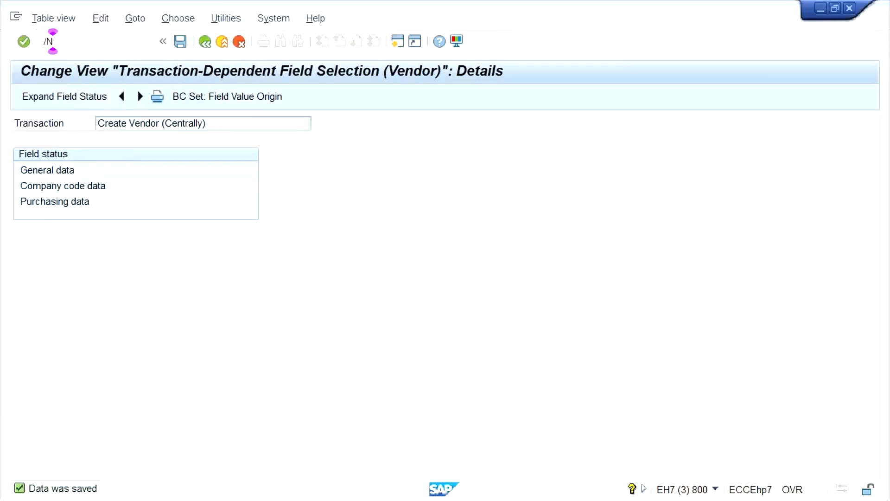
key(Return)
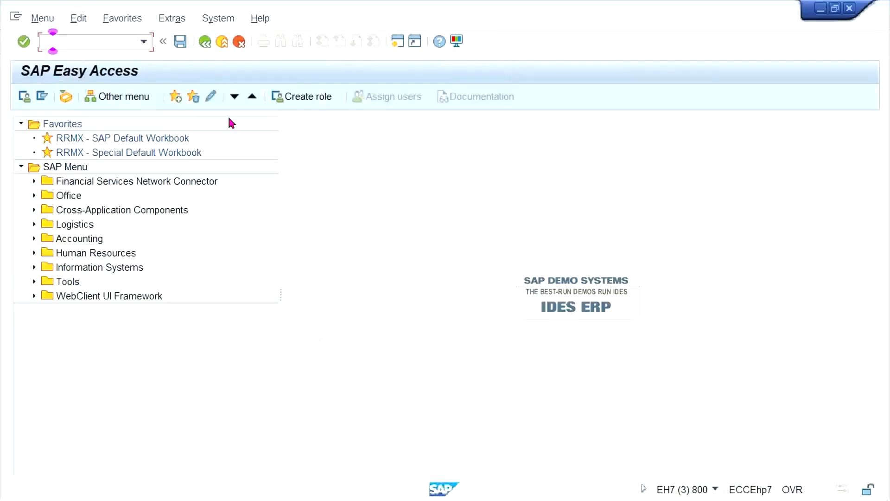
Switch to the session with account group TM33 and save its payment transactions field status under customizing request EH7K900014.
key(alt+Tab)
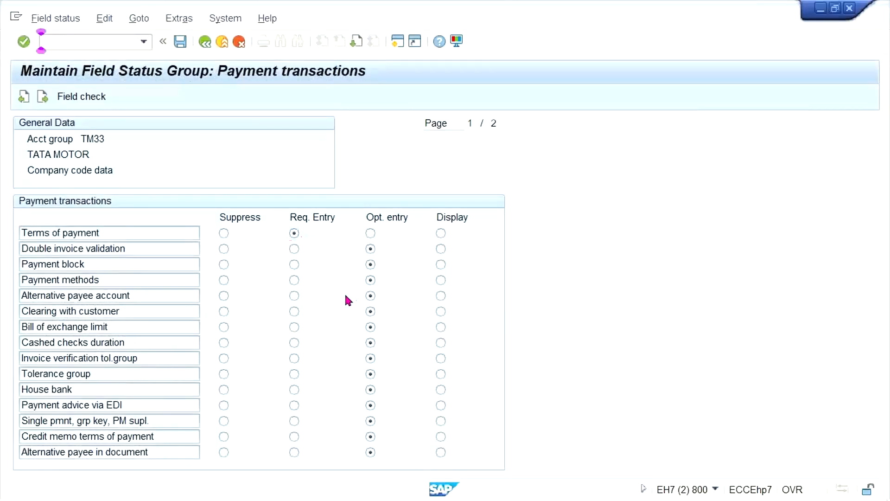
key(ctrl+s)
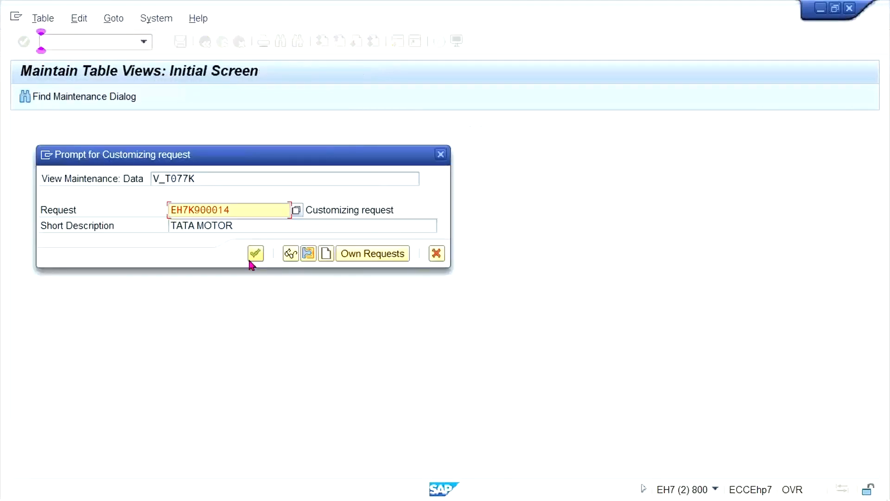
click(255, 253)
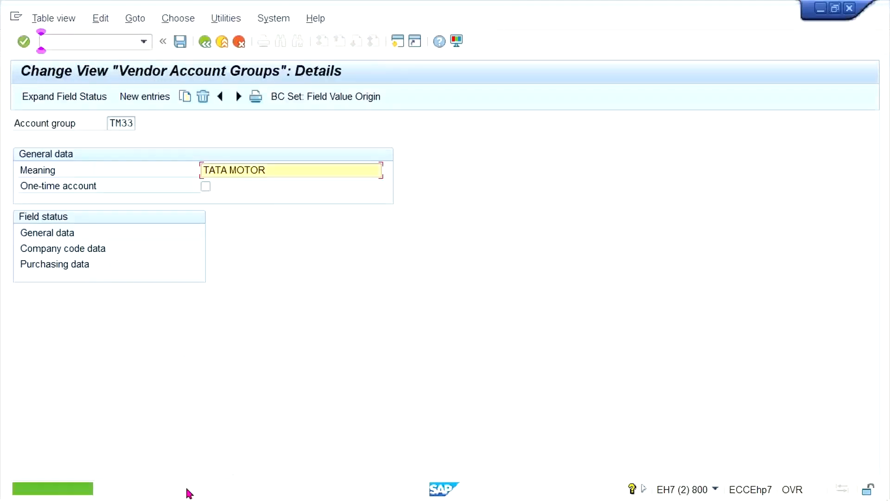
Switch to the session with the unfinished TS33 vendor and restart central vendor creation with transaction XK01.
mouse_move(180, 493)
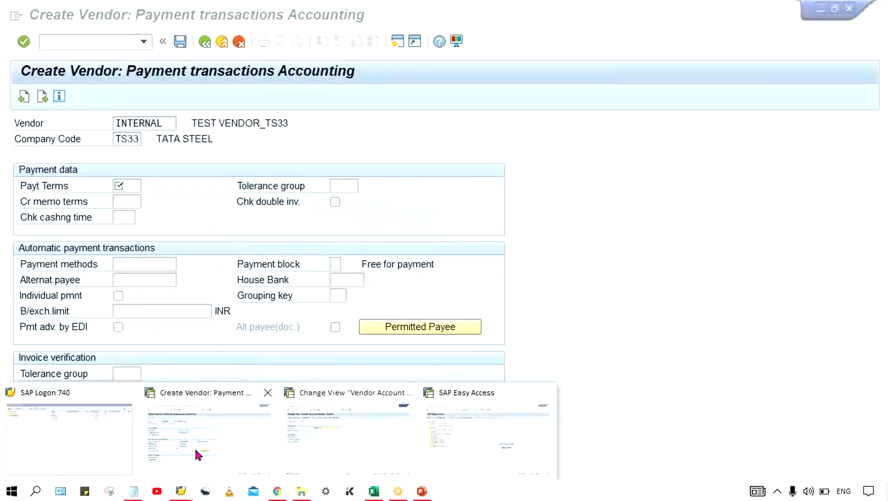
click(194, 448)
click(72, 40)
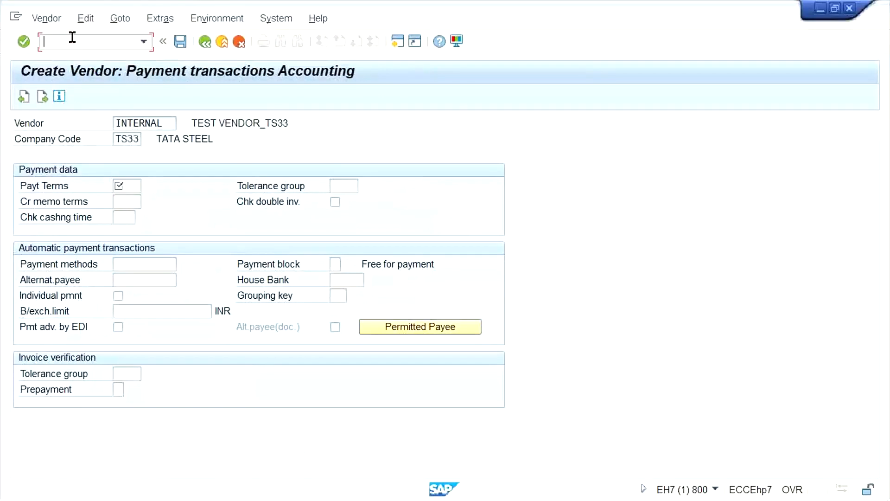
text(/NXK01)
key(Return)
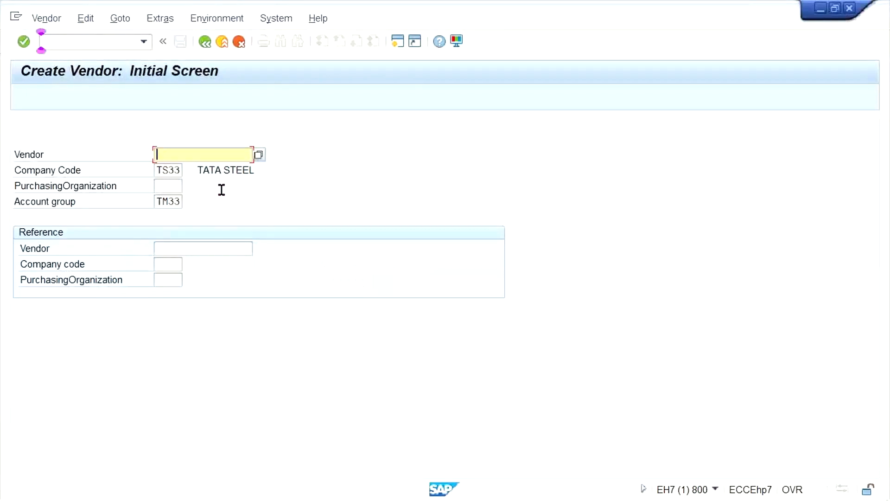
Accept company code TS33 with account group TM33, and enter the vendor name TEST VENDOR_TS33 and country IN in the address data.
key(Return)
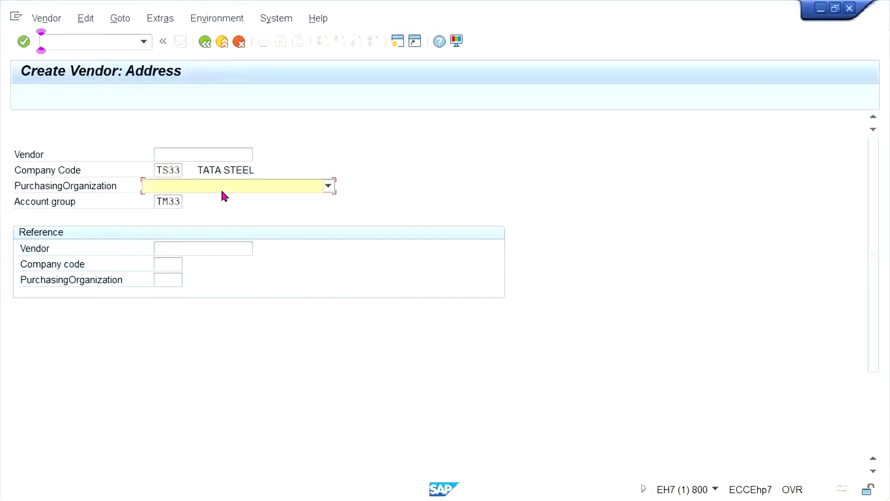
key(Down)
key(Return)
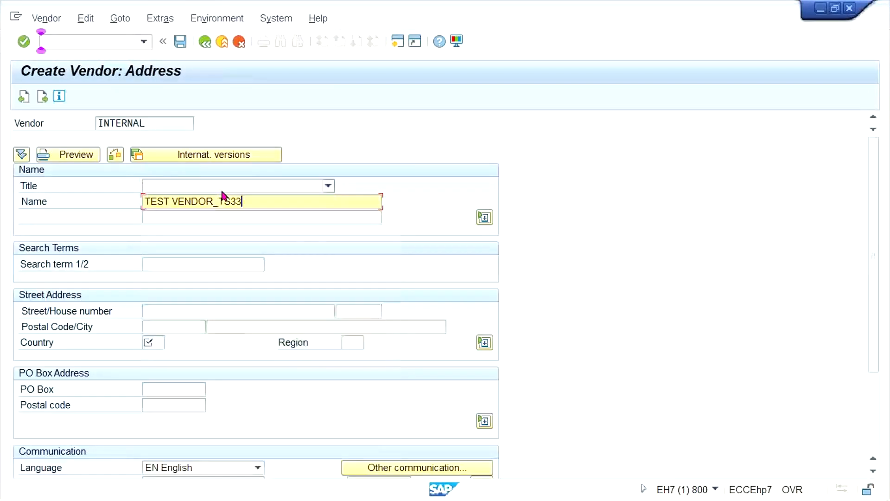
key(Down)
key(Down)
key(Down)
key(Down)
key(Down)
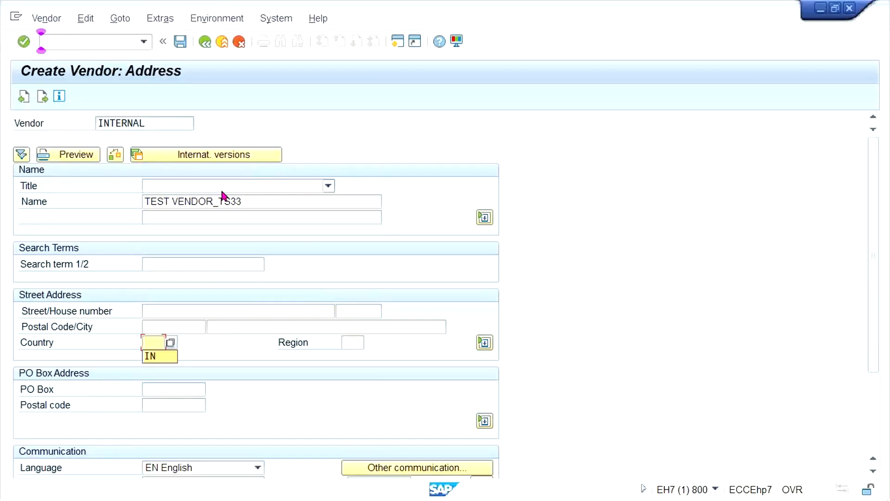
key(Down)
key(Return)
key(Return)
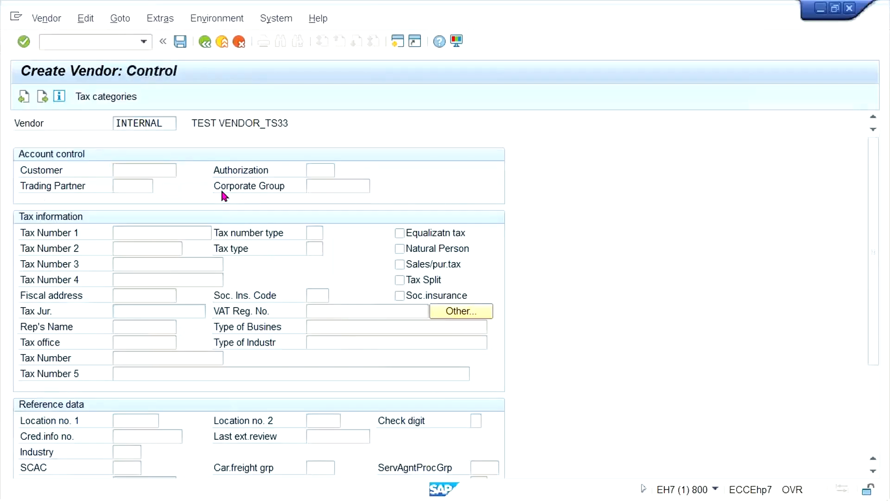
Advance to the accounting information, set the reconciliation account to 2000, and continue to the TS33 vendor's payment transactions accounting data.
key(Return)
key(Return)
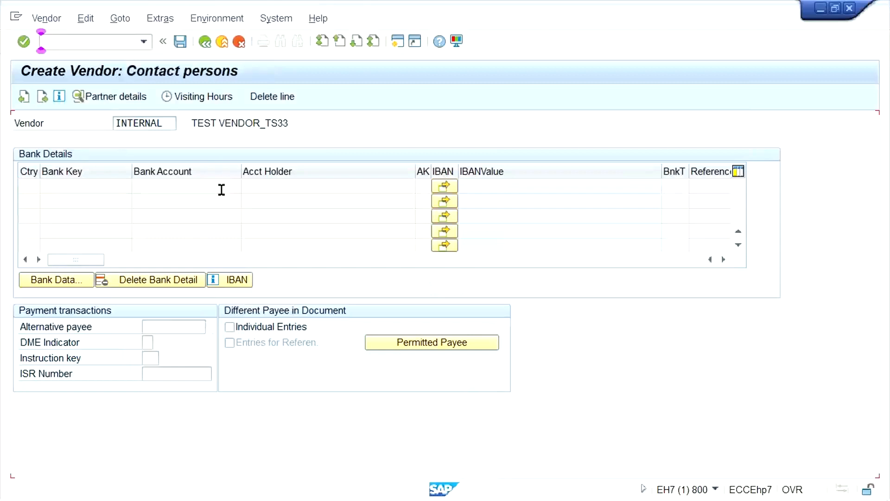
key(Return)
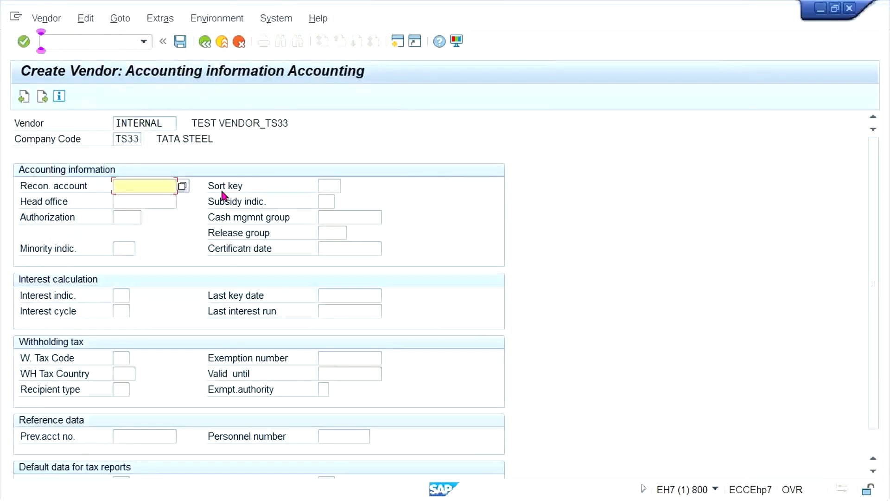
key(Down)
key(Return)
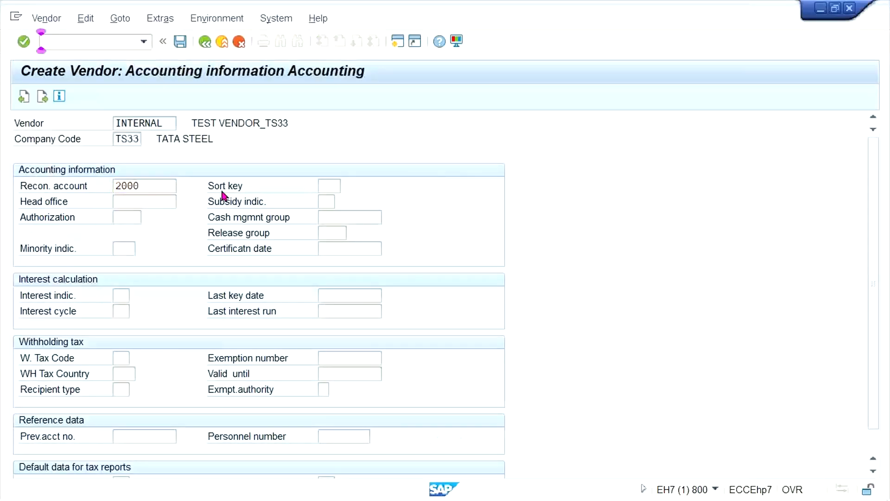
key(Return)
key(Tab)
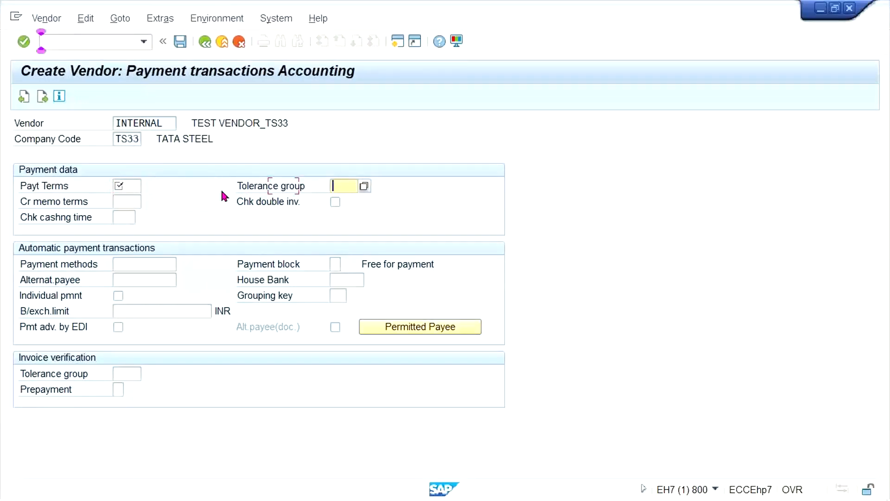
Discard the TS33 vendor entry and restart central vendor creation for company code TM33 with account group TM33.
click(68, 38)
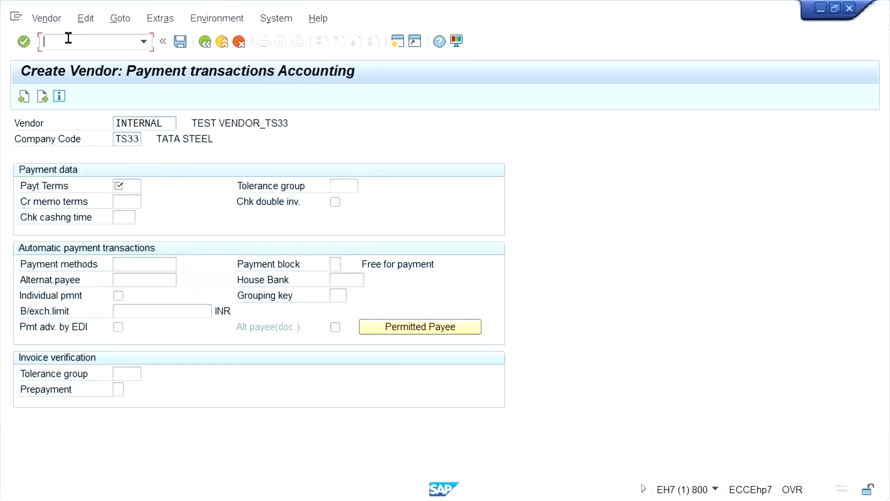
text(/N)
text(XK03)
key(Return)
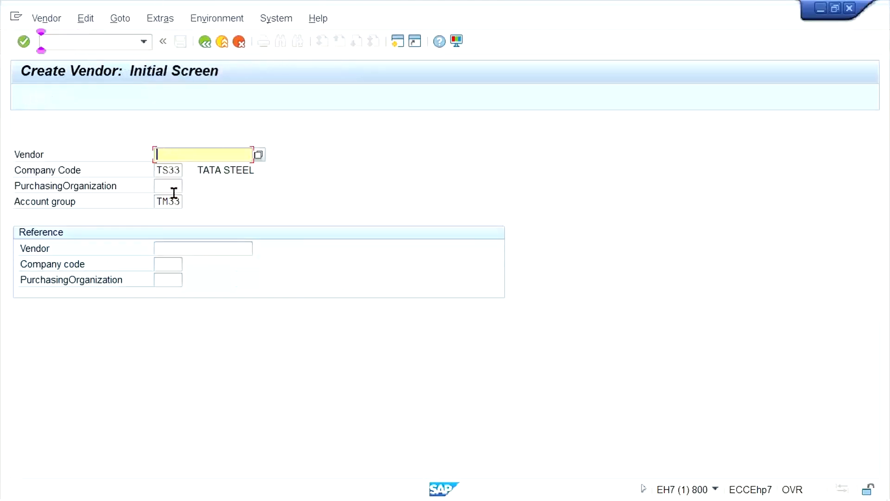
click(169, 170)
key(Left)
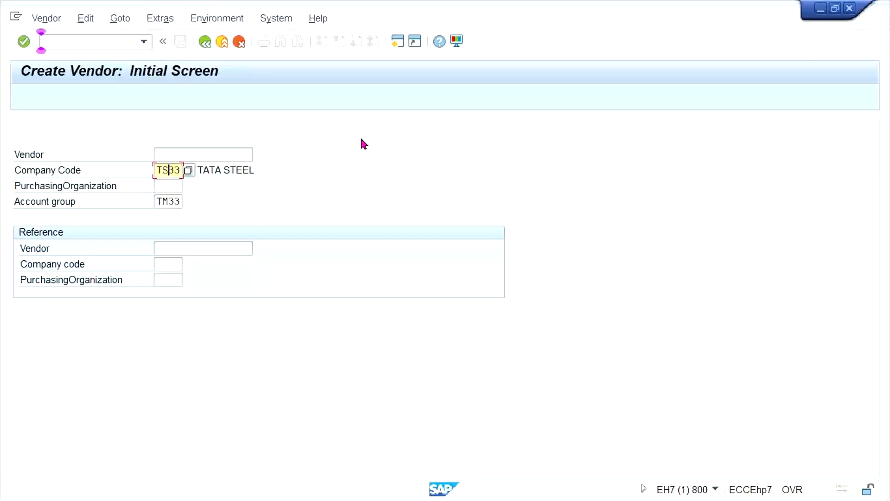
key(Return)
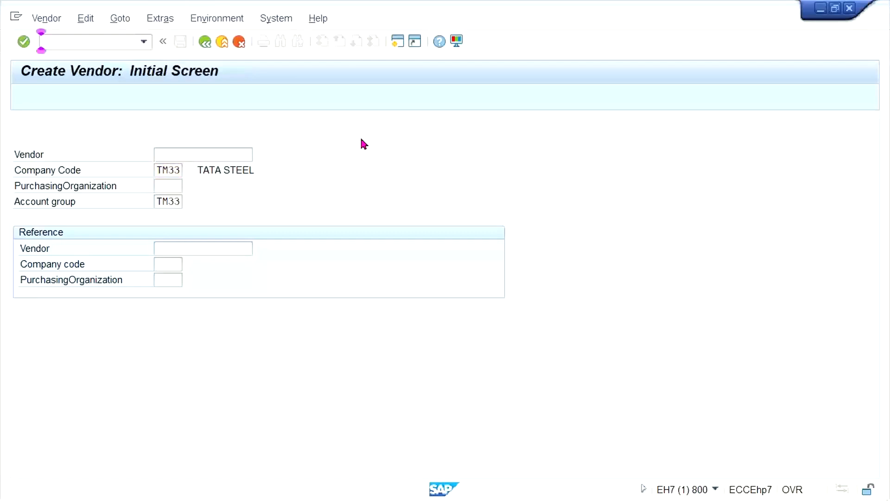
Enter the vendor name TEST VENDOR_TM33 and country IN, and continue past the duplicate check to the control data.
click(210, 202)
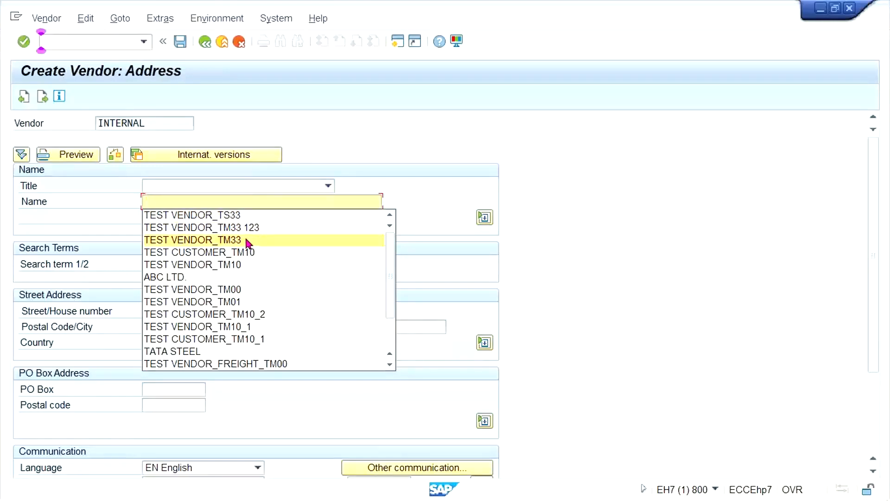
click(260, 241)
click(151, 342)
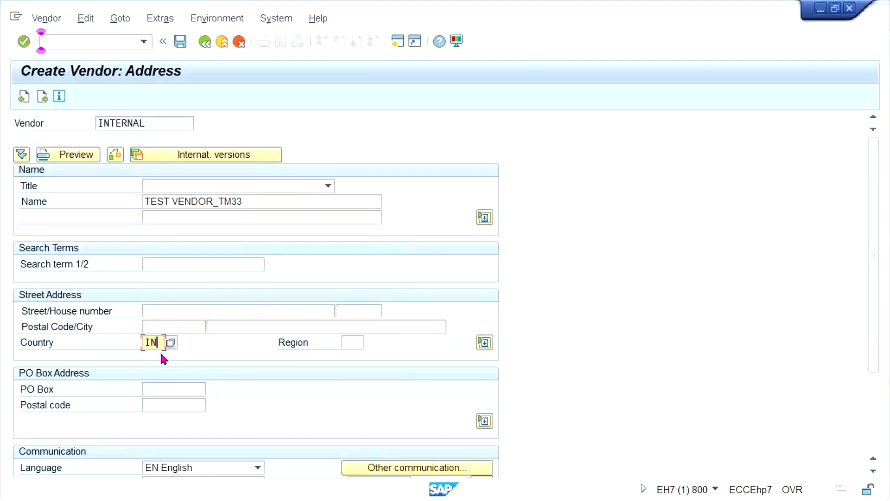
key(Return)
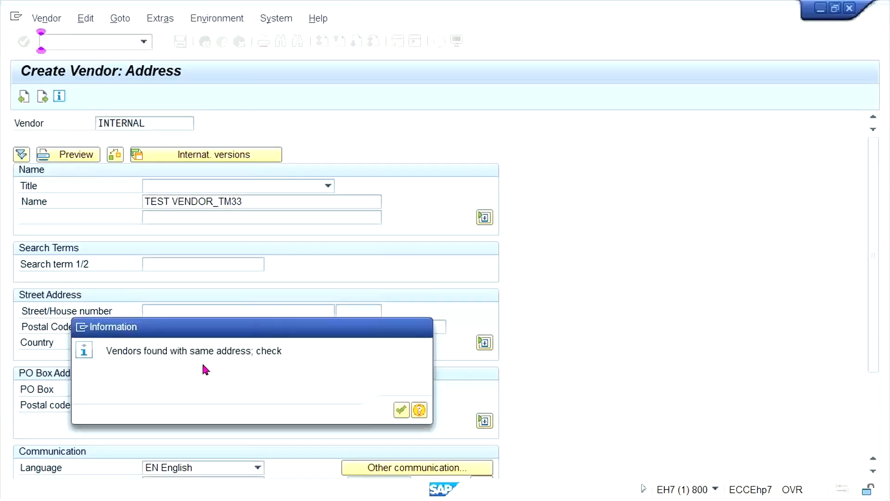
key(Return)
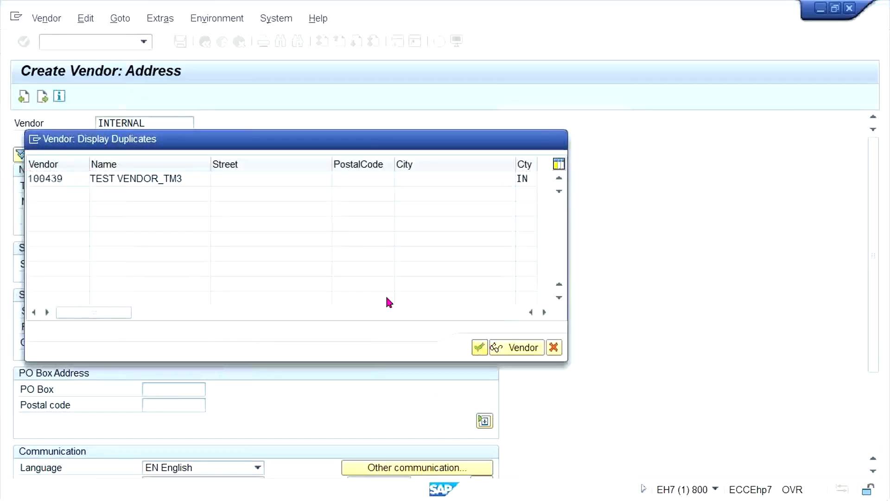
key(Return)
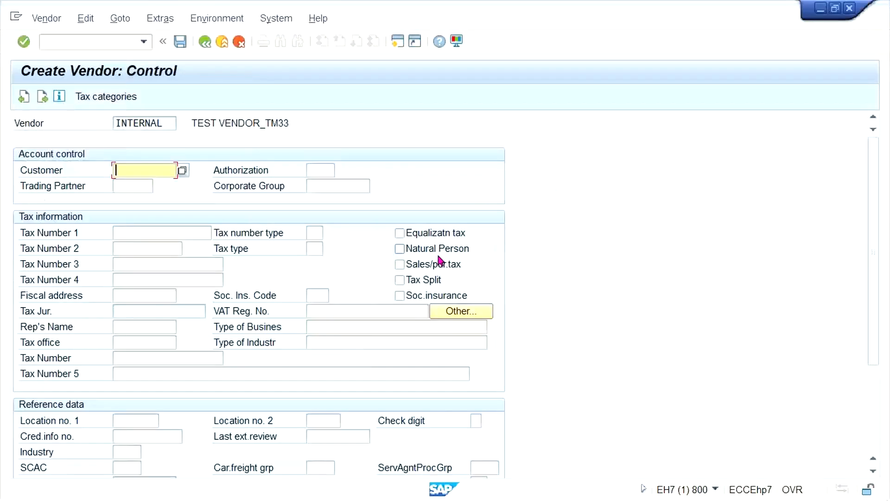
Set the TM33 vendor's reconciliation account to 2000 and try to continue past the payment transactions accounting data without payment terms.
key(Return)
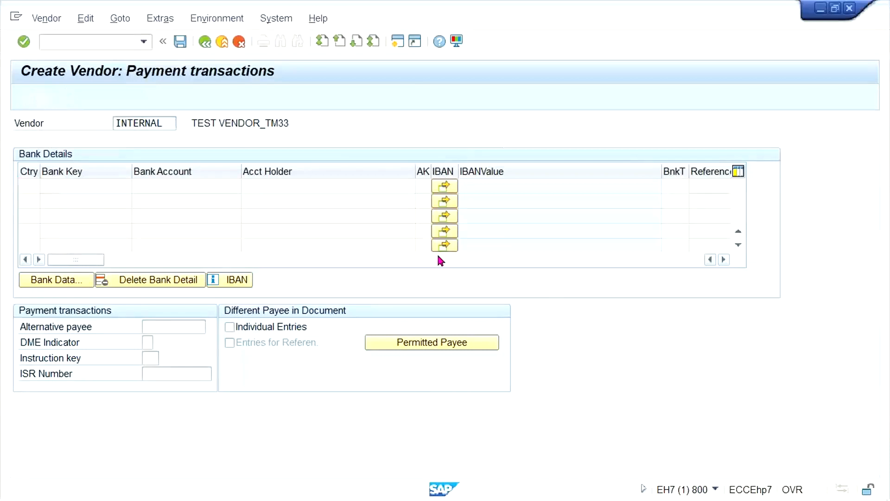
key(Return)
key(Return)
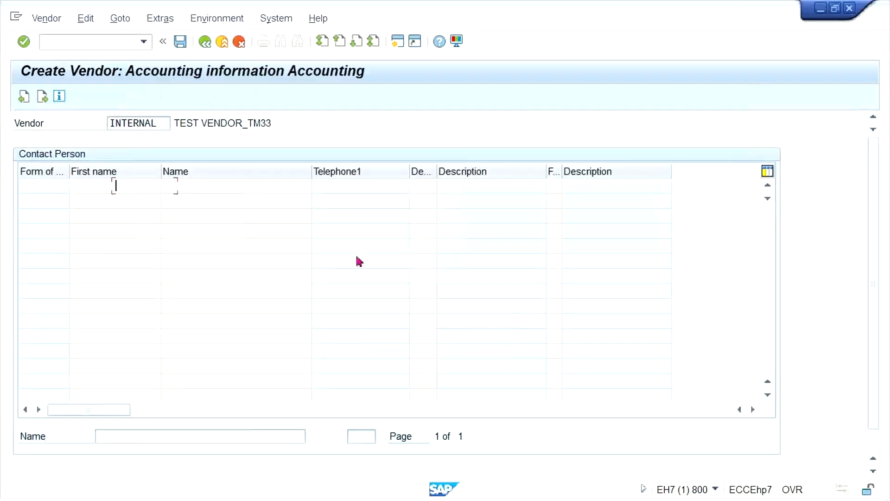
key(space)
click(137, 199)
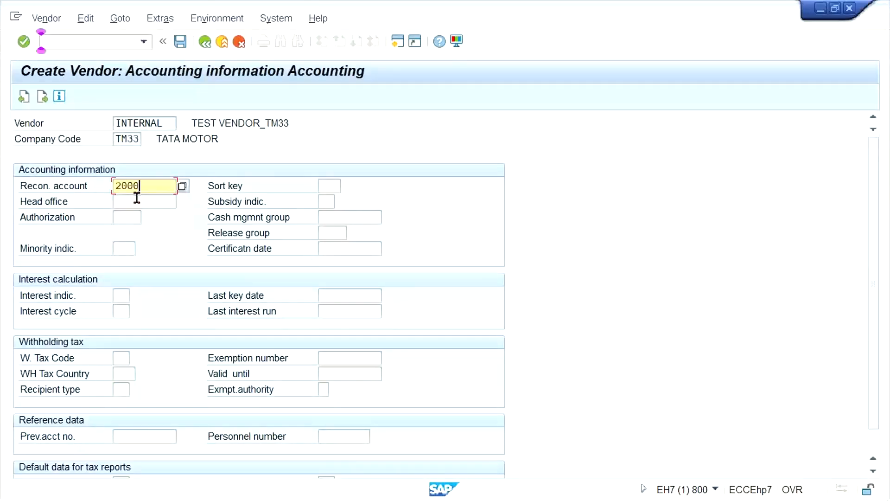
key(Return)
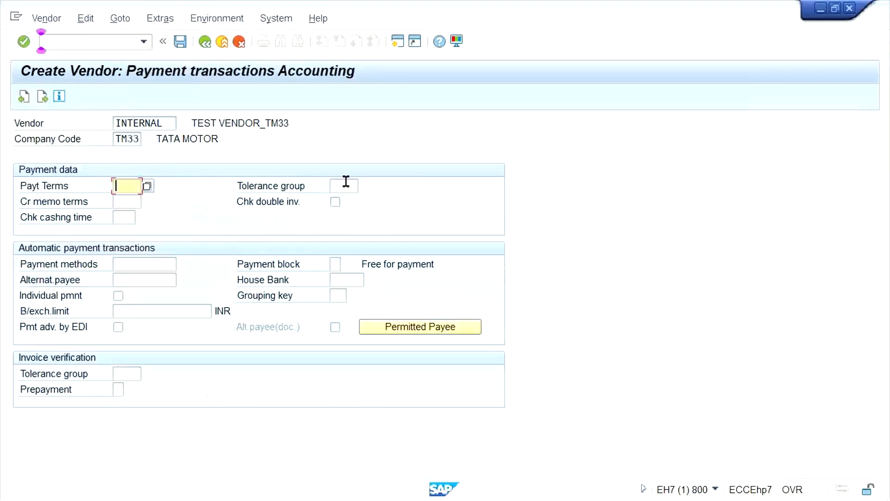
click(346, 181)
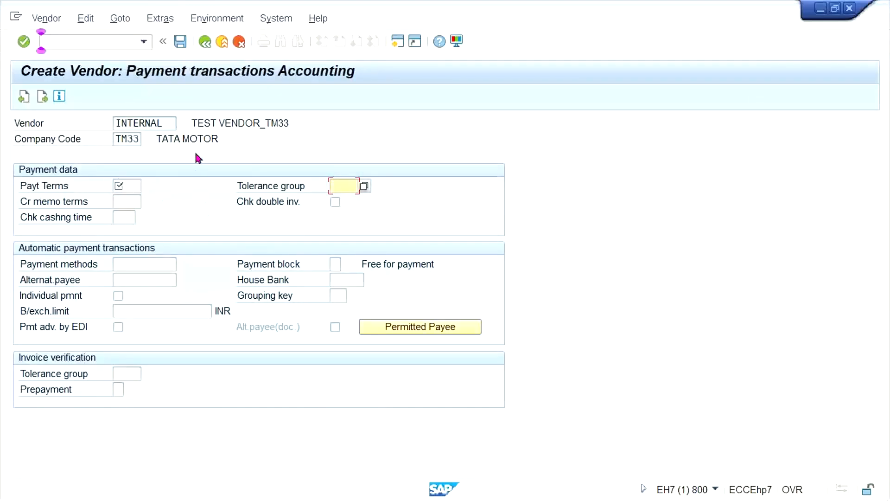
key(Return)
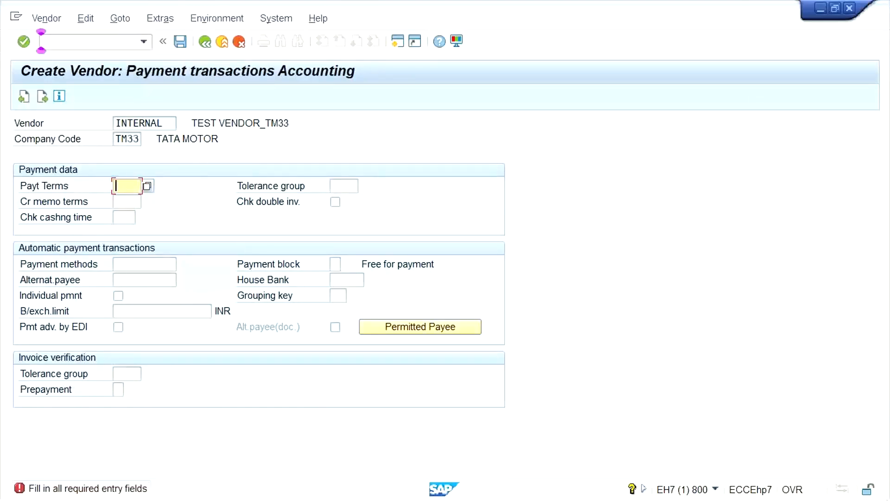
Switch to the vendor account group session, set Terms of payment to optional entry in TM33's company code payment transactions, and save.
mouse_move(180, 490)
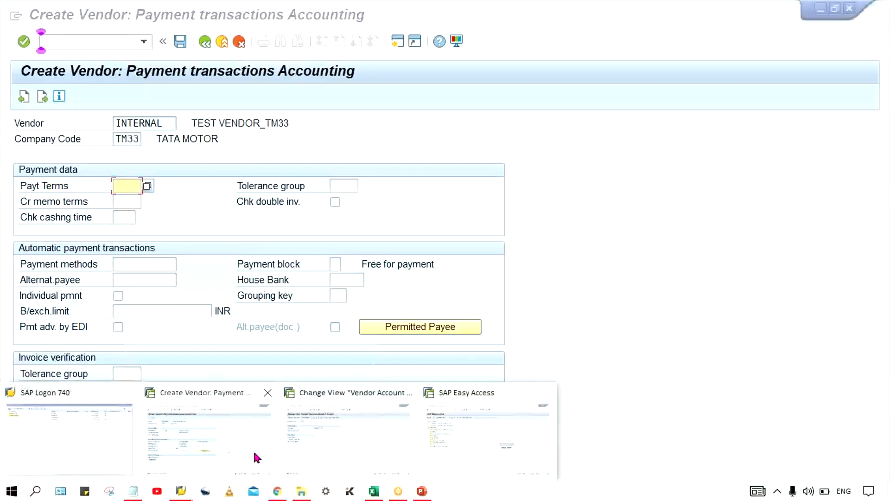
click(229, 451)
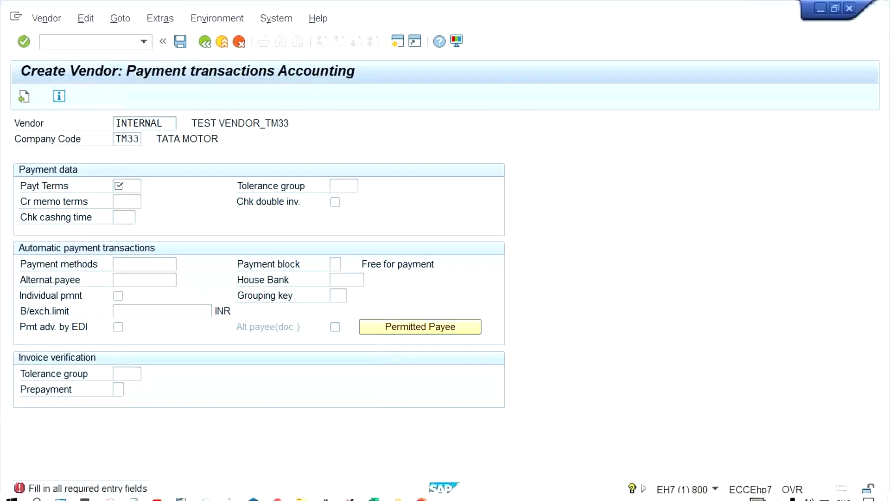
mouse_move(182, 491)
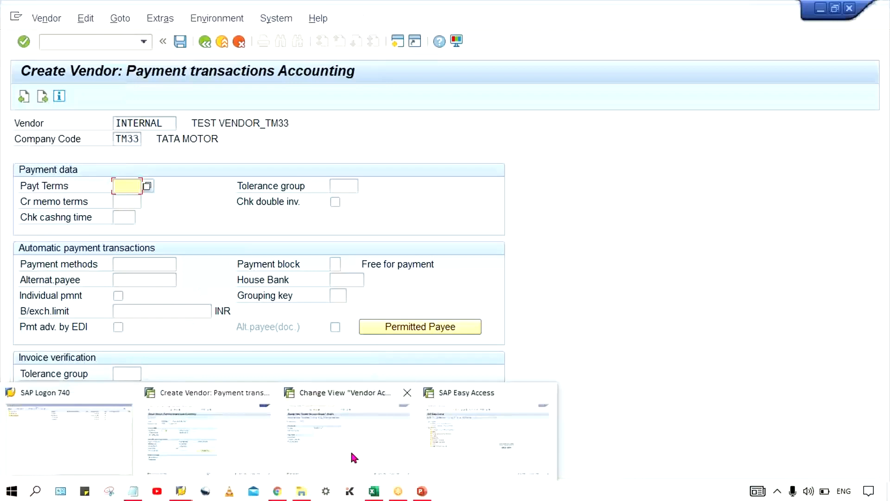
click(319, 438)
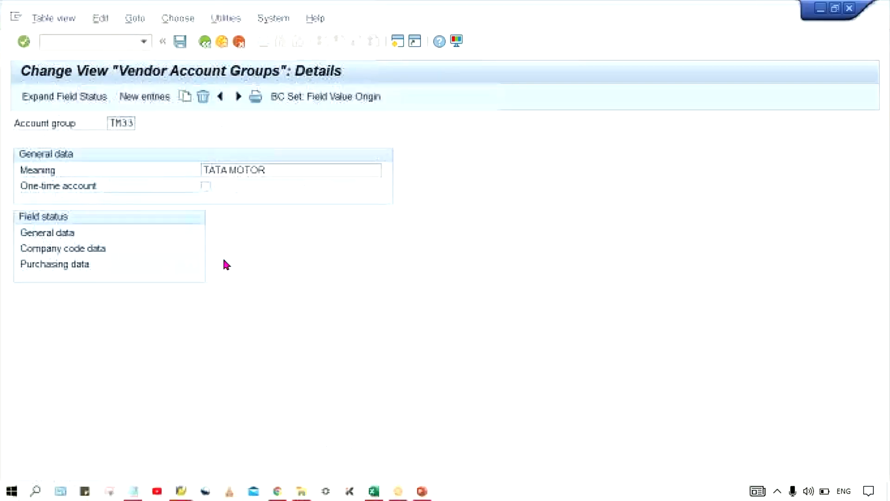
double_click(68, 249)
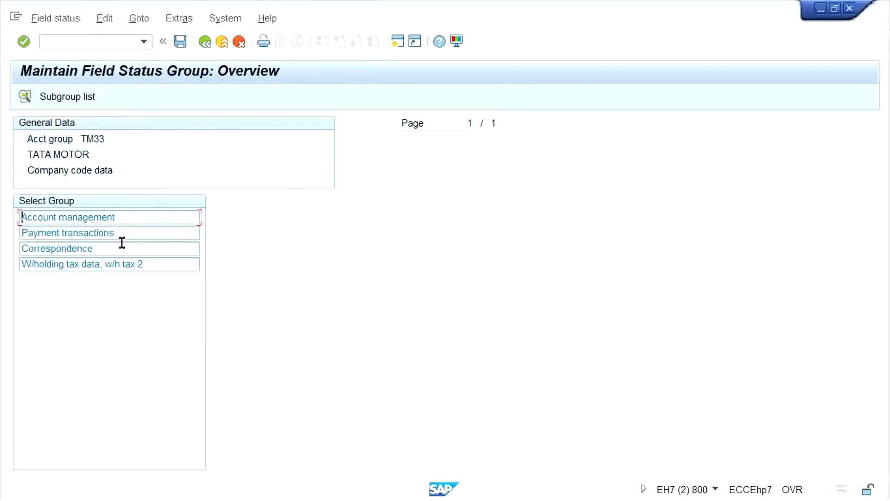
double_click(105, 233)
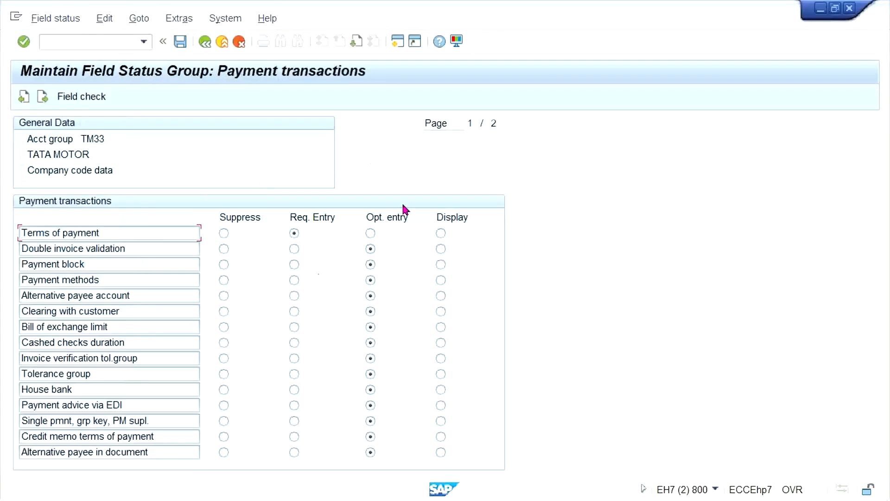
click(370, 233)
key(ctrl+s)
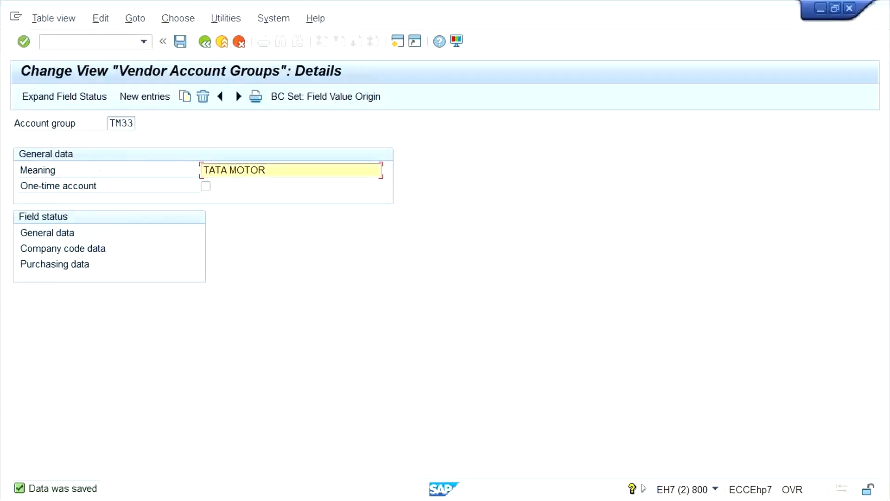
Switch to Excel and review the terms-of-payment statuses planned for TM33 and TS33 on Sheet3.
click(375, 491)
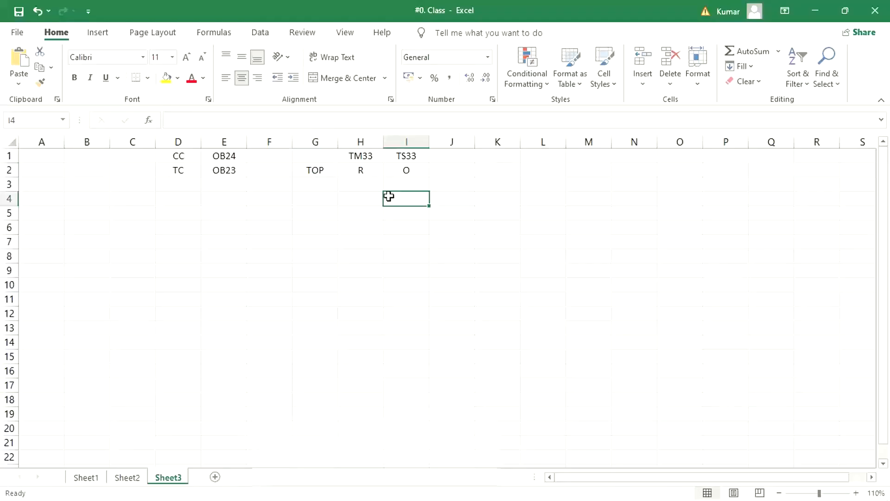
click(402, 170)
click(364, 170)
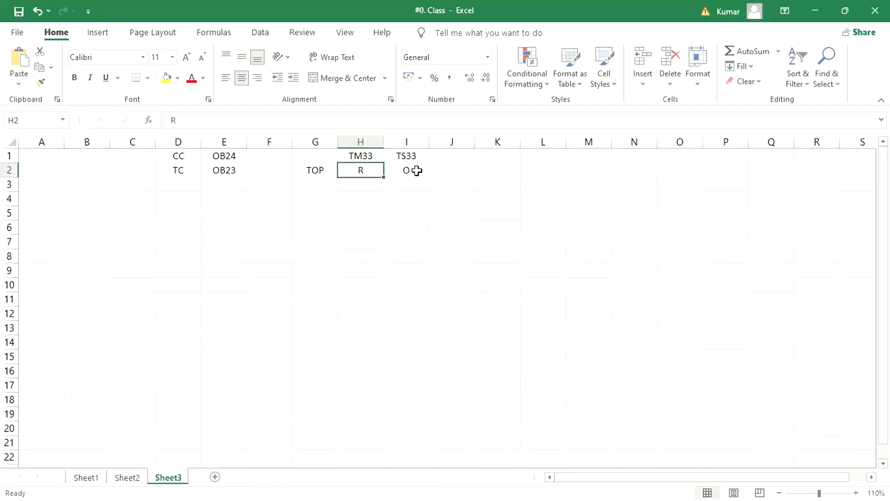
drag(324, 186, 331, 274)
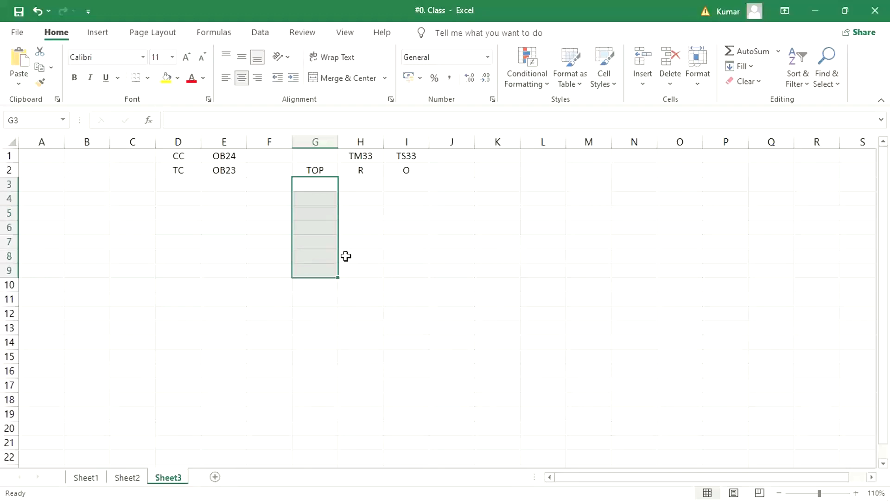
click(401, 282)
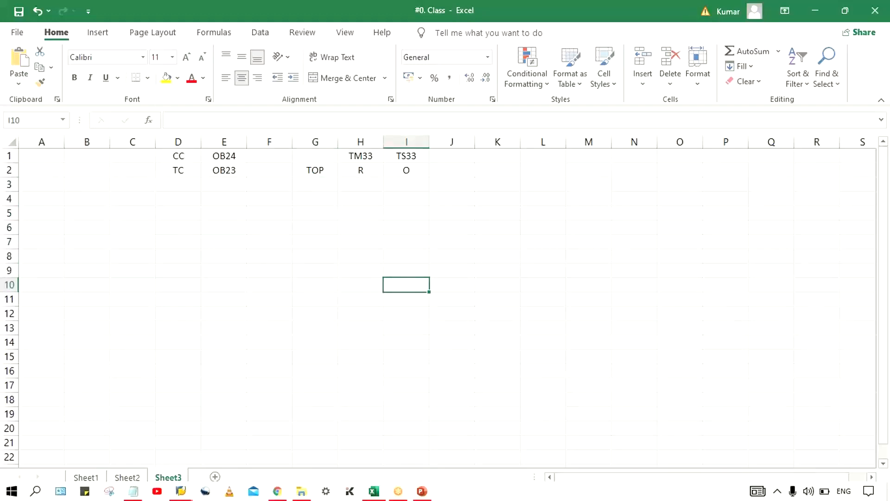
Return to the SAP vendor account group session and start transaction OB24 for vendor field selection per company code.
mouse_move(355, 452)
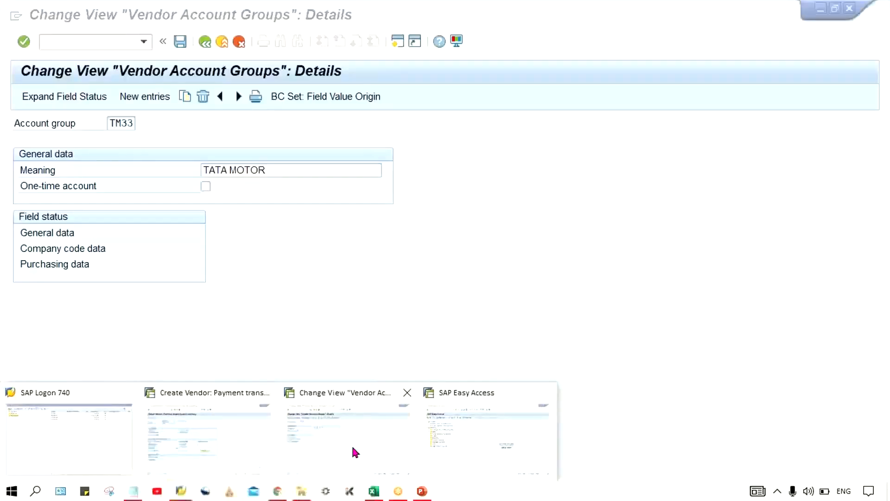
click(276, 381)
click(82, 46)
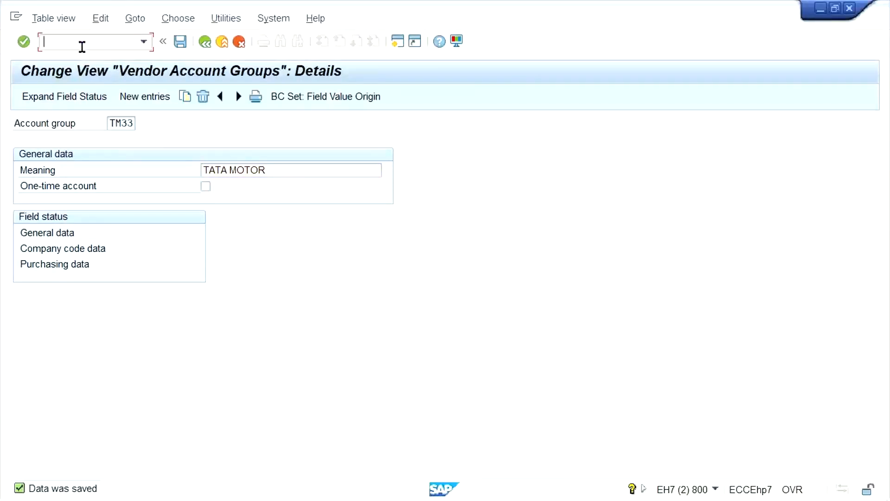
text(/N)
text(OB)
text(D3)
key(Return)
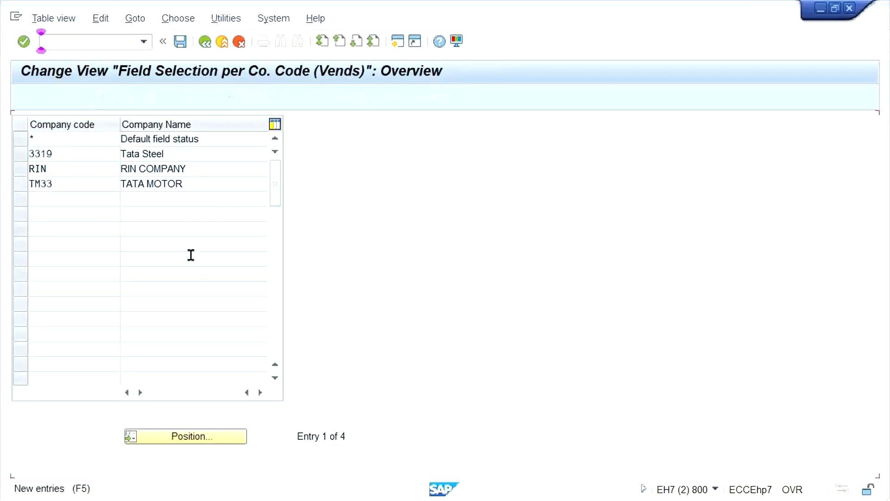
Add company code TS33 as a new field selection entry, save it, and return to the company code overview.
key(F5)
text(TS33)
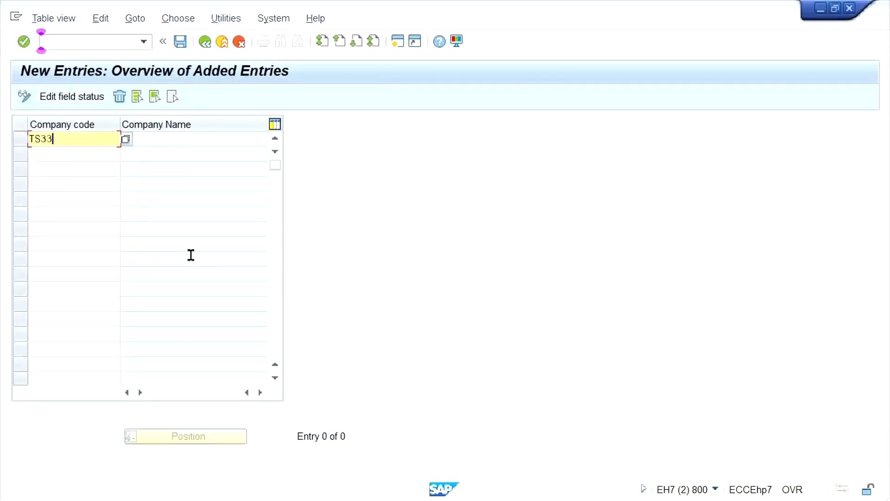
key(Return)
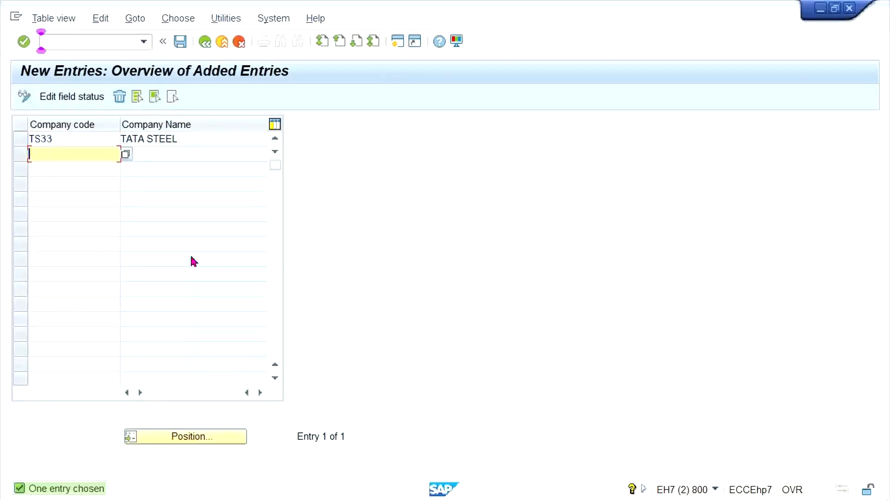
key(ctrl+s)
key(Return)
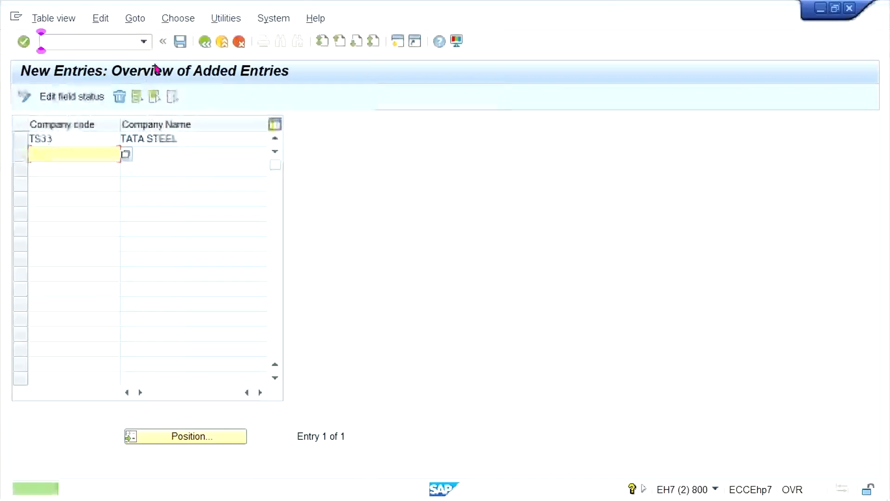
key(F3)
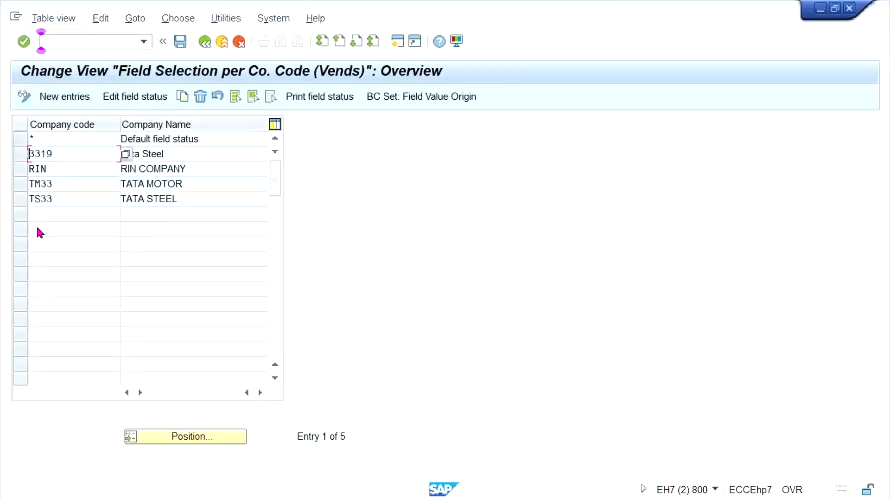
Set Terms of payment to required entry in the payment transactions field status of company code TM33 and save.
double_click(93, 184)
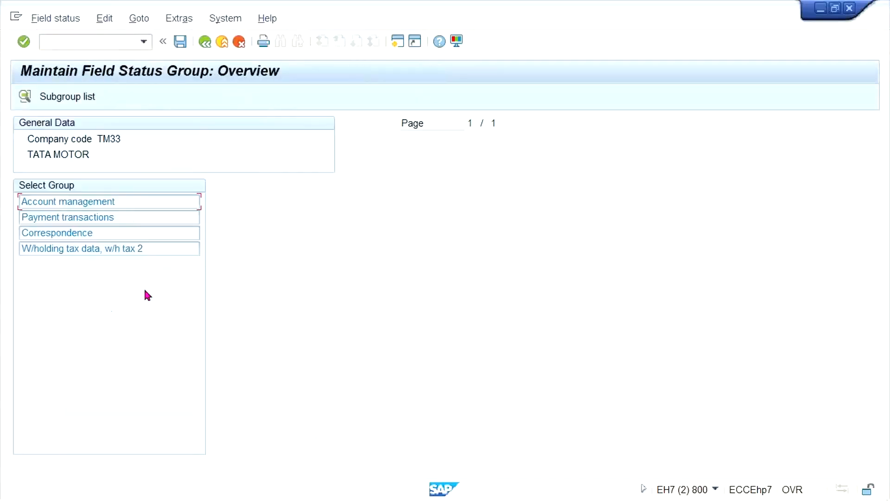
double_click(119, 216)
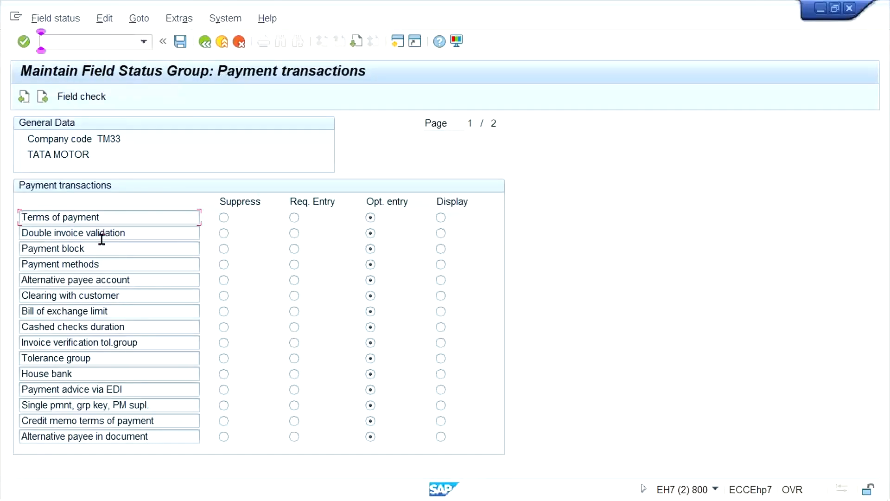
click(295, 217)
key(ctrl+s)
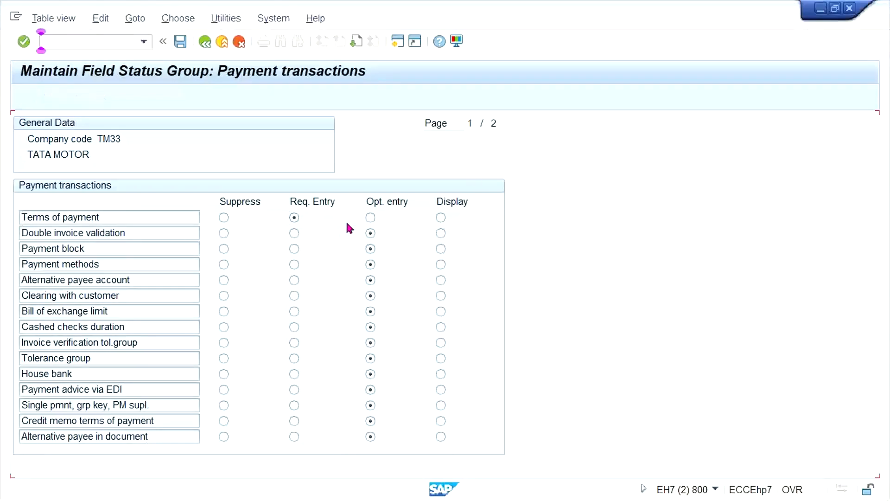
Inspect the account management field status of company code TS33 and return to its group overview.
double_click(68, 199)
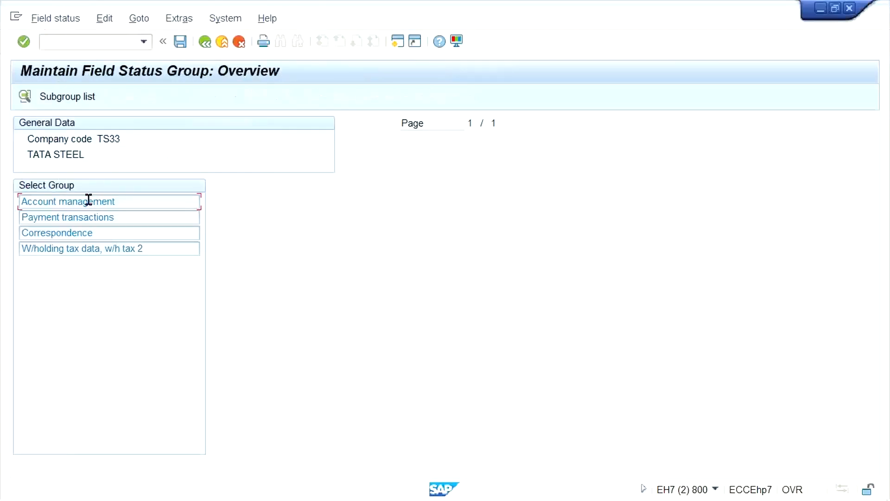
double_click(169, 200)
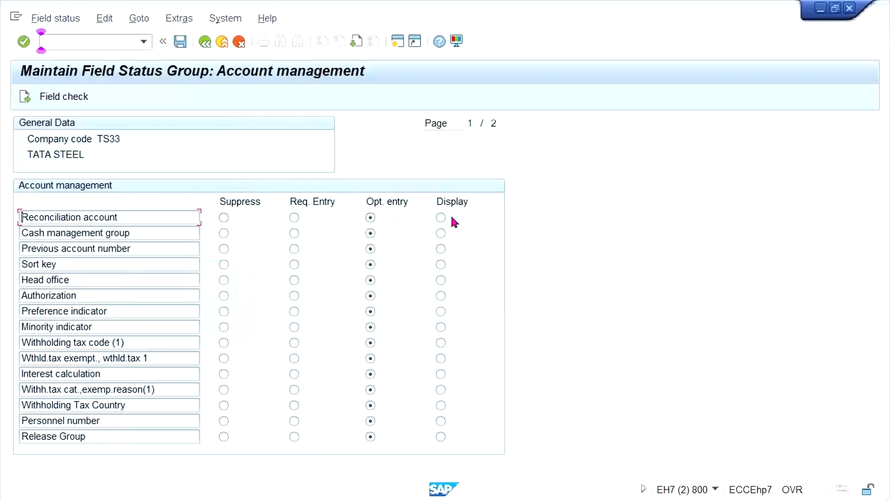
click(203, 44)
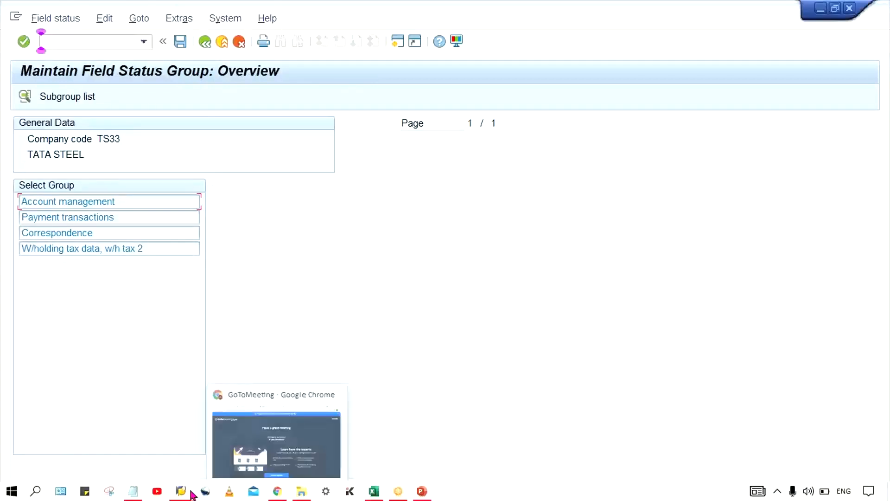
Switch to the SAP Easy Access session, start transaction XK01, and continue with company code and account group TM33.
mouse_move(181, 489)
click(494, 429)
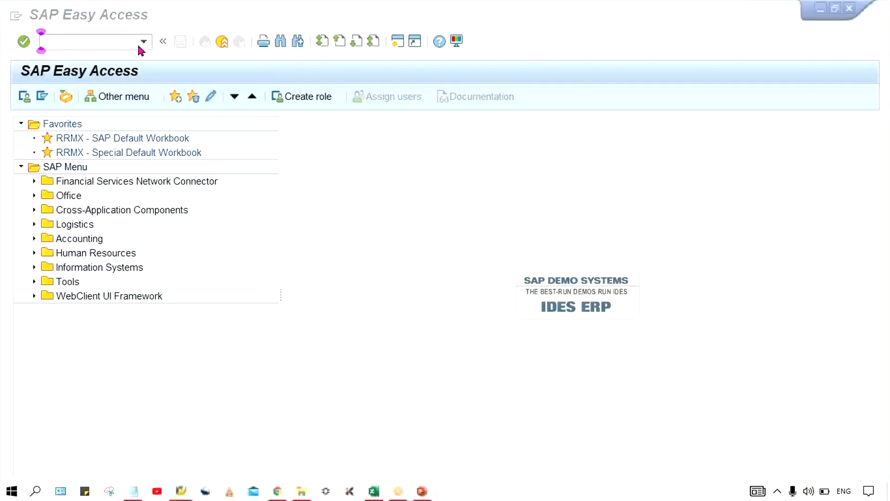
text(XK01)
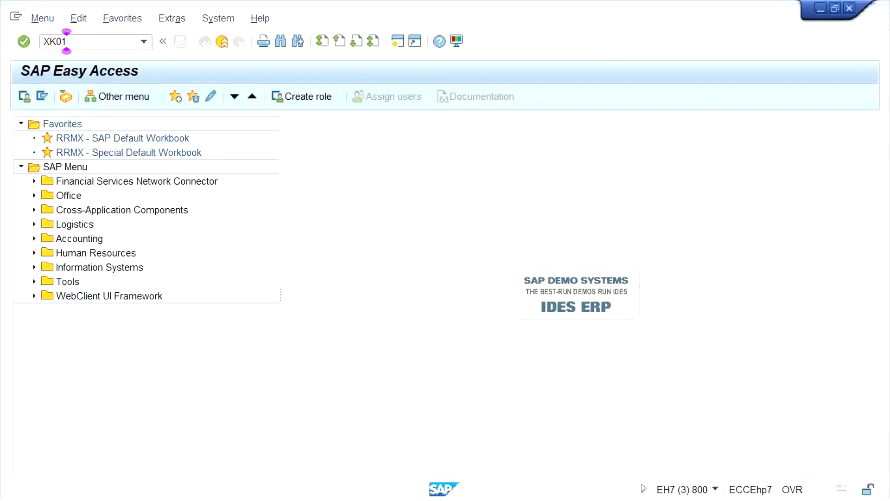
key(Return)
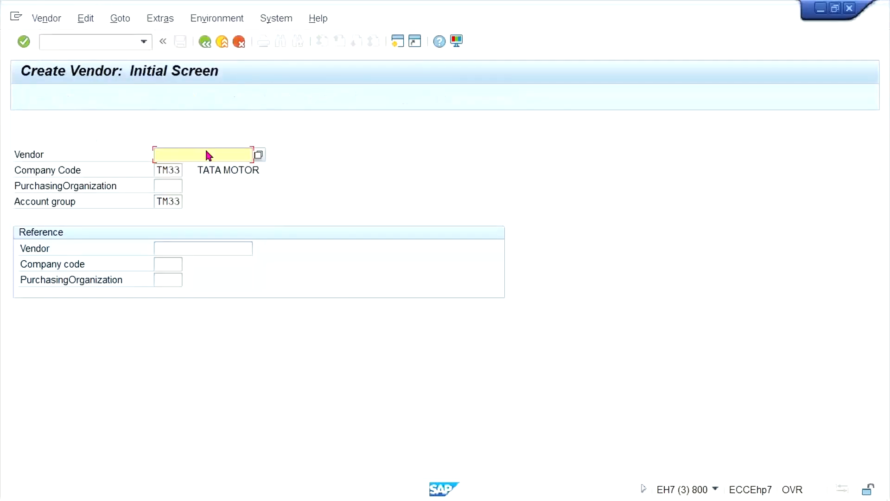
key(Return)
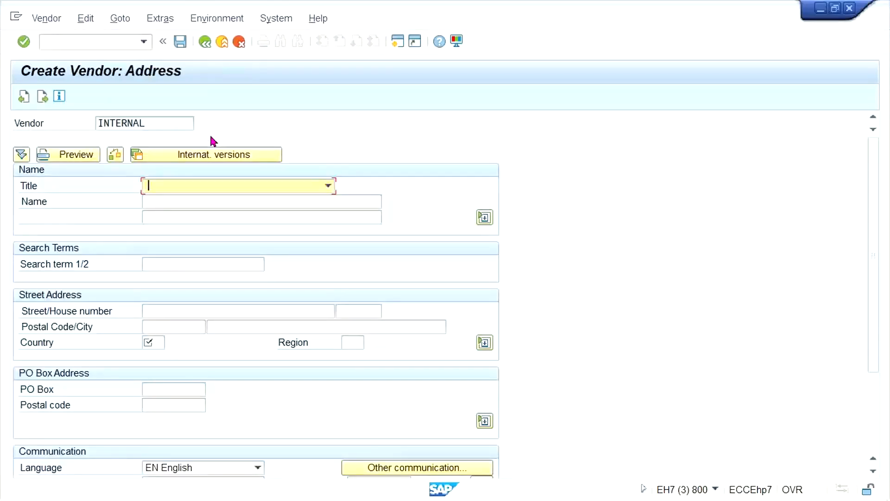
Enter the vendor name TEST VENDOR_TM33 1245 and country IN, and continue to the bank details and payment transactions.
click(191, 201)
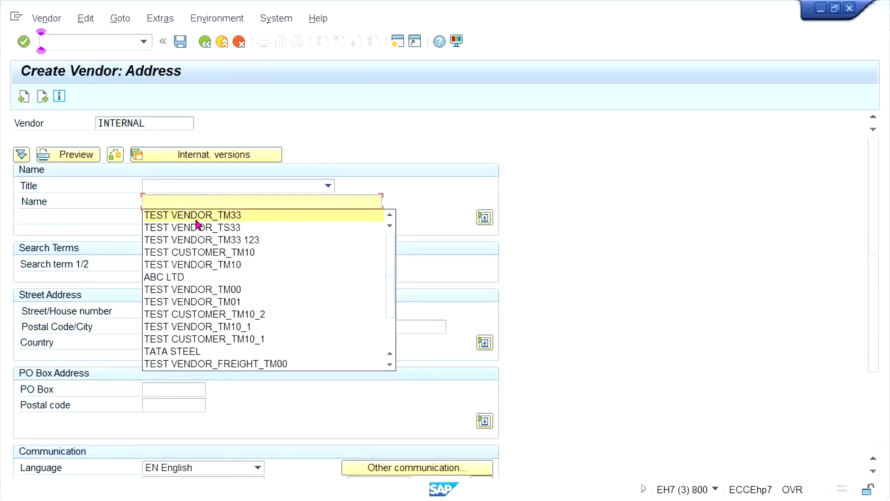
click(197, 214)
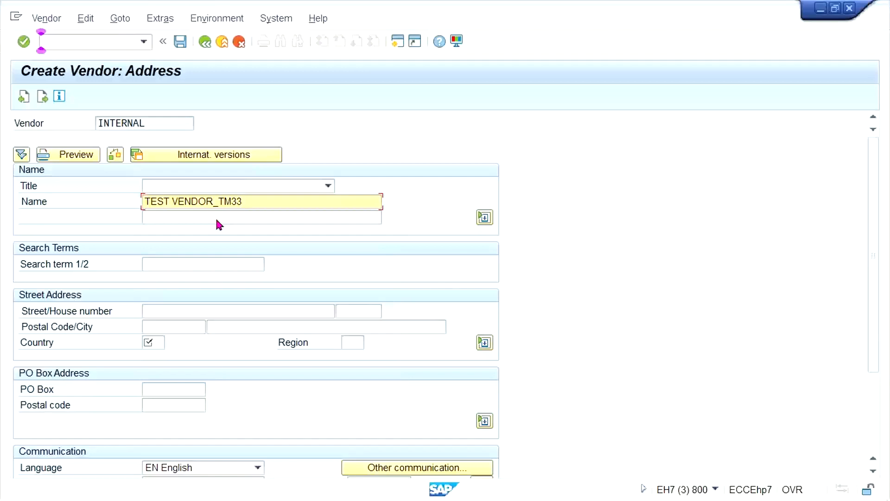
text(1245)
click(151, 343)
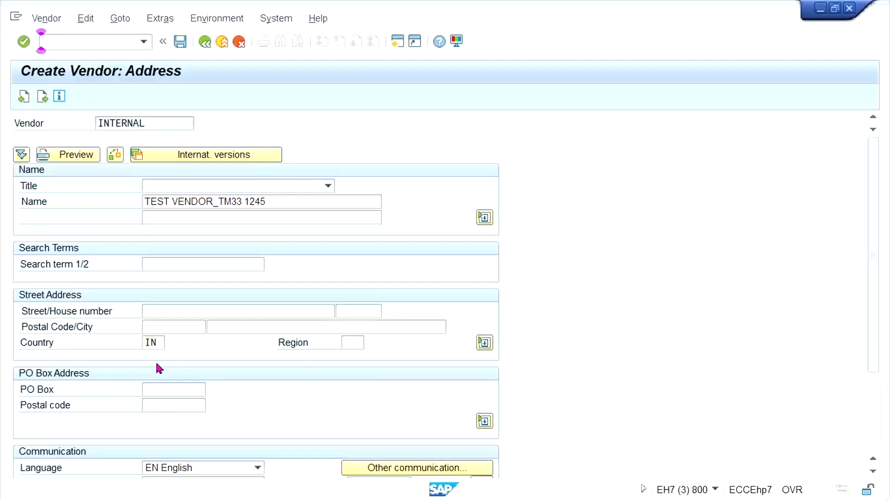
text(IN)
key(Return)
Advance to the accounting information, set the reconciliation account to 2000, and continue to the payment transactions accounting data.
key(Return)
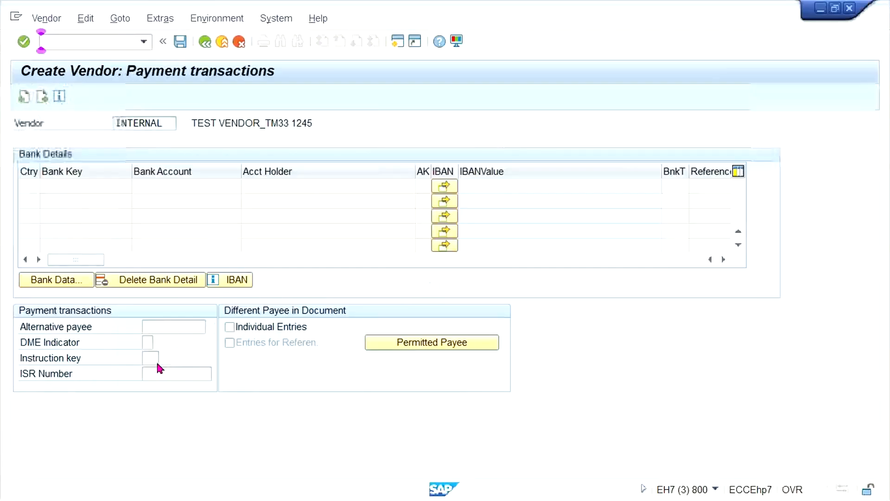
key(Return)
key(Return)
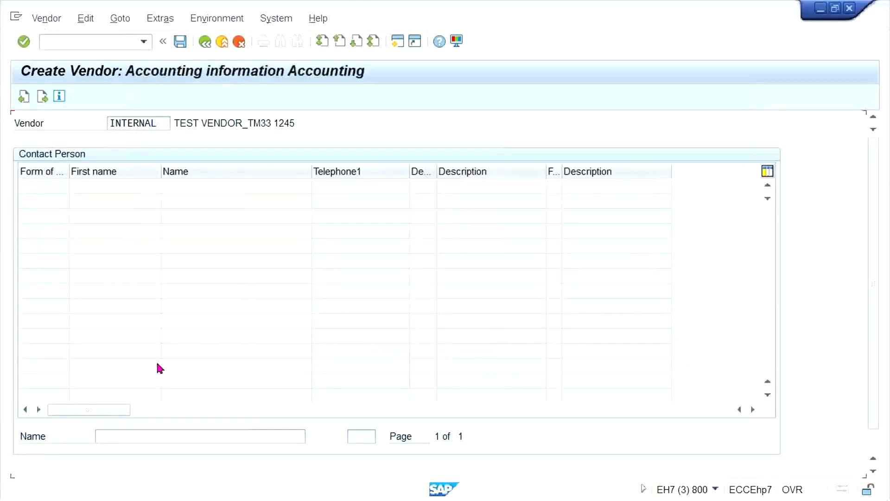
key(Down)
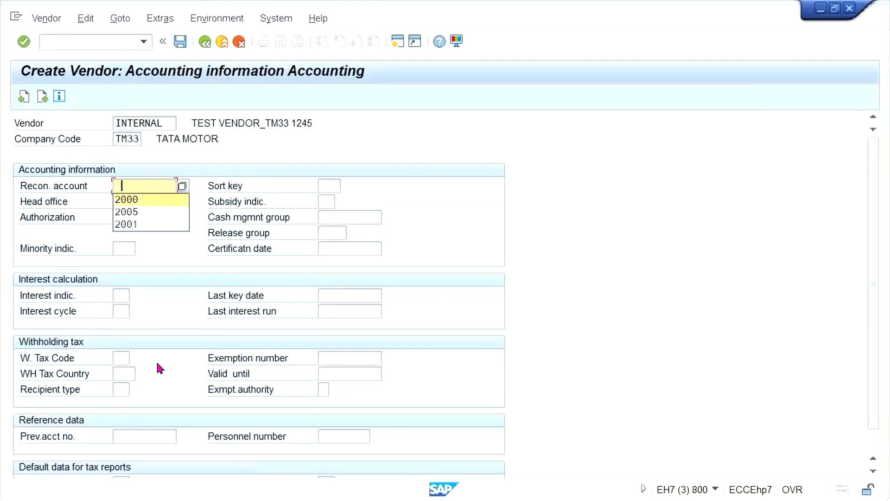
key(Return)
key(Return)
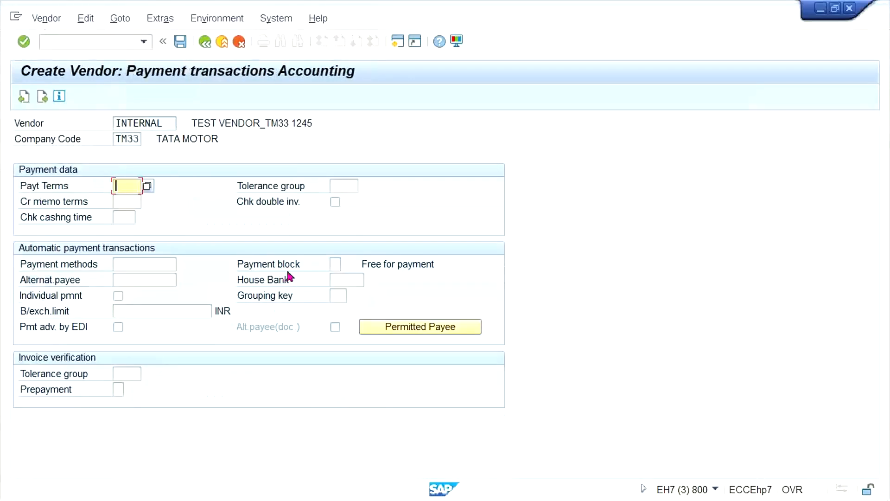
Try to continue past the TM33 vendor's payment transactions accounting data with the payment terms left blank.
key(Tab)
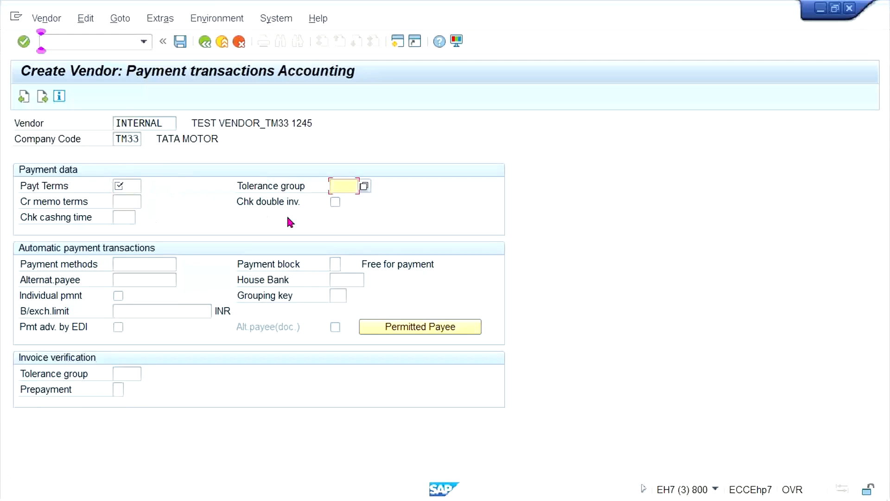
key(Return)
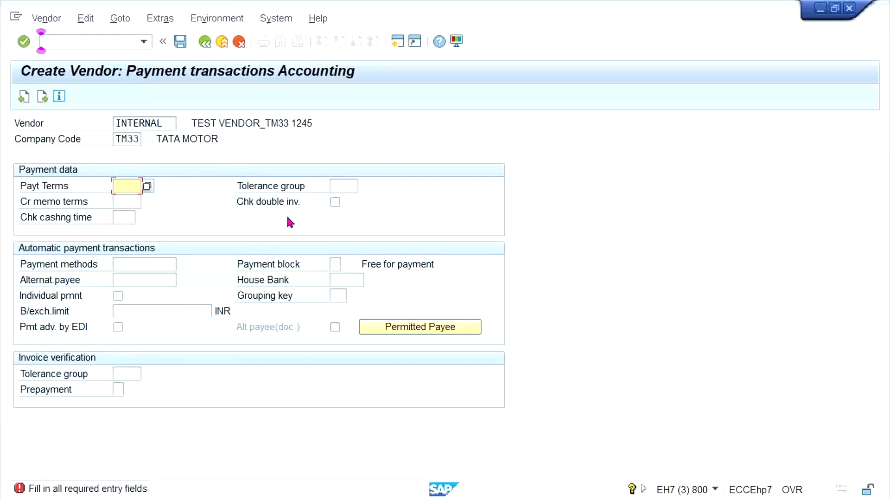
key(F4)
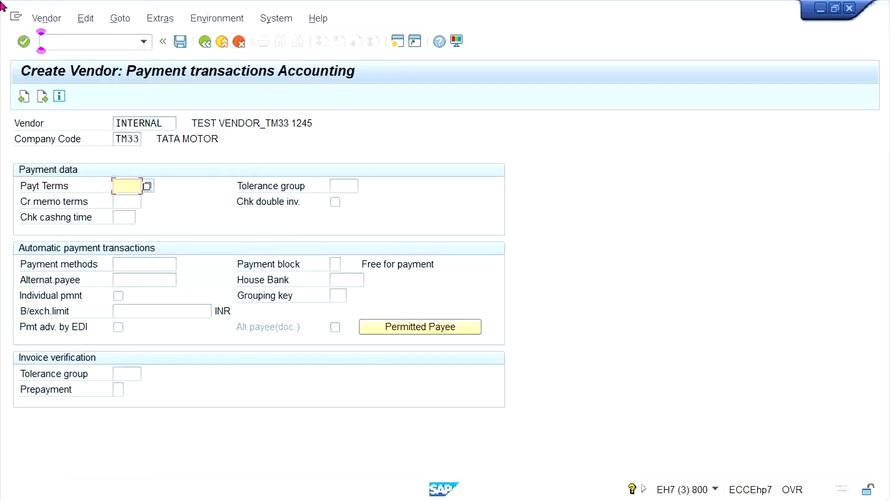
Restart vendor creation with transaction XK01 and continue with company code TS33 and account group TM33.
click(77, 38)
text(/N)
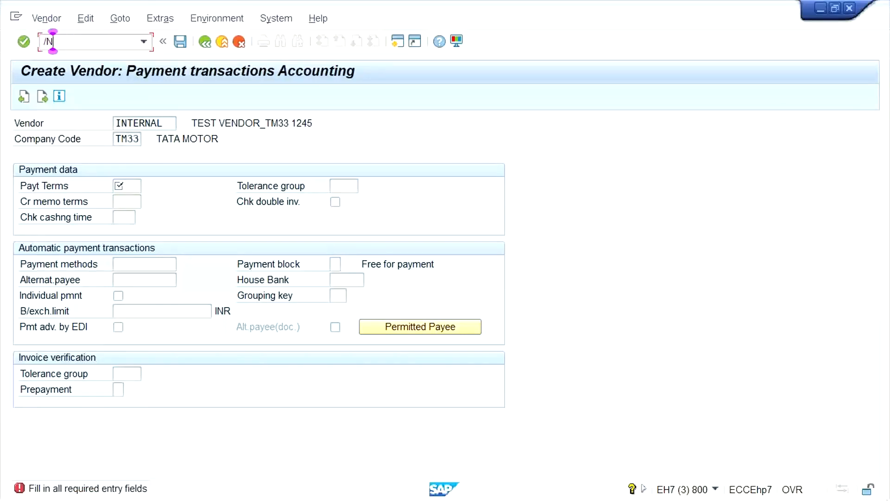
text(XK01)
key(Return)
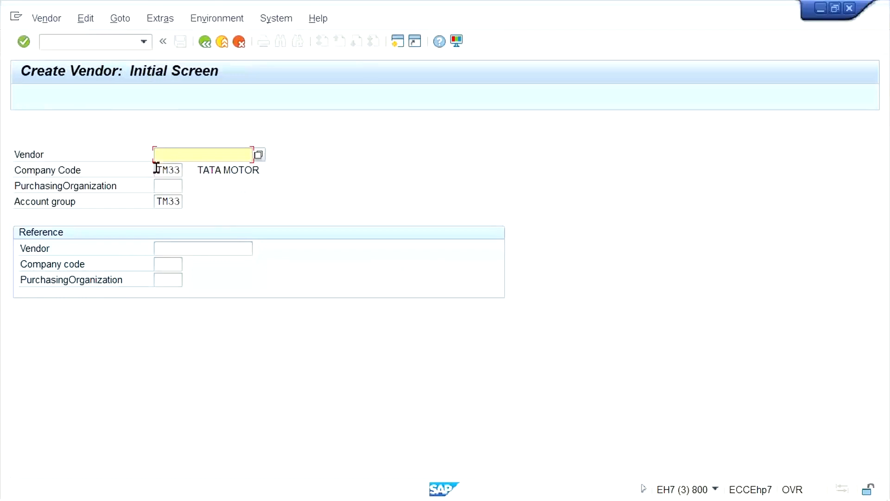
click(161, 169)
text(S)
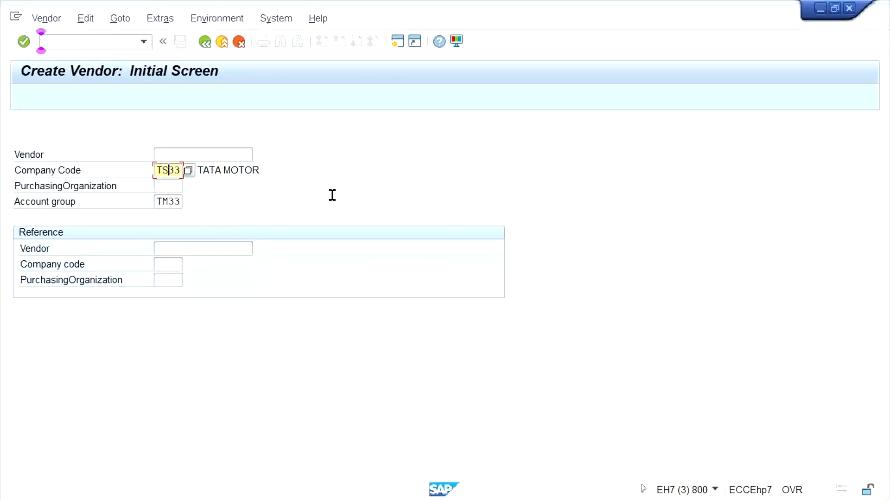
key(Return)
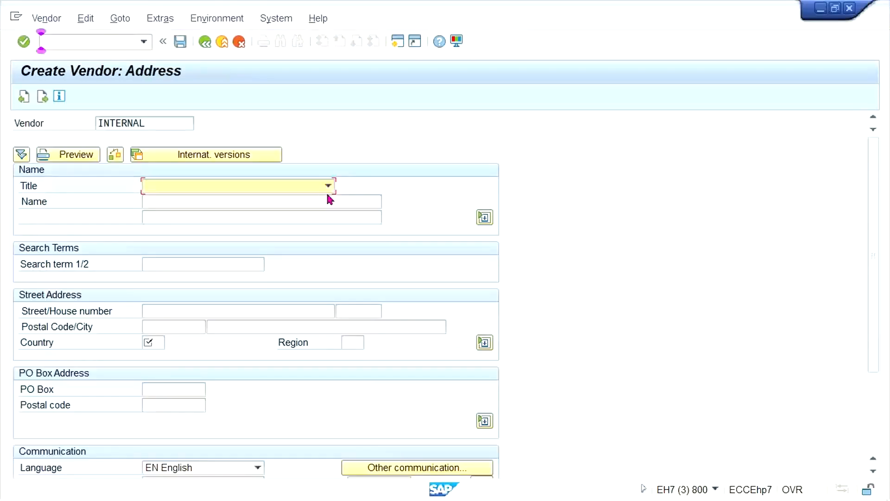
Enter the vendor name TEST VENDOR_TS33 and country IN, and advance to the company code accounting information.
click(299, 200)
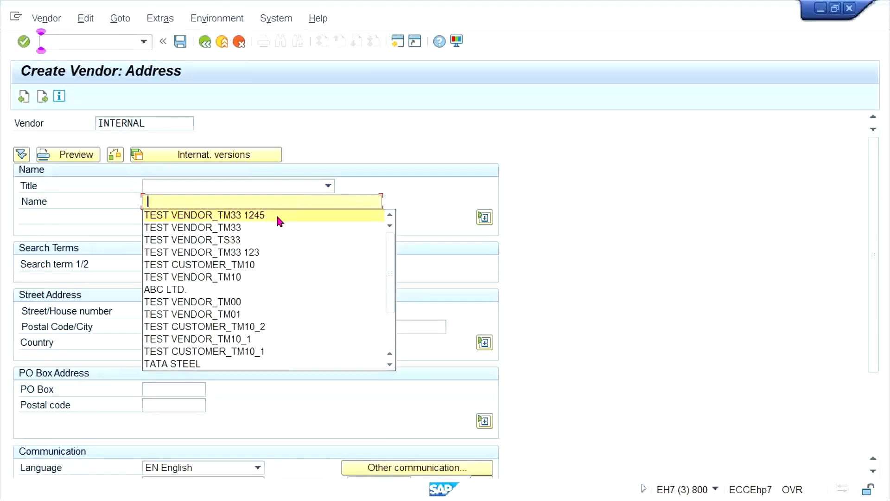
click(233, 240)
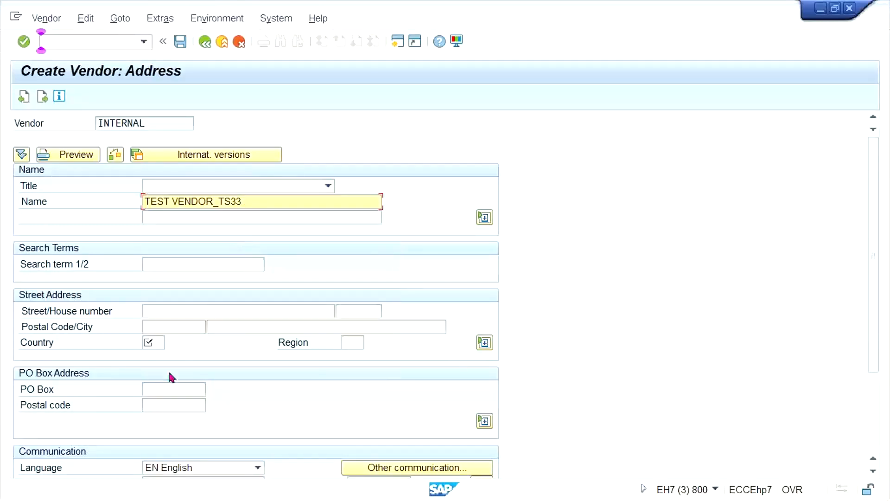
click(148, 341)
text(IN)
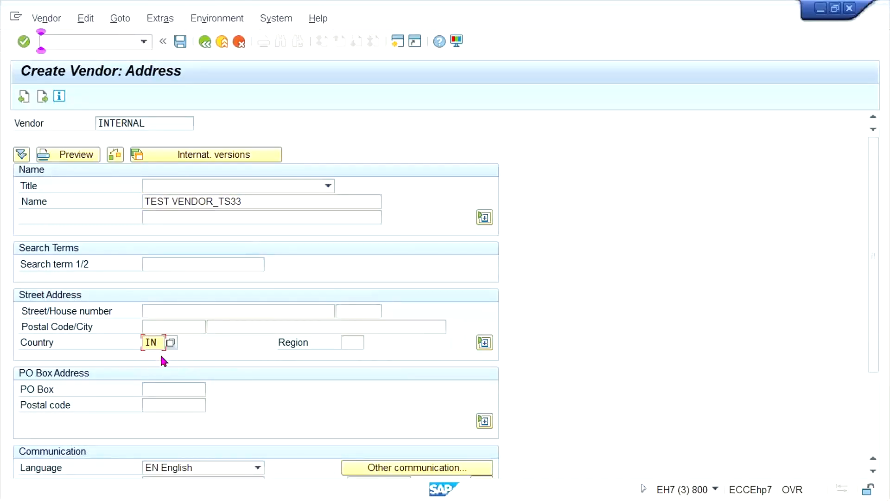
key(Return)
key(Return)
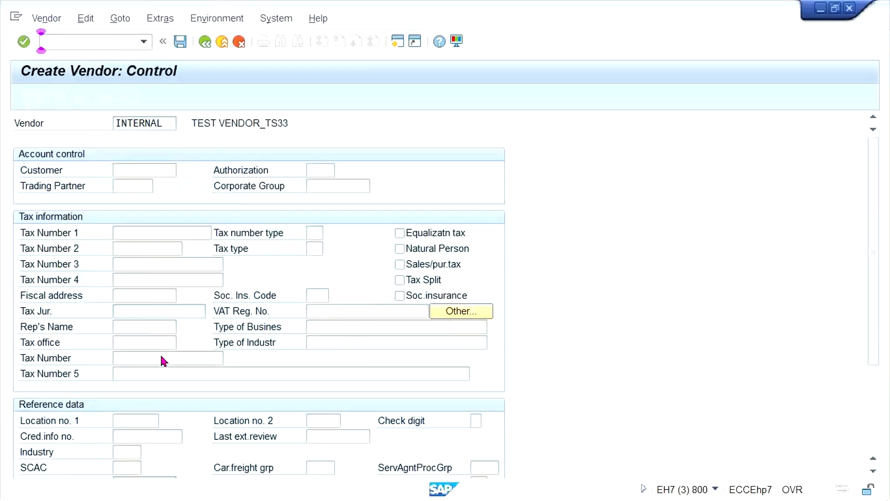
key(Return)
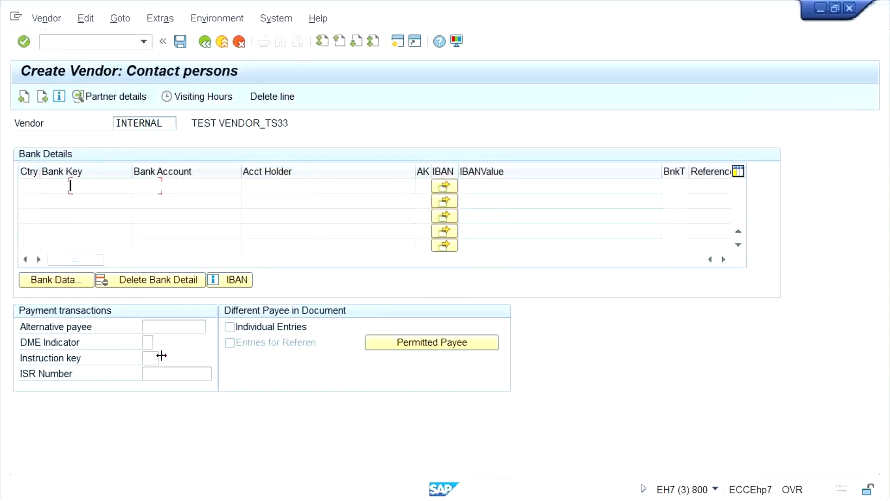
key(Return)
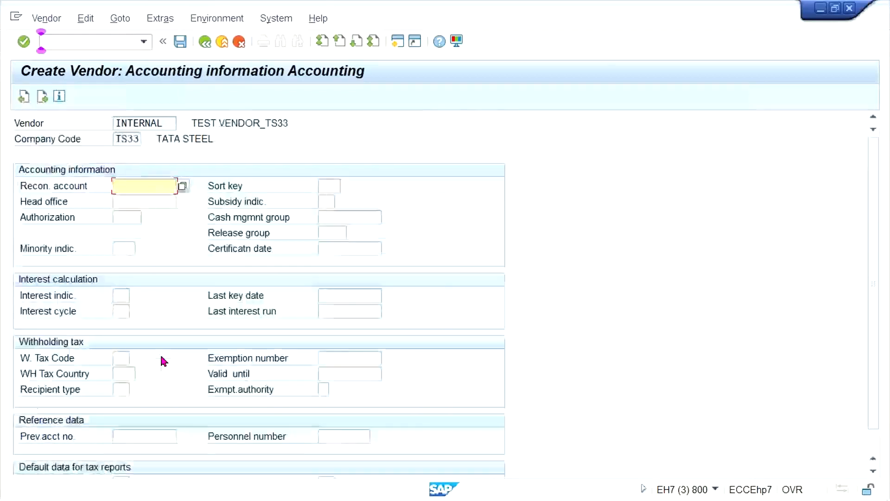
Fill in the reconciliation account from the earlier entries and continue to the payment transactions accounting data.
key(Down)
key(Return)
key(Return)
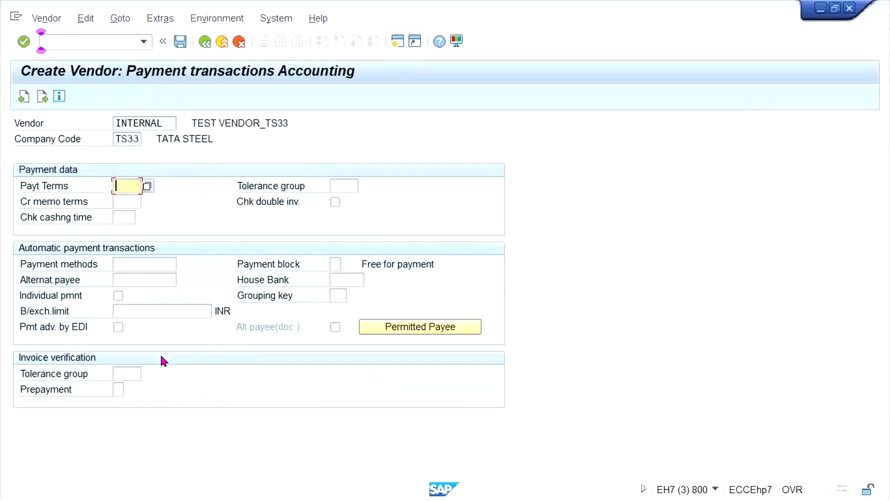
Continue past the payment data with the payment terms left blank, and end the TS33 vendor creation without saving.
key(Tab)
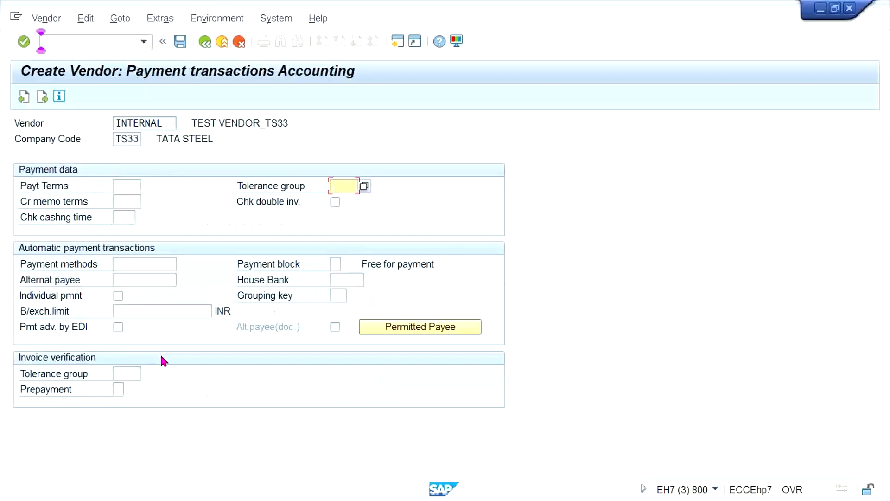
key(Return)
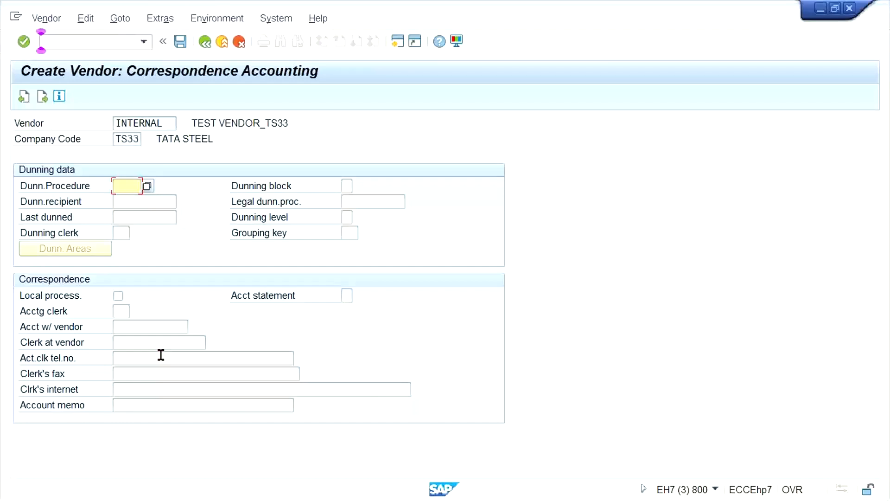
key(Return)
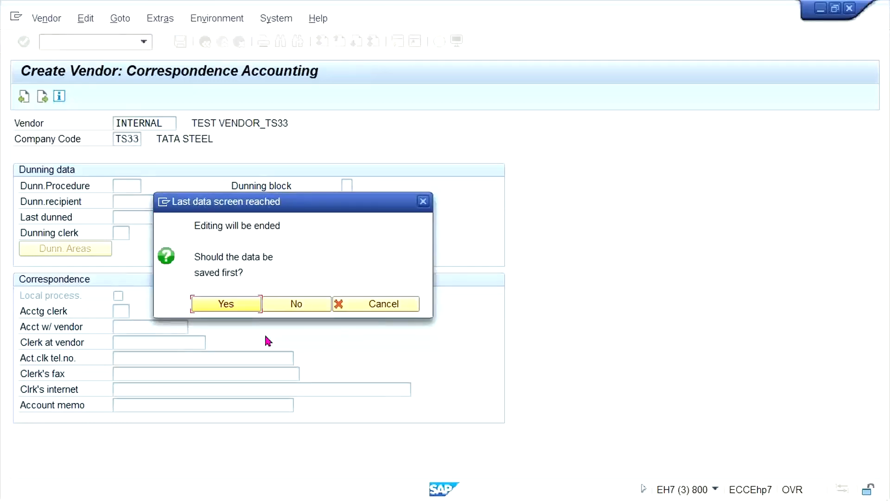
click(310, 303)
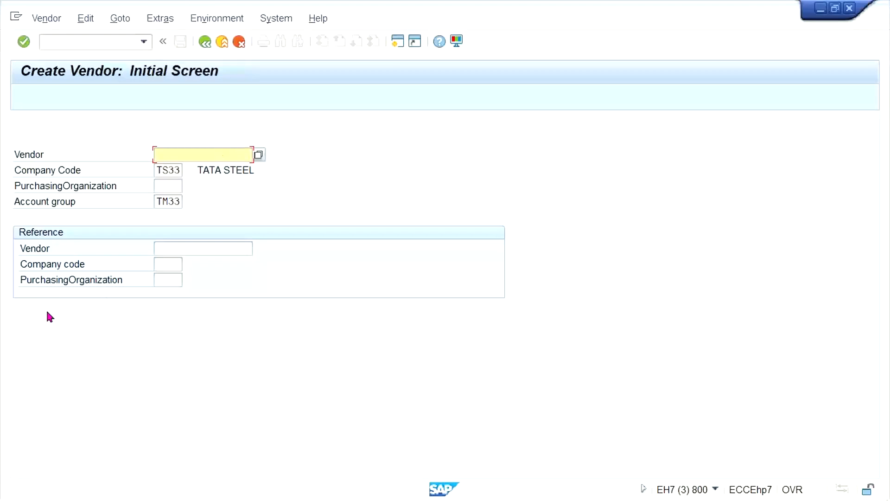
Switch to the #0. Class Excel workbook and review the TM33 and TS33 terms-of-payment statuses on Sheet3.
click(101, 43)
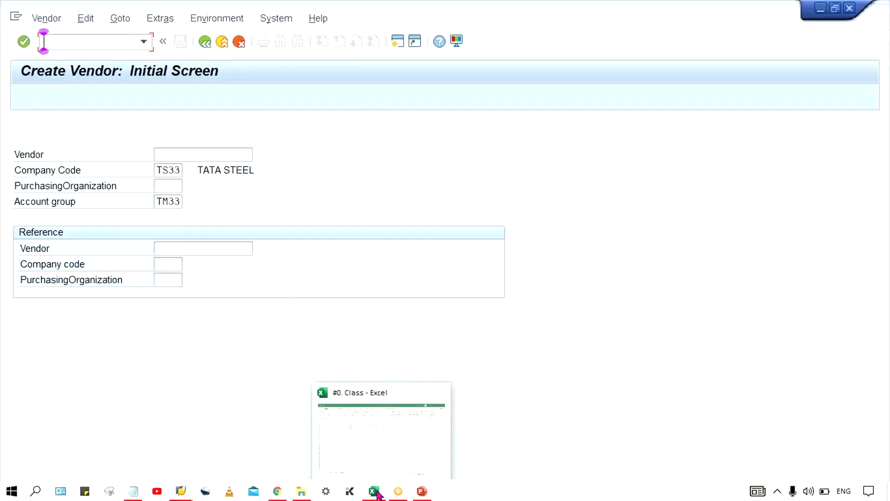
click(377, 492)
click(385, 241)
click(298, 194)
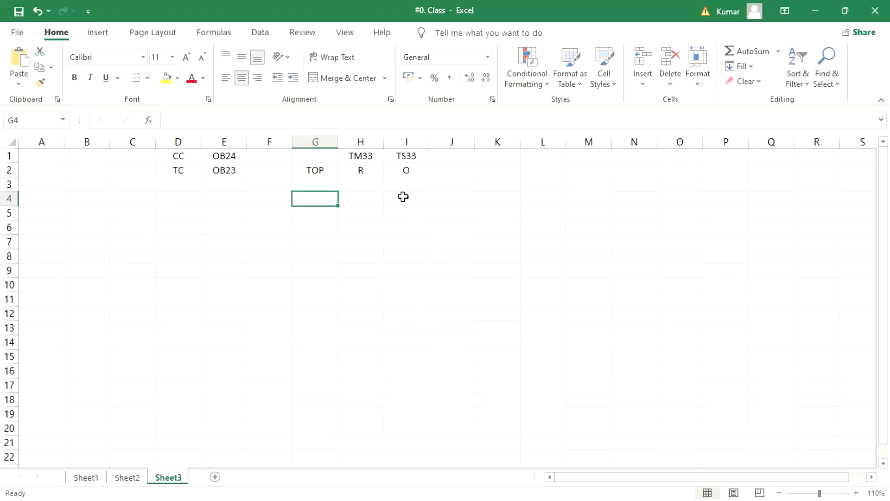
Switch to the SAP field status session, leave company code TS33, and open the field status groups of company code TM33.
mouse_move(16, 499)
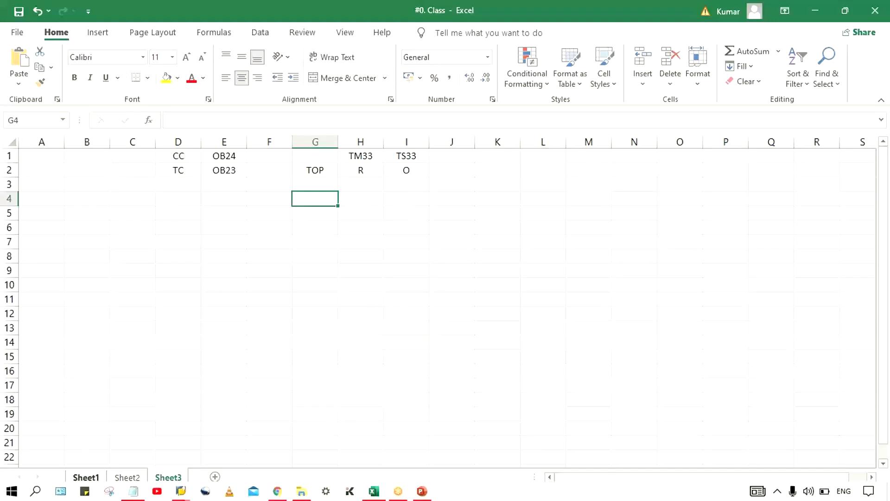
click(181, 492)
mouse_move(355, 430)
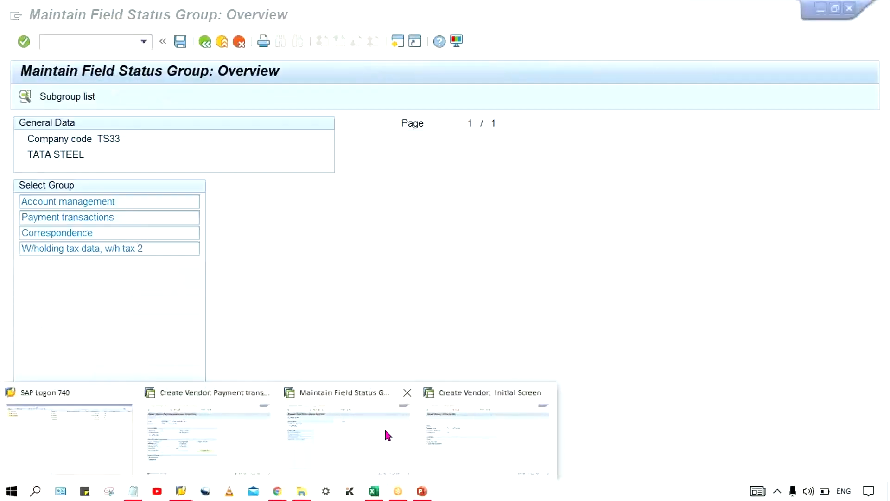
click(288, 432)
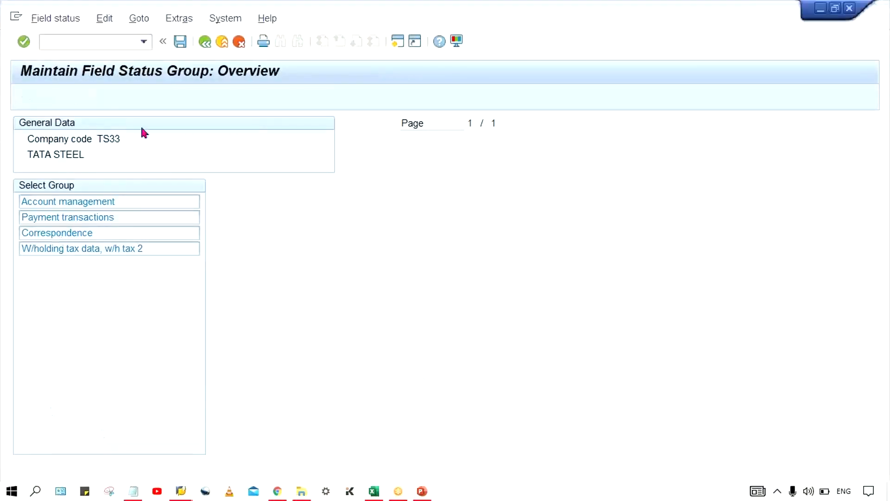
click(200, 42)
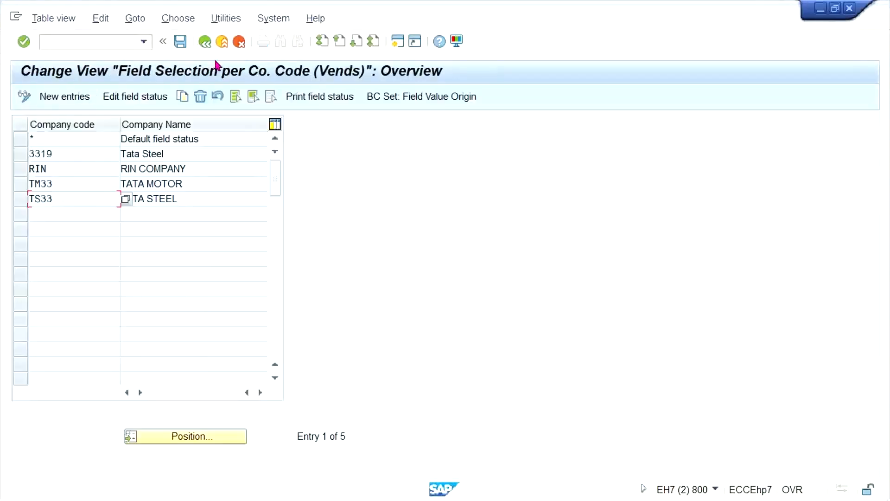
double_click(52, 184)
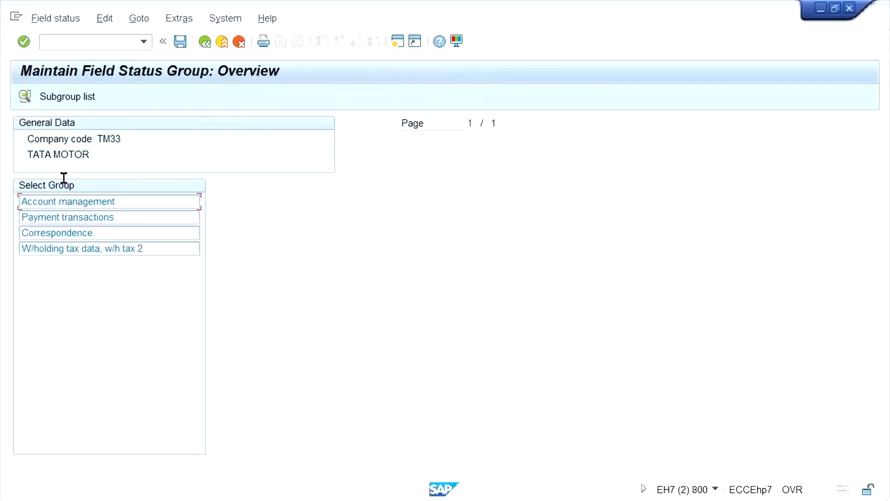
Set Terms of payment to optional entry in the payment transactions group of company code TM33 and save.
click(102, 216)
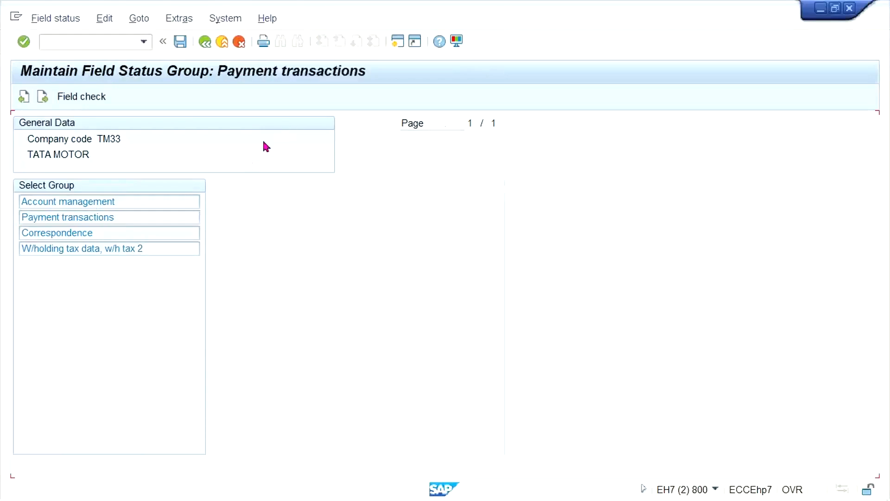
click(370, 217)
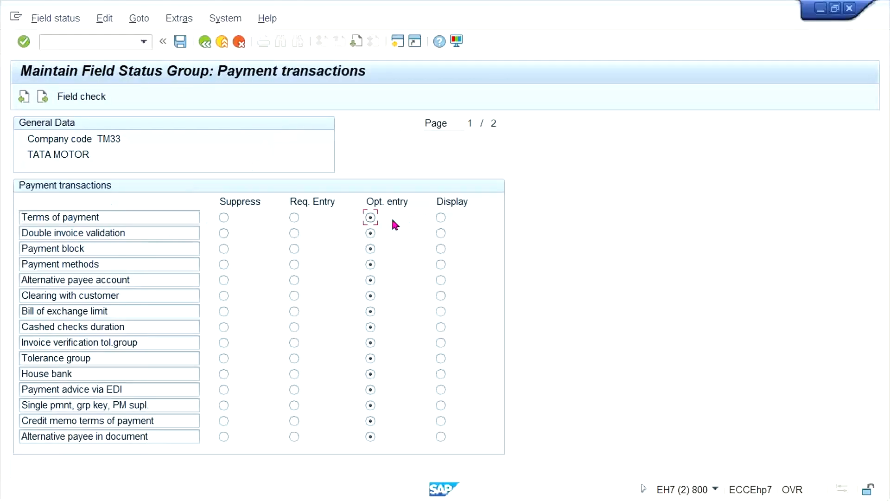
key(ctrl+s)
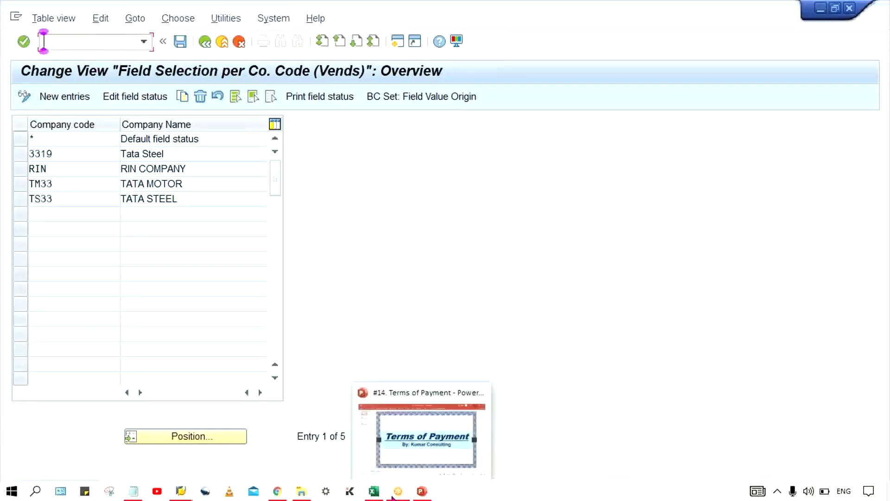
Switch back to the #0. Class Excel workbook and review the CC OB24 entry on Sheet3.
click(374, 491)
click(402, 209)
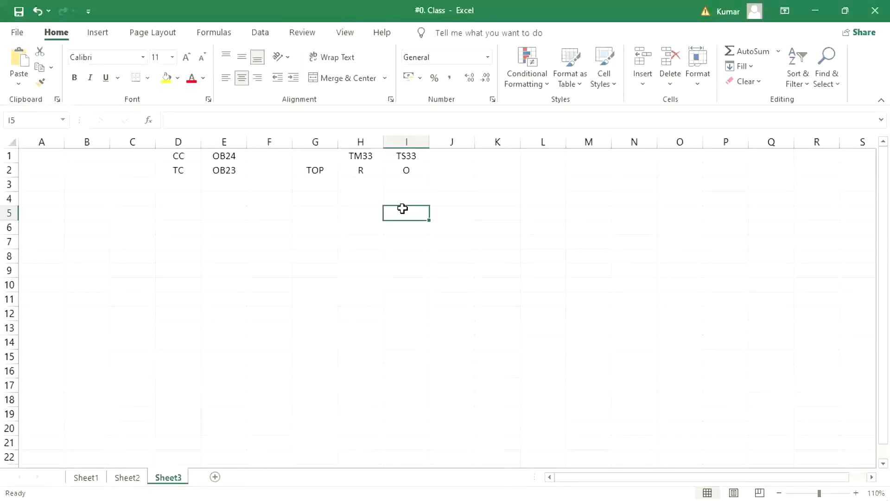
click(175, 154)
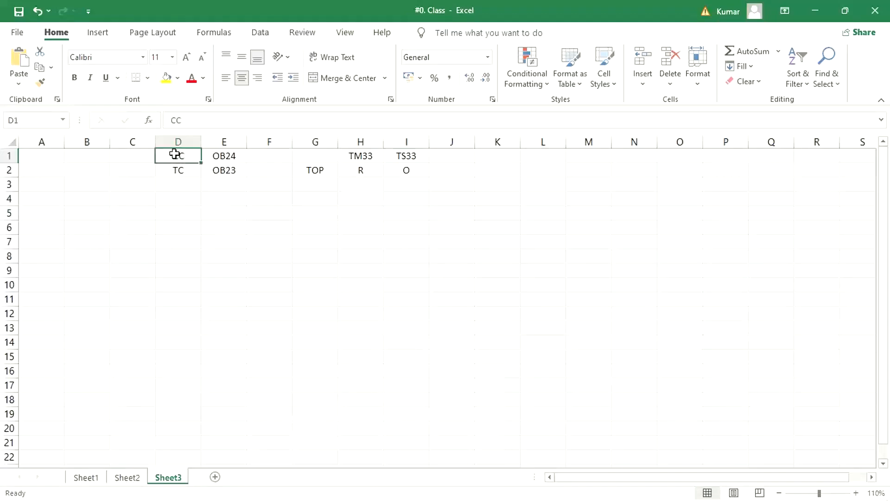
drag(175, 154, 210, 153)
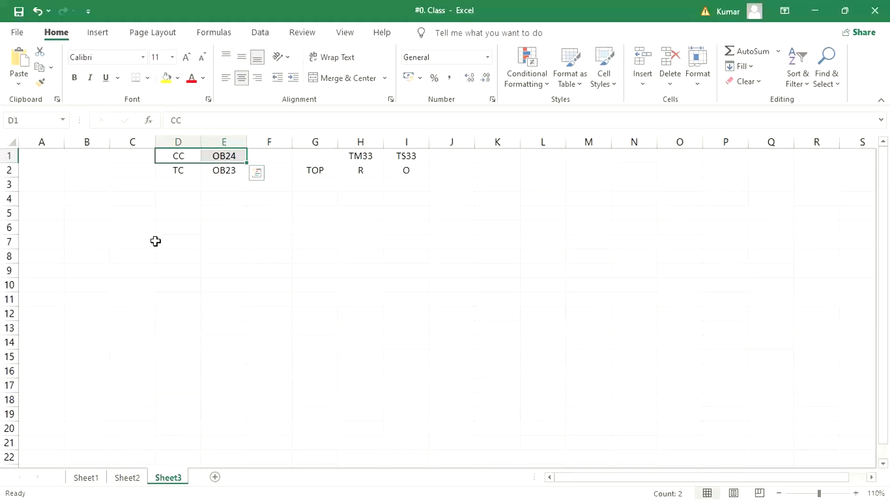
click(209, 184)
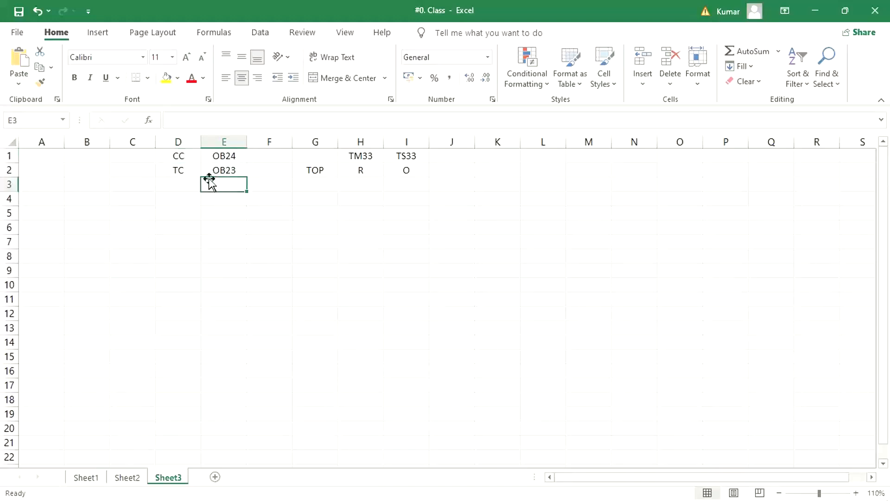
Replace the TM33 and TS33 headings in cells H1 and I1 of Sheet3 with CREAT. and EDIT.
click(366, 157)
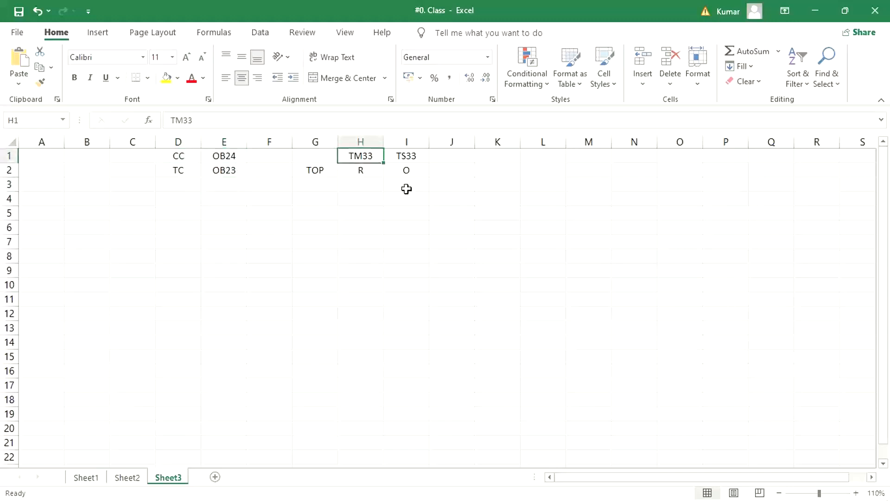
text(CRAE)
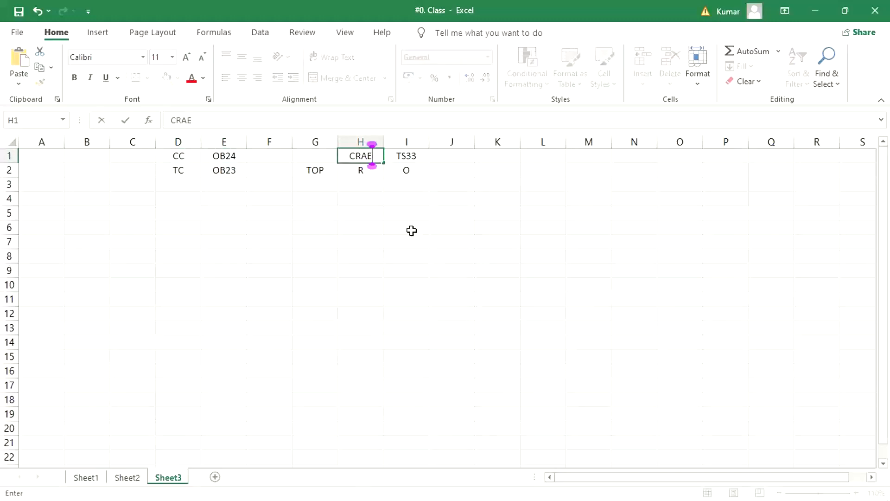
key(BackSpace)
key(BackSpace)
text(EAT.)
key(Tab)
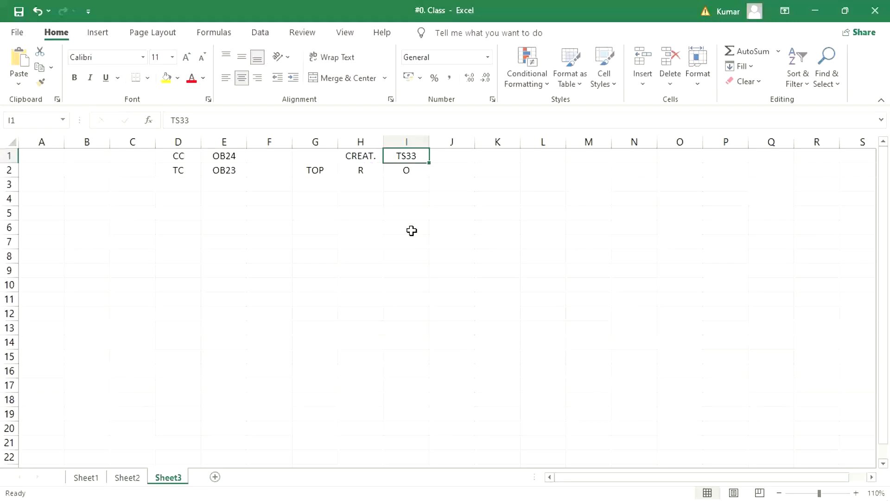
text(EDIT)
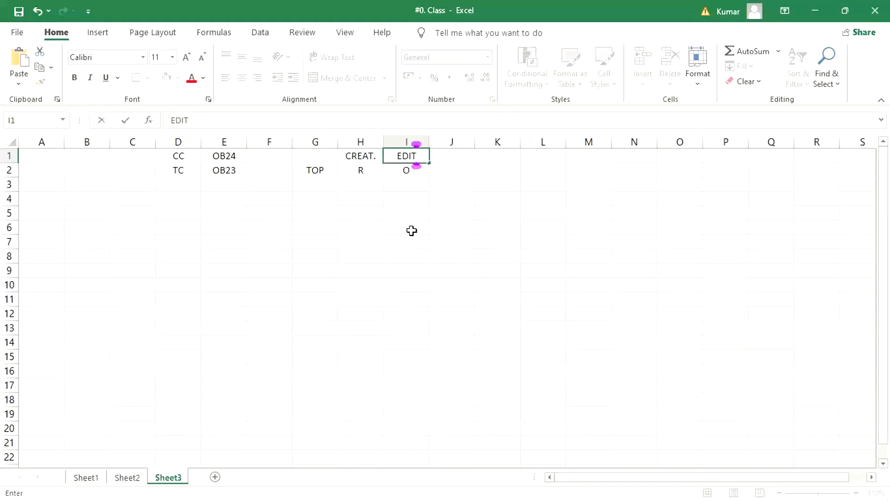
key(Return)
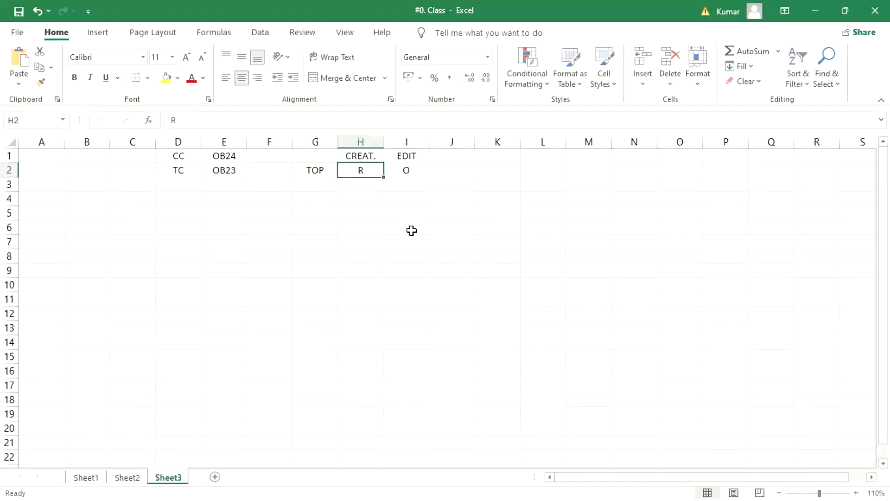
Switch to the SAP Create Vendor payment transactions session and start transaction OB23 in place of the current one.
mouse_move(152, 498)
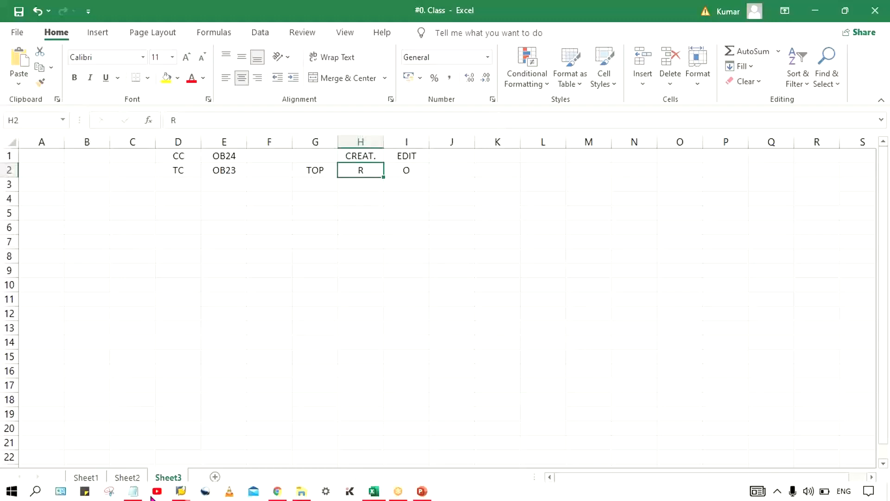
click(181, 491)
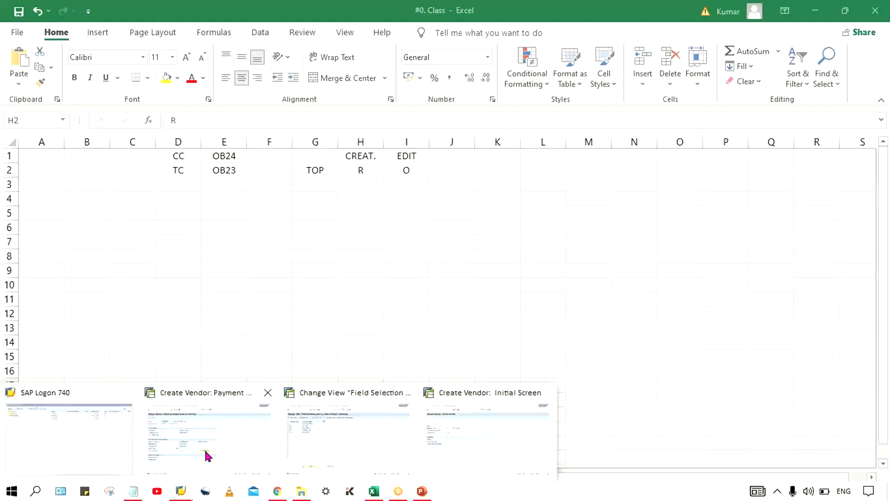
mouse_move(205, 449)
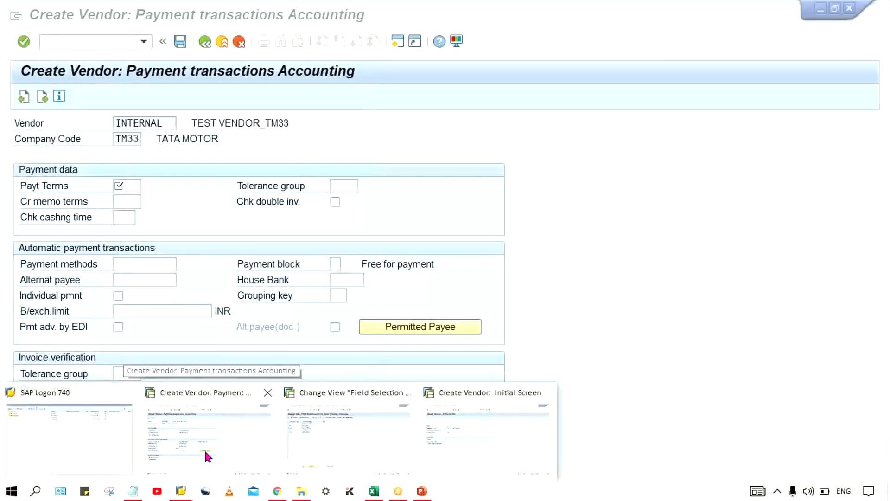
click(204, 449)
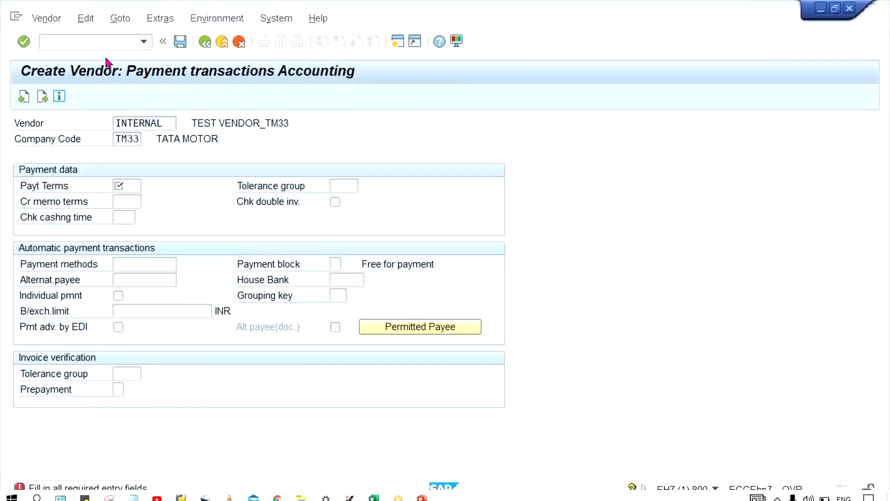
click(101, 43)
text(/NO)
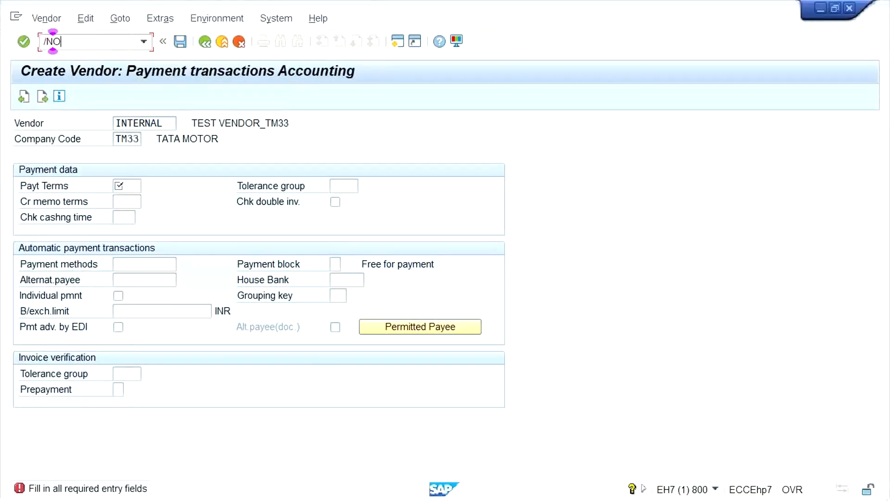
text(B23)
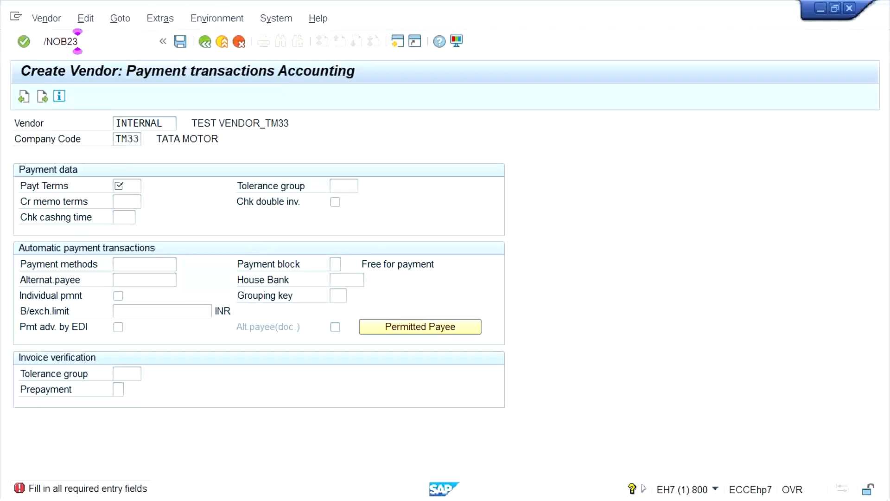
key(Return)
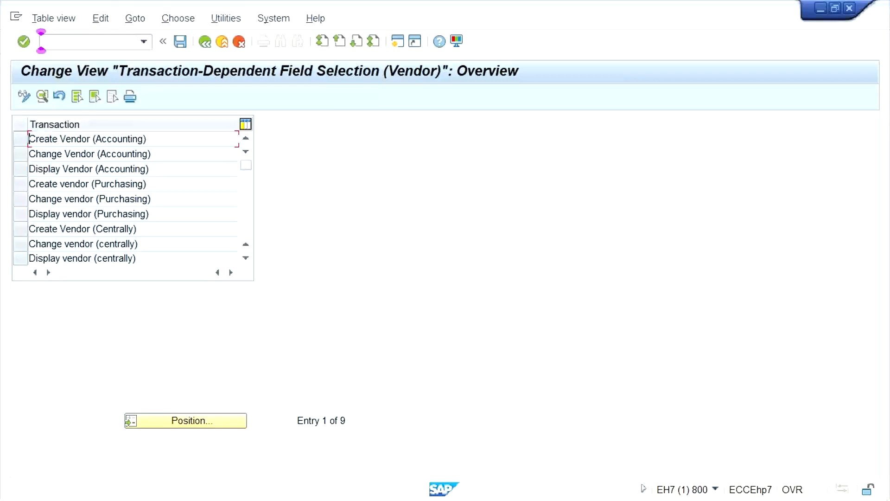
Review the vendor transactions listed for transaction-dependent field selection and highlight Create Vendor (Accounting).
click(249, 215)
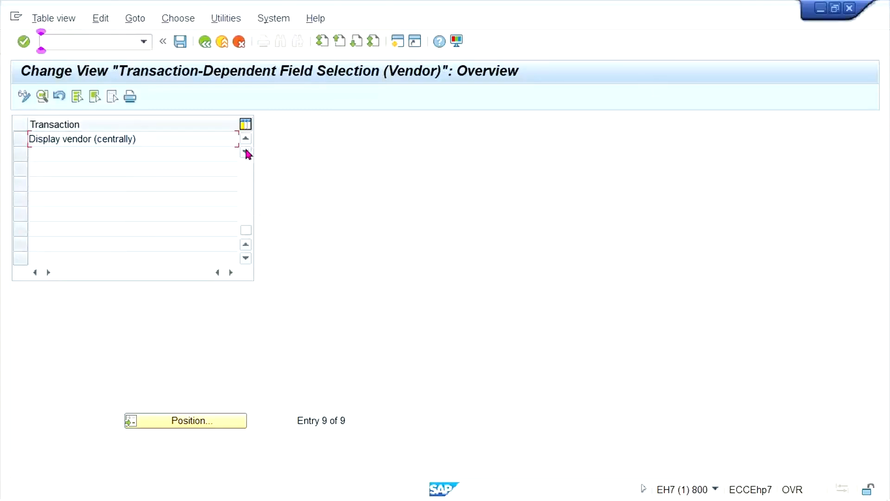
click(245, 172)
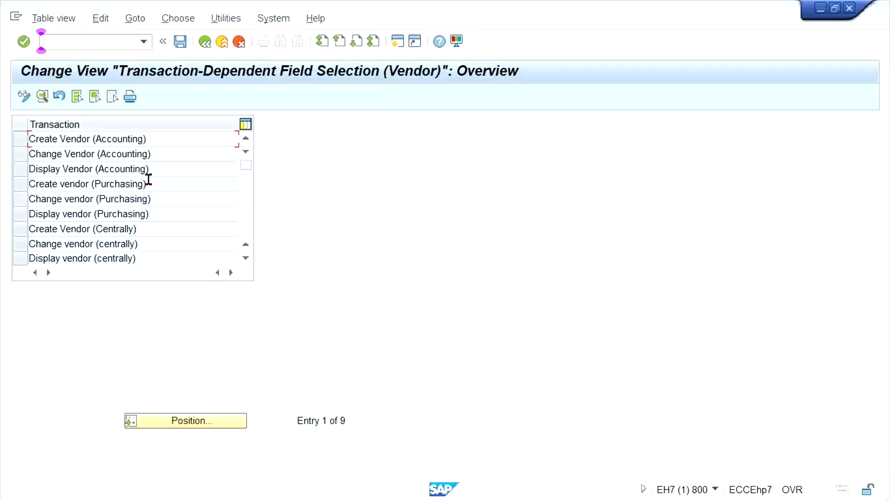
click(170, 151)
click(154, 135)
drag(2, 134, 1, 132)
Switch back to the #0. Class Excel workbook and enter FK01 and XK01 in cells E5 and E6 of Sheet3.
mouse_move(407, 499)
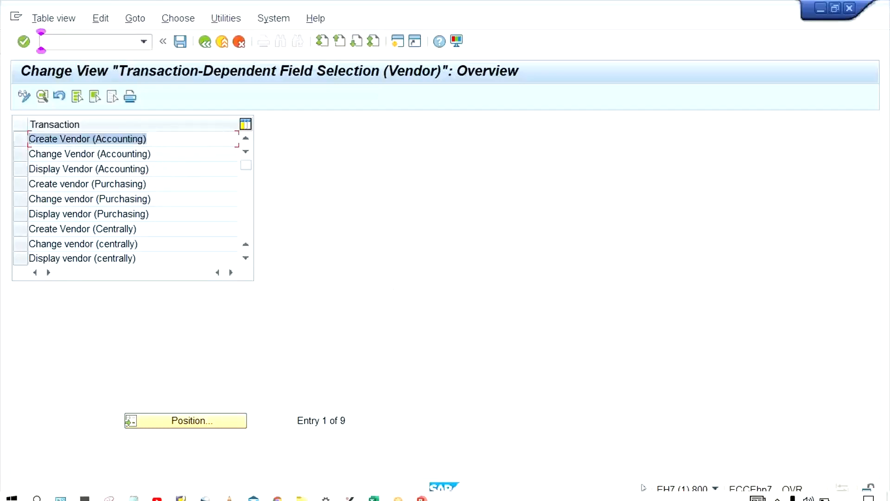
click(372, 492)
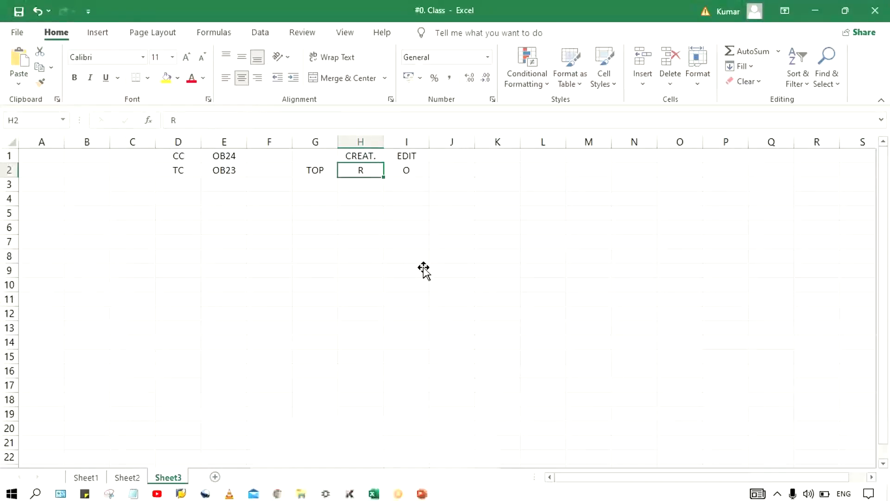
click(423, 269)
click(213, 217)
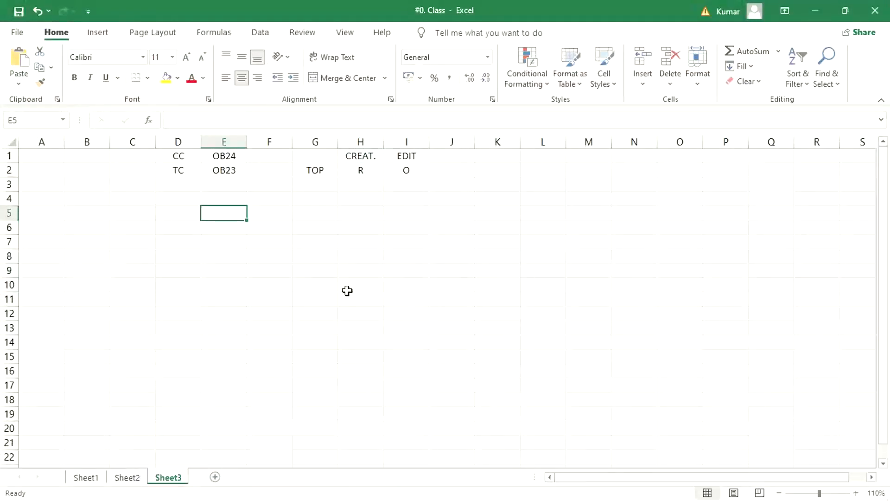
text(FL)
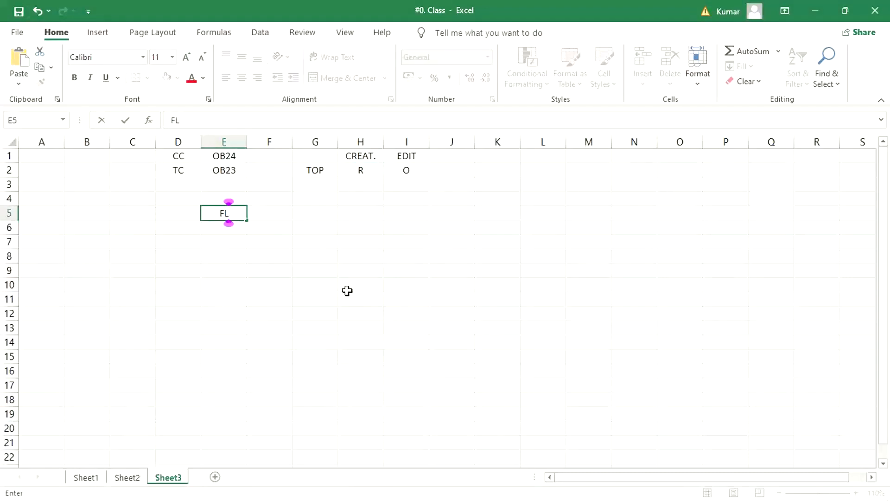
key(BackSpace)
text(K01)
key(Return)
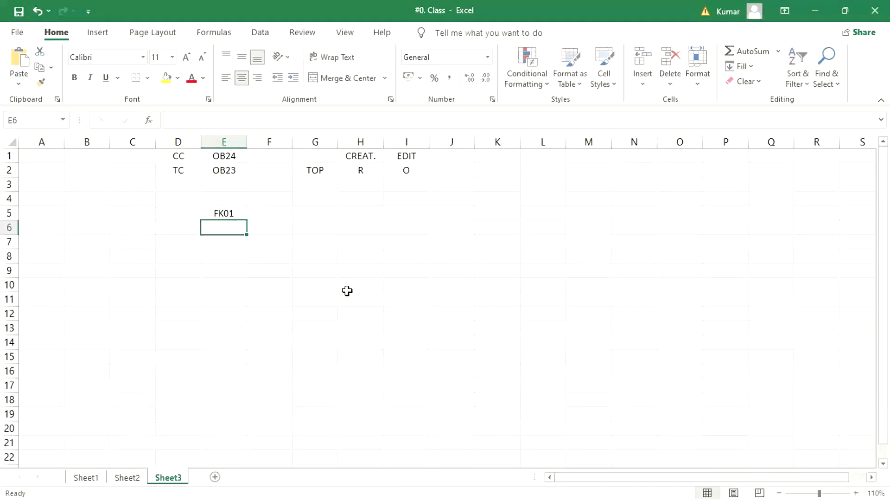
text(XK01)
key(Return)
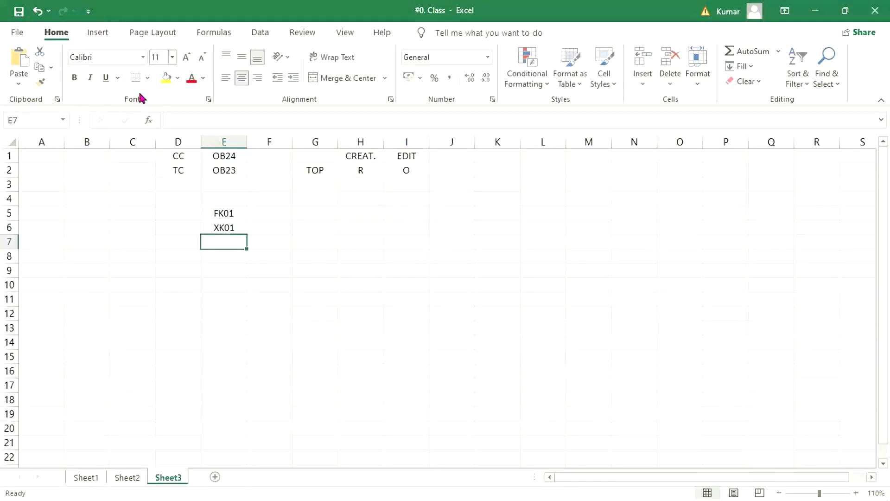
Enter GEN. DTA and CC DTA beside FK01 in cells F5 and G5.
drag(237, 208, 242, 237)
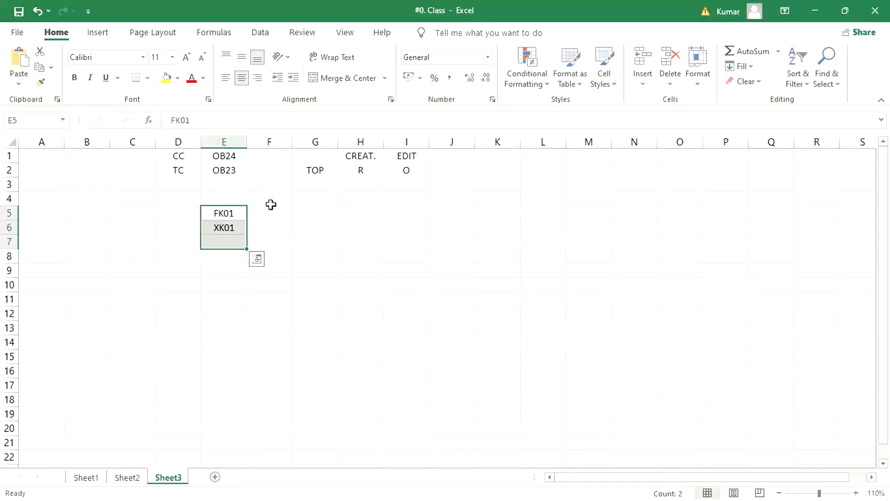
click(224, 211)
click(225, 228)
click(222, 214)
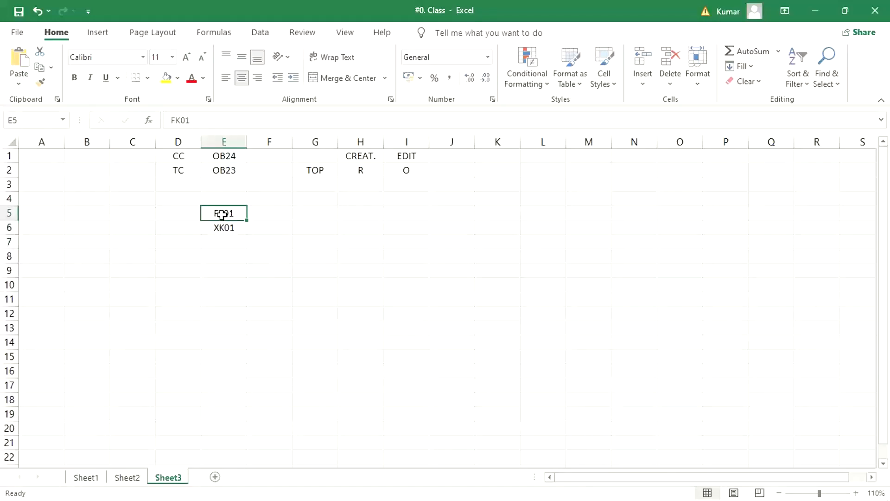
click(287, 214)
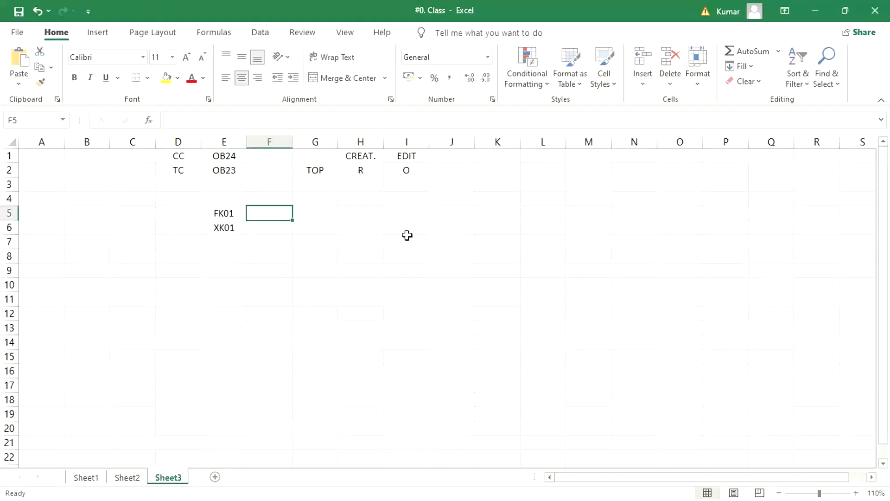
text(GEN)
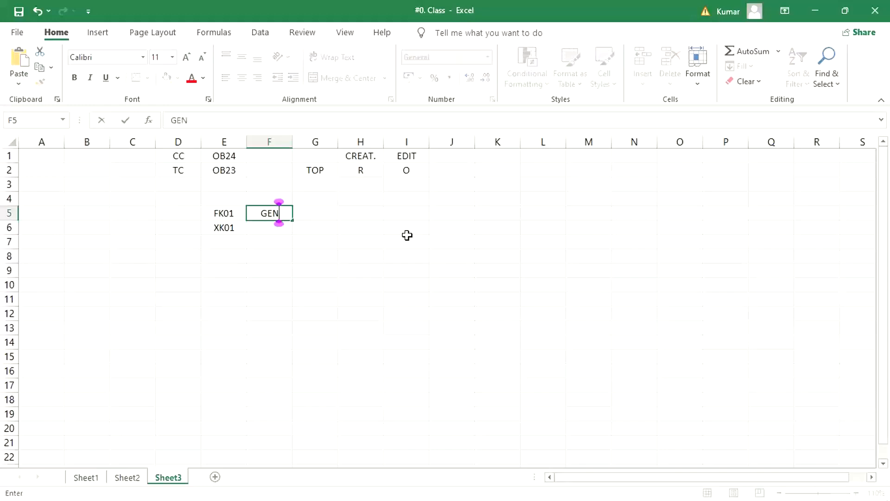
text(. DTA)
key(Tab)
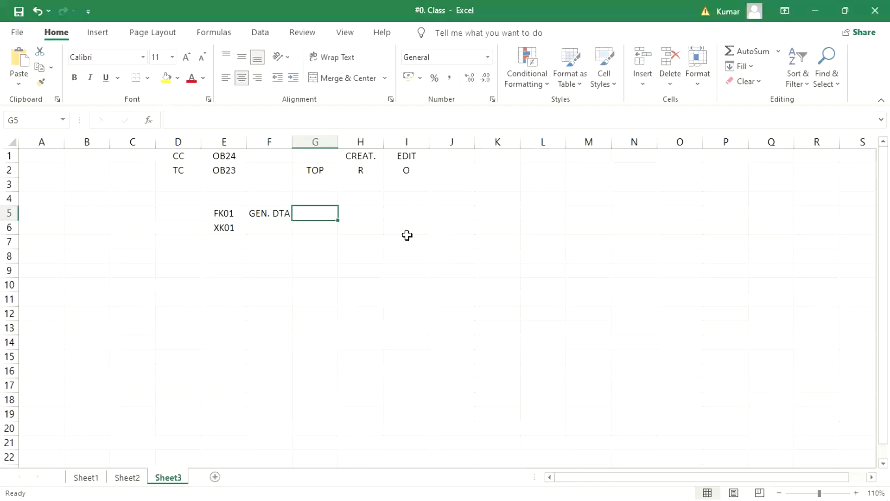
text(CC DTA)
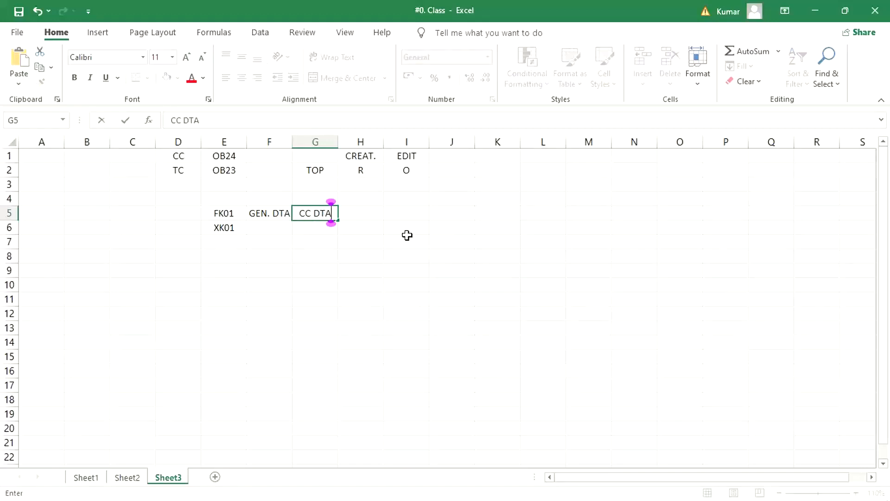
key(Return)
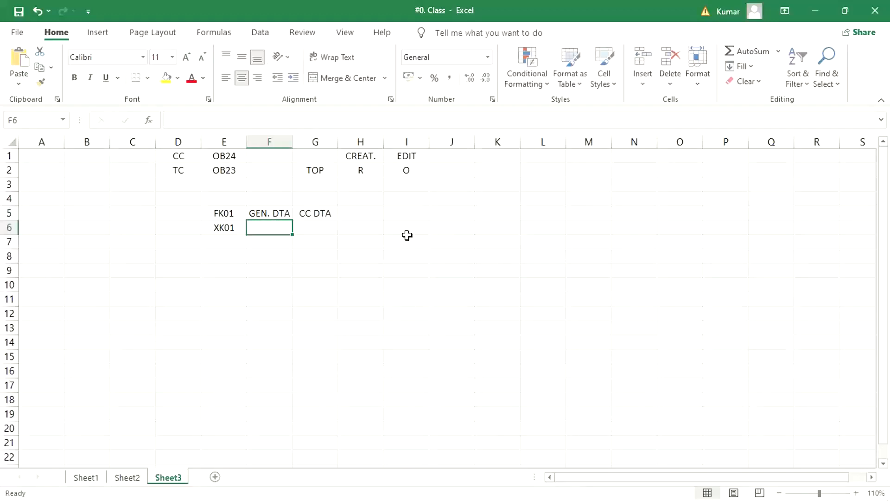
Enter GEN. DTA, CC DTA and PO. DTA beside XK01 in cells F6 to H6.
text(G)
key(Tab)
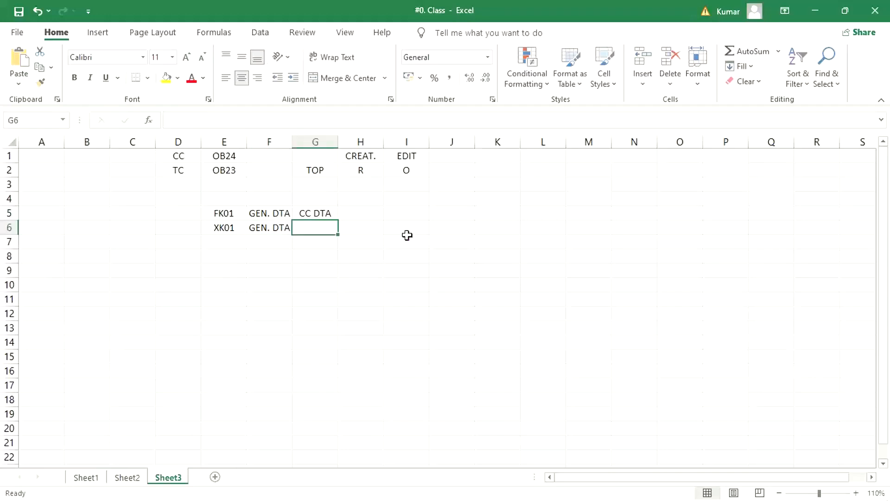
text(C)
key(Tab)
text(P)
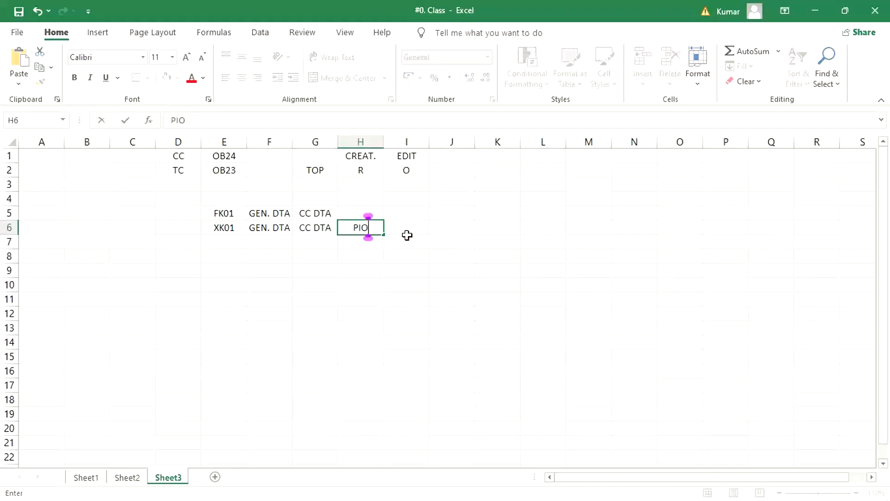
text(O. DTA)
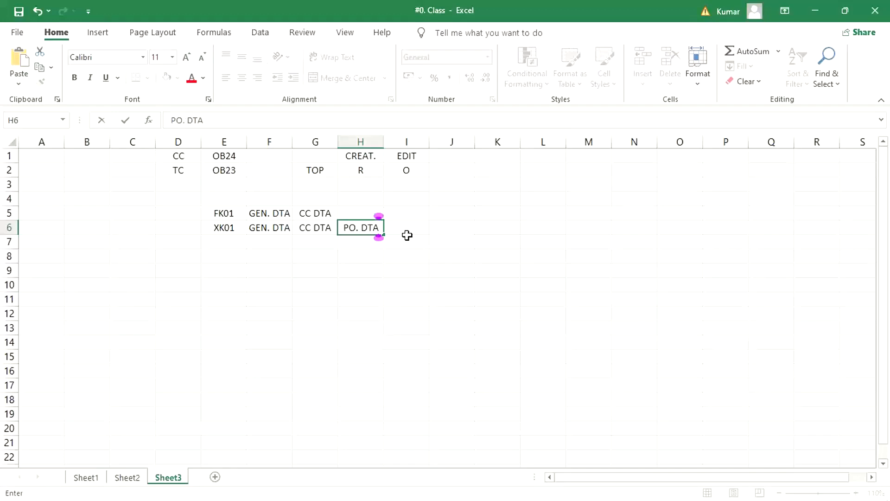
key(Return)
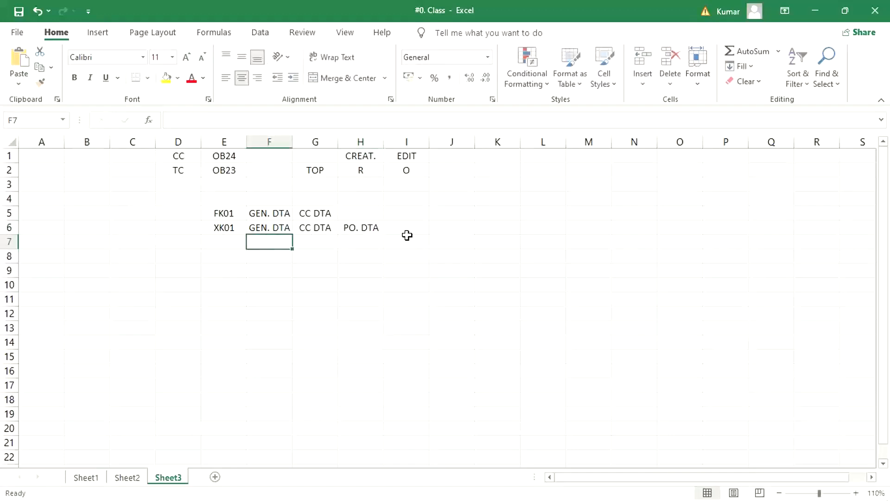
Enter PO INV. beside XK01 in cell D6.
click(228, 226)
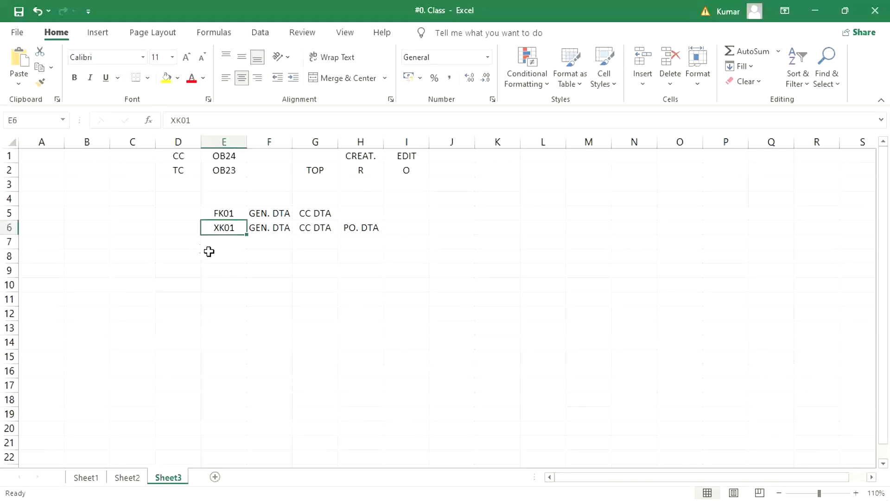
click(146, 234)
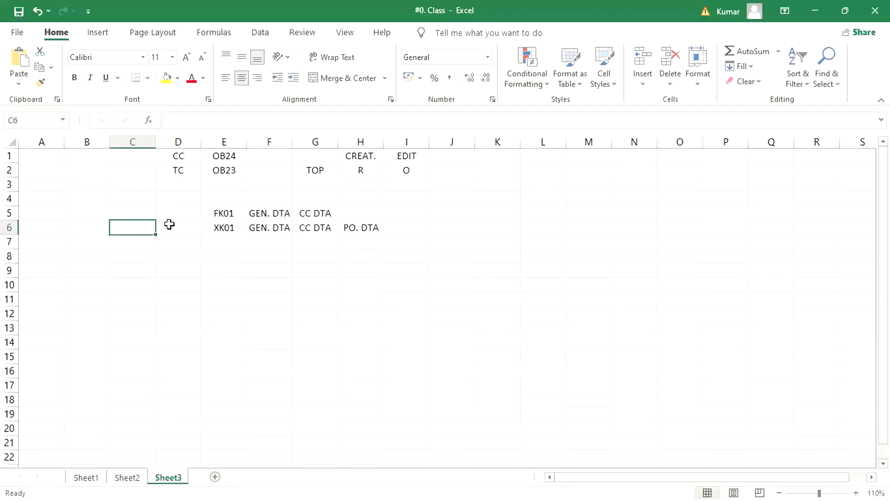
click(169, 224)
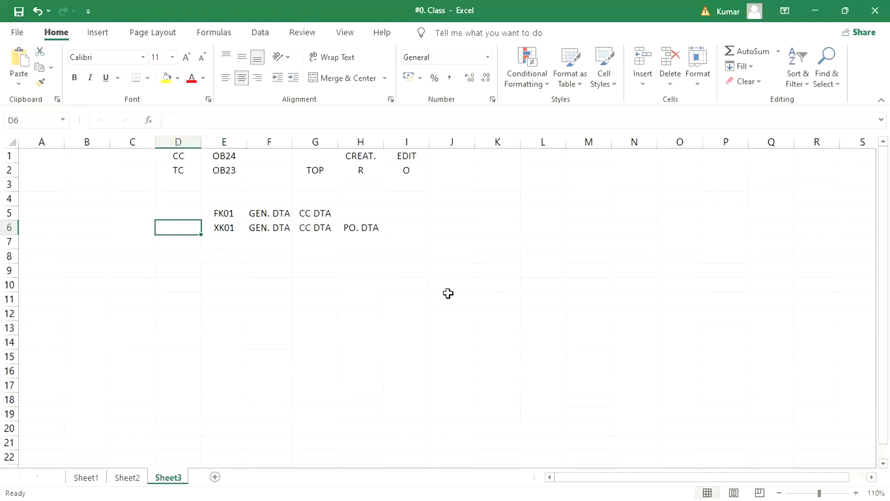
text(PO)
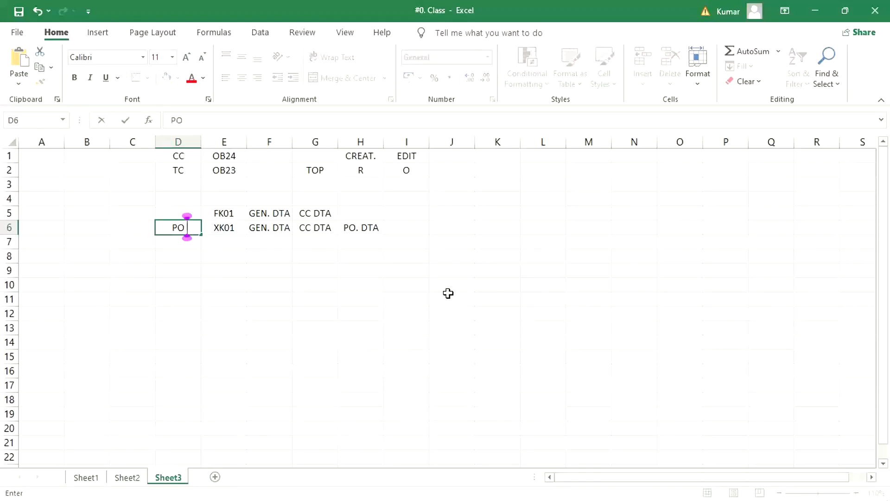
text( INV.)
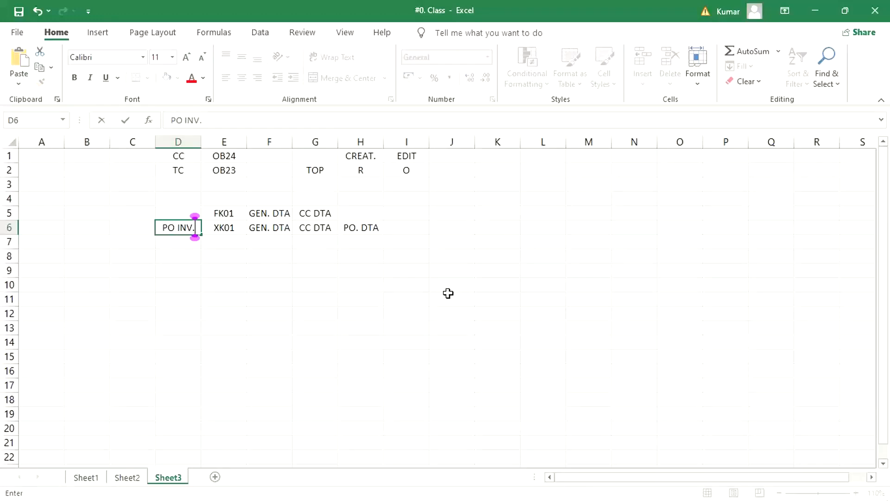
key(Return)
Enter NON PO INV beside FK01 in cell D5 and auto-fit the width of column D.
key(Up)
key(Up)
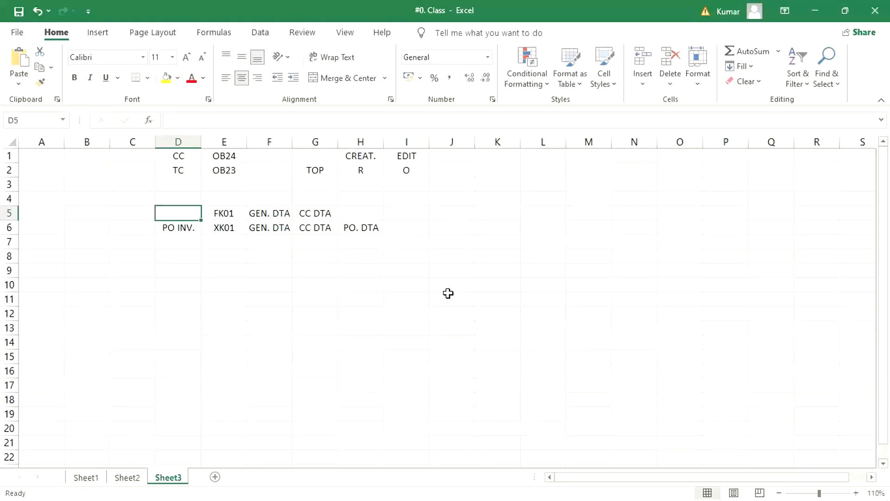
text(ON.)
key(BackSpace)
key(BackSpace)
key(BackSpace)
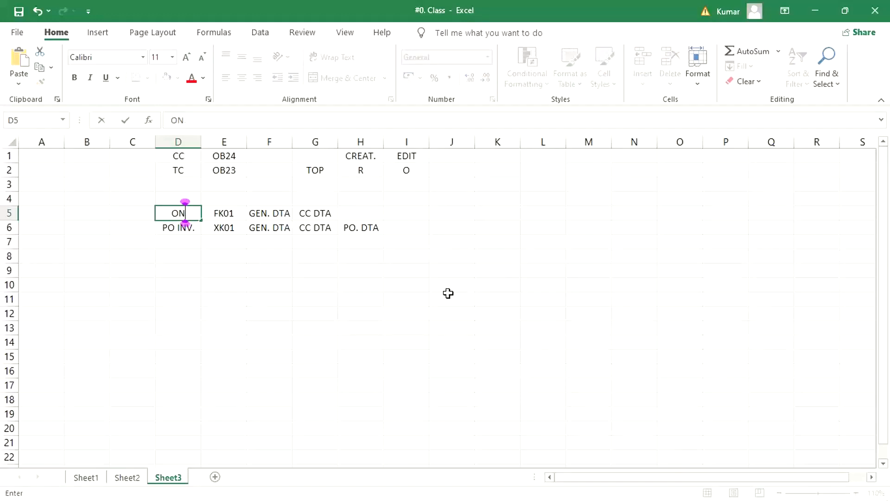
text(NON.)
key(BackSpace)
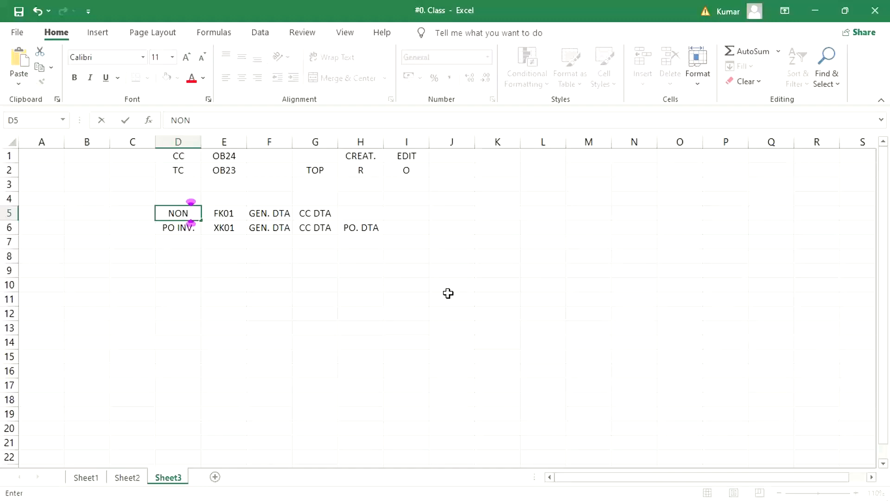
text(PO IN)
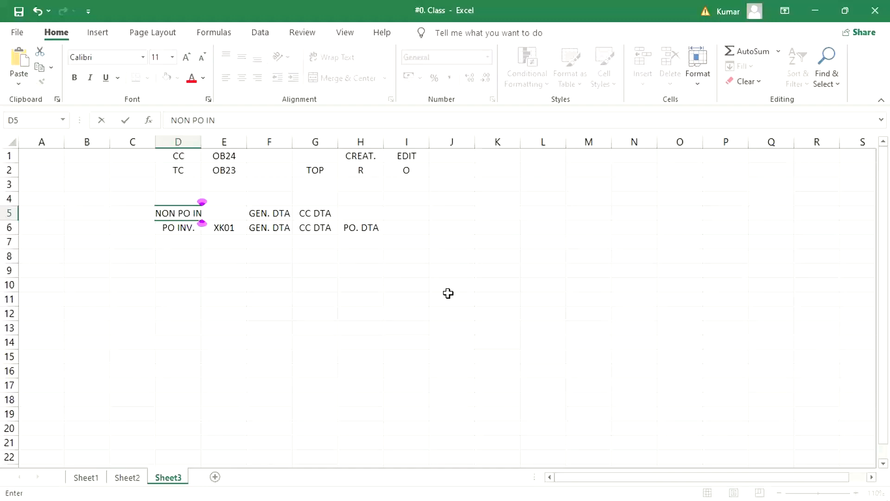
text(V)
key(Return)
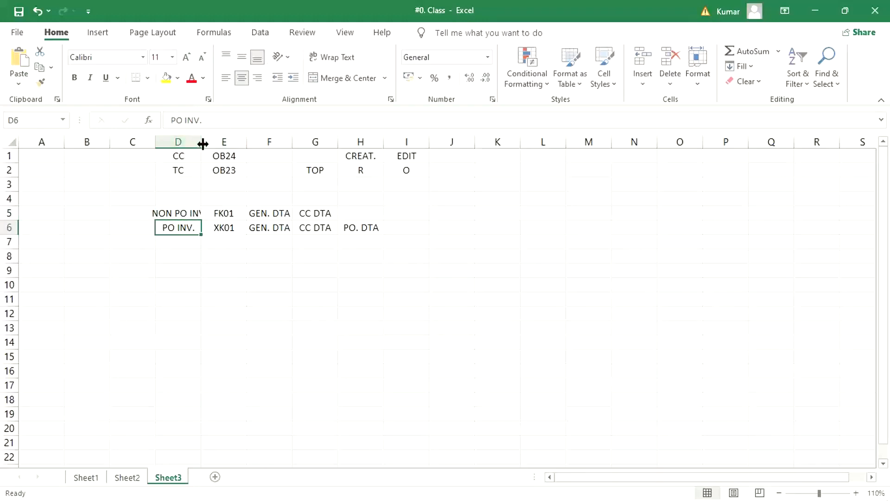
double_click(202, 143)
click(196, 353)
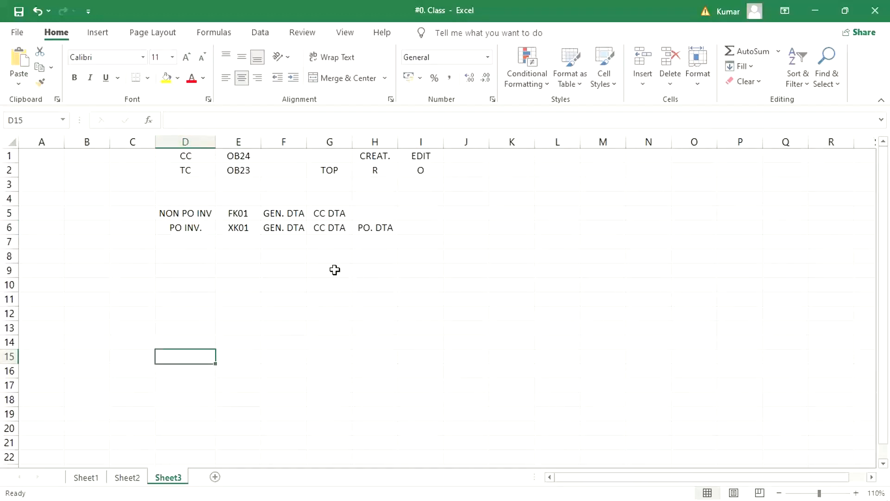
click(380, 229)
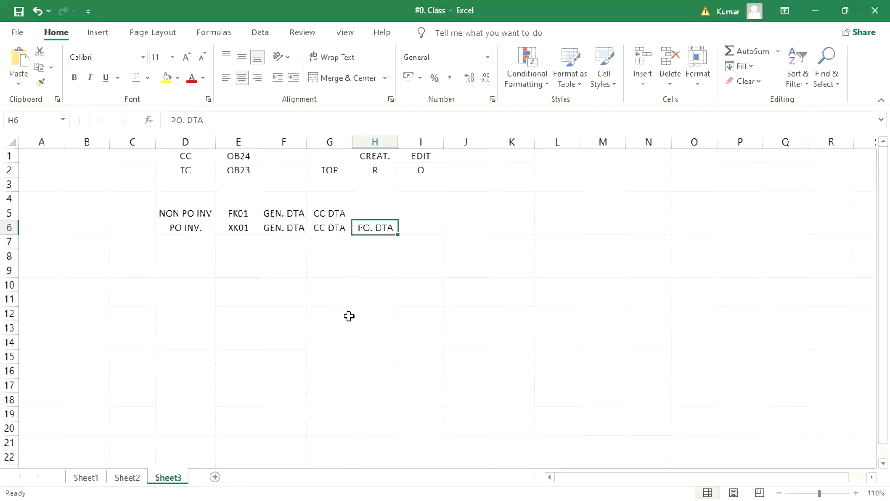
click(285, 214)
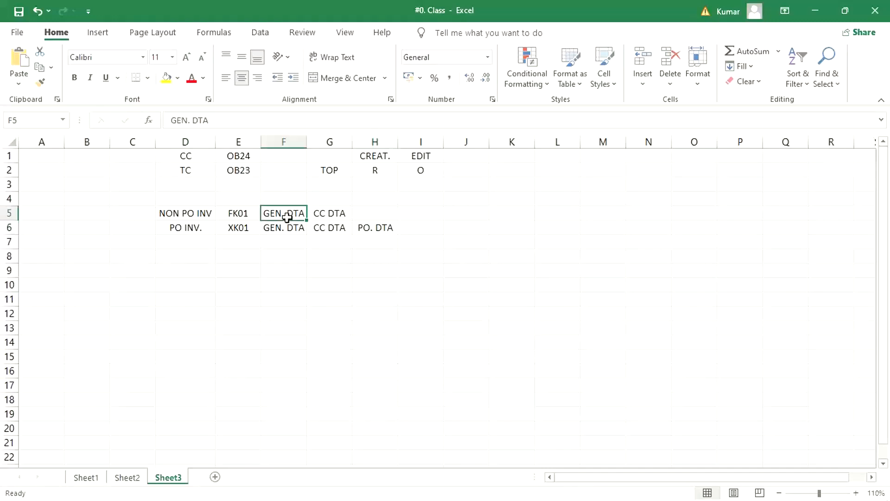
click(333, 214)
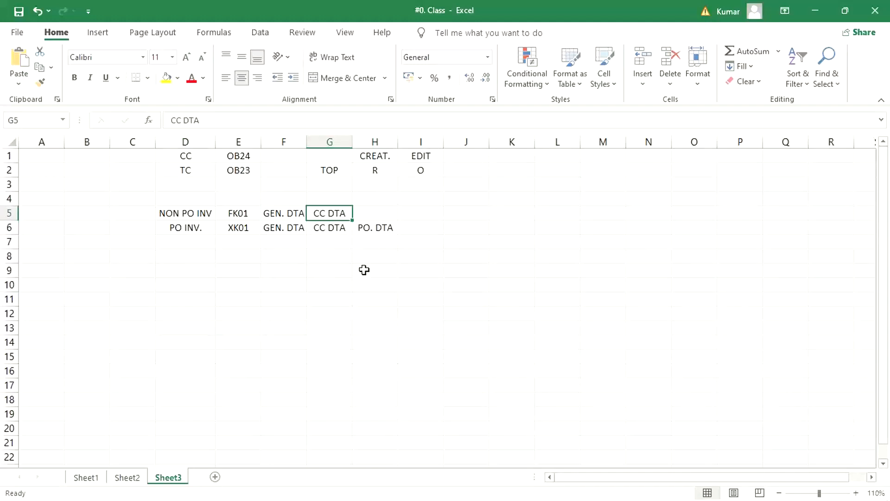
click(387, 233)
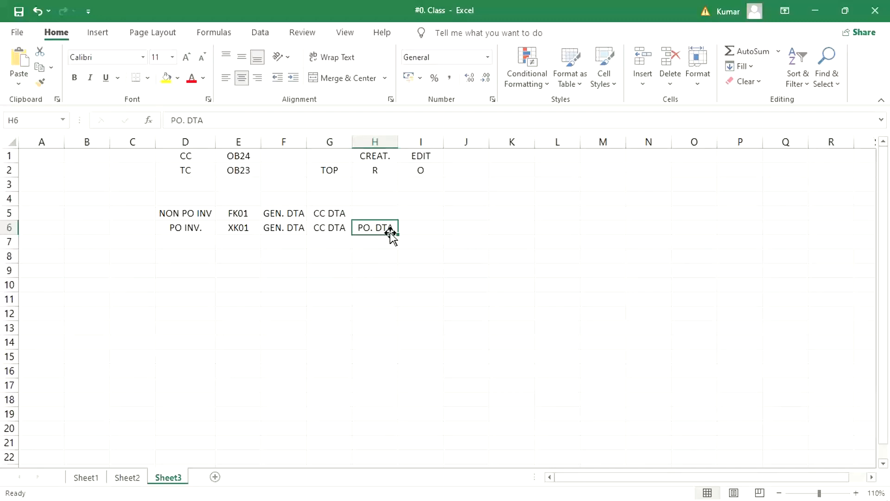
click(332, 169)
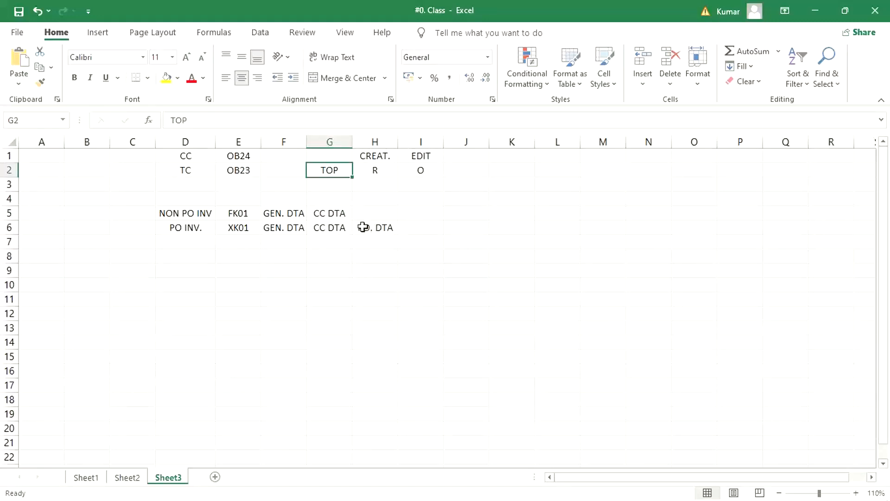
click(333, 228)
Enter TOP above the CC DTA and PO. DTA columns in cells G4 and H4.
click(330, 197)
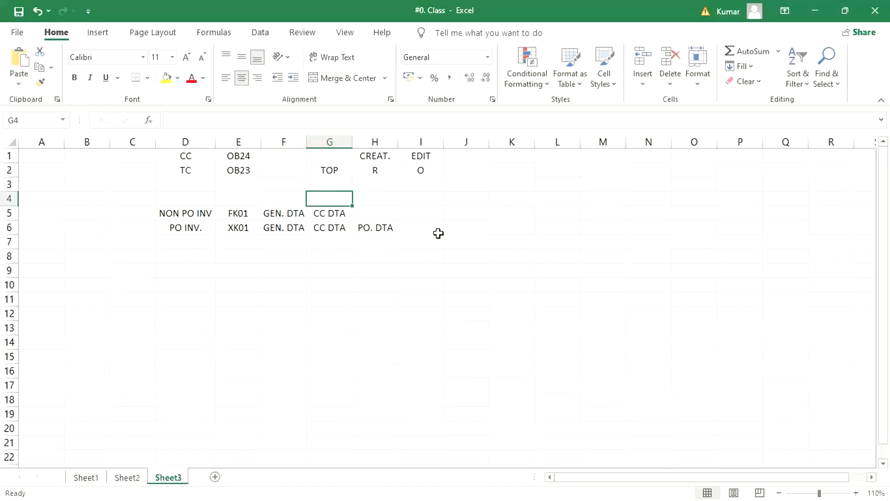
text(TOP)
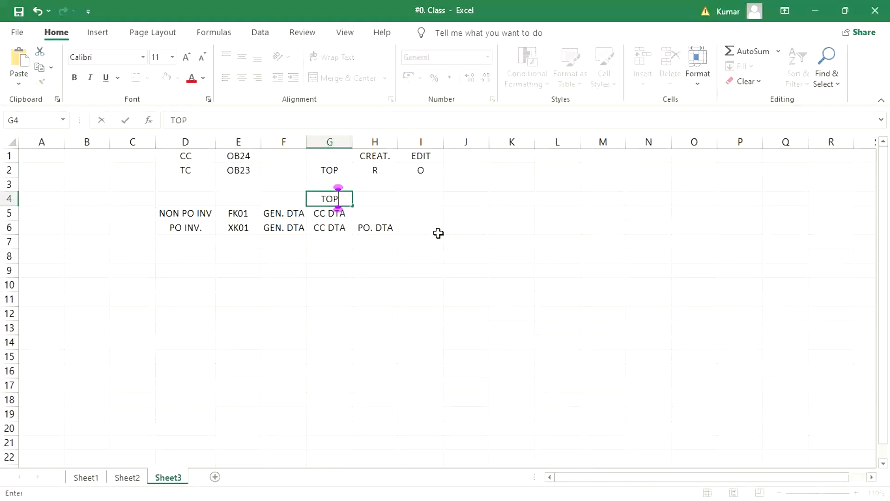
key(Tab)
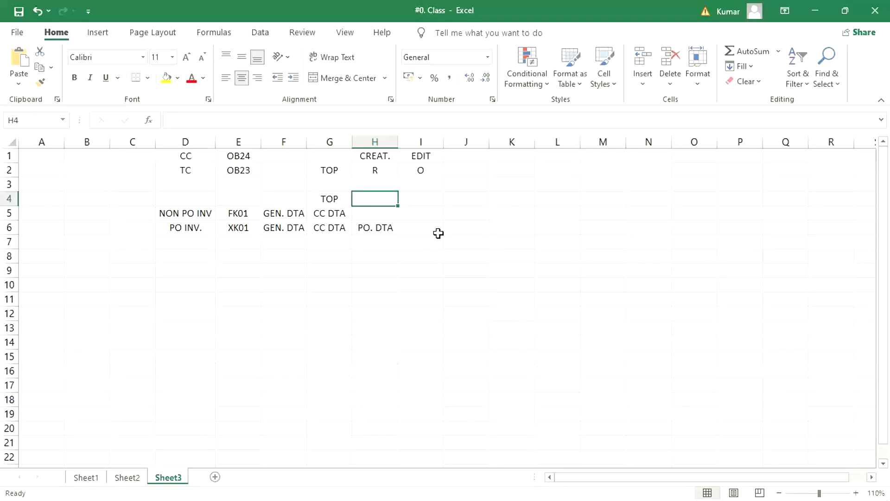
text(TOP)
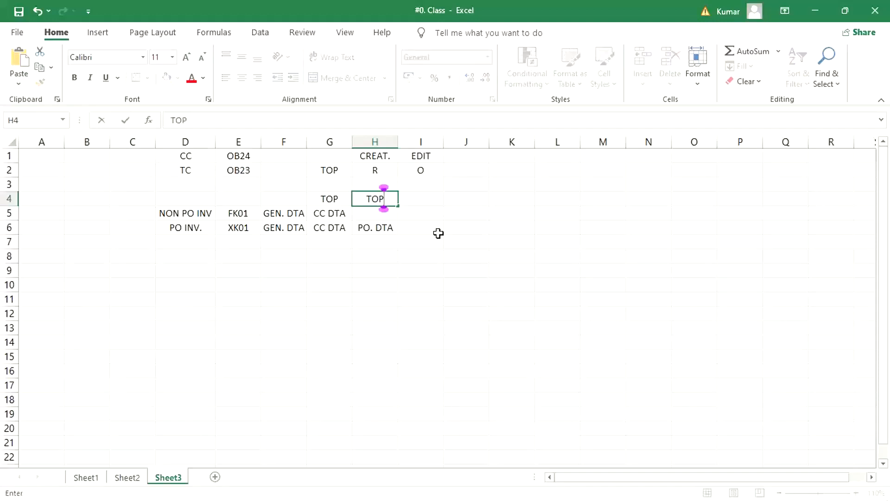
key(Return)
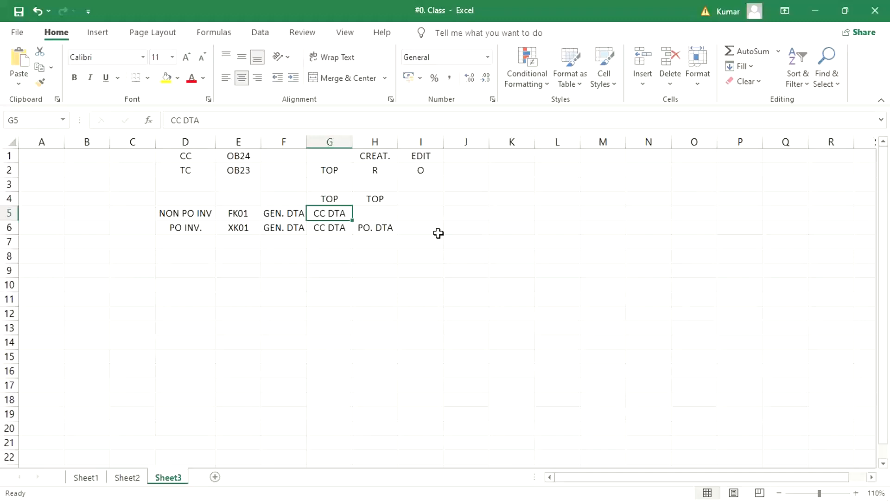
Enter the sample payment terms TM30 in cell G7 and TM60 in cell H7.
click(328, 241)
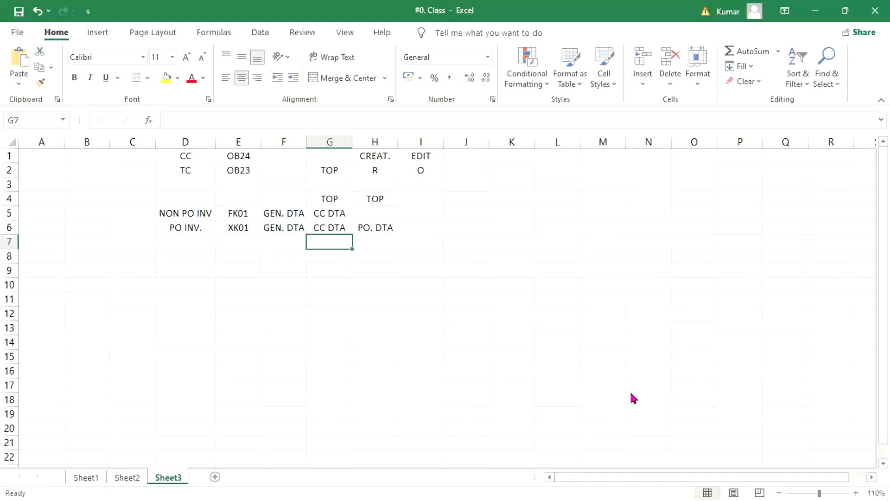
text(TM30)
key(Tab)
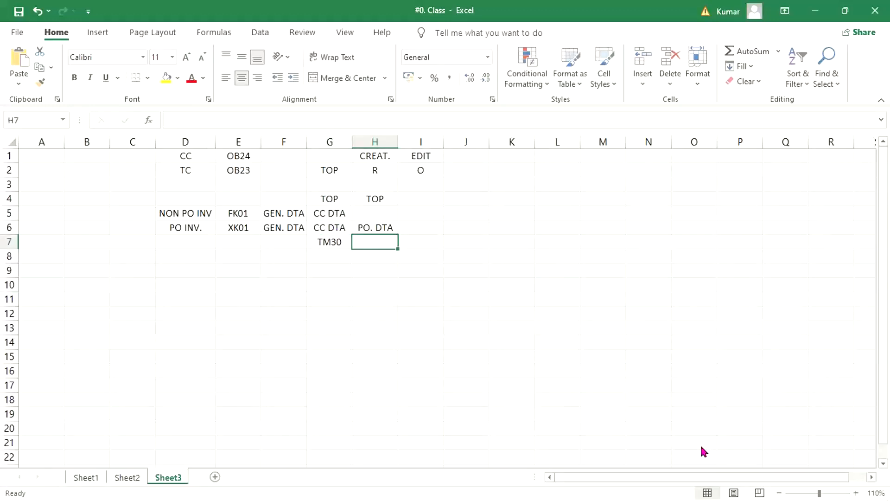
text(TM)
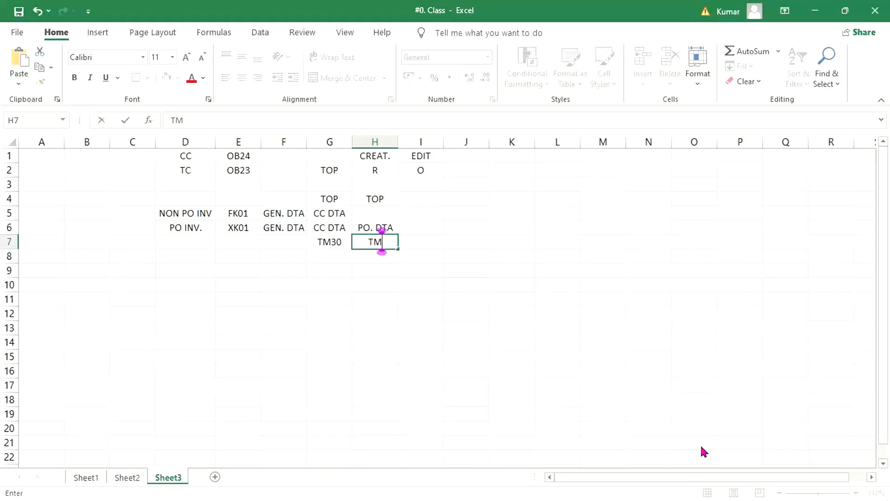
text(60)
key(Return)
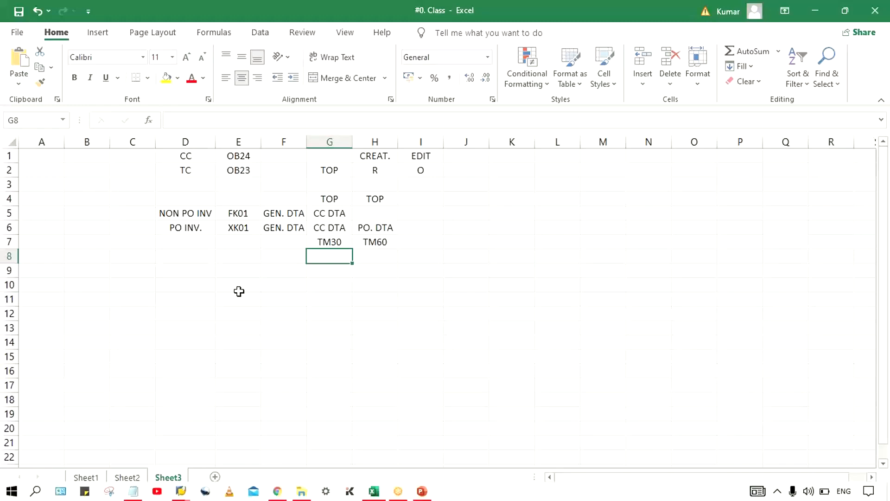
Compare the sample payment terms under CC DTA and PO. DTA in cells G7 and H7.
click(262, 302)
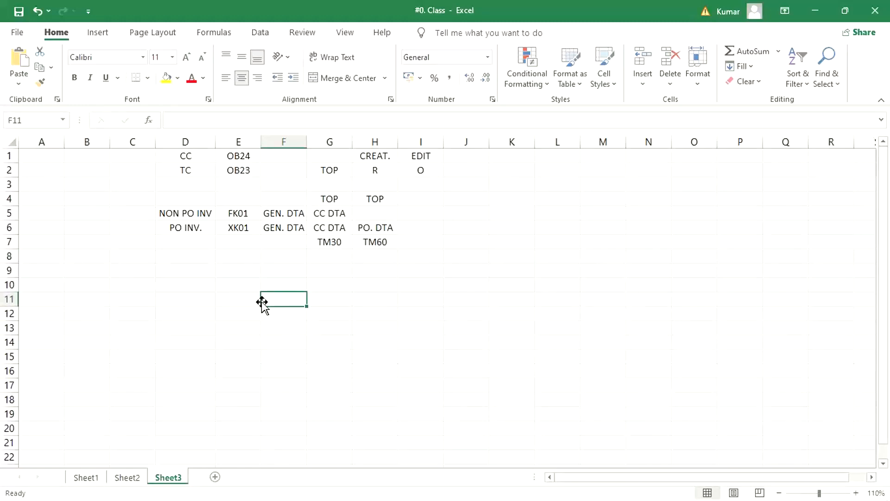
click(326, 241)
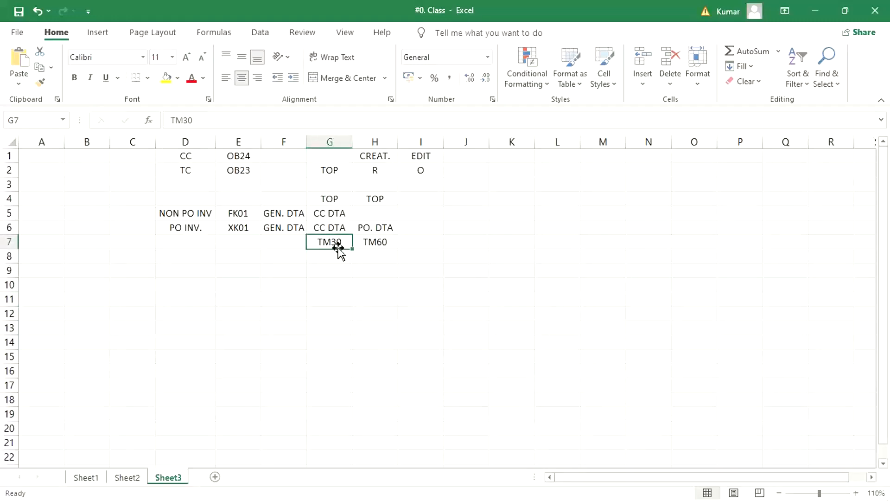
click(384, 245)
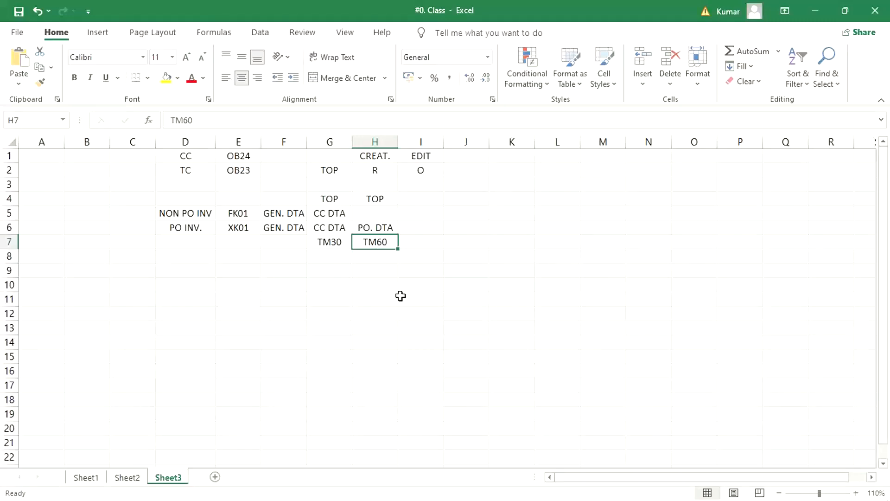
click(327, 242)
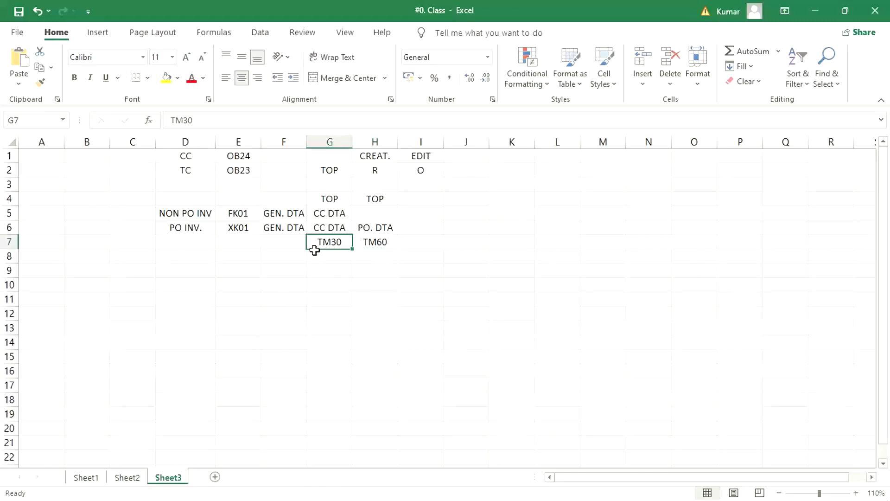
click(387, 243)
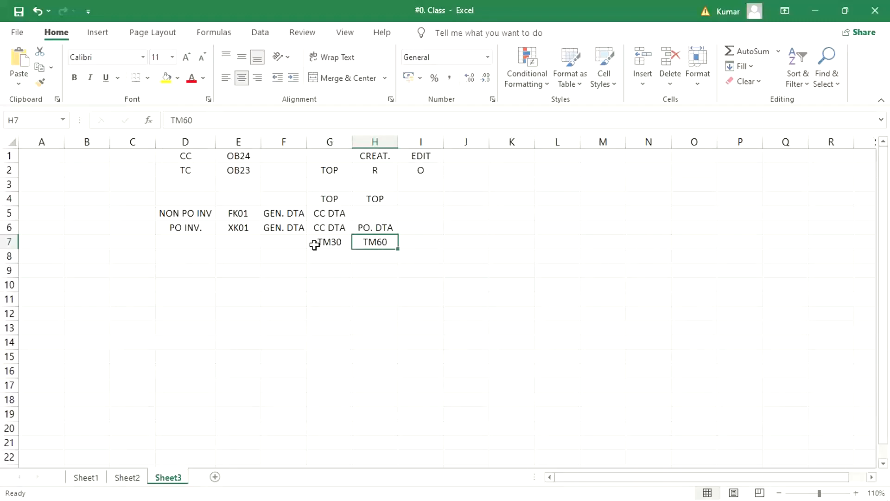
drag(316, 243, 374, 243)
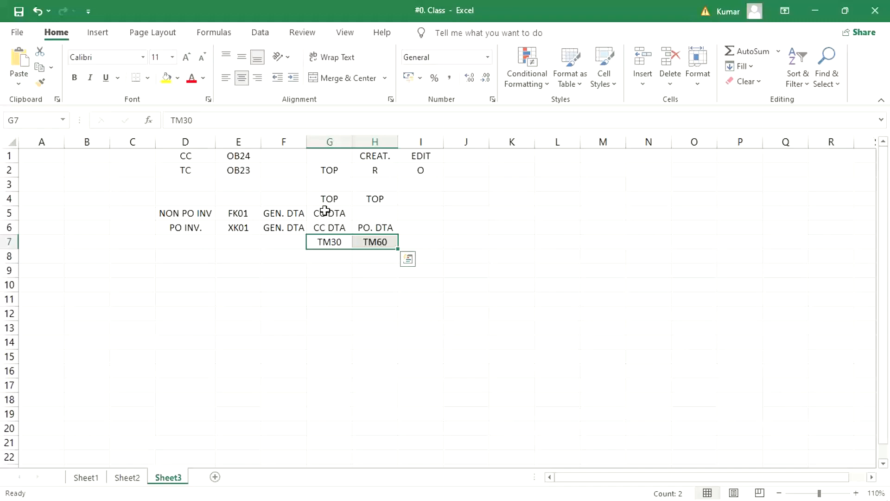
drag(320, 241, 366, 239)
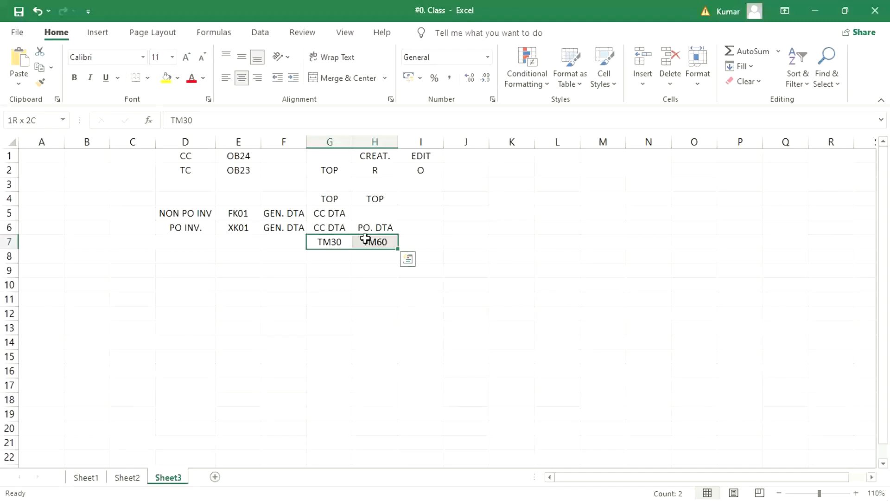
click(356, 302)
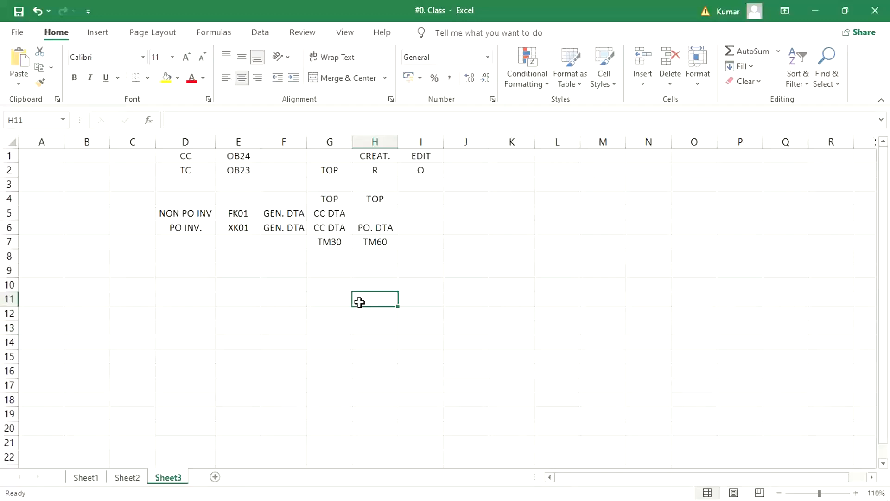
Clear the sample payment terms from cells G7 and H7.
click(302, 344)
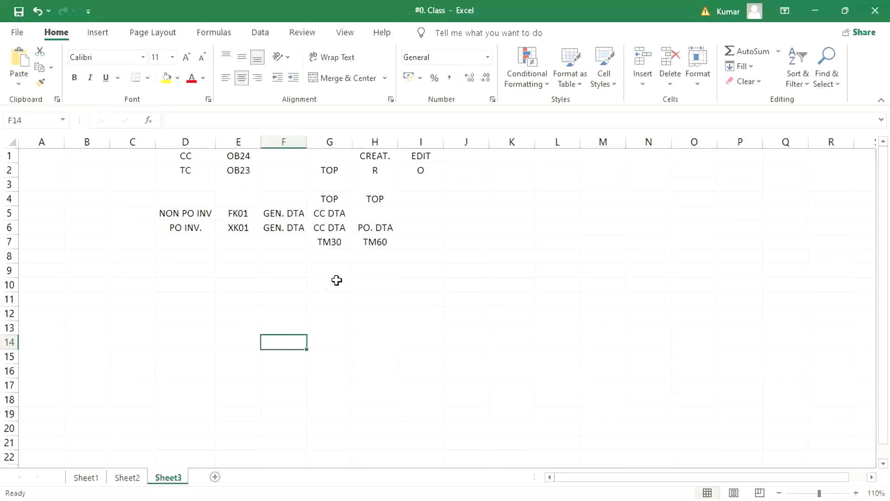
drag(332, 241, 362, 241)
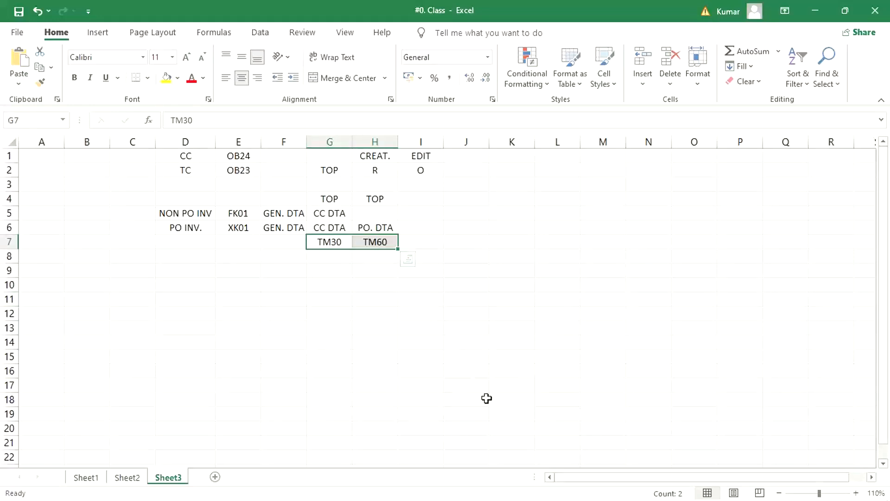
key(Delete)
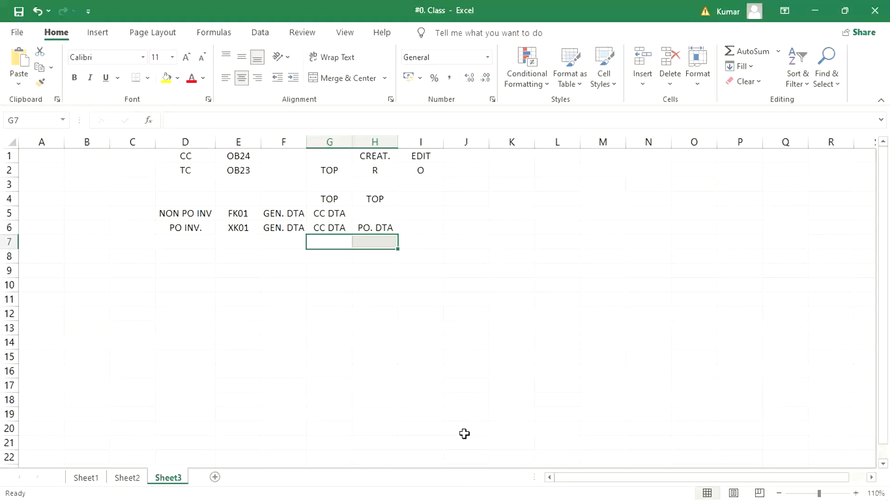
Review the TOP labels above CC DTA and PO. DTA, and the R and O statuses under CREAT. and EDIT.
click(394, 315)
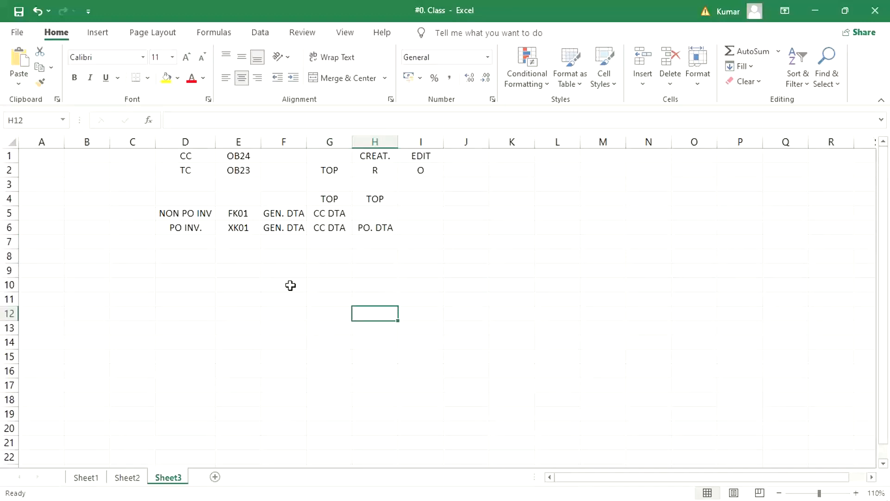
click(328, 244)
drag(338, 195, 391, 195)
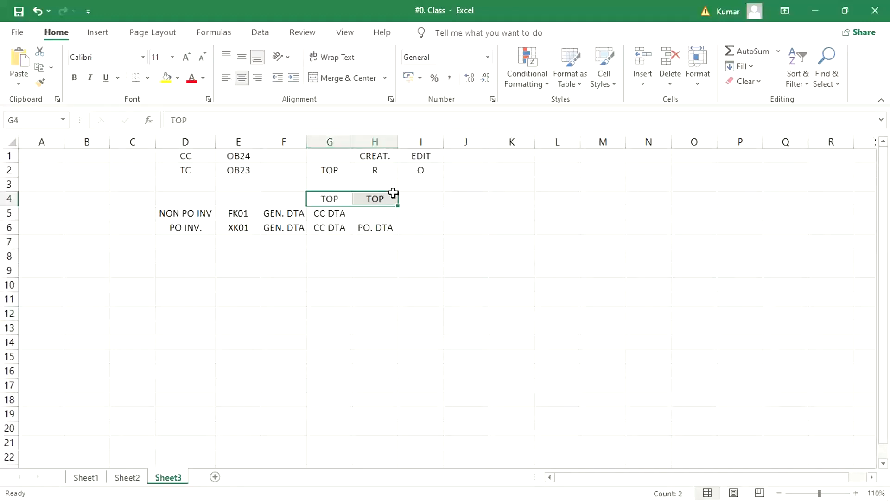
click(369, 286)
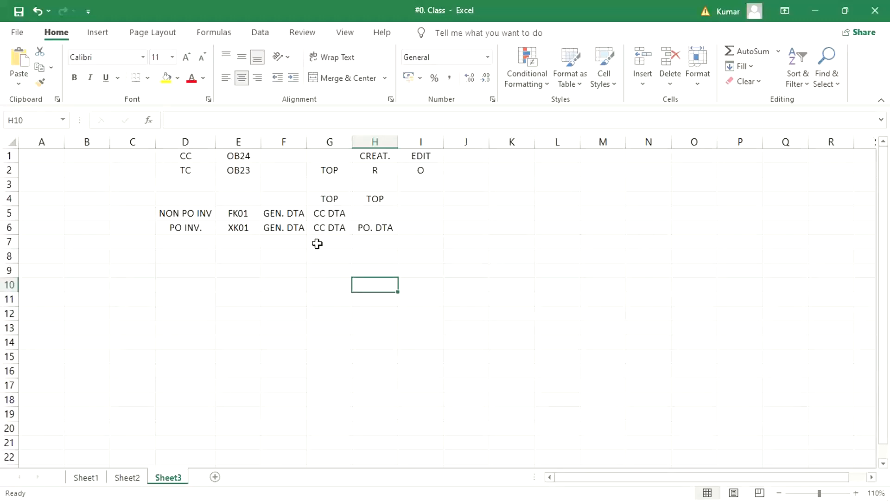
click(316, 241)
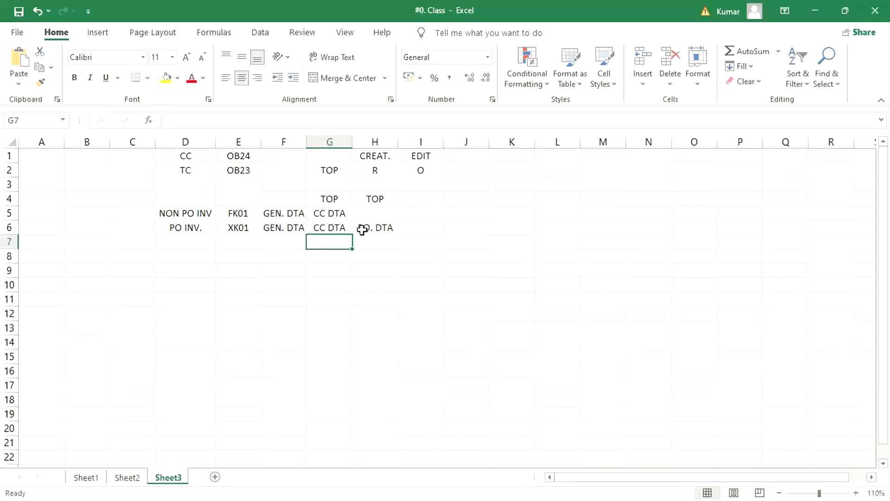
click(383, 159)
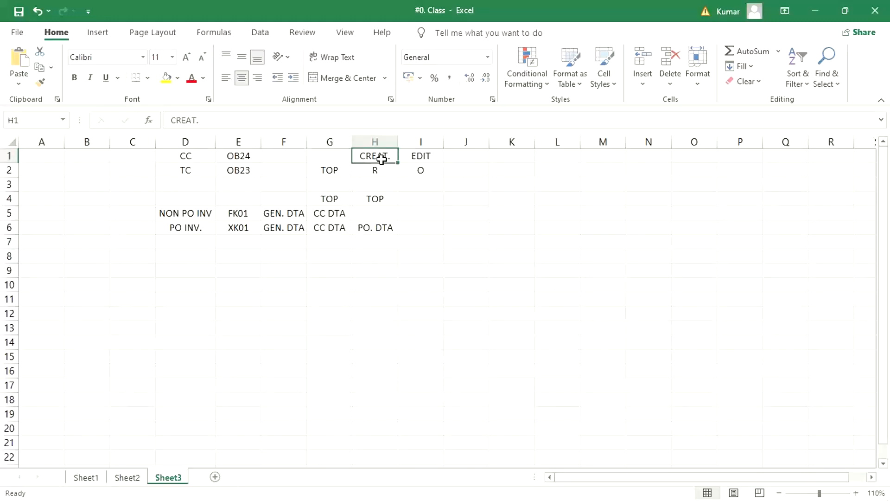
click(335, 168)
click(376, 172)
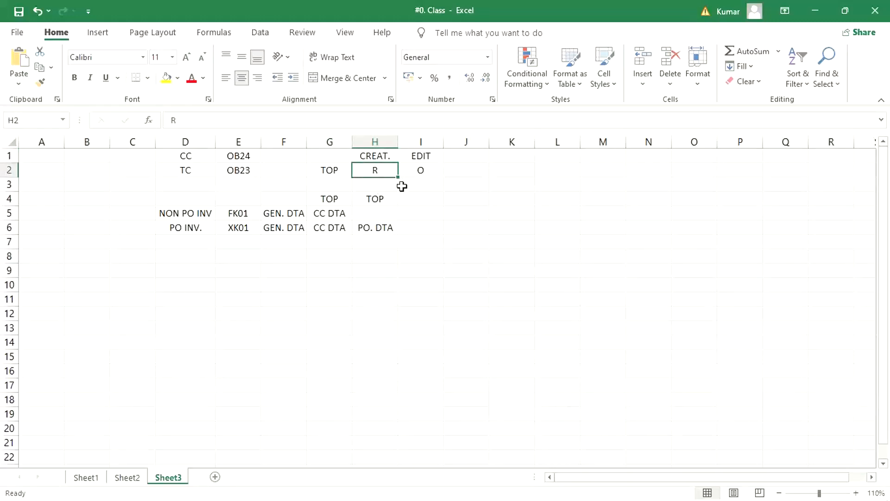
click(422, 170)
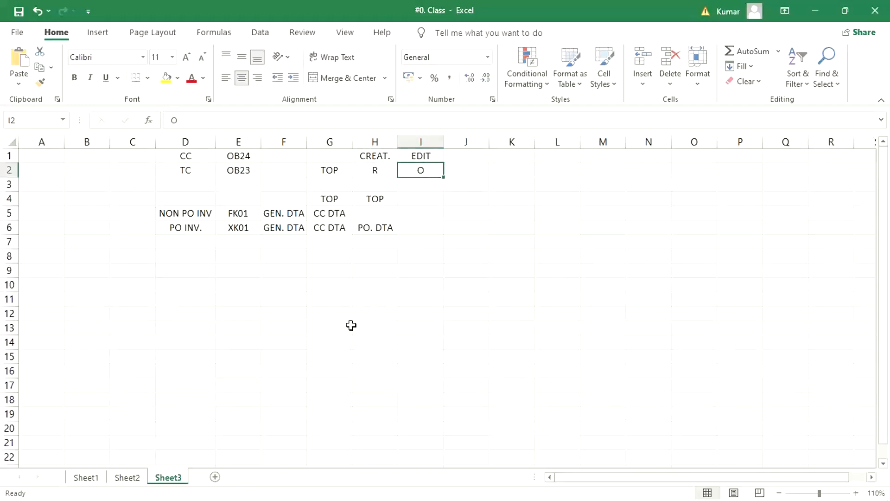
Switch to the SAP Transaction-Dependent Field Selection (Vendor) view and examine the create entries for accounting and central vendor maintenance.
click(182, 491)
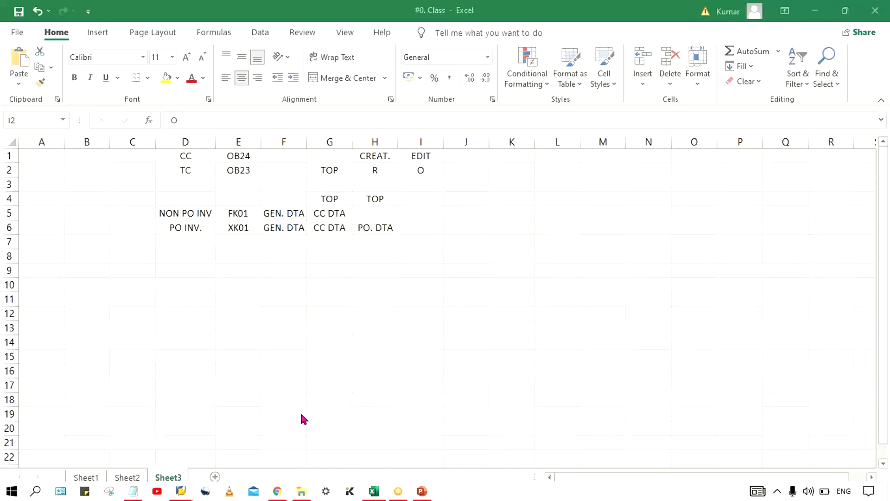
click(215, 447)
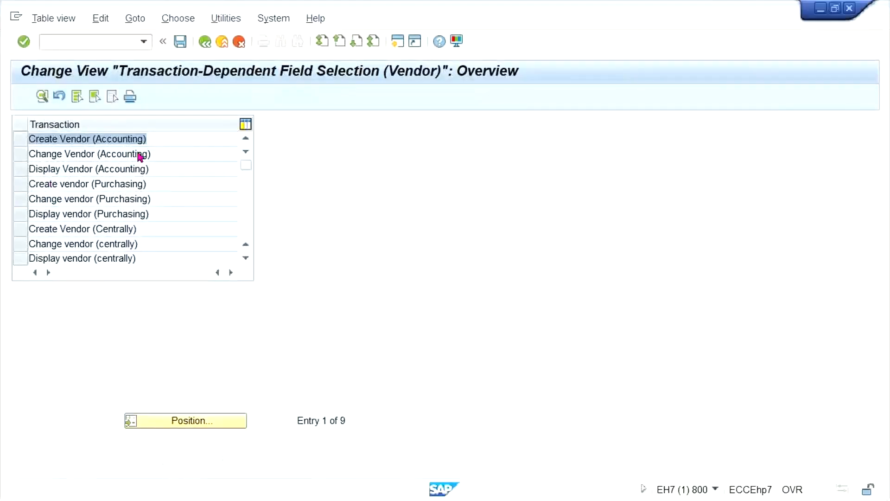
click(186, 139)
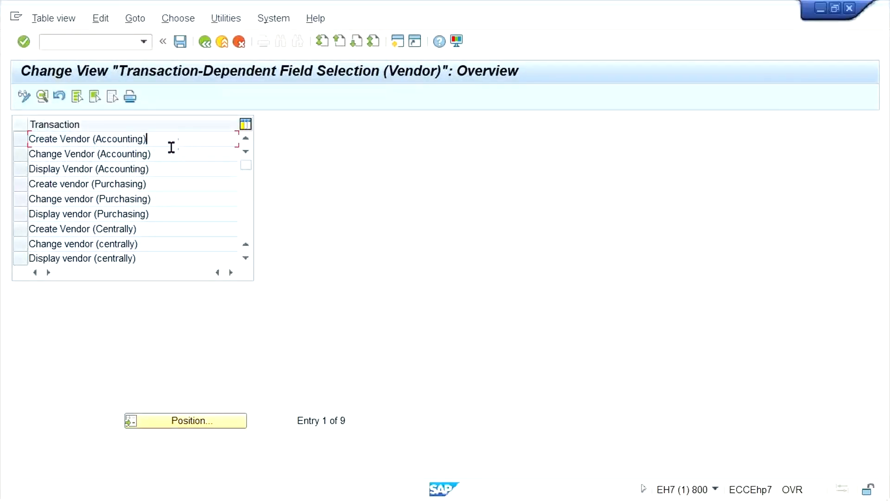
click(174, 199)
click(175, 227)
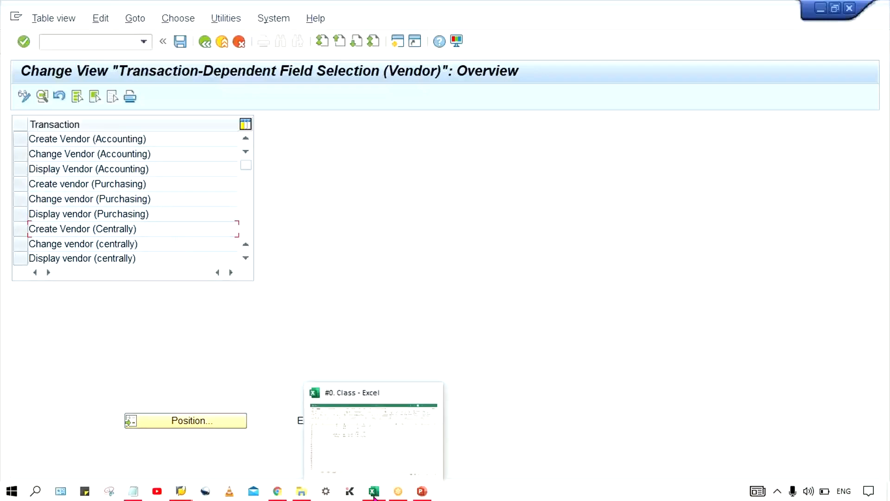
Switch back to the Excel sheet and compare the data areas listed for FK01 and XK01 in rows 5 and 6.
click(373, 493)
click(249, 272)
click(250, 212)
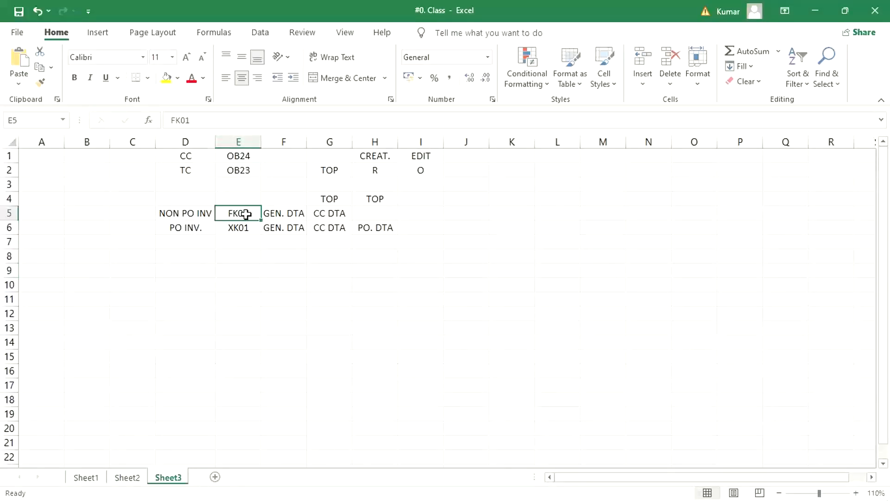
click(285, 214)
click(324, 220)
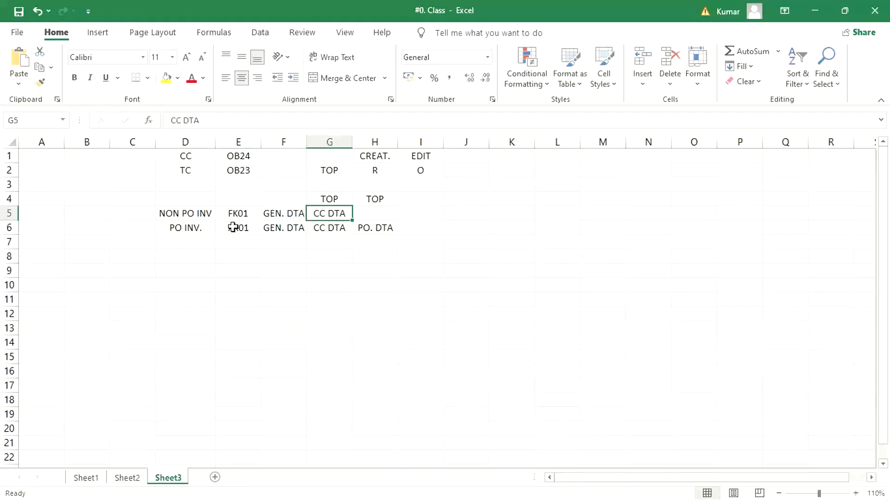
drag(234, 226, 381, 229)
Enter the transaction code MK01 in cell E7, below XK01.
click(236, 241)
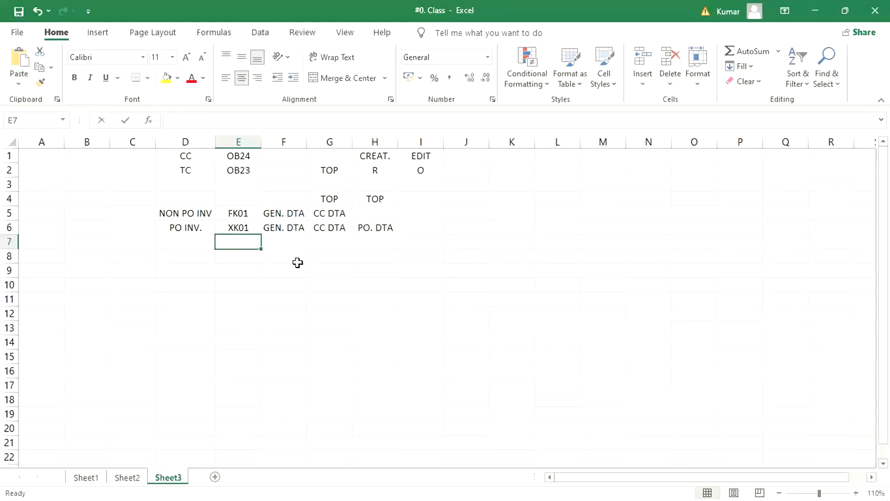
text(MK01)
key(Tab)
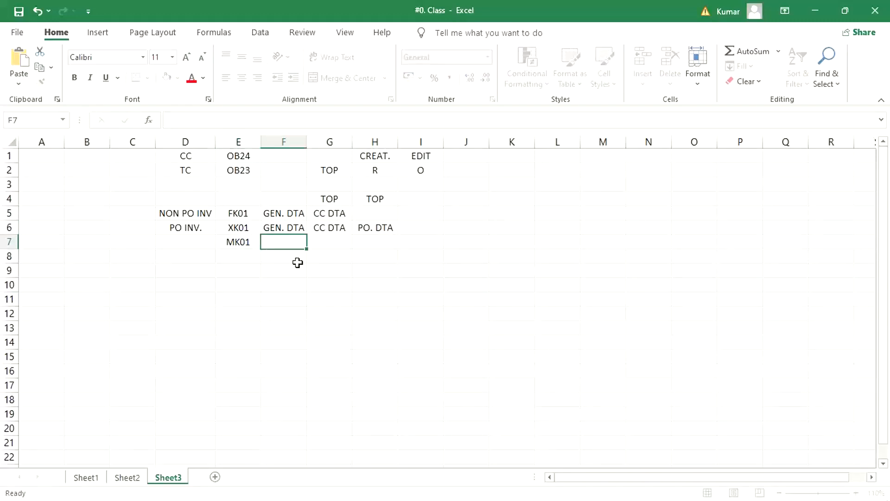
Fill the MK01 row with GEN. DTA in cell F7 and PO. DTA in cell H7, leaving G7 empty.
key(Tab)
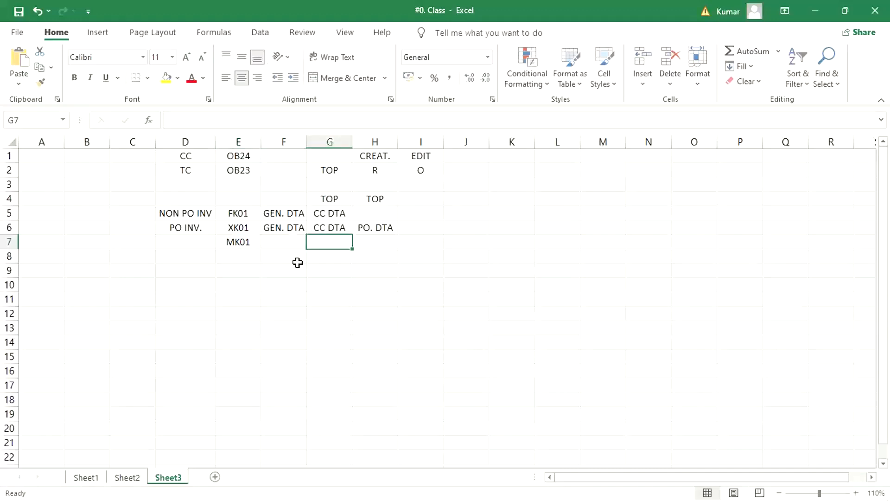
key(Tab)
key(Left)
key(Left)
key(ctrl+d)
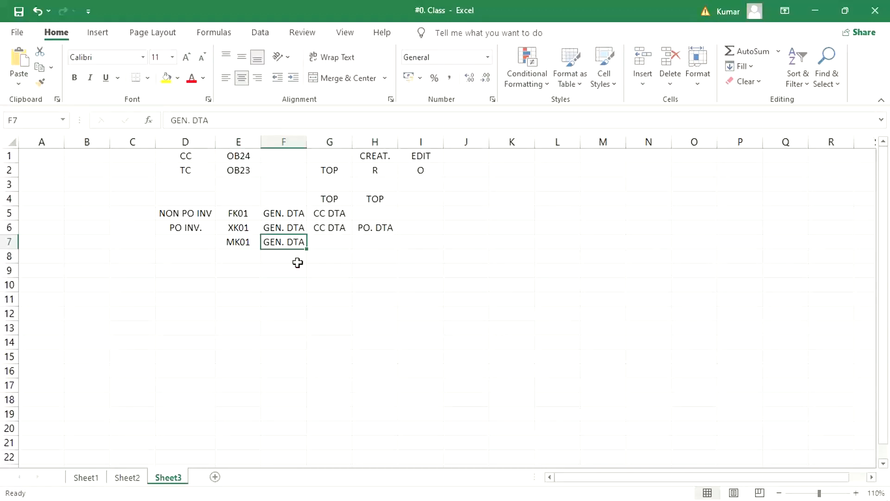
key(Tab)
key(Tab)
key(ctrl+d)
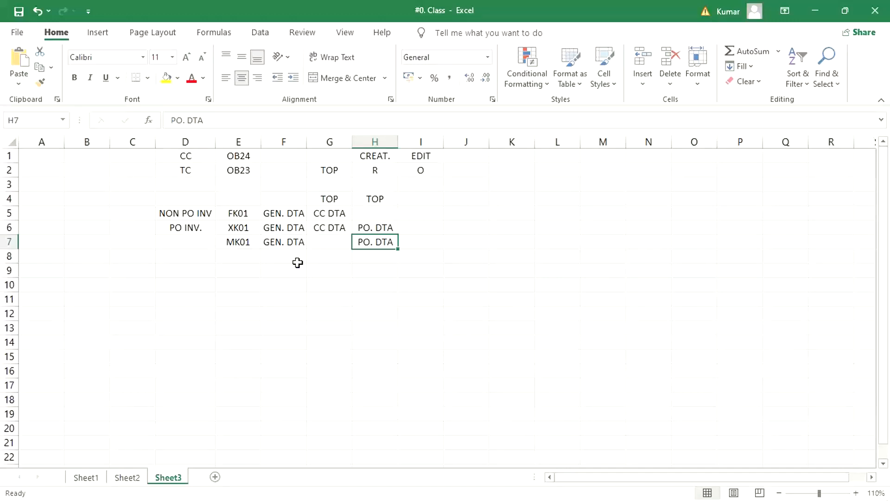
Switch to the SAP vendor field selection view and try to open the details of Create Vendor (Centrally).
key(alt+Tab)
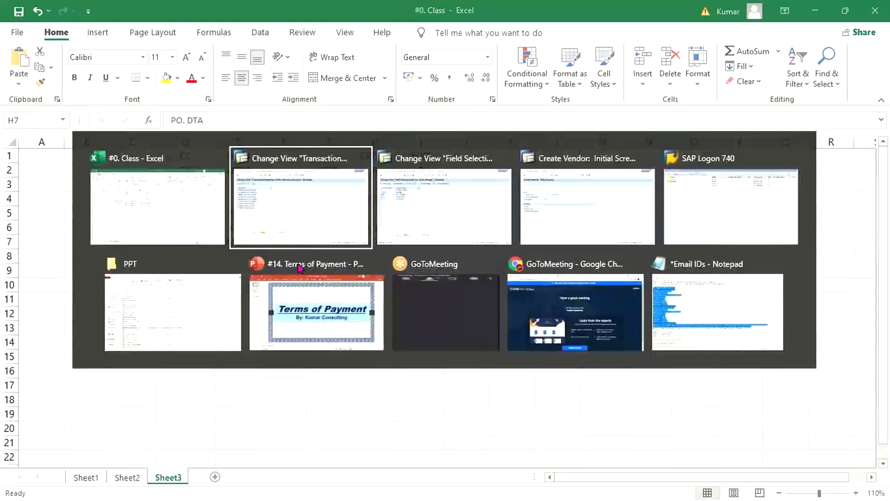
click(102, 234)
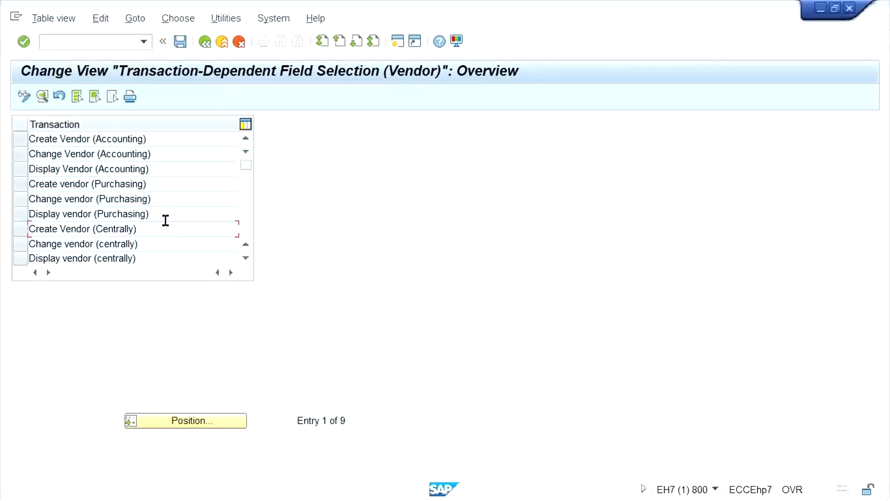
click(161, 182)
double_click(147, 228)
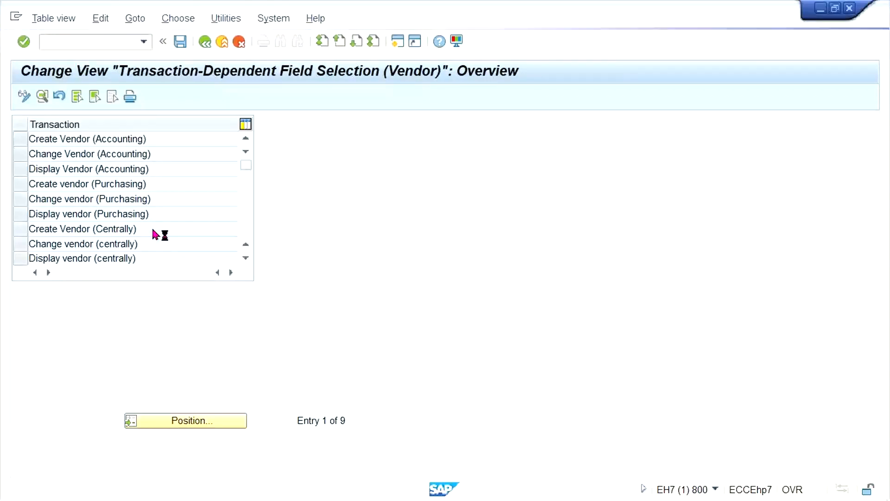
Switch to SAP Logon, decline the detailed description of the connection error, and reopen the EH7 logon screen.
mouse_move(206, 497)
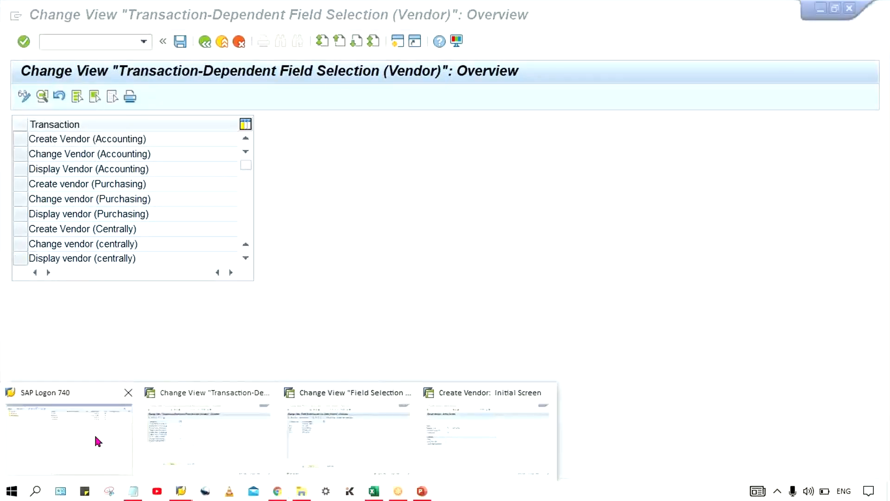
click(94, 432)
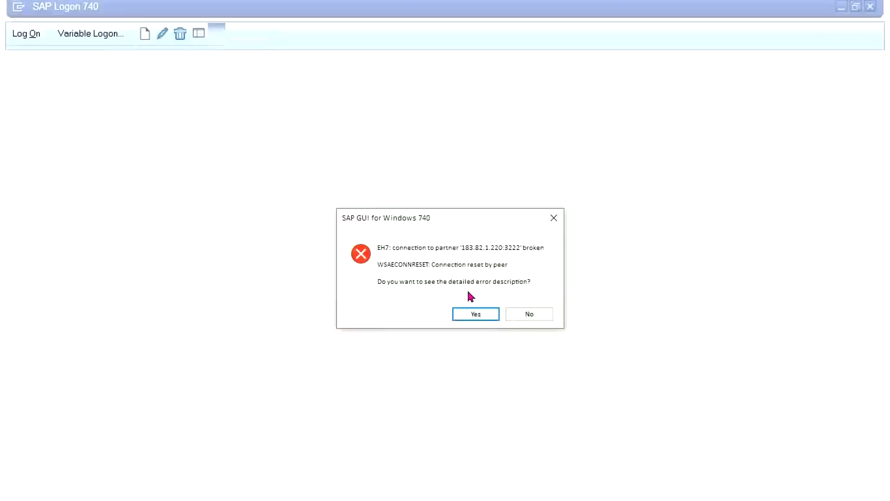
click(519, 315)
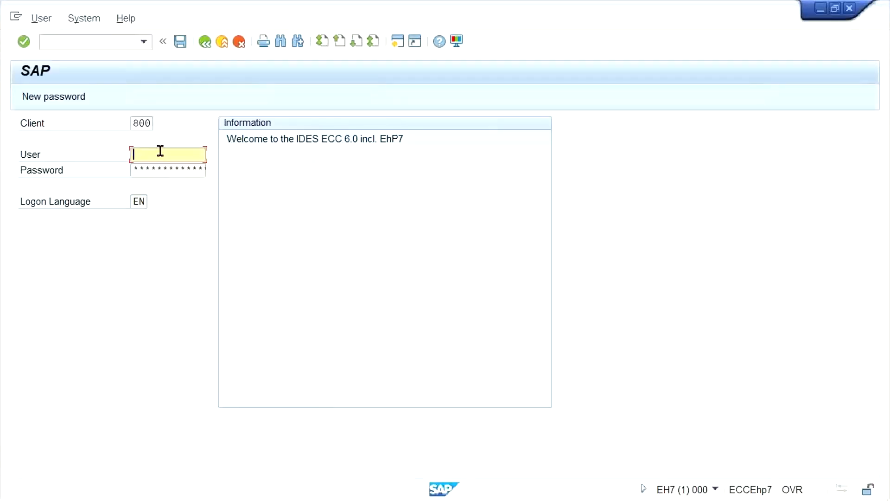
Log on to client 800 with the user name and password, continuing with this logon and ending any other logons.
click(169, 152)
click(176, 166)
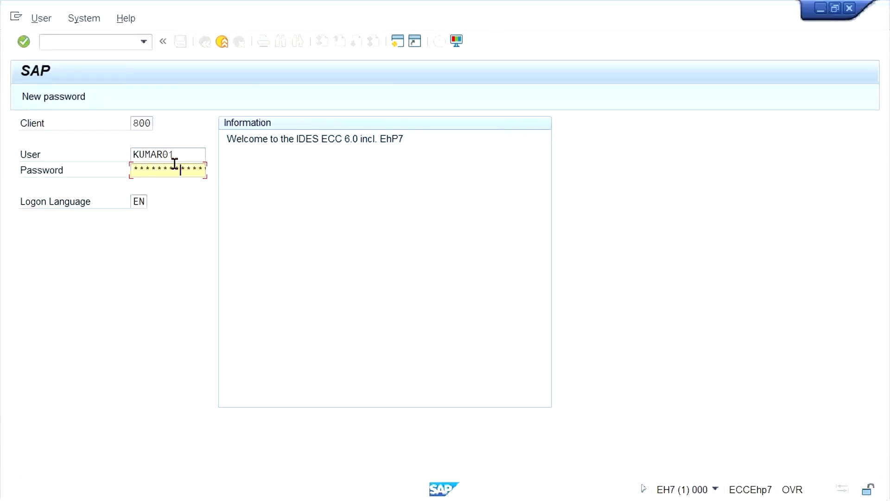
key(Return)
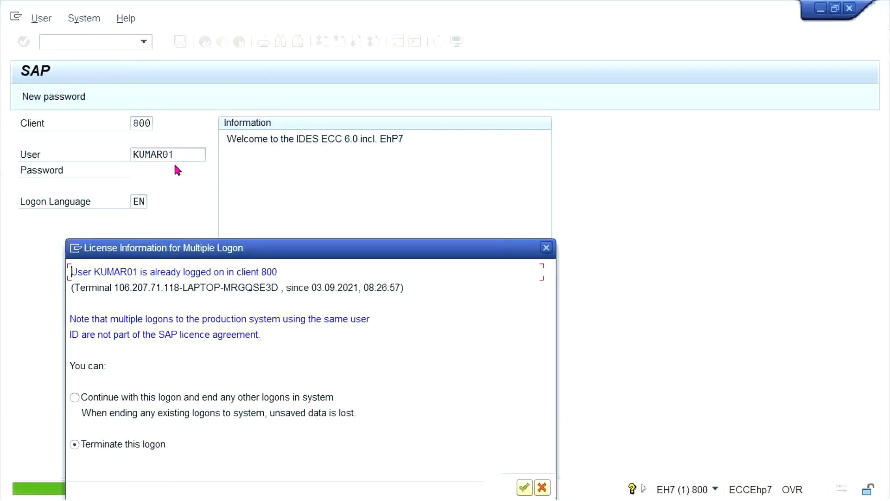
click(89, 394)
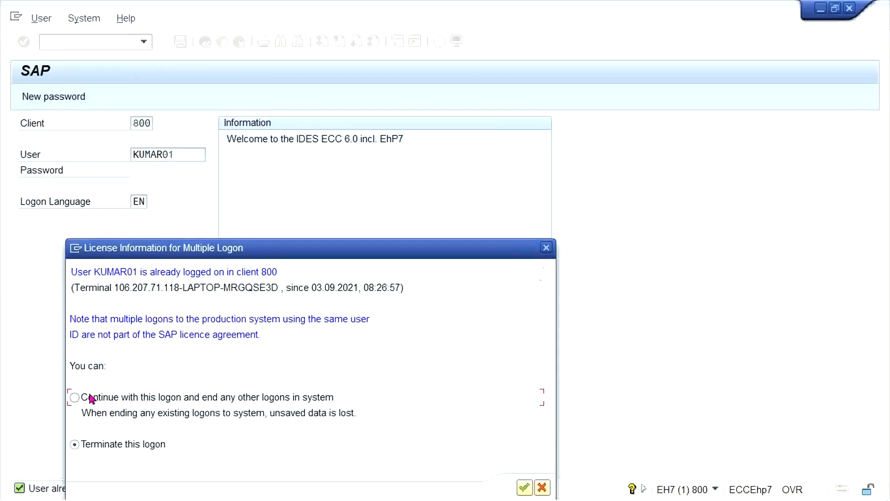
click(100, 397)
key(Return)
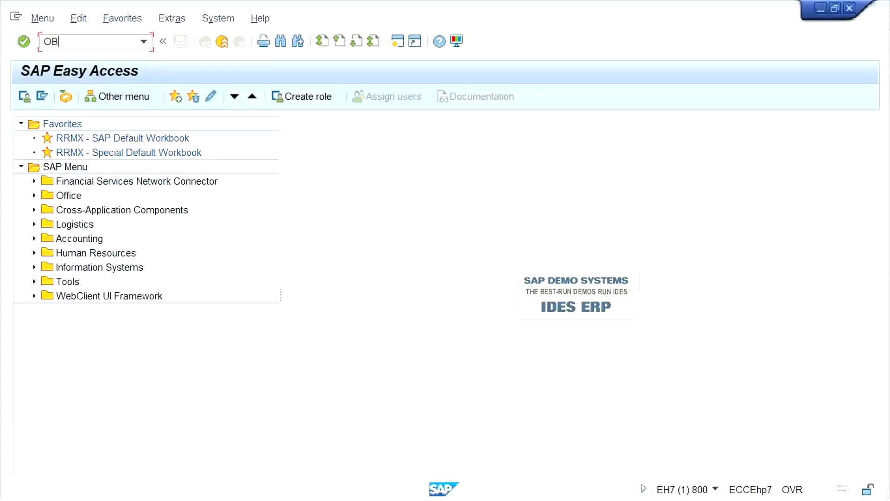
Run transaction OB23 and open the Payment transactions field status group in the company code data of Create Vendor (Centrally).
key(Return)
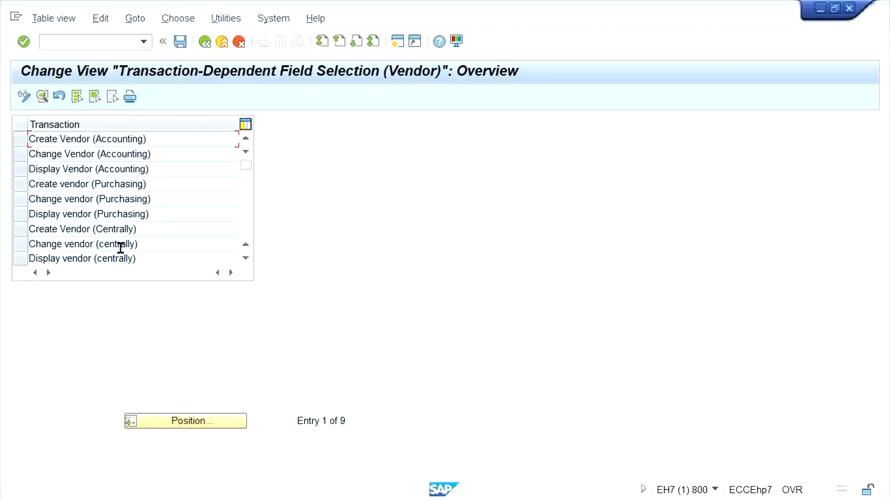
double_click(79, 227)
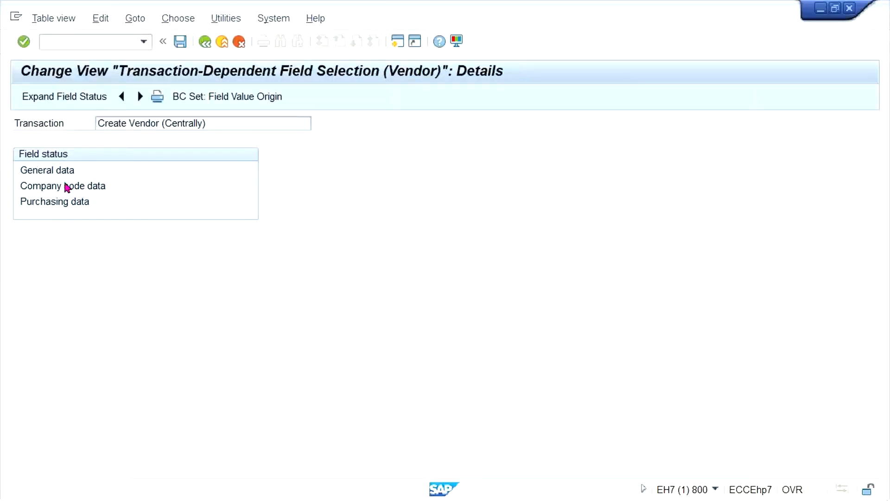
double_click(65, 186)
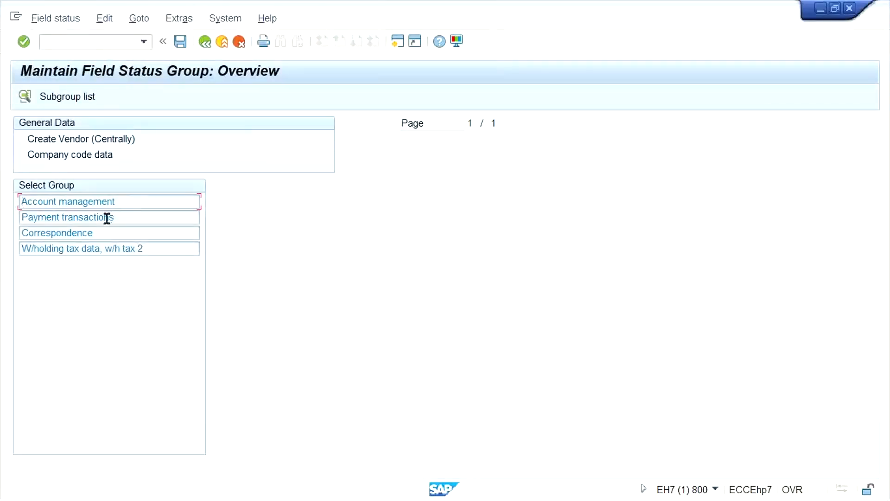
double_click(113, 220)
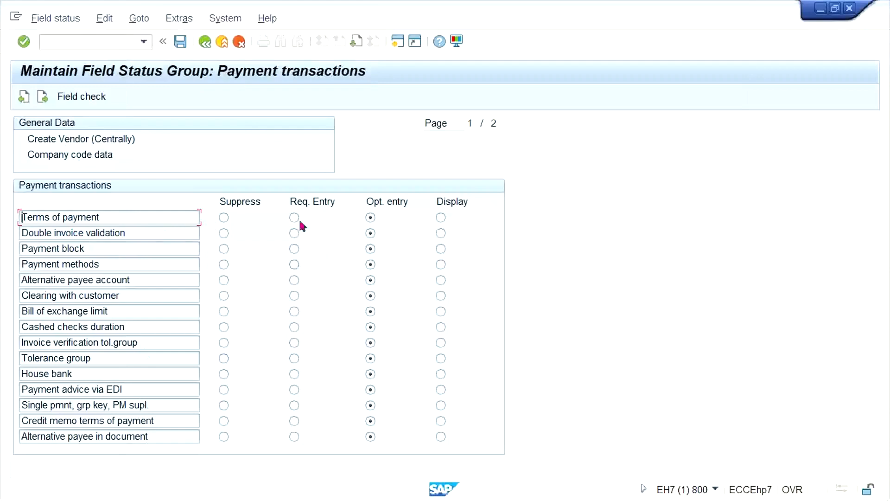
Set Terms of payment to required entry, save it under customizing request EH7K900014, and return to the transaction overview.
key(ctrl+s)
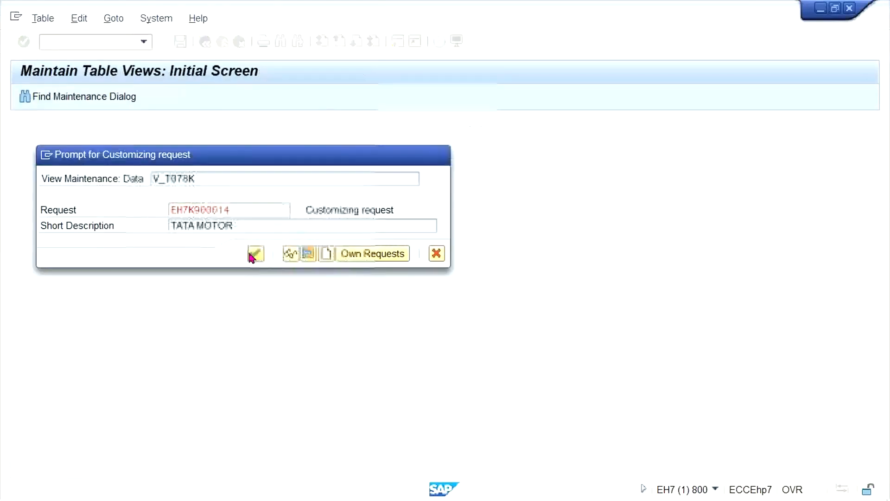
click(255, 254)
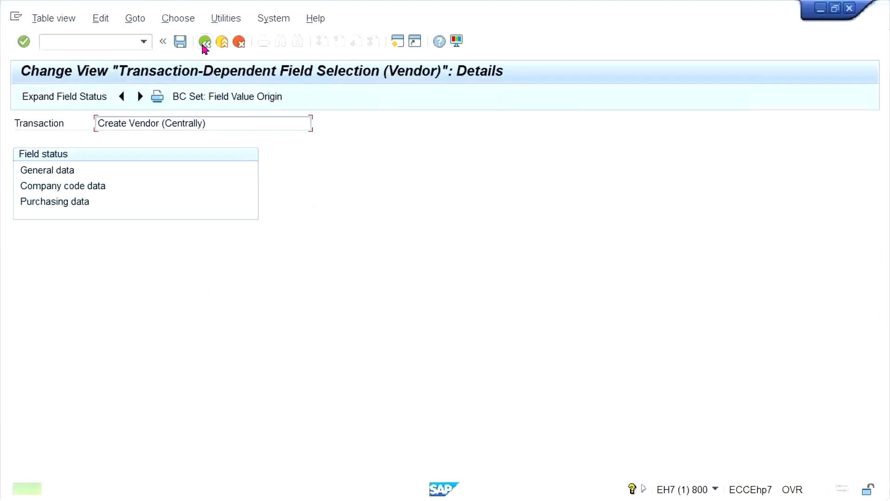
click(203, 43)
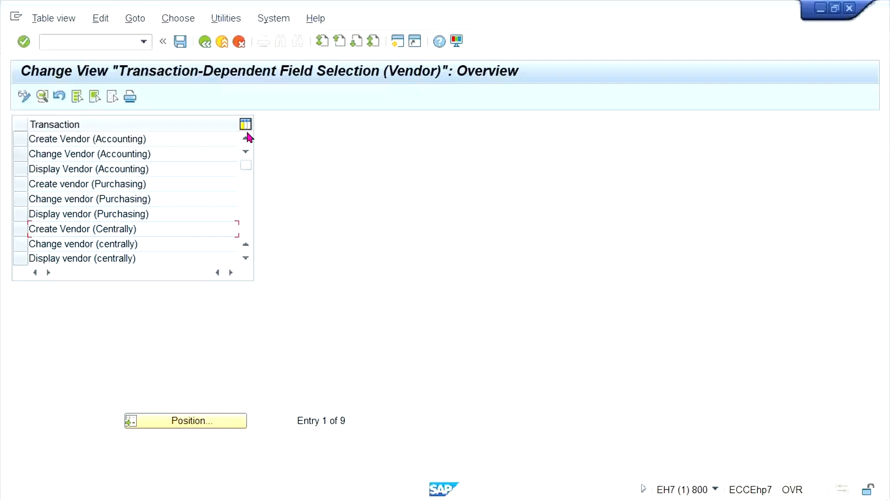
Reopen transaction OB23 and check the Payment transactions field status group in the company code data of Change vendor (centrally).
click(204, 42)
click(144, 42)
click(94, 68)
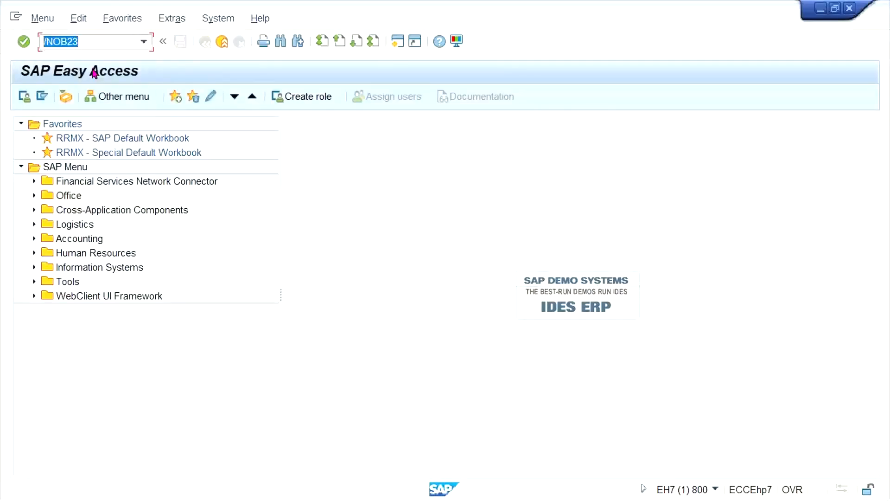
key(Return)
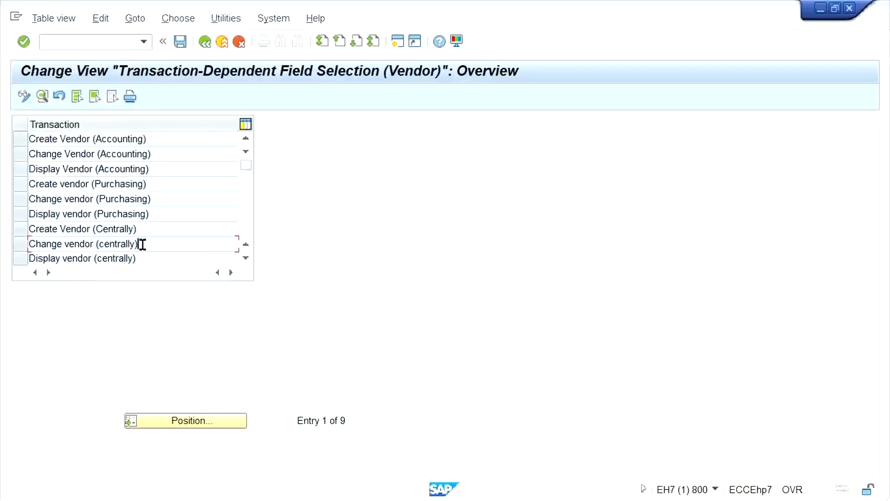
double_click(143, 243)
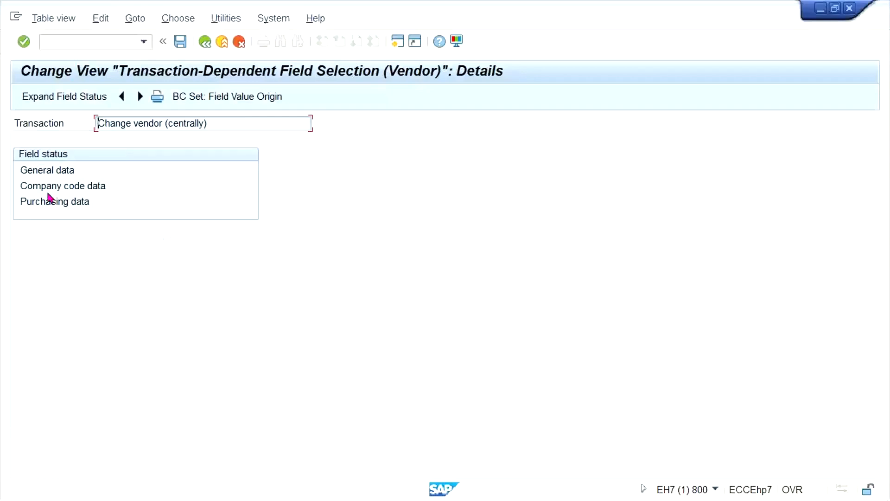
double_click(56, 188)
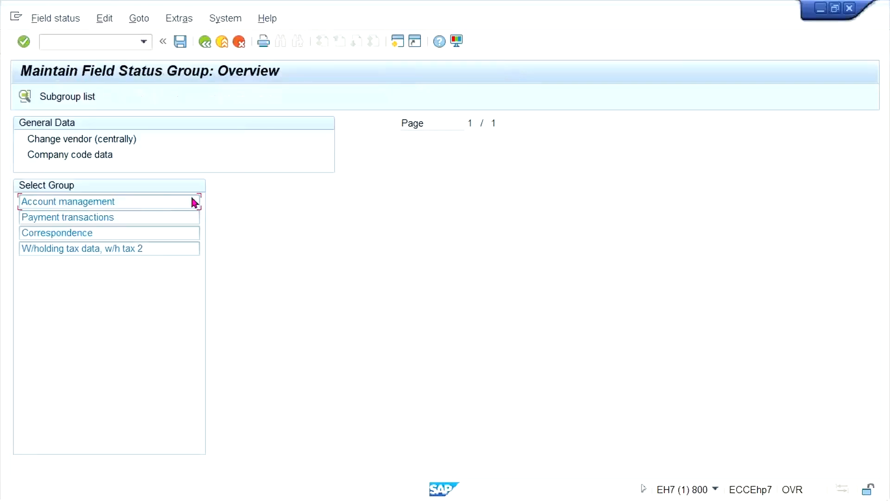
double_click(77, 215)
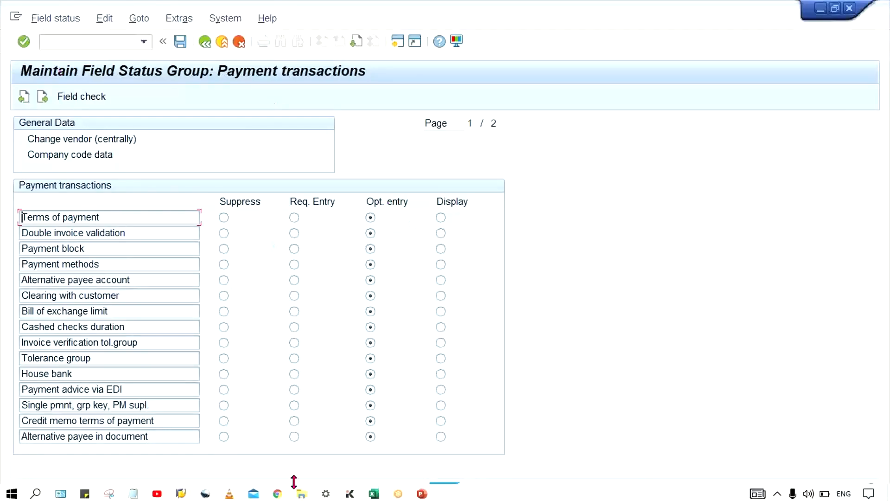
click(205, 42)
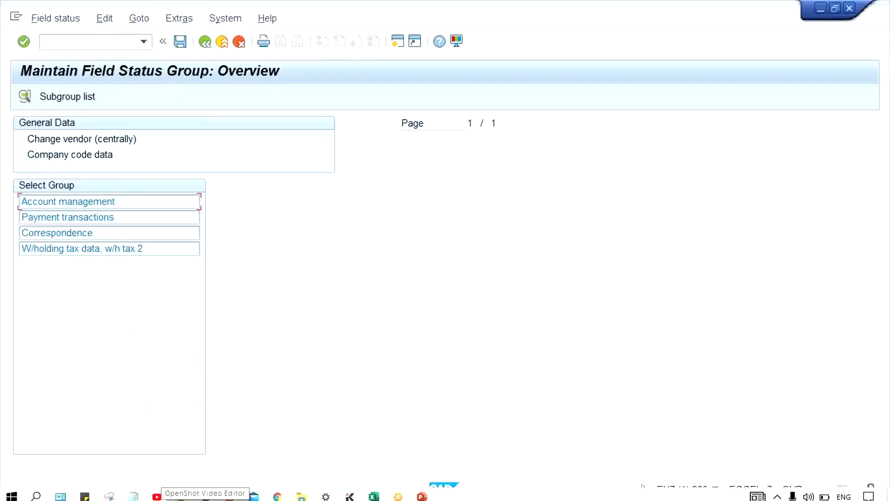
Decline the detailed description of the connection error and switch to the second EH7 session.
mouse_move(180, 492)
click(620, 423)
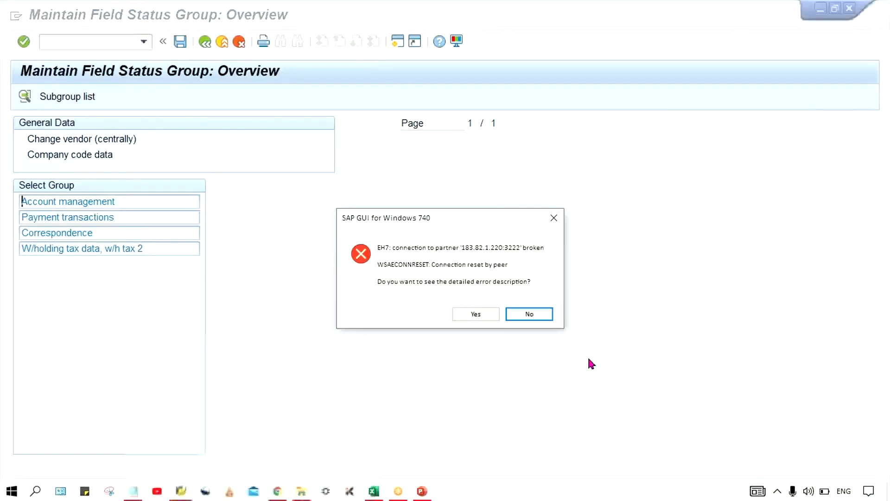
click(530, 314)
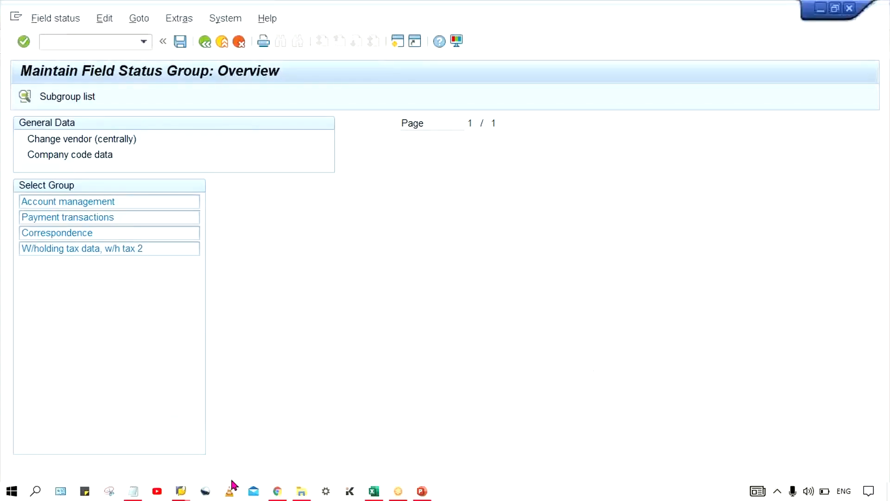
mouse_move(180, 490)
click(260, 423)
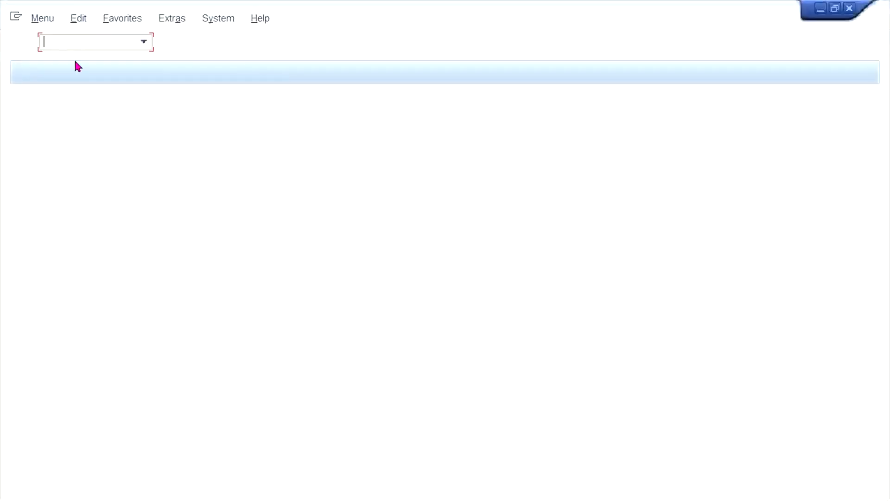
Run transaction XK01 and start a new vendor with company code TS33 and account group TM33.
text(X)
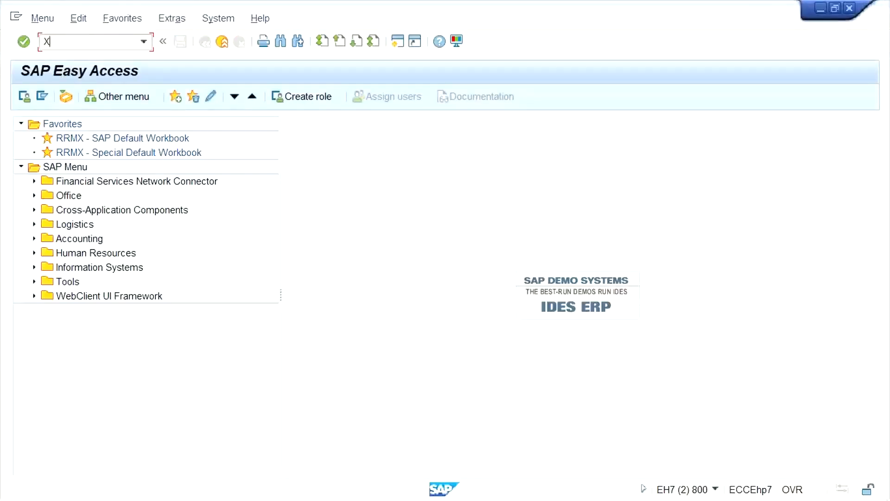
text(K01)
key(Return)
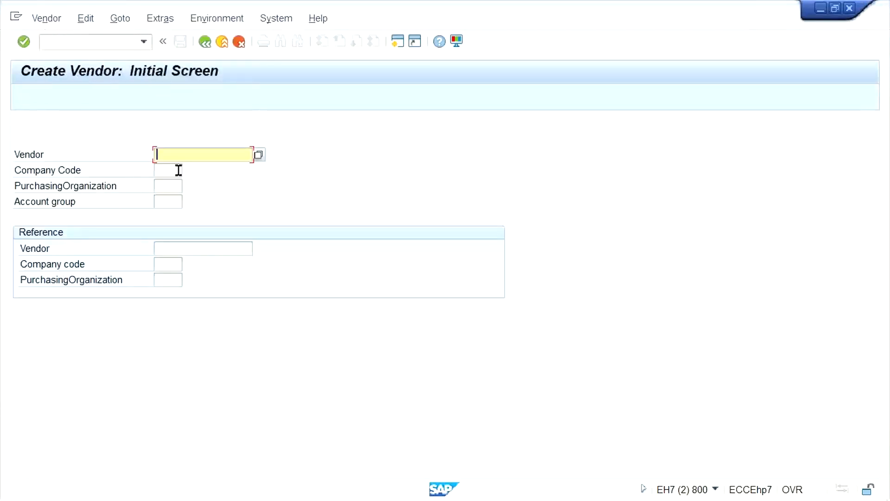
click(168, 172)
click(174, 183)
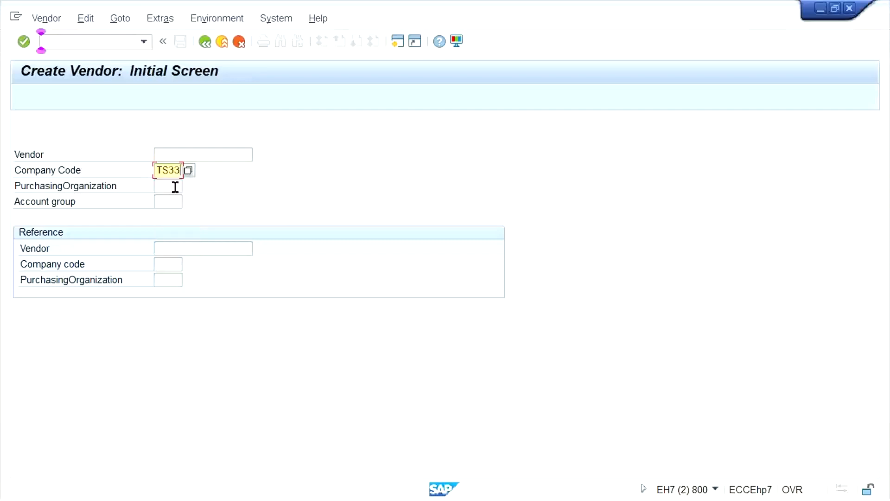
click(166, 202)
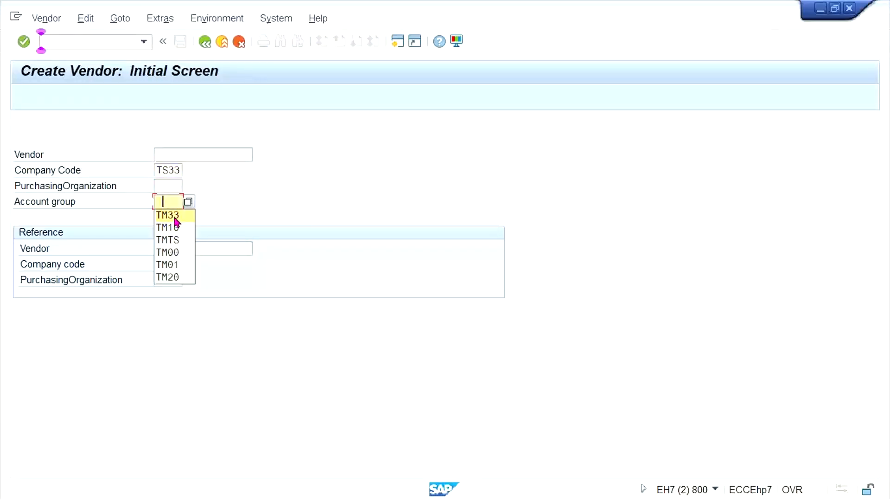
click(173, 215)
key(Return)
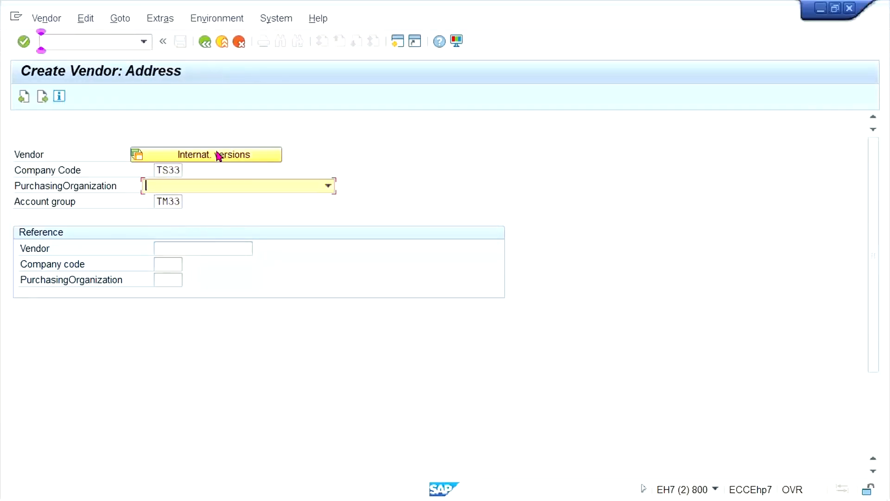
Enter the vendor name TEST VENDOR_TS33 and country IN, and continue past the address data.
click(254, 193)
click(241, 186)
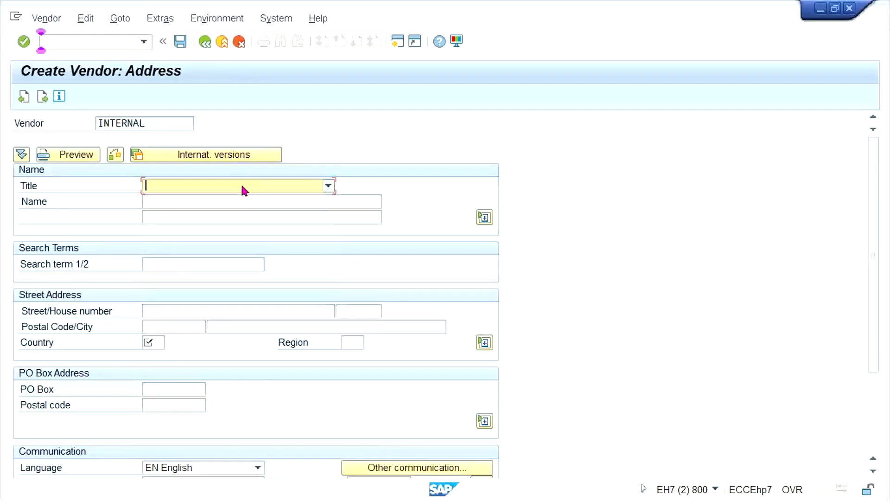
click(240, 203)
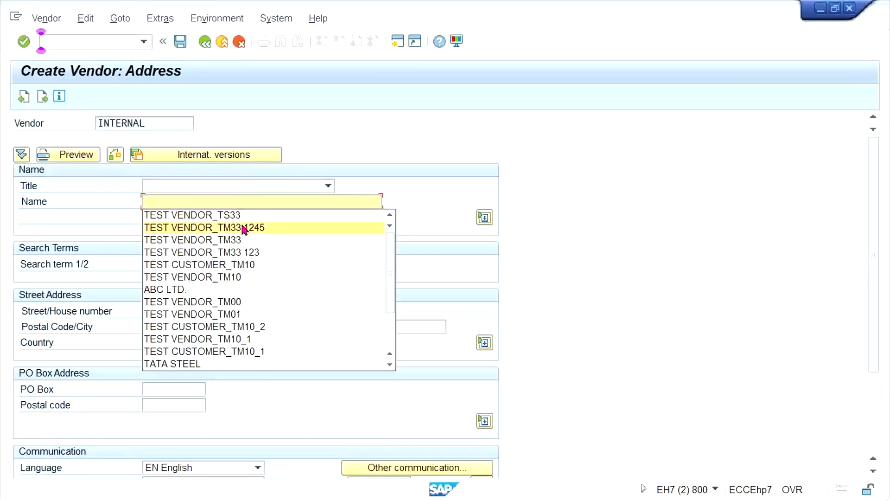
click(245, 218)
click(160, 342)
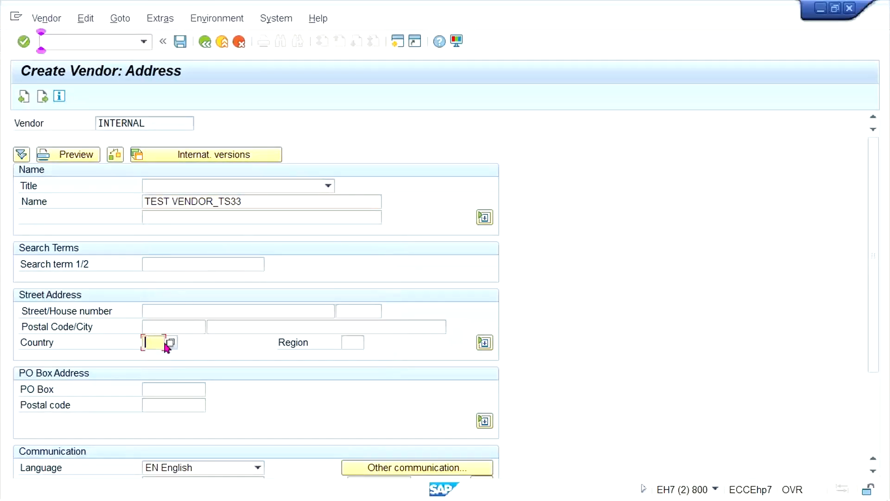
key(Return)
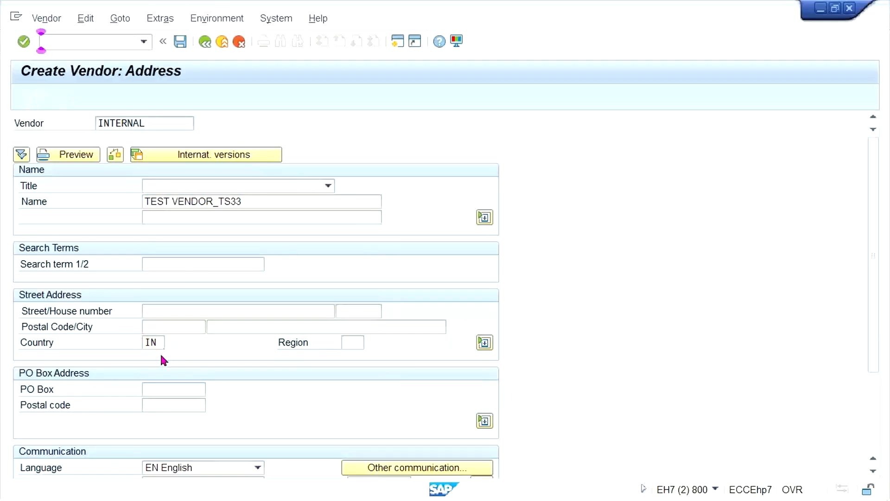
key(Return)
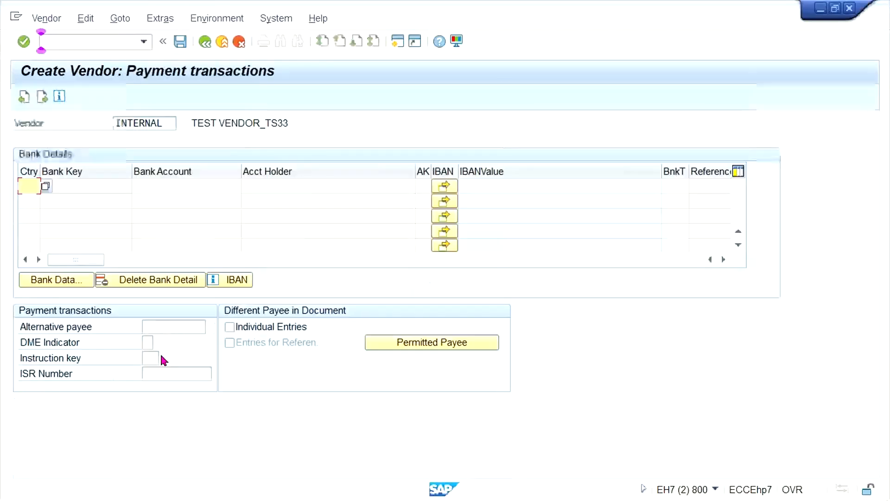
Assign a reconciliation account, continue to the company code payment transactions, and try to leave with Payt Terms empty.
key(Return)
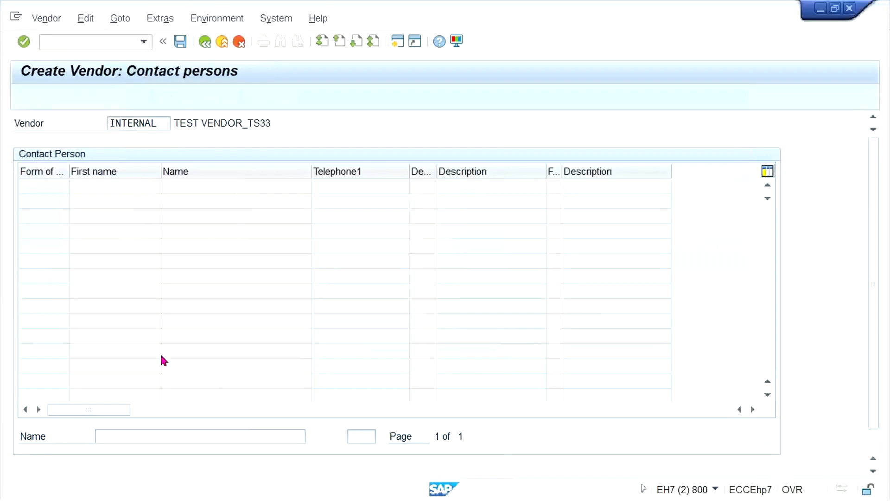
key(Return)
key(Down)
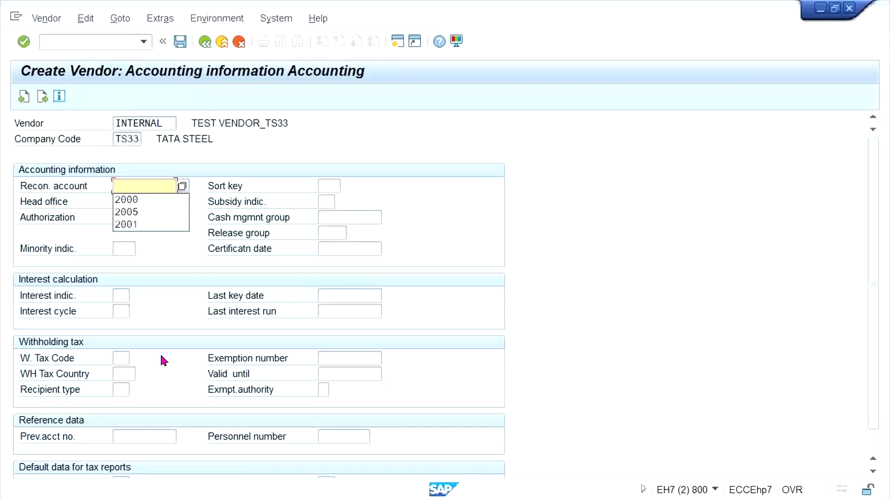
key(Return)
key(Return)
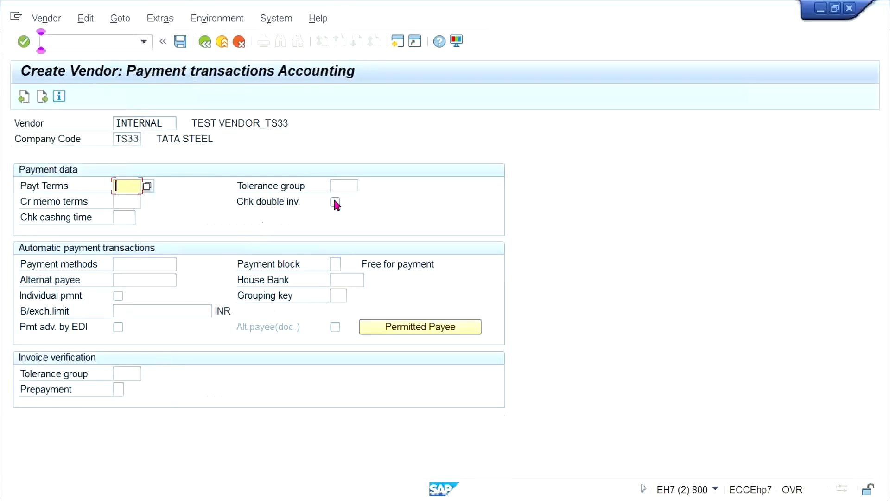
click(352, 185)
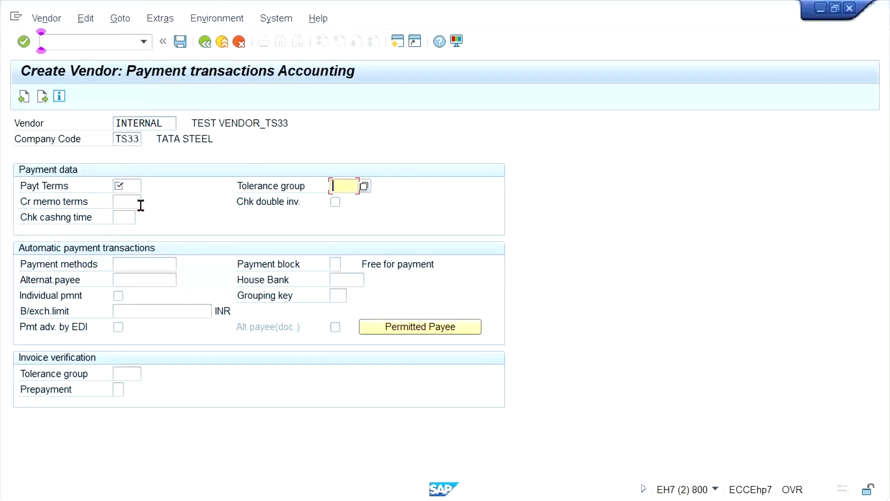
click(204, 42)
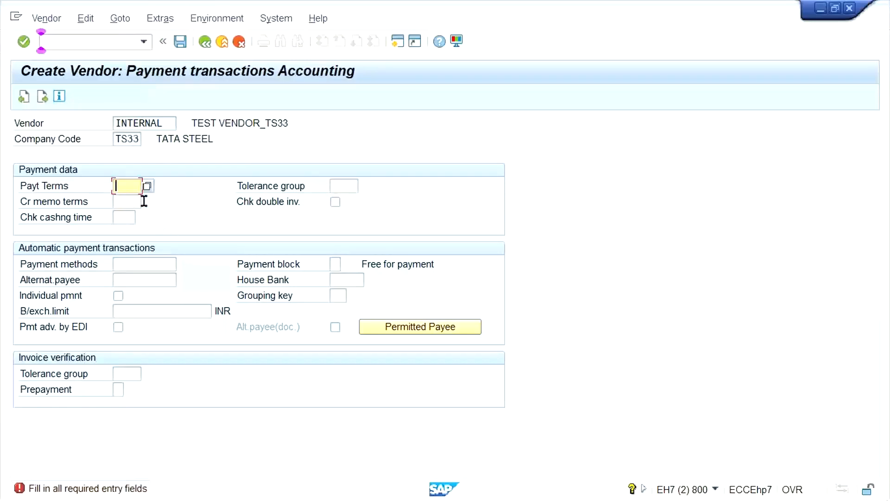
Restart vendor creation with /NXK01 and set the company code to TM33, keeping account group TM33.
click(143, 41)
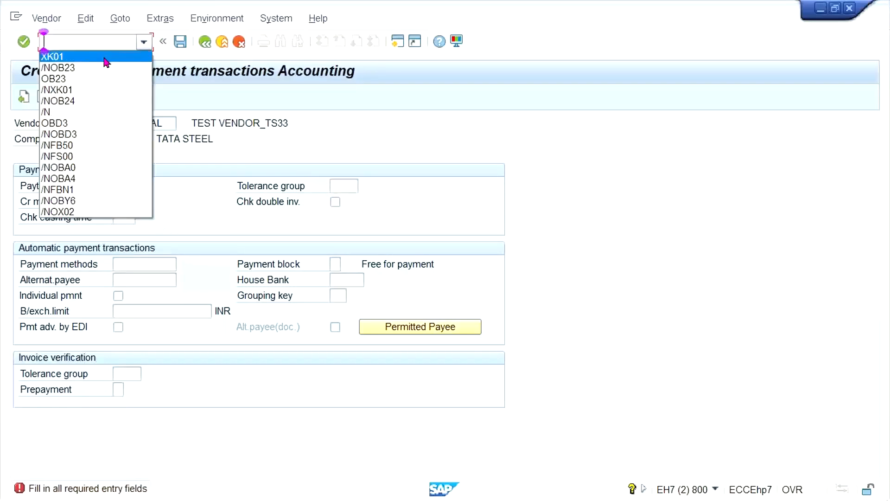
click(107, 62)
key(Left)
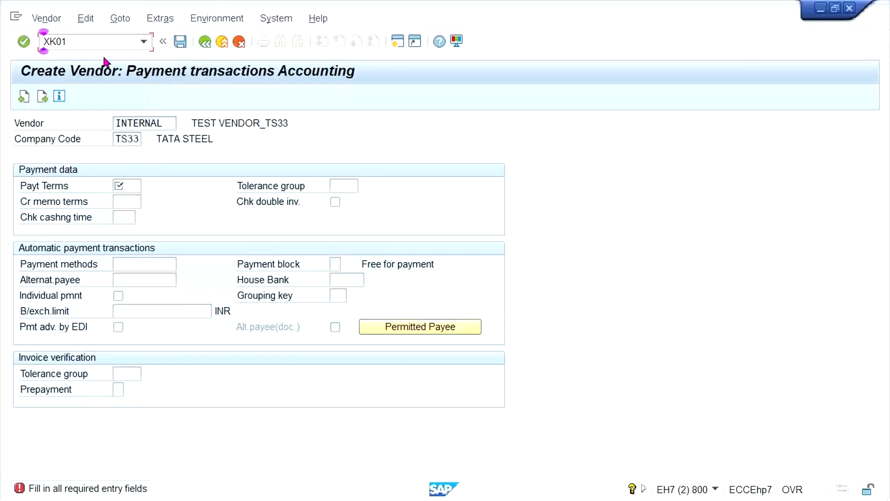
text(/N)
key(Return)
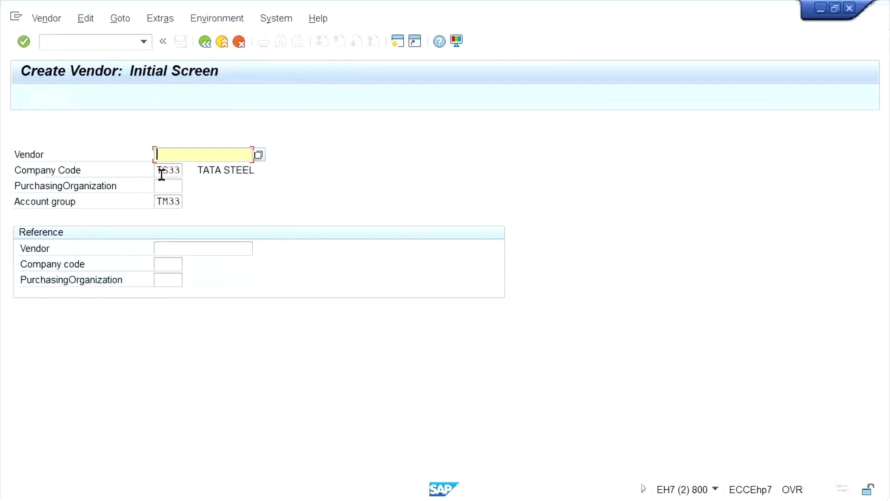
click(161, 173)
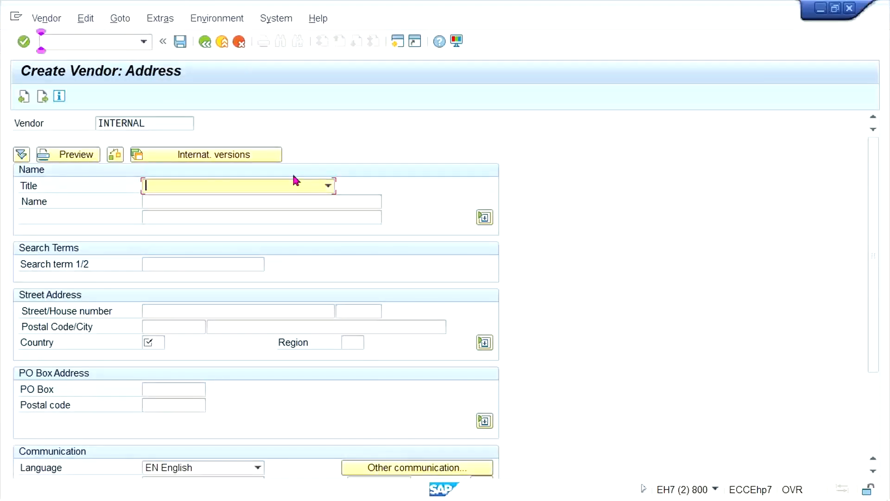
Enter the vendor name TEST VENDOR_TM33 1245 and its country, and continue to the control data.
click(259, 203)
click(252, 228)
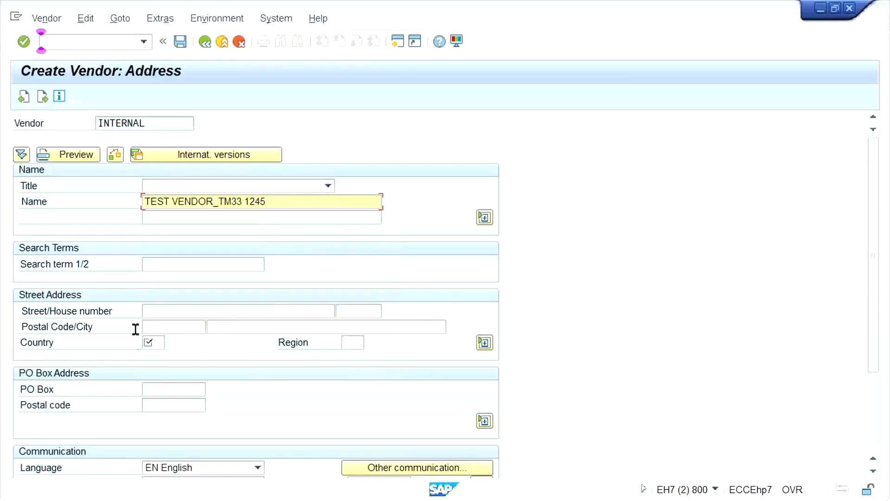
click(160, 342)
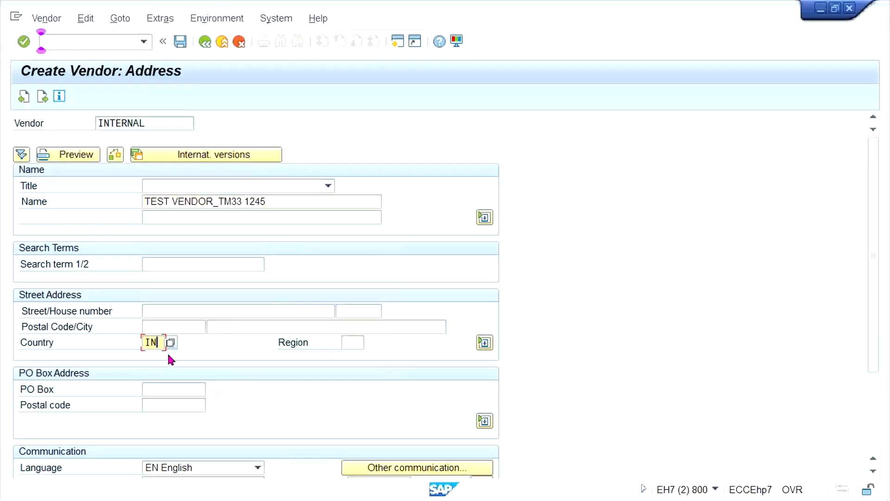
key(Return)
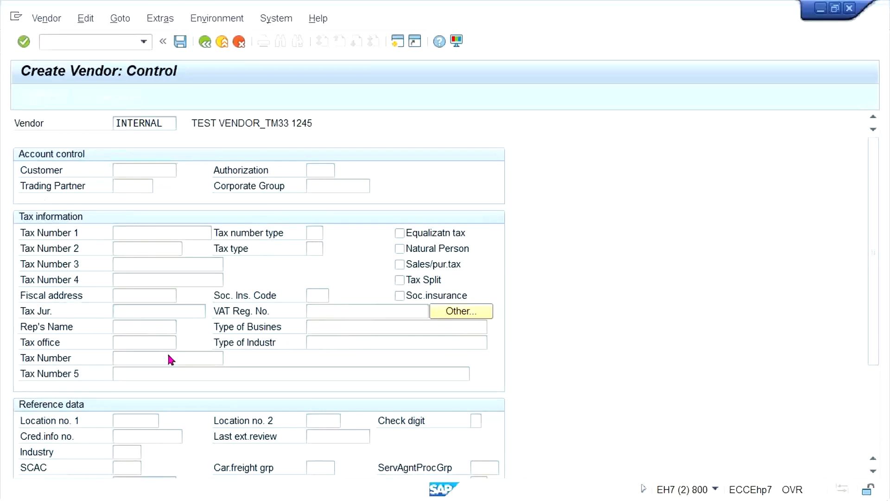
Continue to the accounting information, set the reconciliation account to 2000, and proceed to the company code payment transactions.
key(Return)
key(Return)
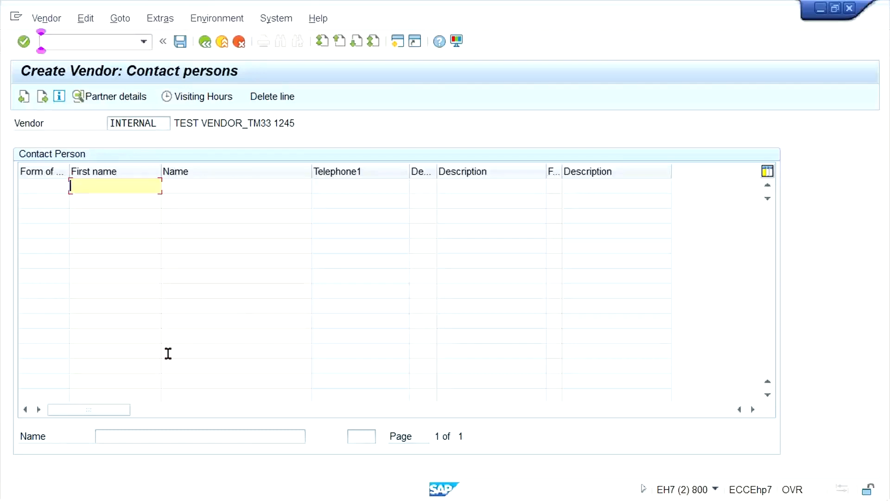
key(Return)
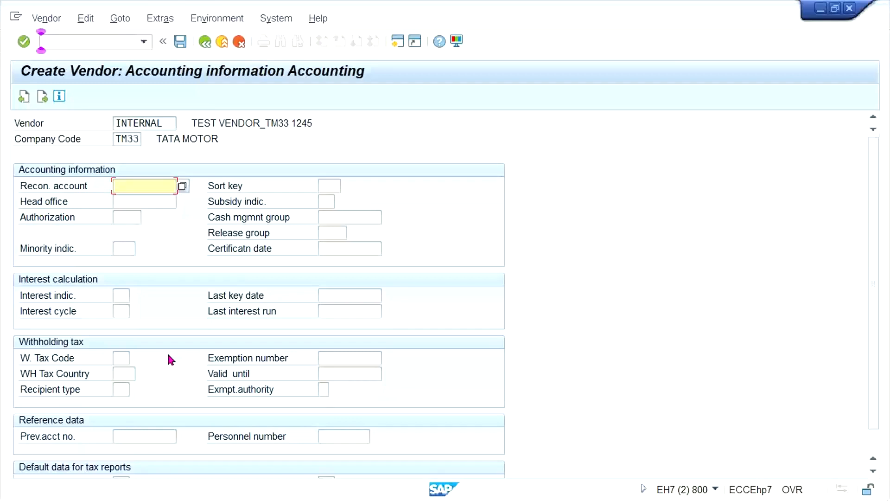
key(space)
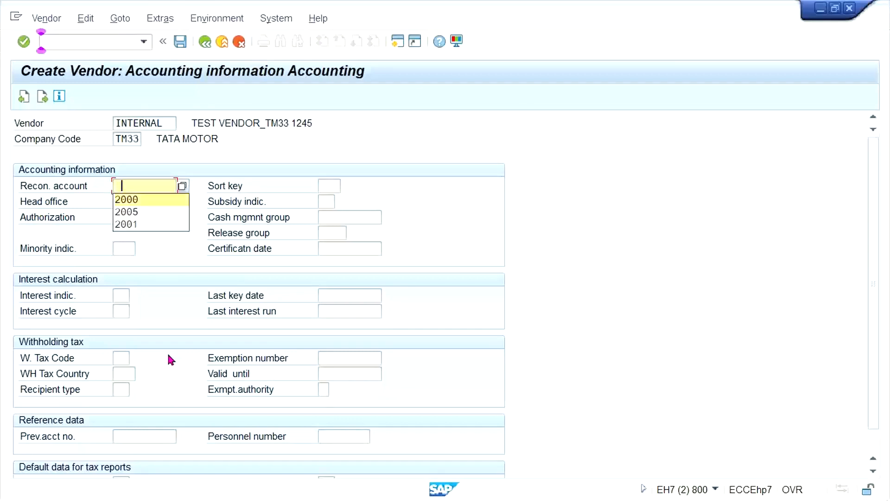
key(Return)
key(Return)
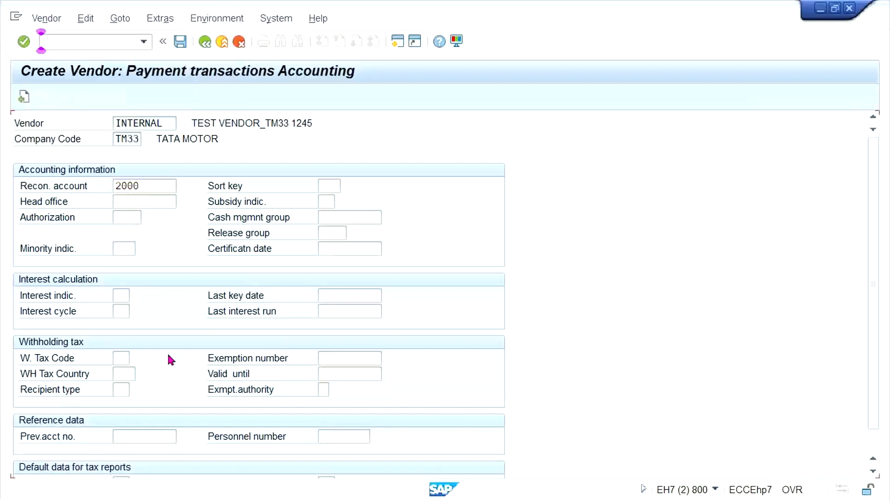
Check whether the Payt Terms field is required in the payment data of the TM33 vendor.
key(Tab)
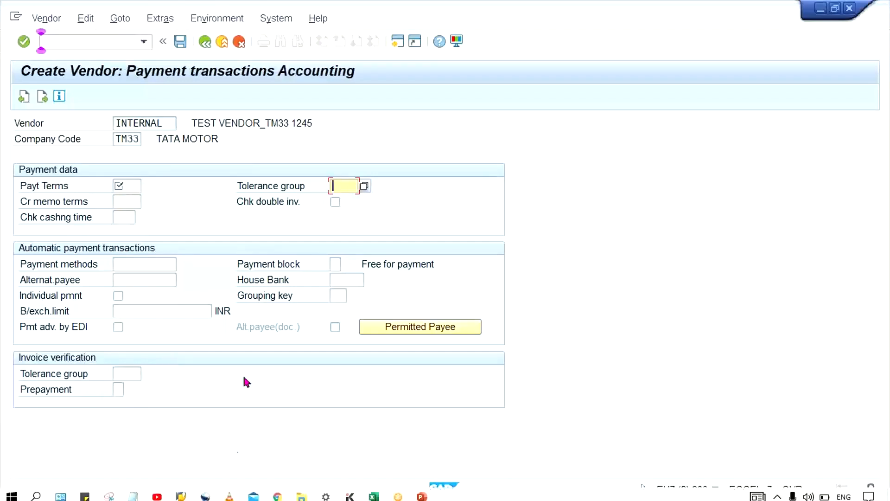
click(120, 185)
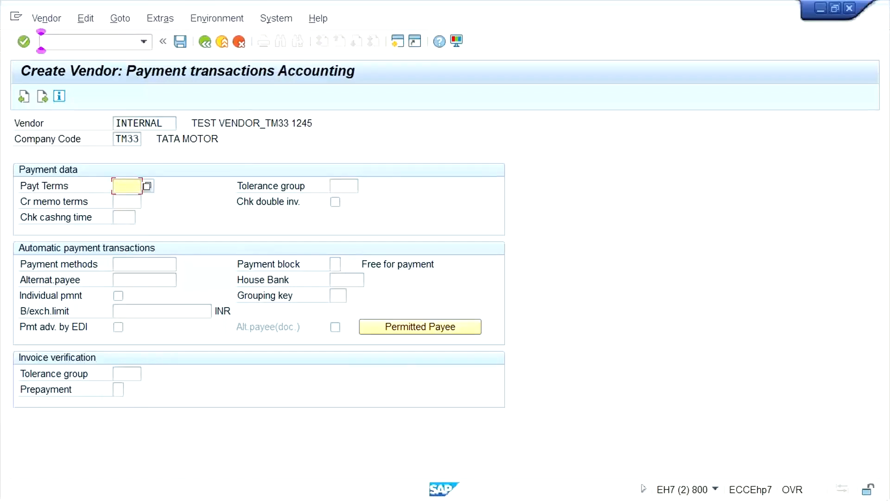
Switch to the #0. Class workbook in Excel and review which data areas FK01, XK01 and MK01 cover on Sheet3.
click(380, 469)
click(292, 258)
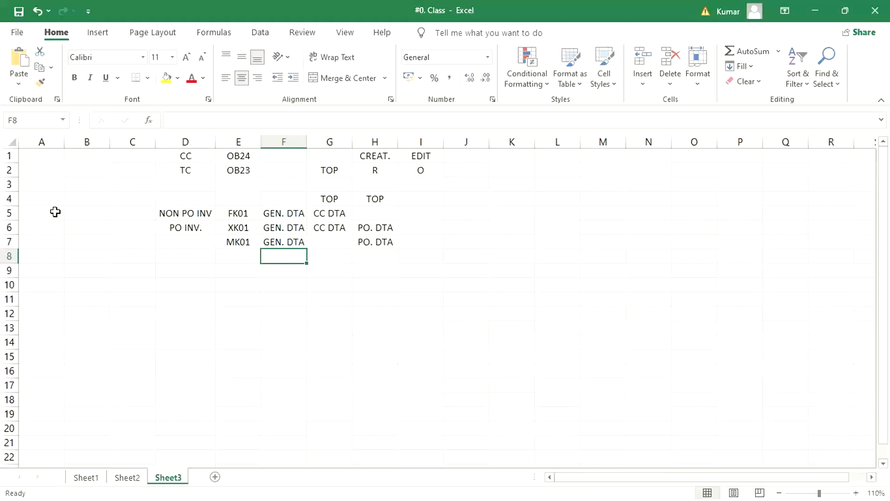
click(380, 255)
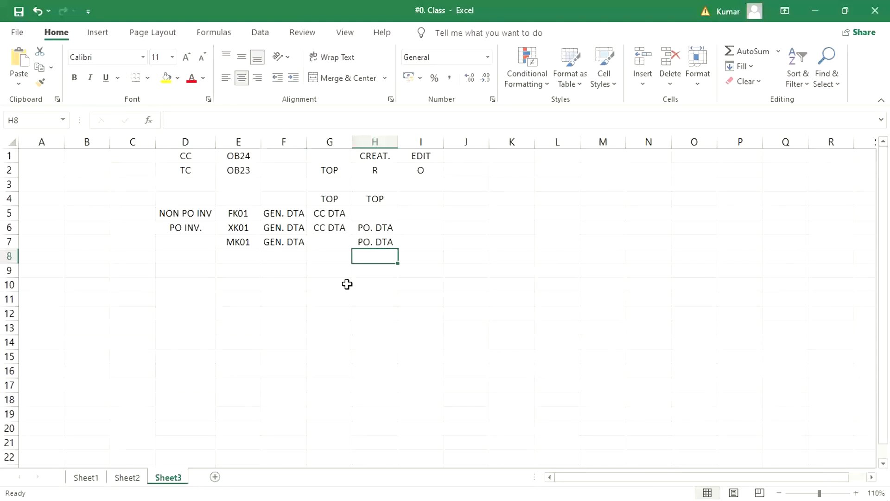
drag(165, 197, 360, 262)
click(294, 327)
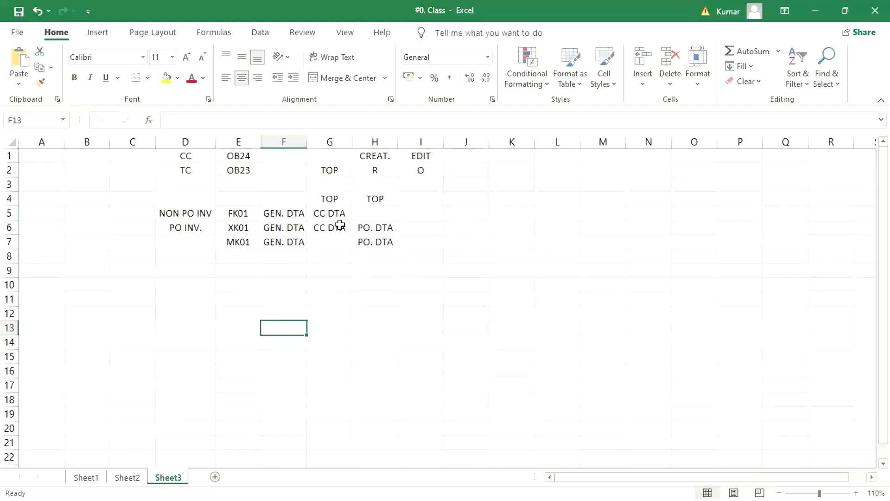
click(382, 212)
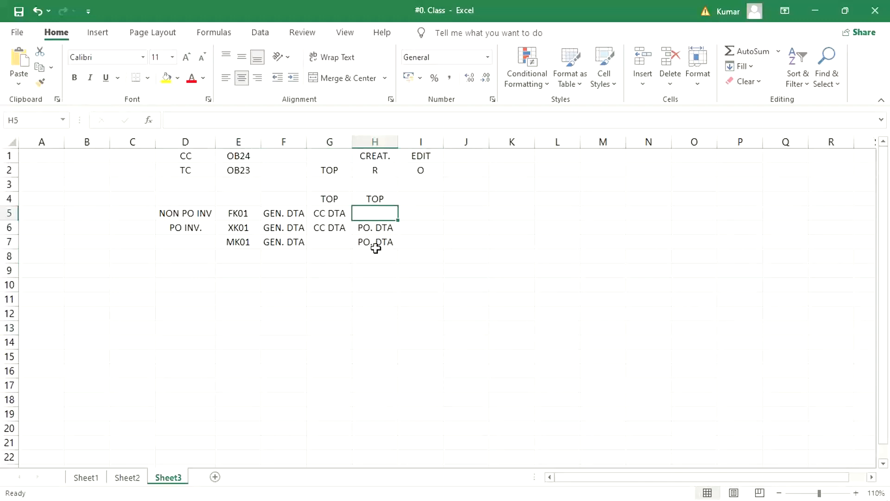